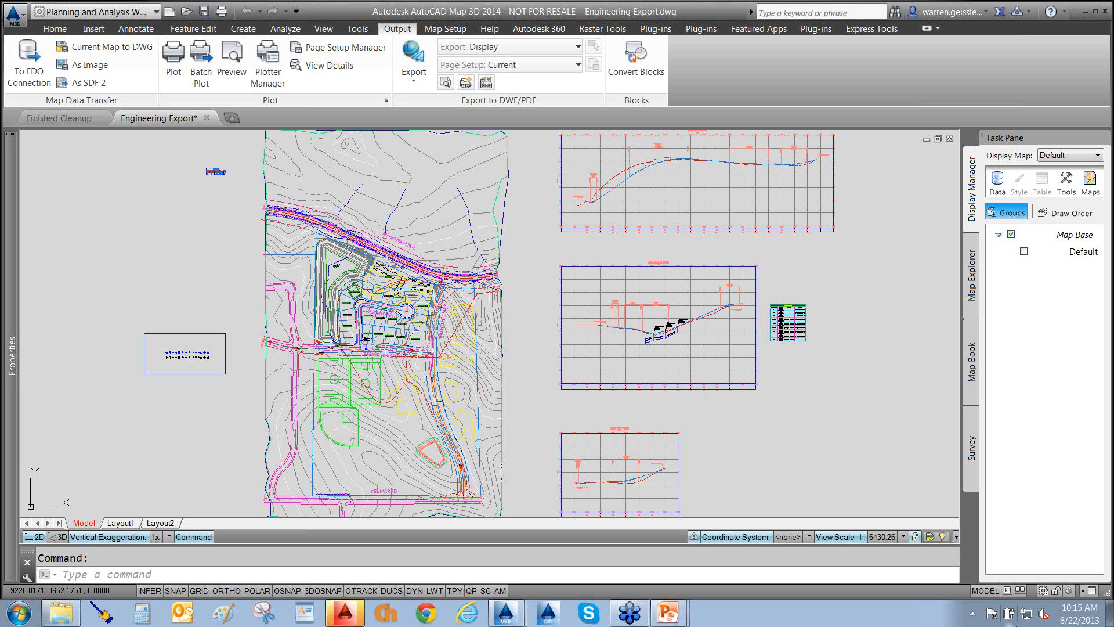
{"action": "left_click", "coordinate": [743, 348]}
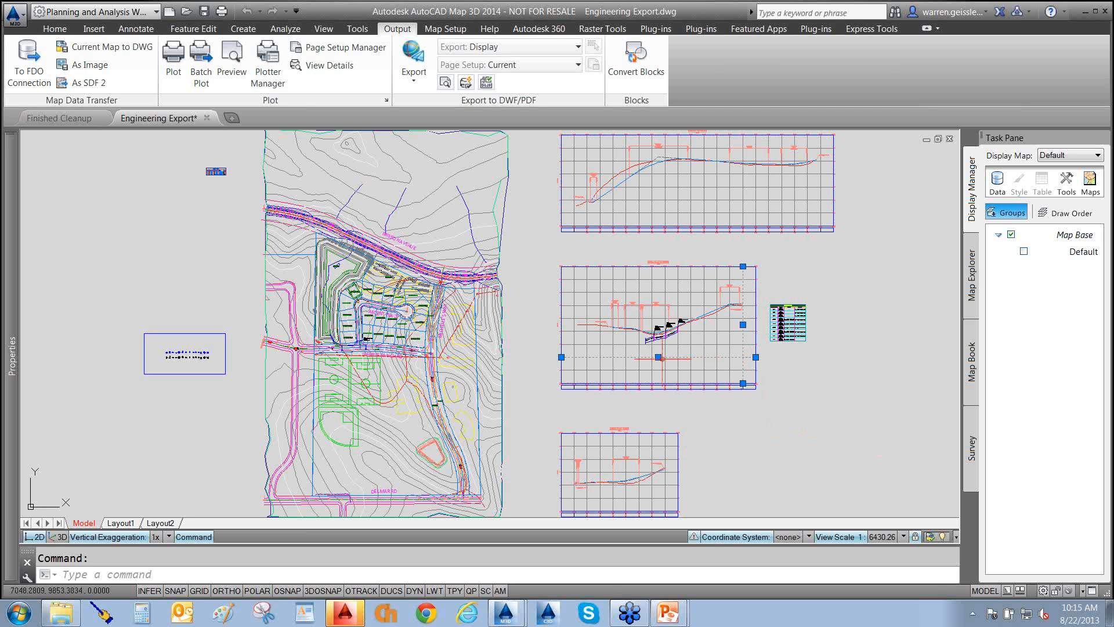
{"action": "left_click", "coordinate": [678, 343]}
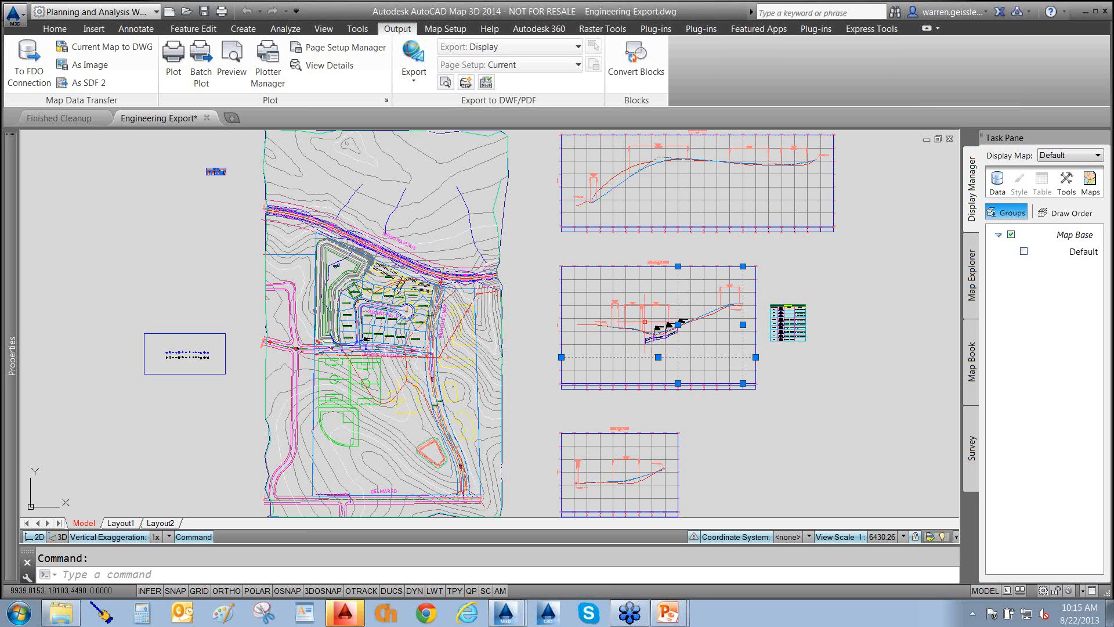
{"action": "left_click", "coordinate": [642, 252]}
{"action": "left_click", "coordinate": [376, 348]}
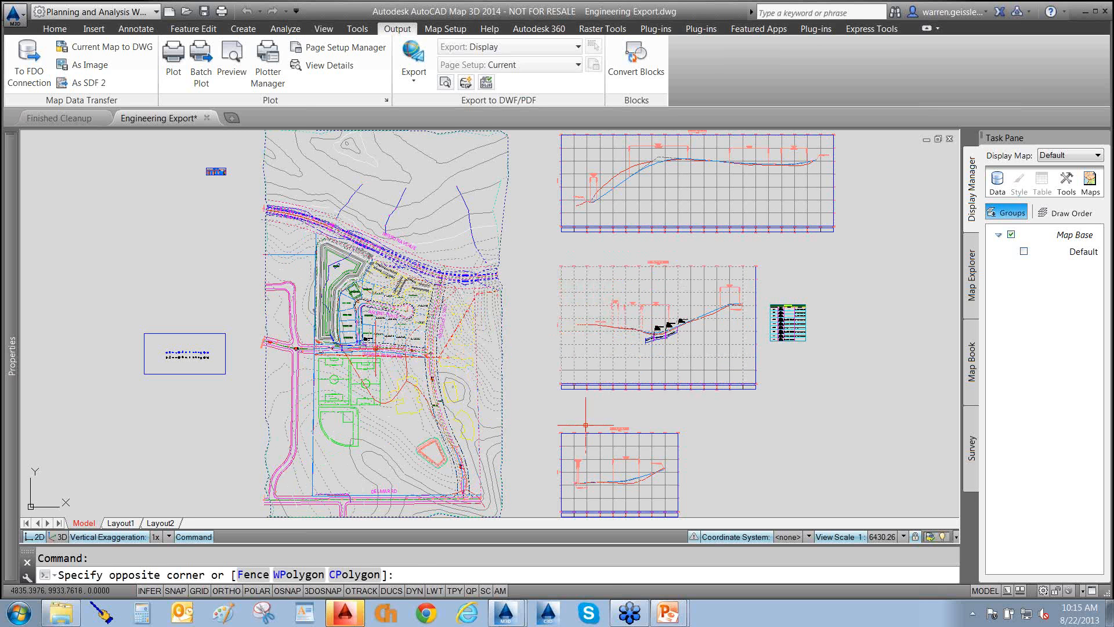
{"action": "key", "text": "Escape"}
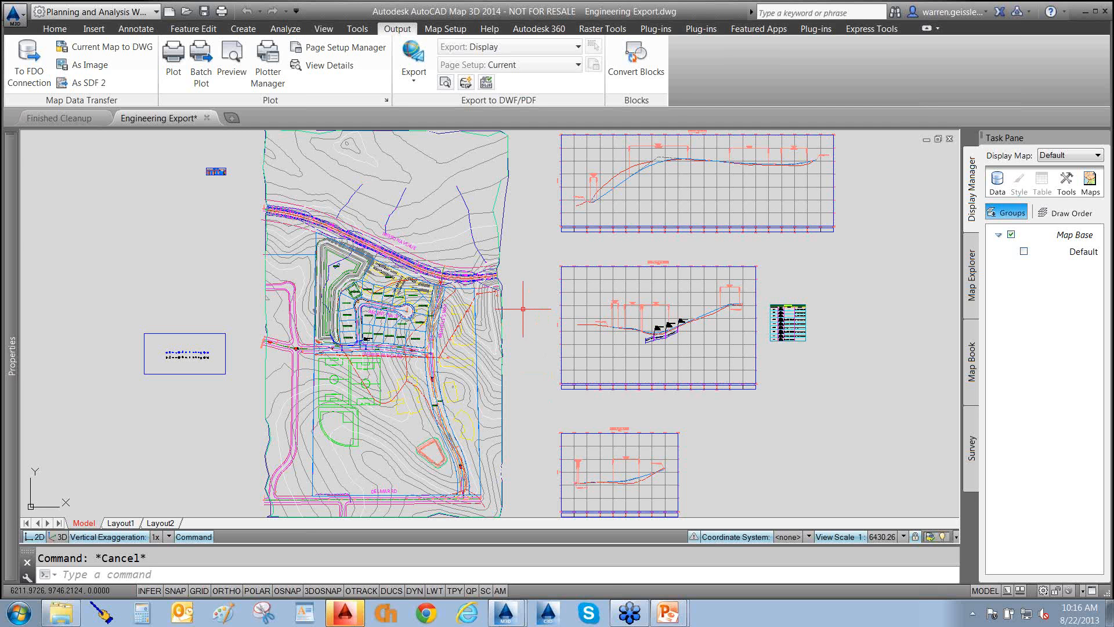
{"action": "middle_click_drag", "start_coordinate": [524, 327], "coordinate": [538, 336]}
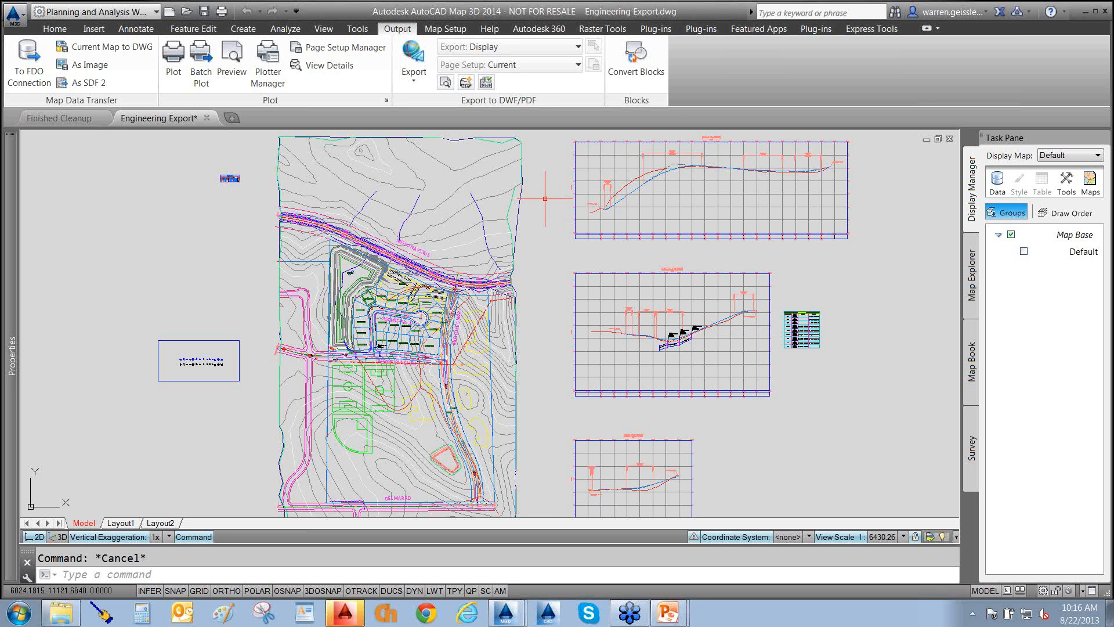
- Switch to the PowerPoint slide show to view the slide on exporting AutoCAD objects, and return to the Map 3D drawing
{"action": "left_click", "coordinate": [666, 613]}
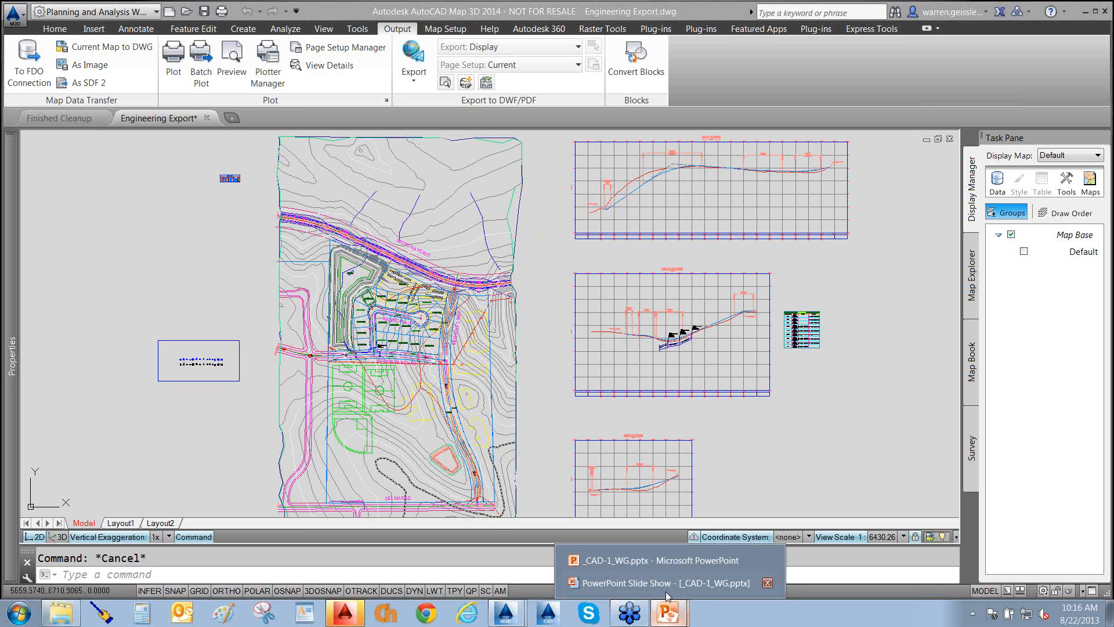
{"action": "left_click", "coordinate": [666, 591]}
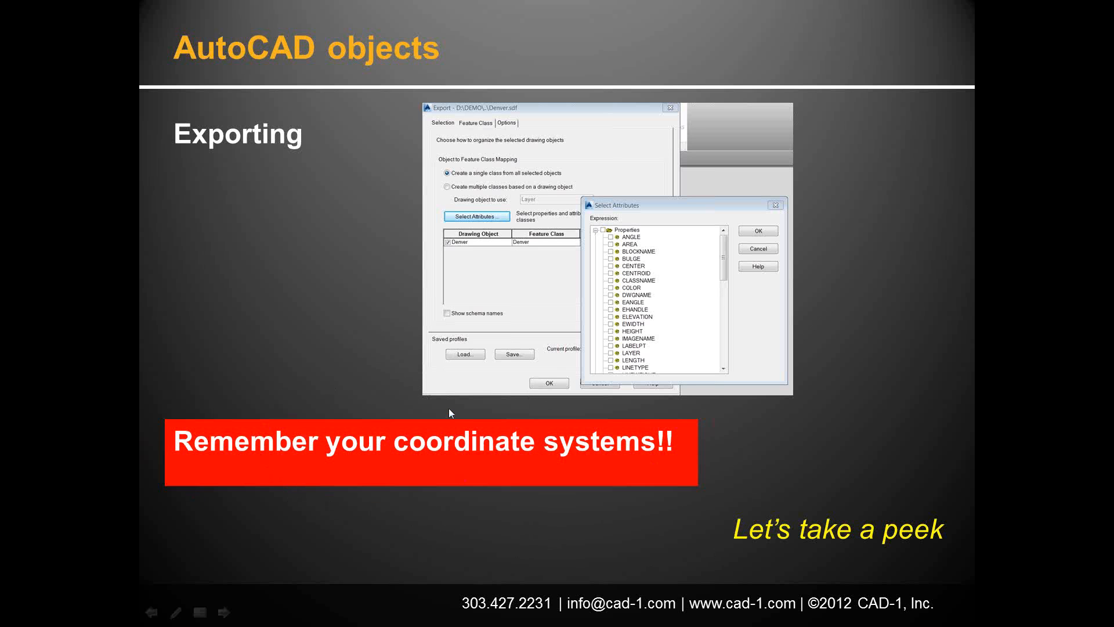
{"action": "key", "text": "alt+Tab"}
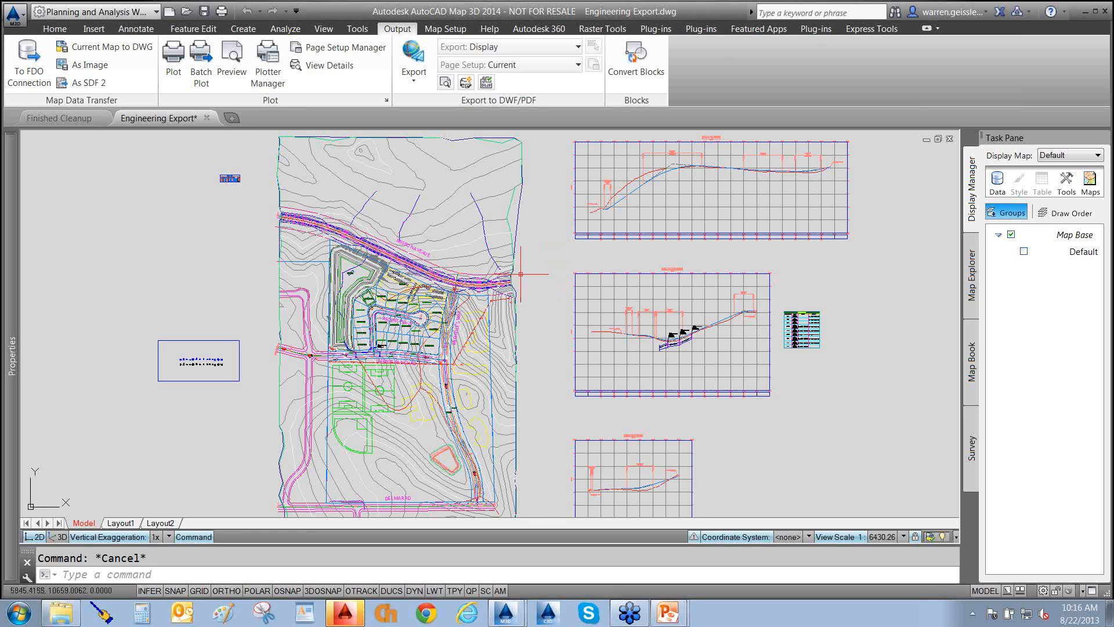
- Point out the drawing's Coordinate System status with a thick red e-Pointer arrow and clear the annotation
{"action": "left_click", "coordinate": [102, 617]}
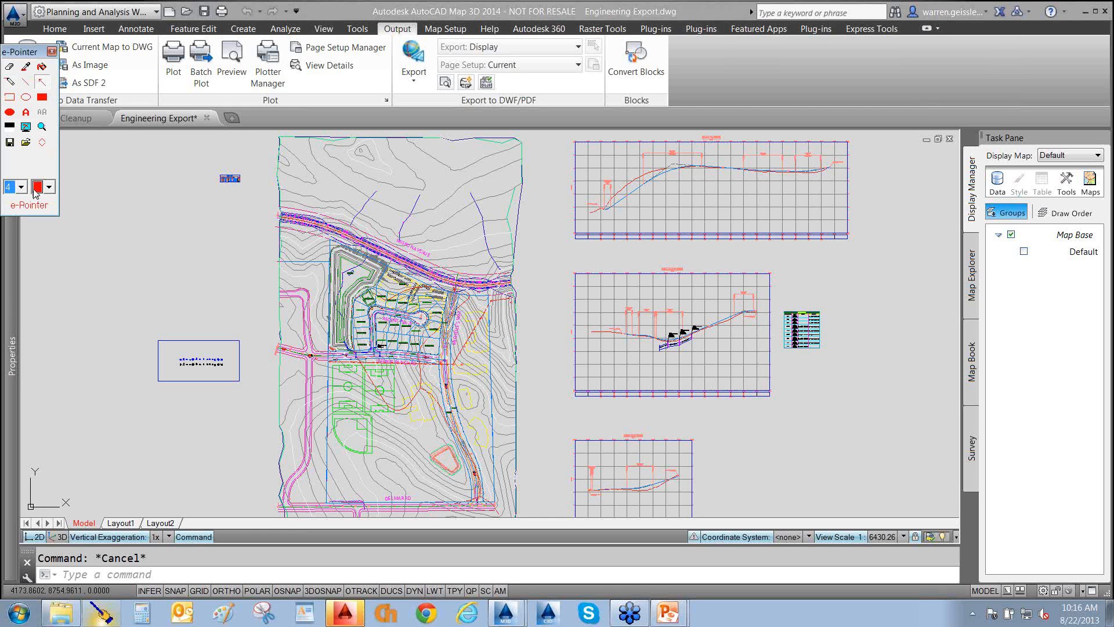
{"action": "left_click", "coordinate": [21, 187]}
{"action": "left_click", "coordinate": [11, 271]}
{"action": "left_click_drag", "start_coordinate": [27, 56], "coordinate": [799, 619]}
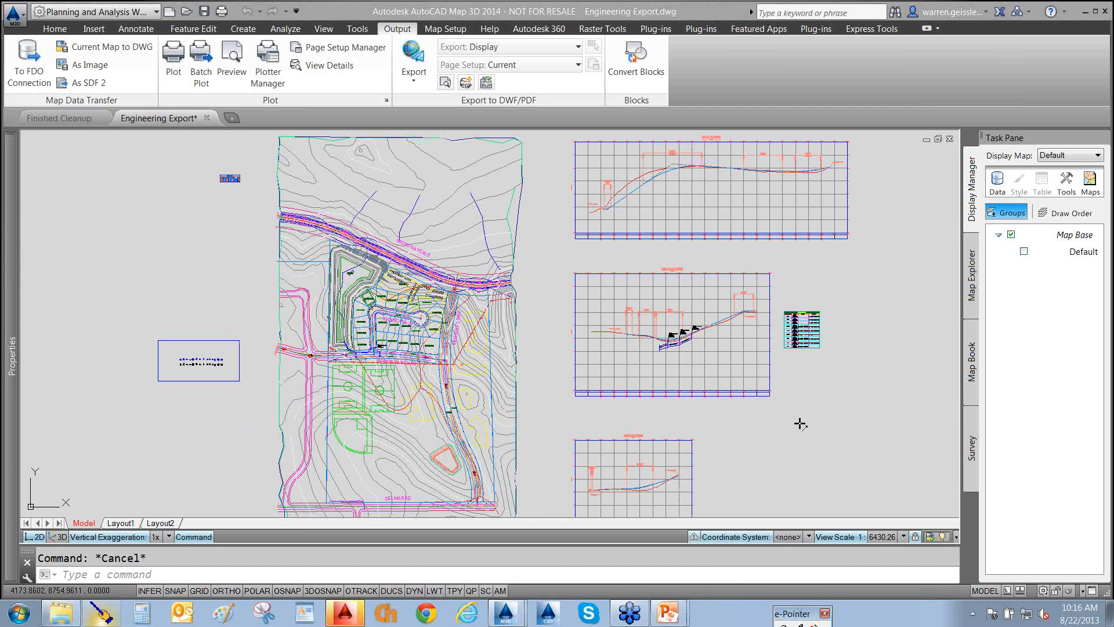
{"action": "mouse_move", "coordinate": [870, 381]}
{"action": "left_mouse_down"}
{"action": "mouse_move", "coordinate": [801, 449]}
{"action": "mouse_move", "coordinate": [767, 526]}
{"action": "left_mouse_up"}
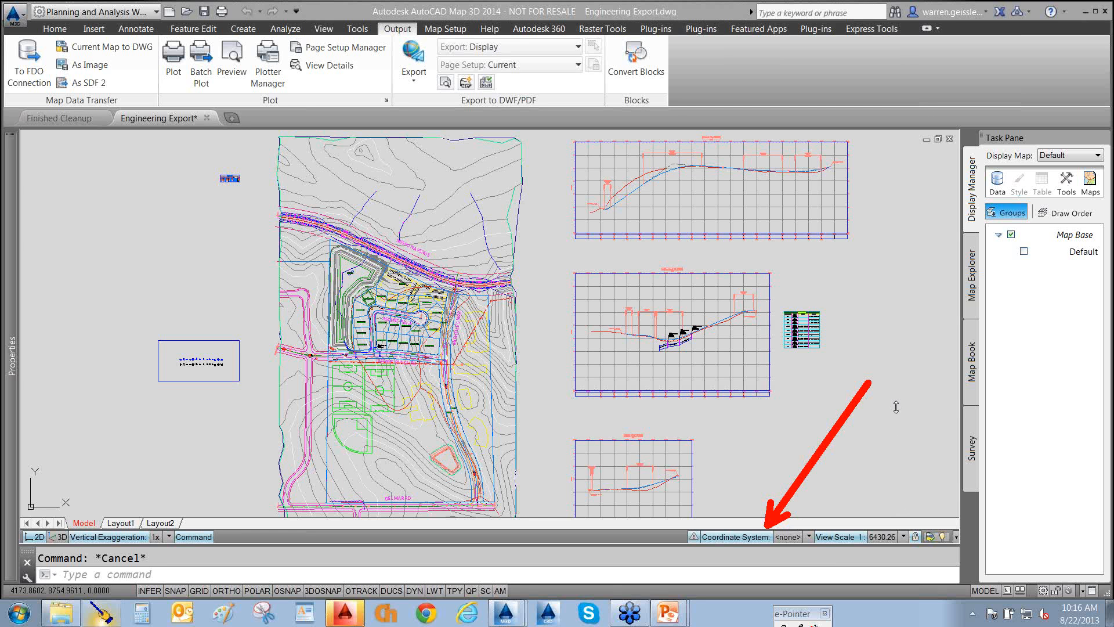
{"action": "key", "text": "Escape"}
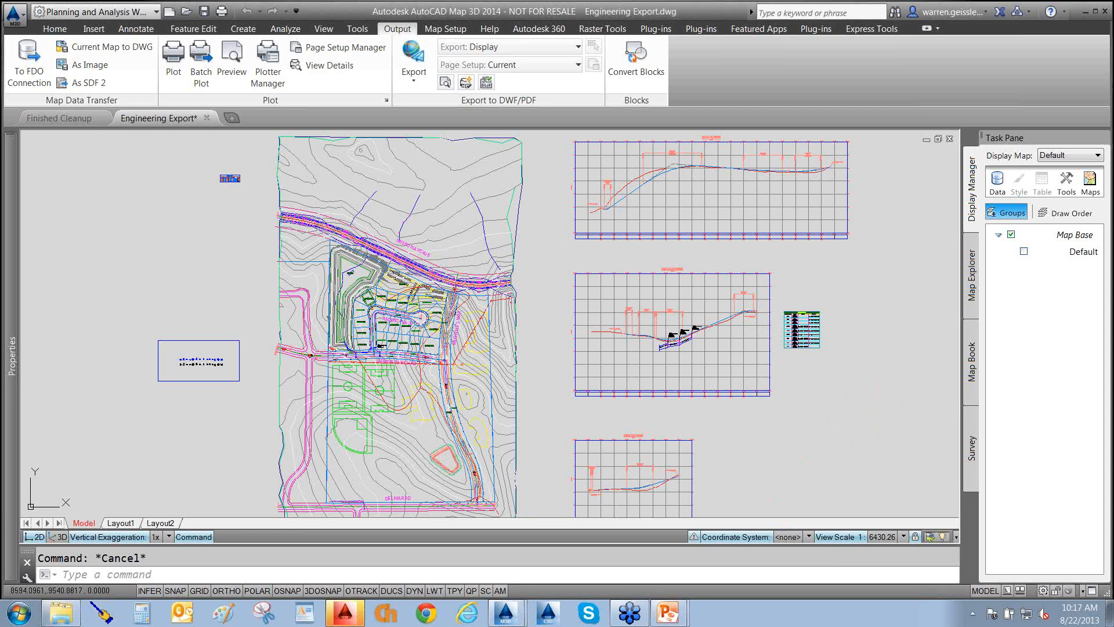
- Start assigning a coordinate system to the drawing and search the available systems for "colorado"
{"action": "left_click", "coordinate": [448, 30]}
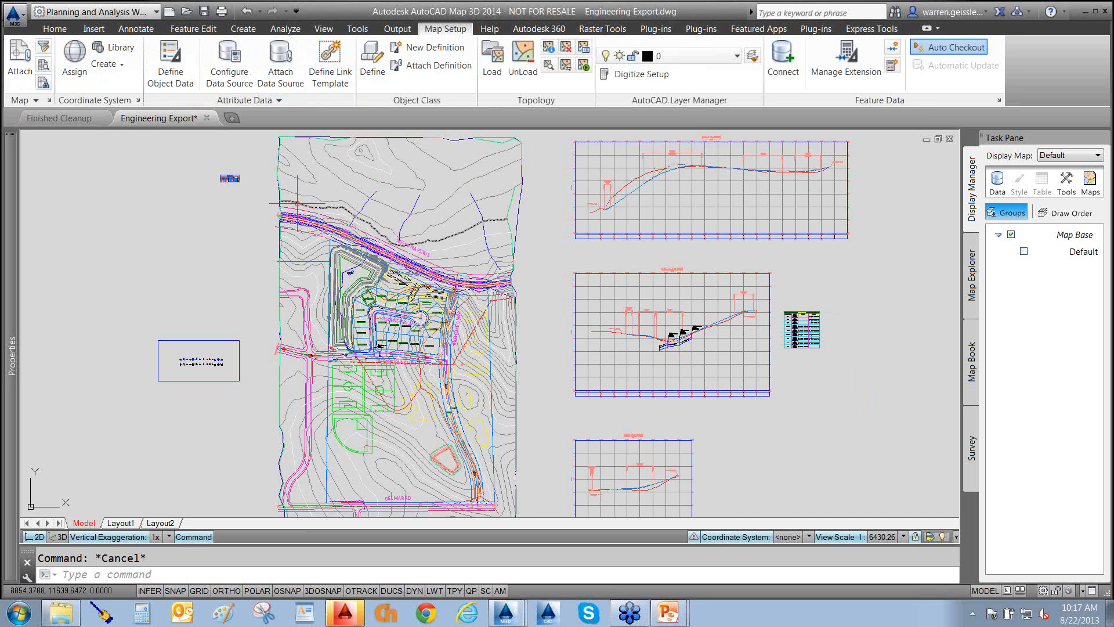
{"action": "key", "text": "F9"}
{"action": "left_click_drag", "start_coordinate": [173, 168], "coordinate": [87, 67]}
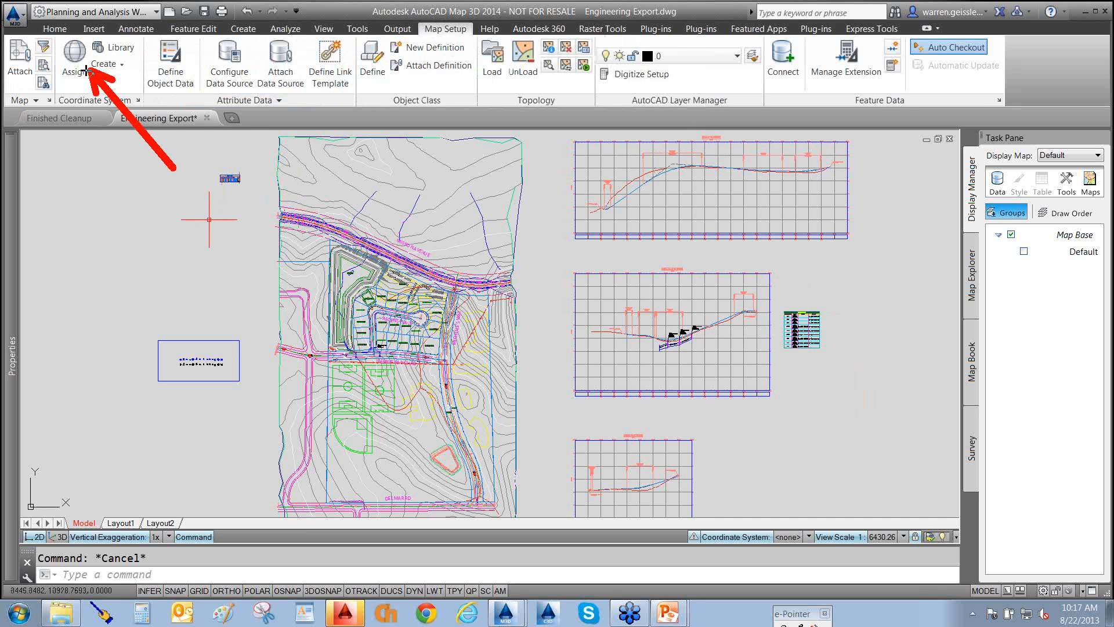
{"action": "key", "text": "Escape"}
{"action": "left_click", "coordinate": [87, 76]}
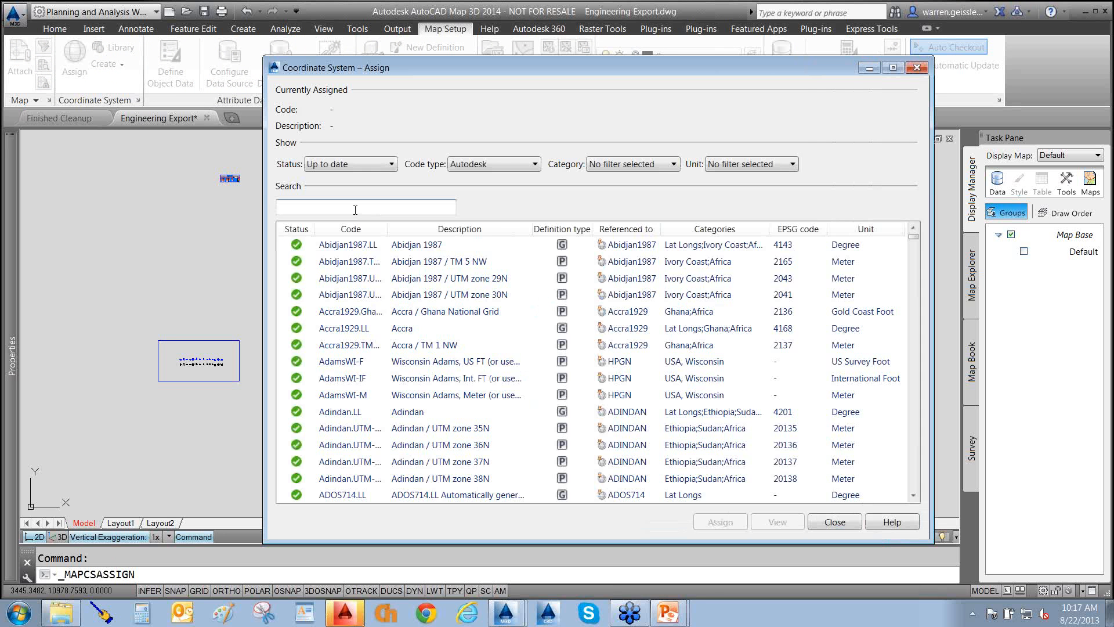
{"action": "left_click", "coordinate": [354, 209]}
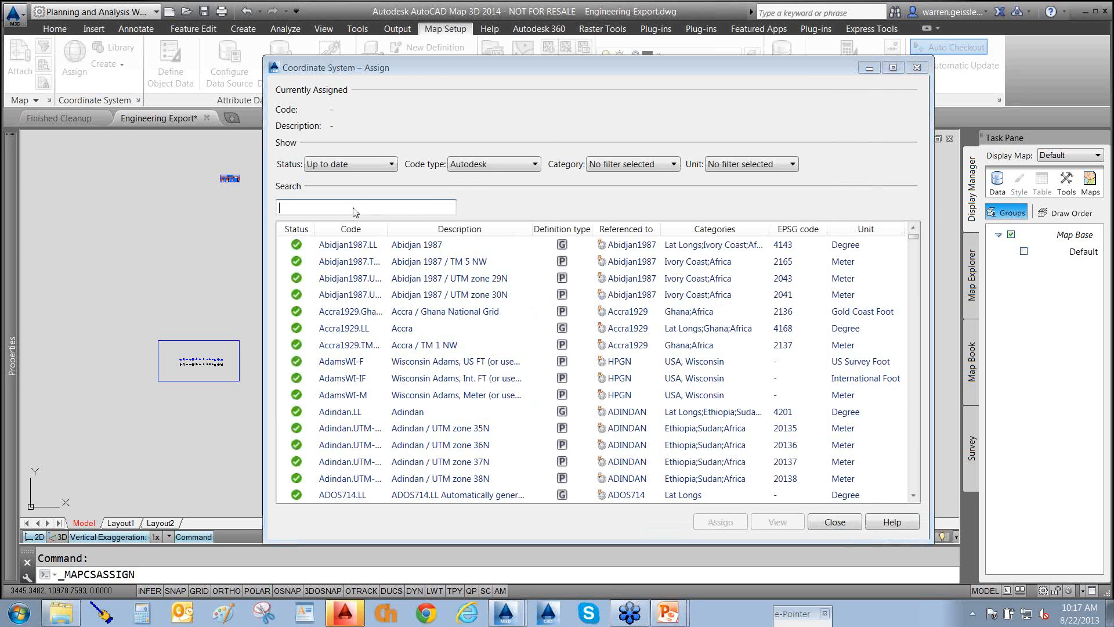
{"action": "left_click_drag", "start_coordinate": [556, 134], "coordinate": [408, 210]}
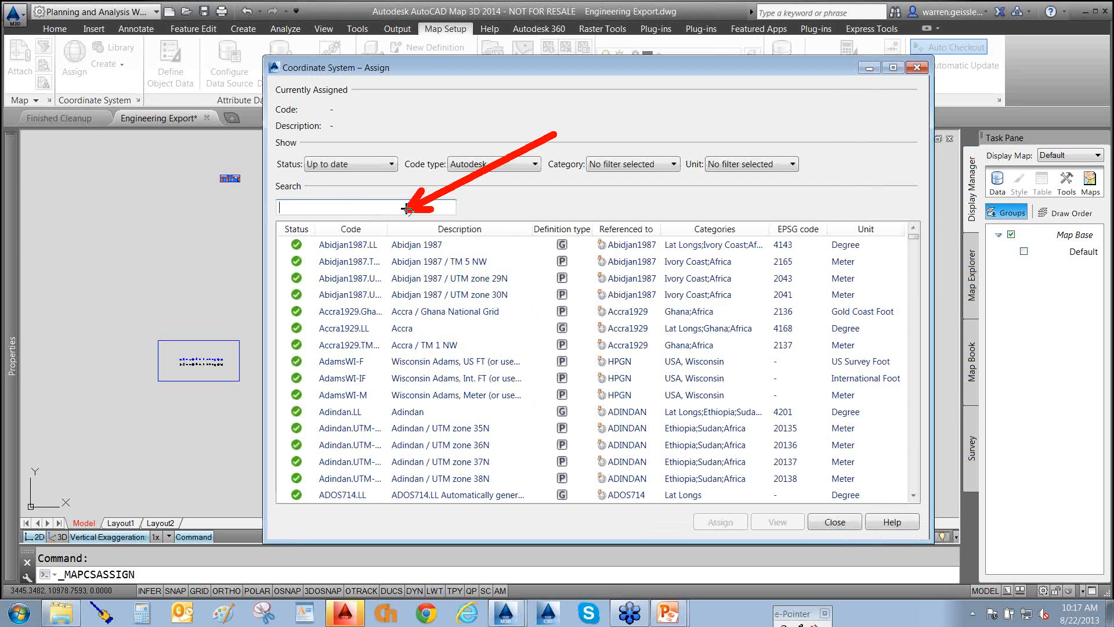
{"action": "key", "text": "Escape"}
{"action": "type", "text": "co"}
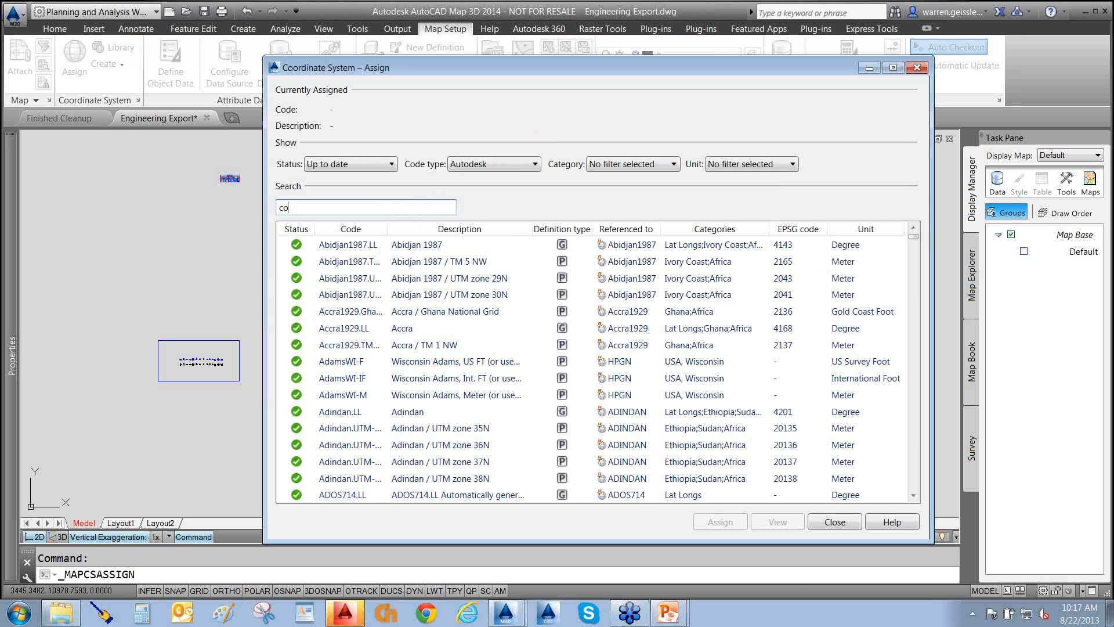
{"action": "type", "text": "lorado"}
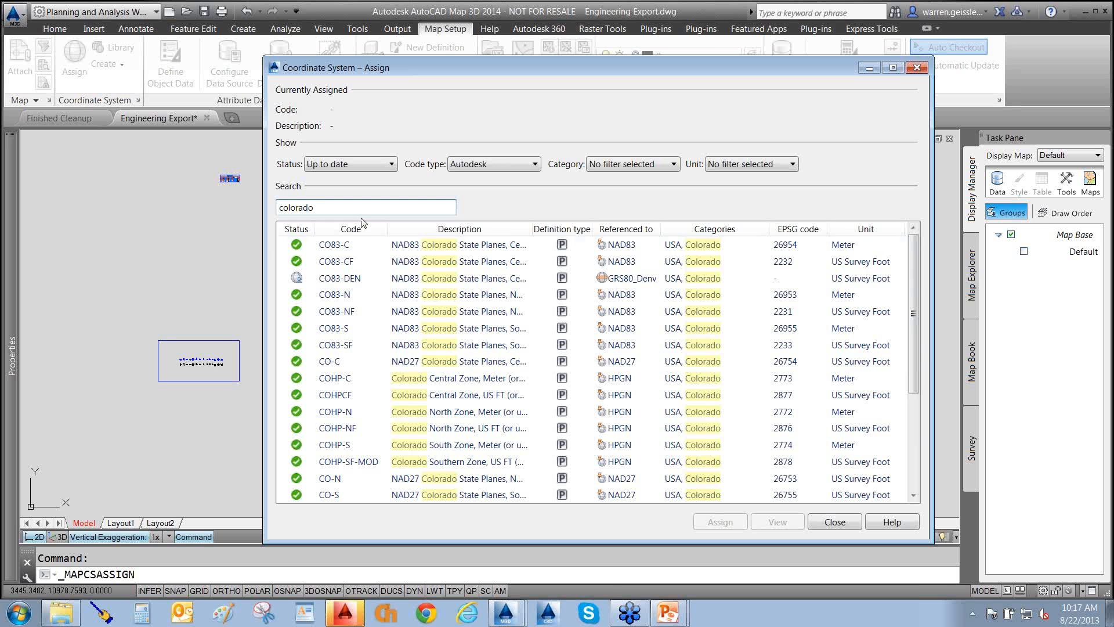
- Assign the CO83-CF coordinate system, NAD83 Colorado State Planes in US Survey Feet, to the drawing
{"action": "left_click", "coordinate": [335, 264]}
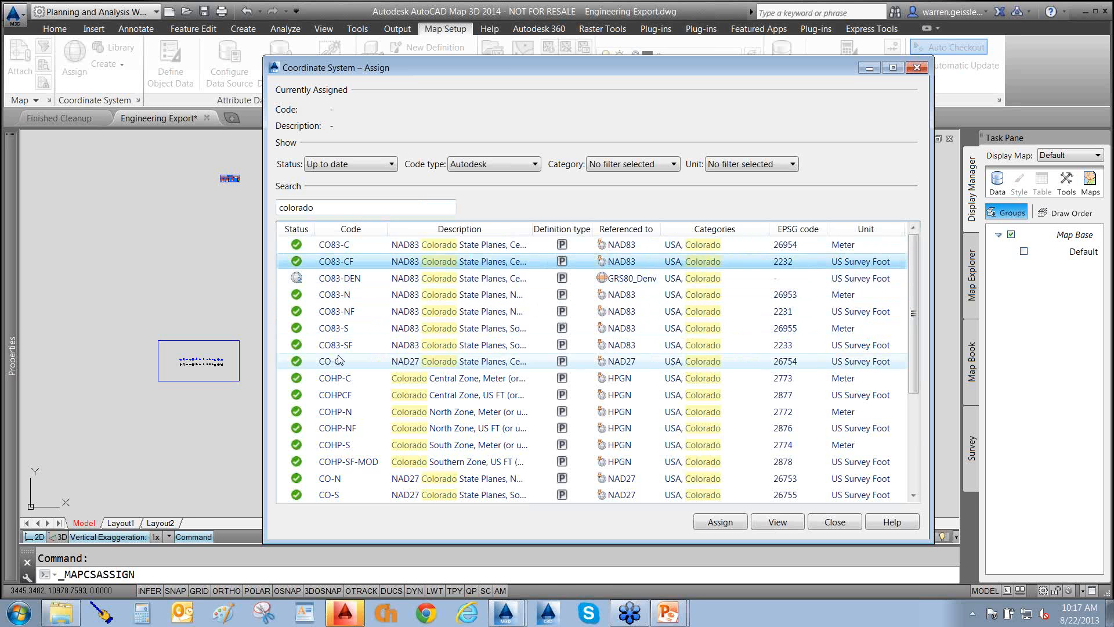
{"action": "scroll", "coordinate": [356, 283], "scroll_direction": "down", "scroll_amount": 2}
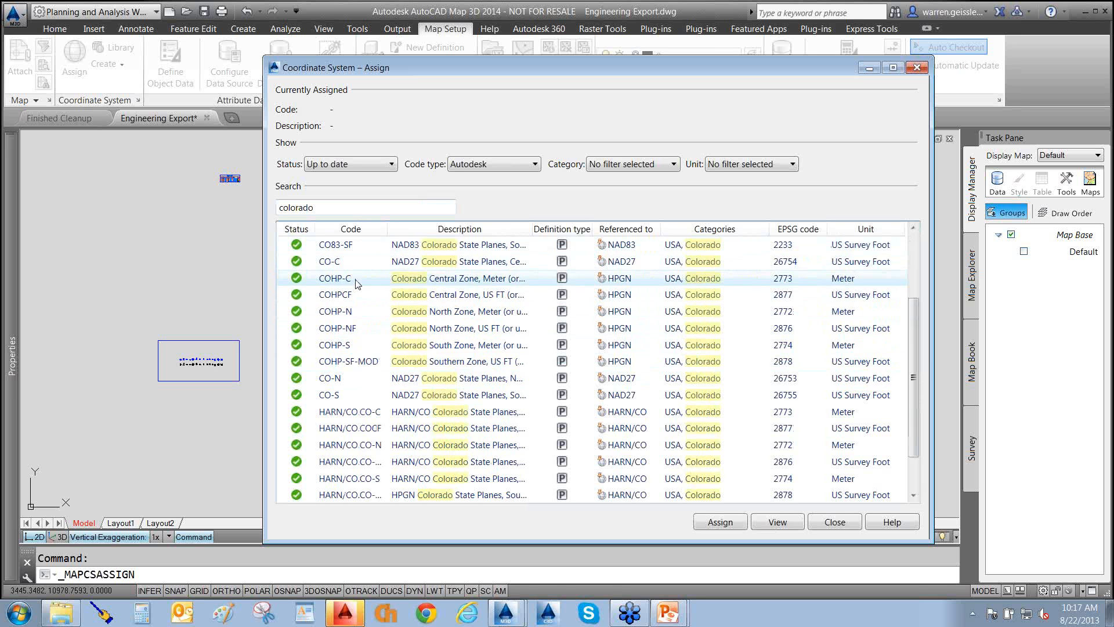
{"action": "scroll", "coordinate": [382, 387], "scroll_direction": "down", "scroll_amount": 1}
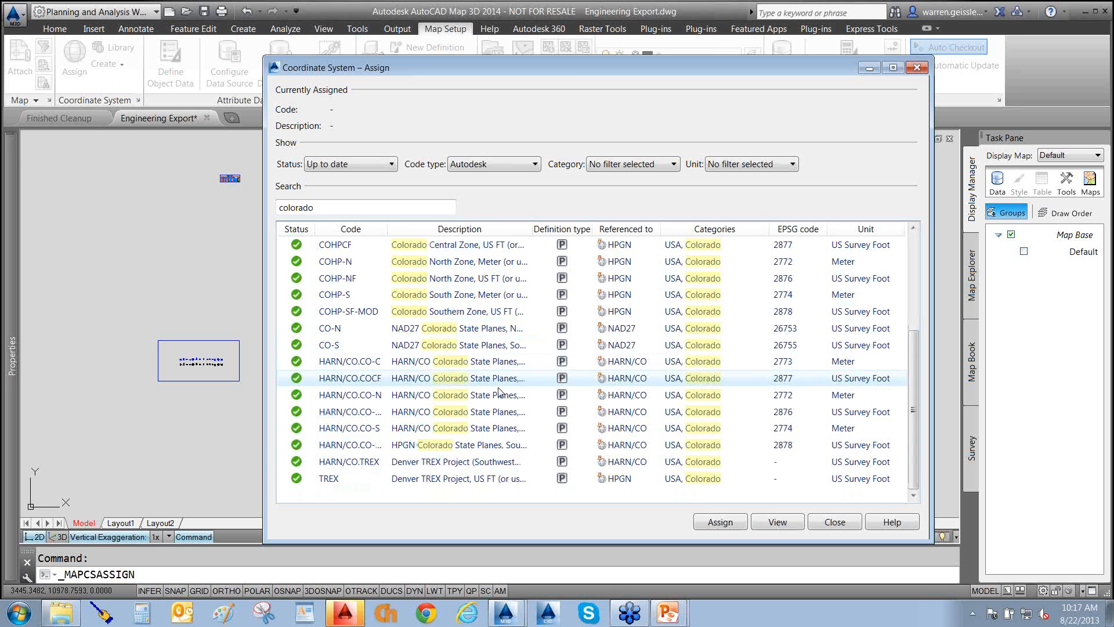
{"action": "left_click", "coordinate": [716, 527]}
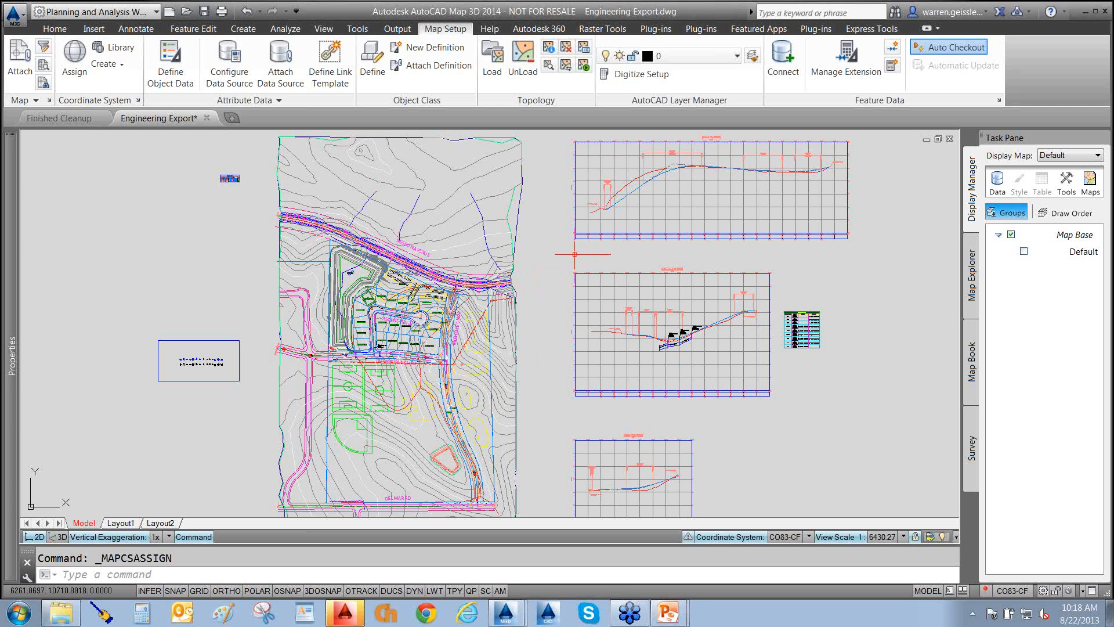
- Make C-ROAD-ASPH the drawing's current layer
{"action": "mouse_move", "coordinate": [576, 255]}
{"action": "middle_mouse_down"}
{"action": "mouse_move", "coordinate": [597, 260]}
{"action": "mouse_move", "coordinate": [585, 253]}
{"action": "middle_mouse_up"}
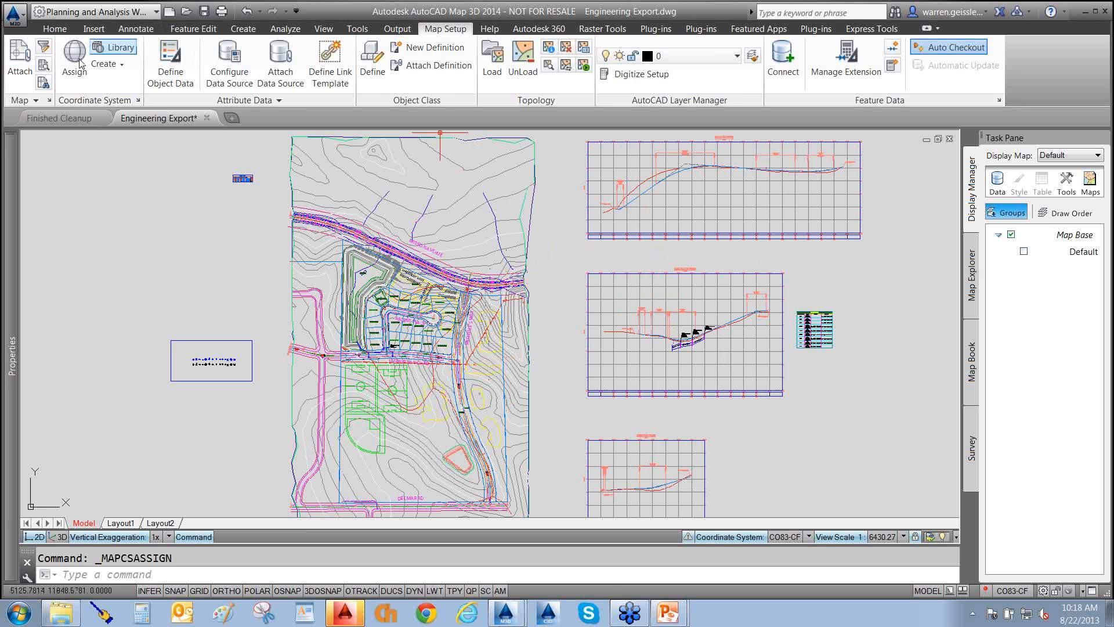
{"action": "left_click", "coordinate": [55, 29]}
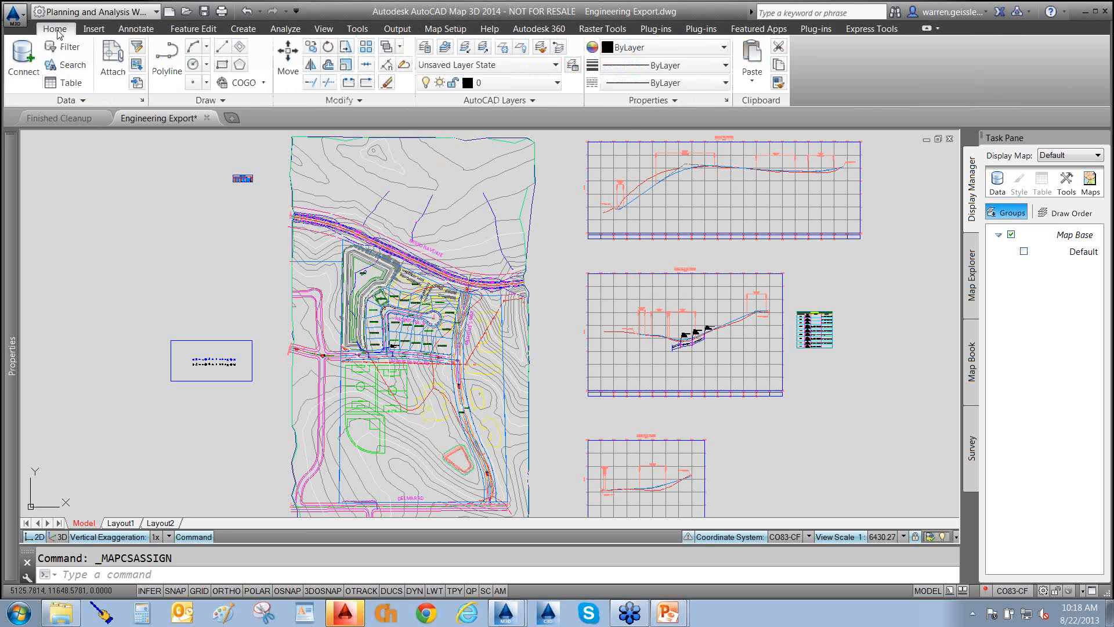
{"action": "left_click", "coordinate": [557, 87]}
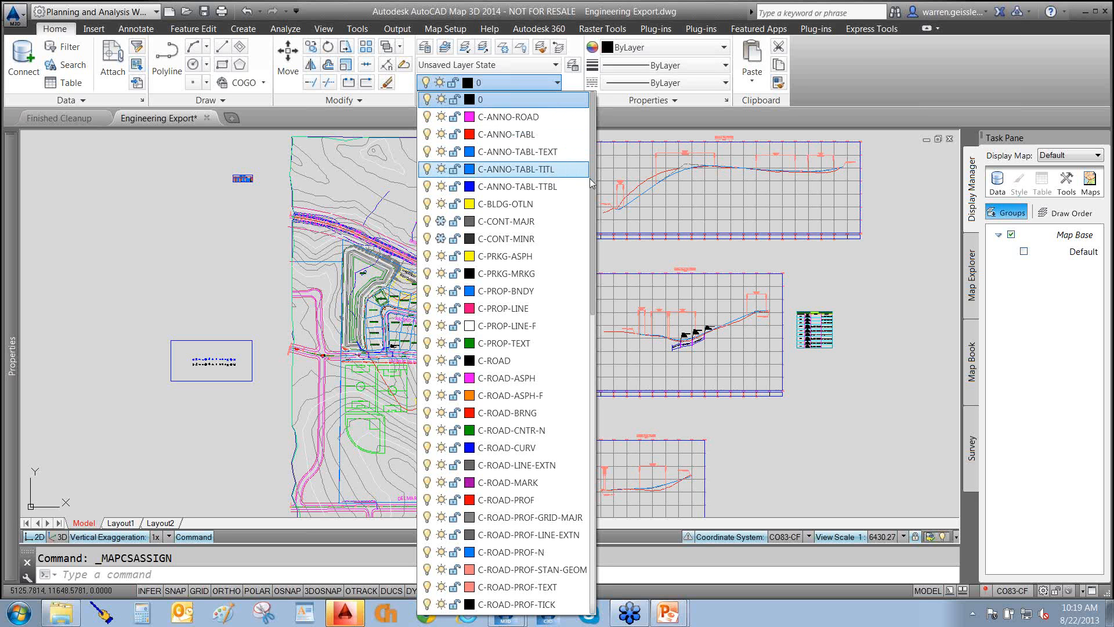
{"action": "left_click", "coordinate": [570, 378]}
{"action": "left_click", "coordinate": [506, 139]}
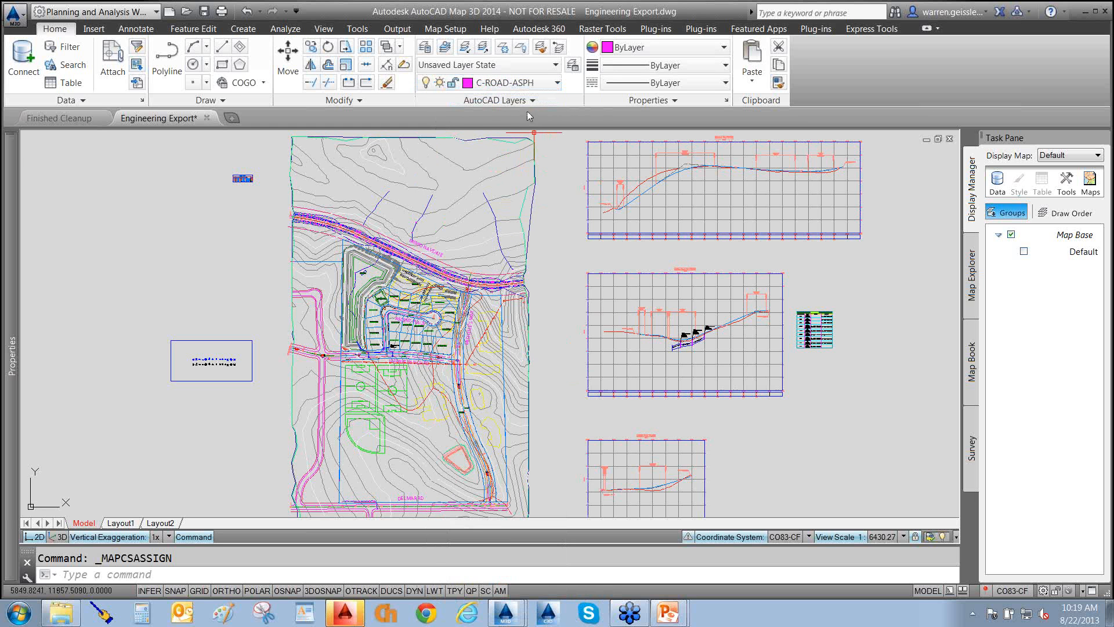
- Look through the drawing's full layer list to review the layer names, leaving the current layer as it is
{"action": "left_click", "coordinate": [535, 84]}
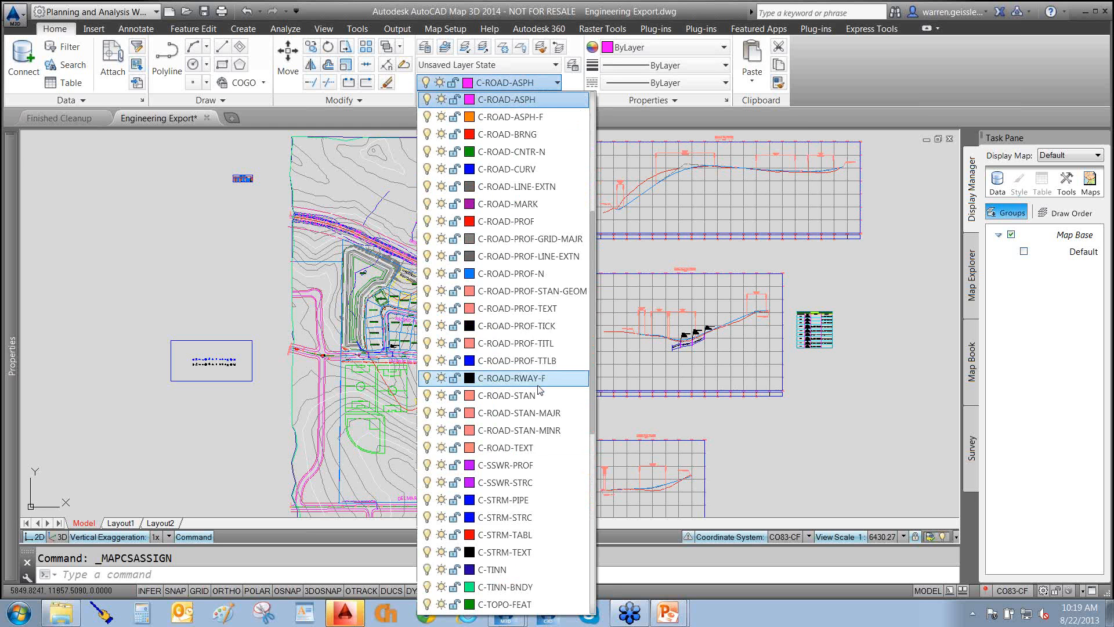
{"action": "scroll", "coordinate": [523, 430], "scroll_direction": "down", "scroll_amount": 7}
{"action": "scroll", "coordinate": [524, 430], "scroll_direction": "up", "scroll_amount": 12}
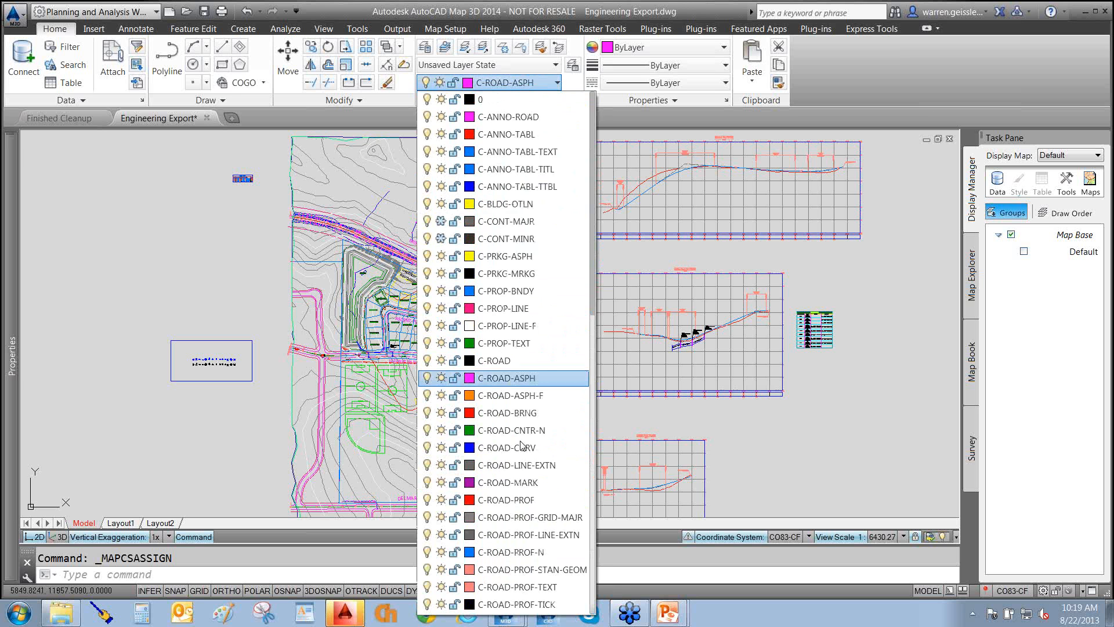
{"action": "scroll", "coordinate": [522, 446], "scroll_direction": "down", "scroll_amount": 10}
{"action": "scroll", "coordinate": [522, 445], "scroll_direction": "up", "scroll_amount": 14}
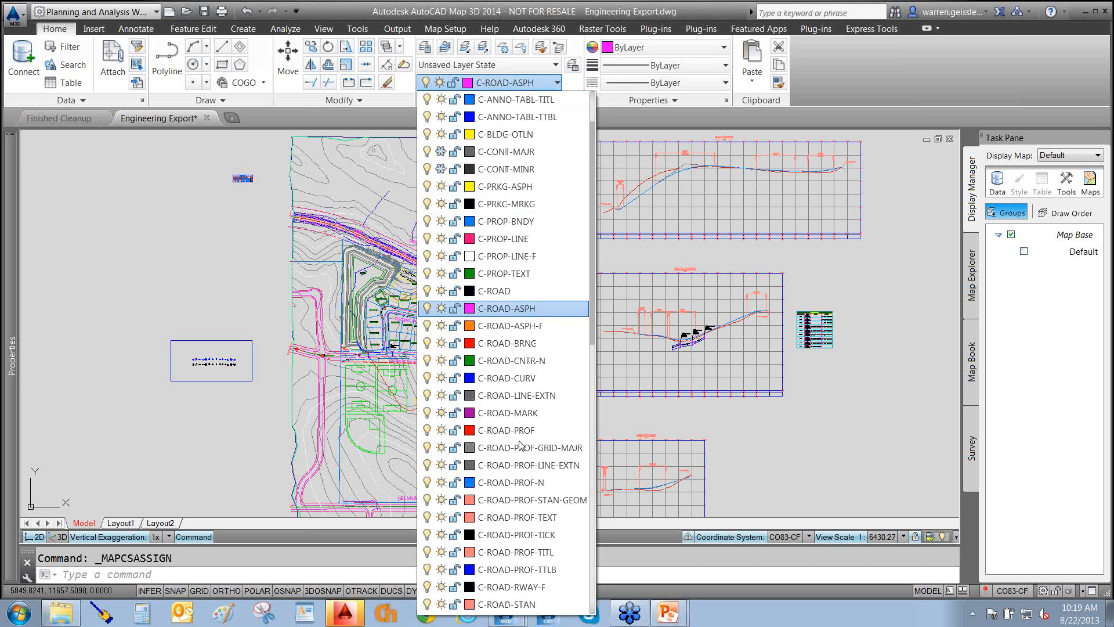
{"action": "left_click", "coordinate": [690, 412]}
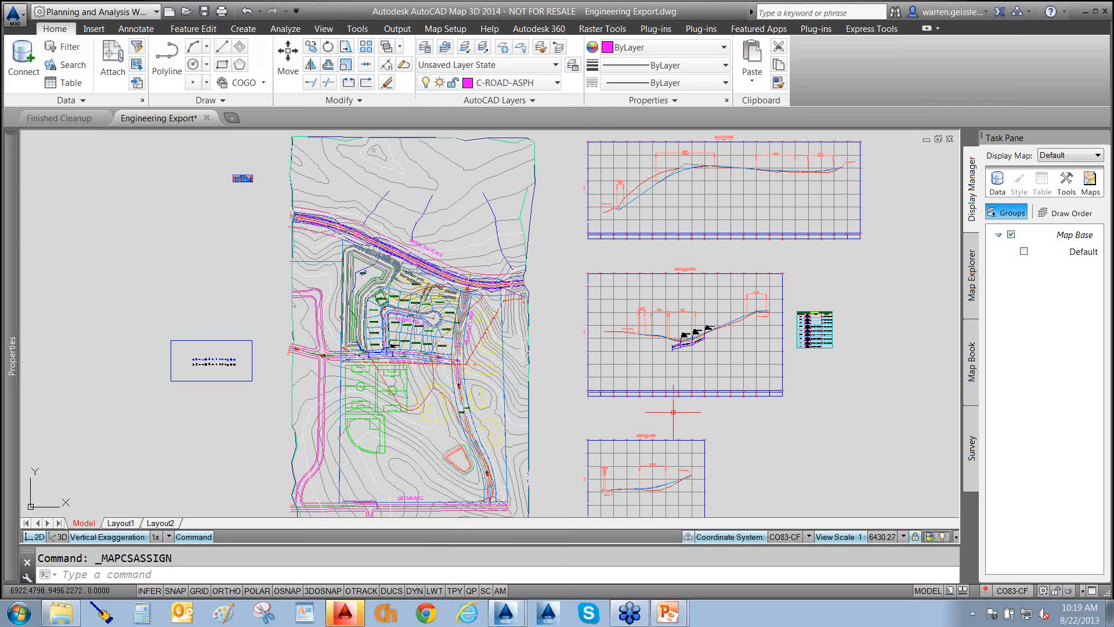
- Locate the Layer Translator among the CAD standards tools and point it out with a temporary red arrow
{"action": "mouse_move", "coordinate": [654, 394]}
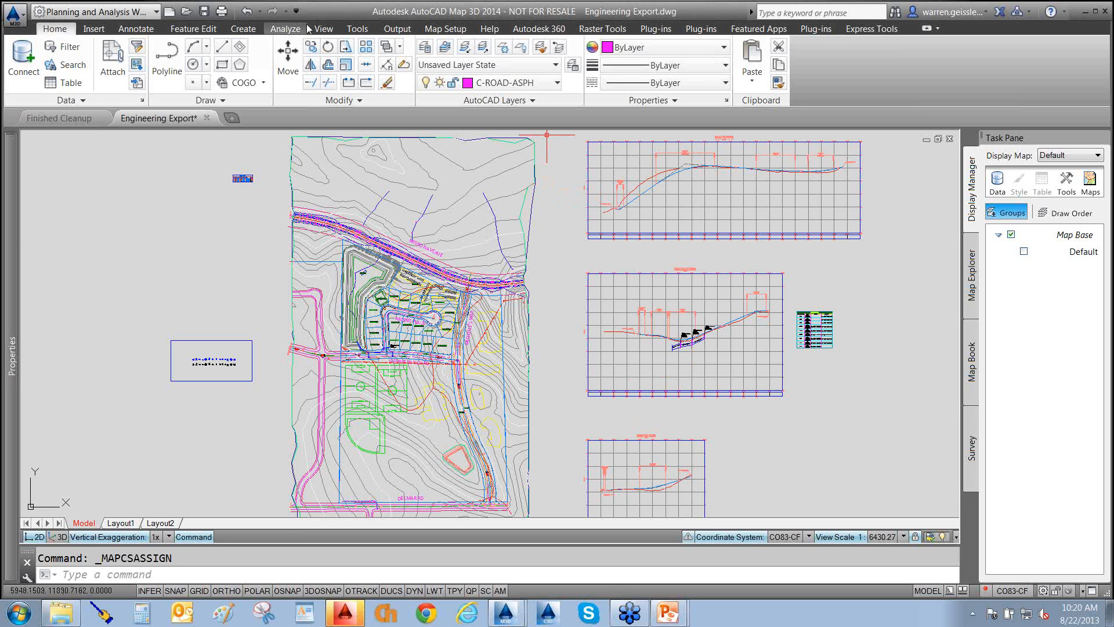
{"action": "left_click", "coordinate": [358, 29]}
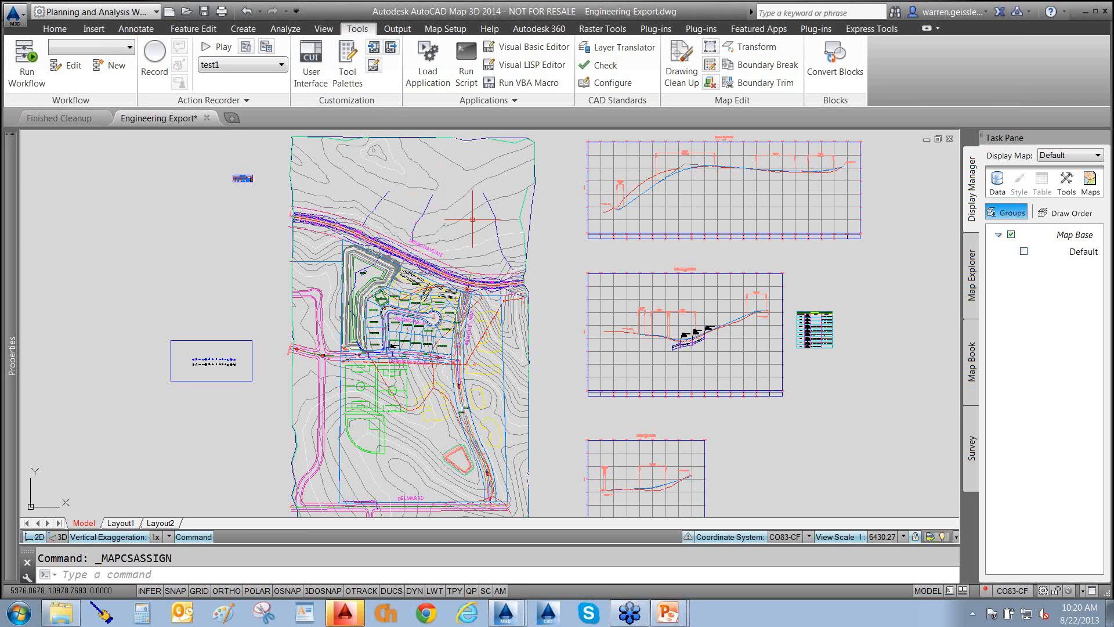
{"action": "mouse_move", "coordinate": [558, 203]}
{"action": "left_mouse_down"}
{"action": "mouse_move", "coordinate": [612, 63]}
{"action": "mouse_move", "coordinate": [624, 59]}
{"action": "left_mouse_up"}
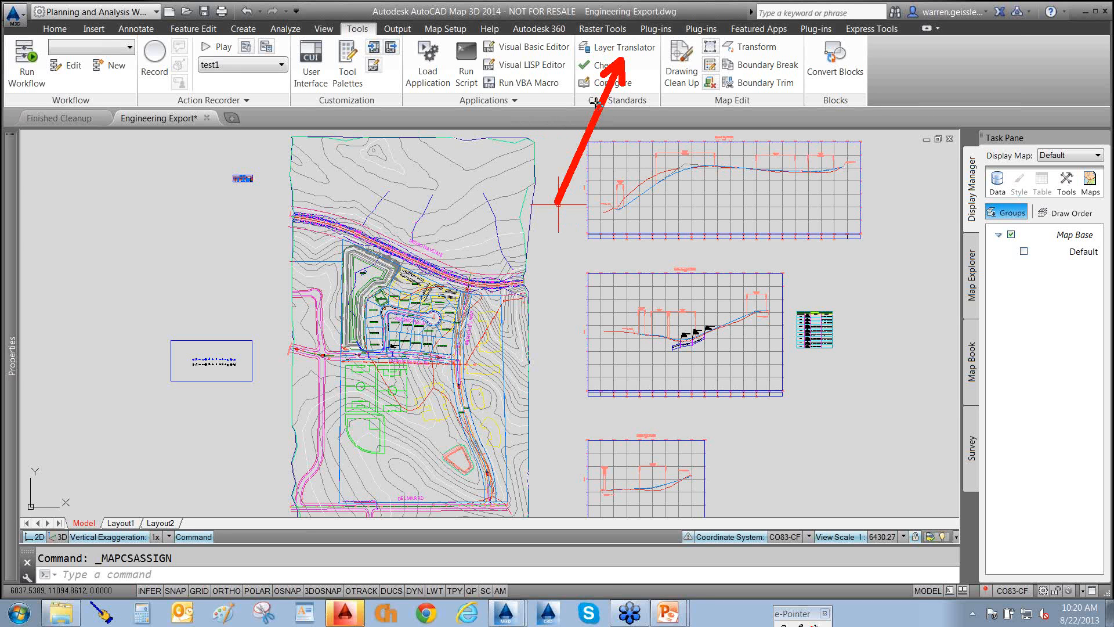
{"action": "key", "text": "Escape"}
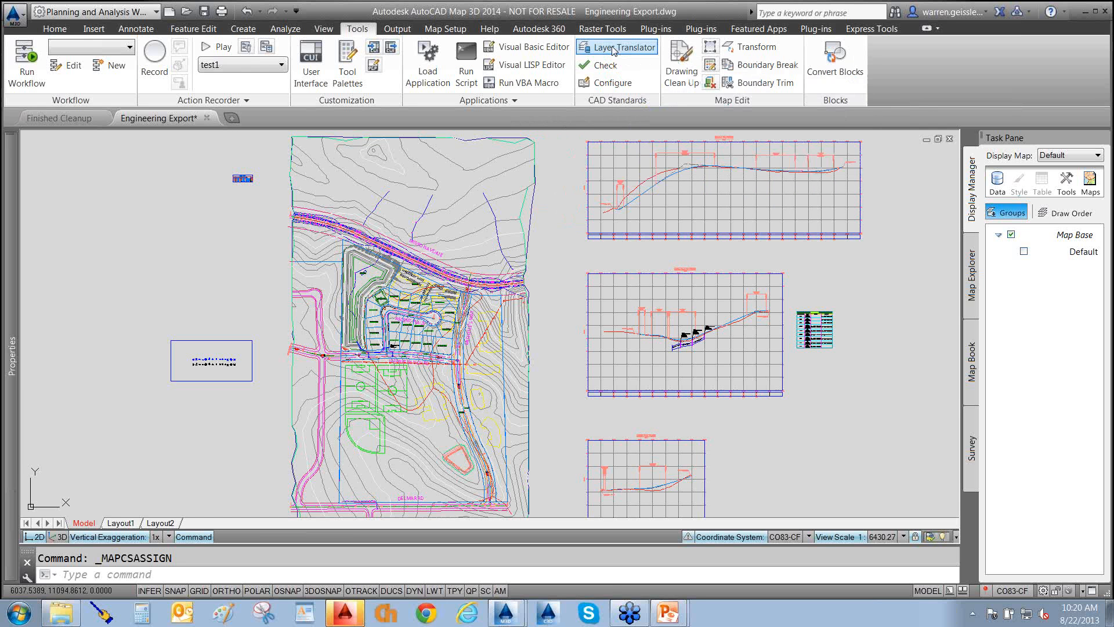
- Load the layers and mappings of the standards file Engineering Translate.dws into the Layer Translator, checking which file types it can load
{"action": "left_click", "coordinate": [613, 51]}
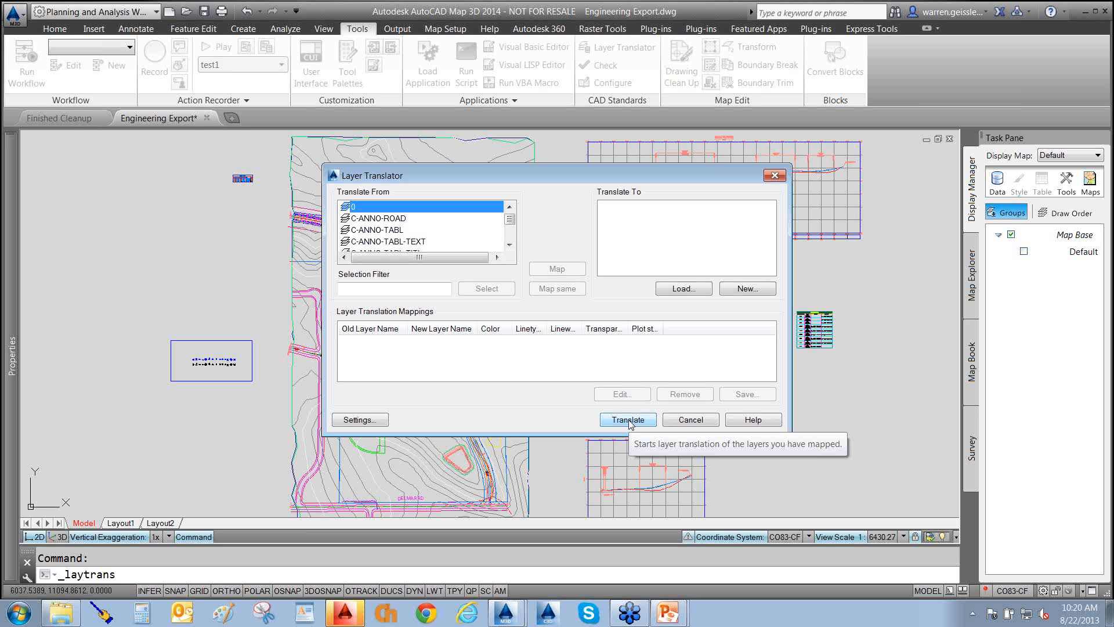
{"action": "left_click", "coordinate": [682, 292]}
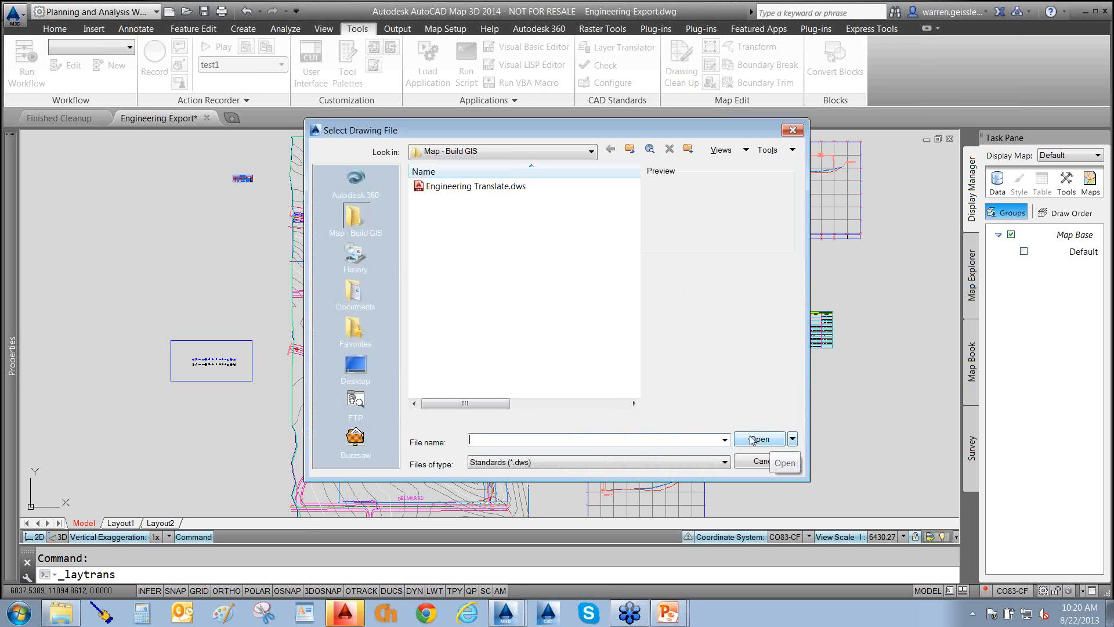
{"action": "left_click", "coordinate": [475, 186]}
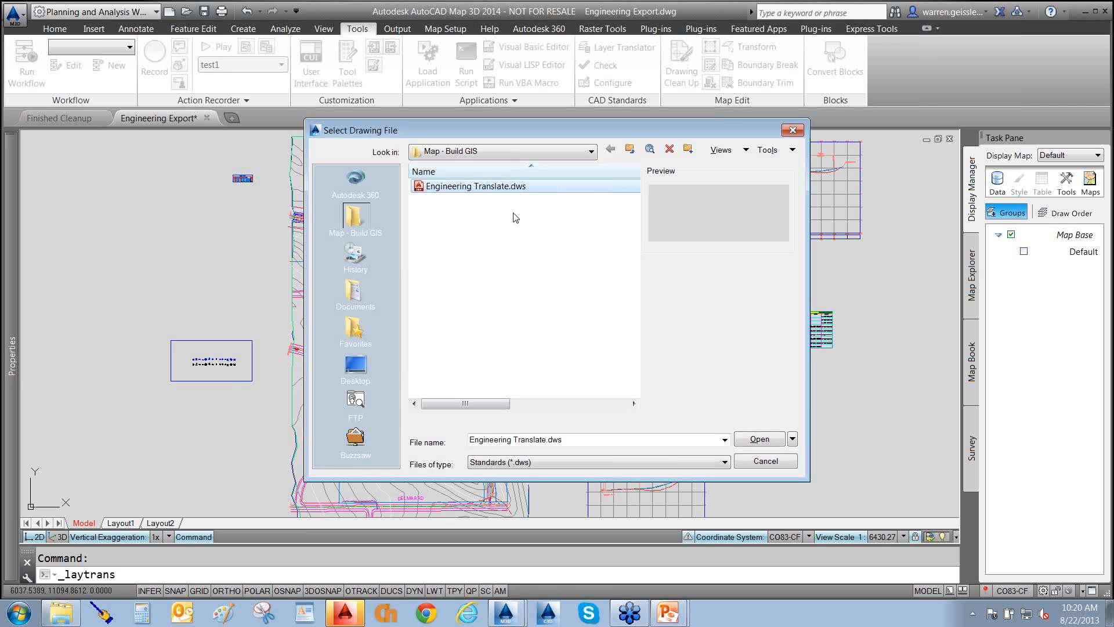
{"action": "left_click_drag", "start_coordinate": [513, 219], "coordinate": [488, 450]}
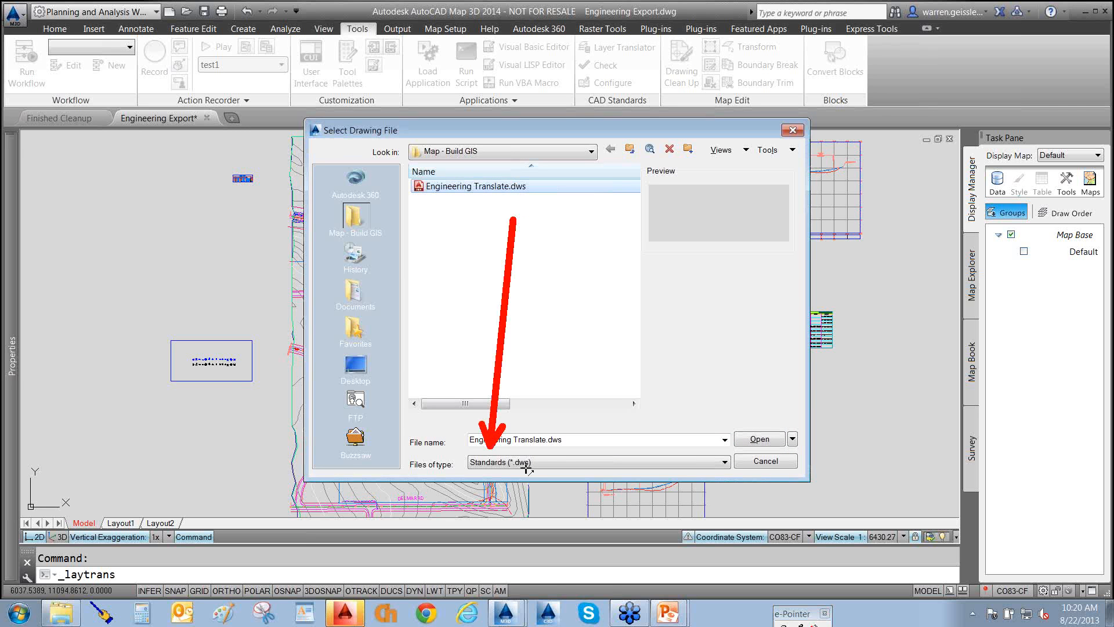
{"action": "left_click", "coordinate": [548, 460]}
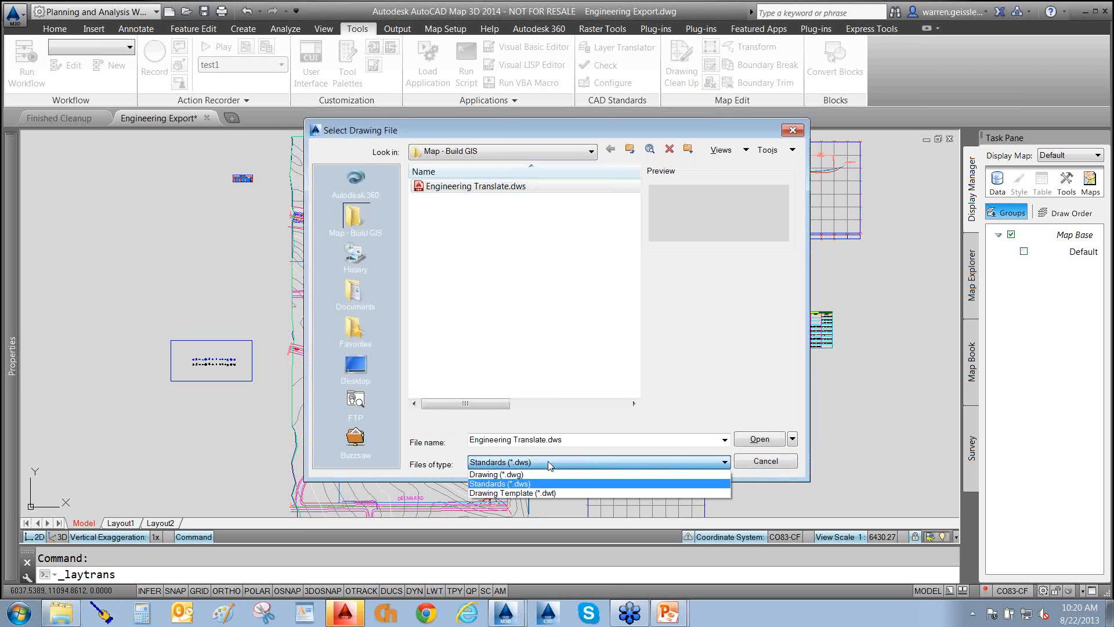
{"action": "left_click_drag", "start_coordinate": [560, 382], "coordinate": [515, 472]}
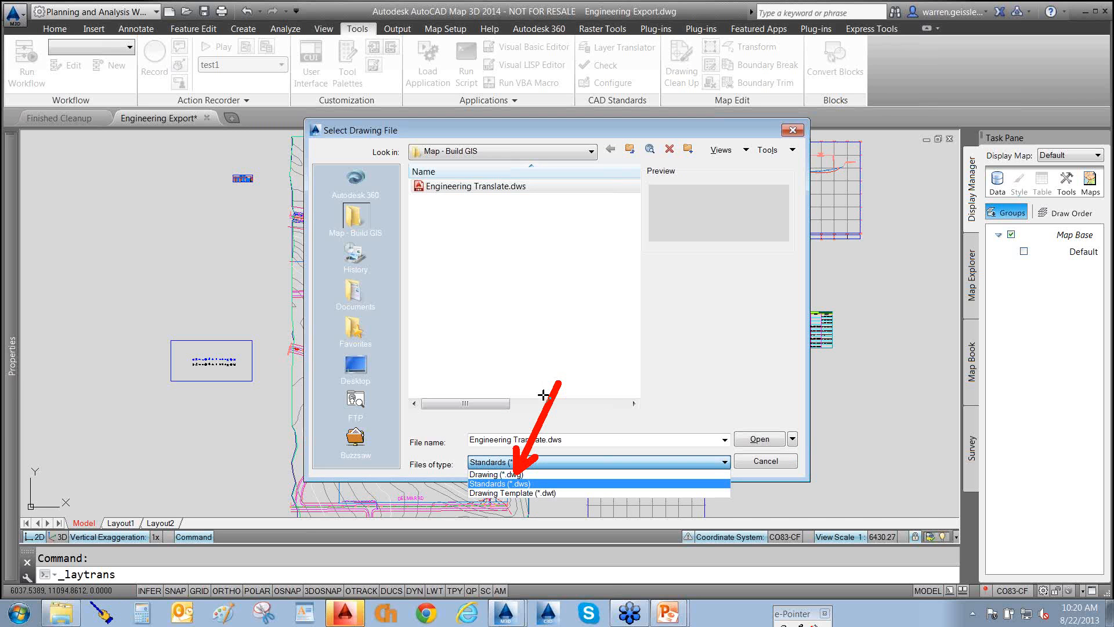
{"action": "left_click", "coordinate": [490, 244]}
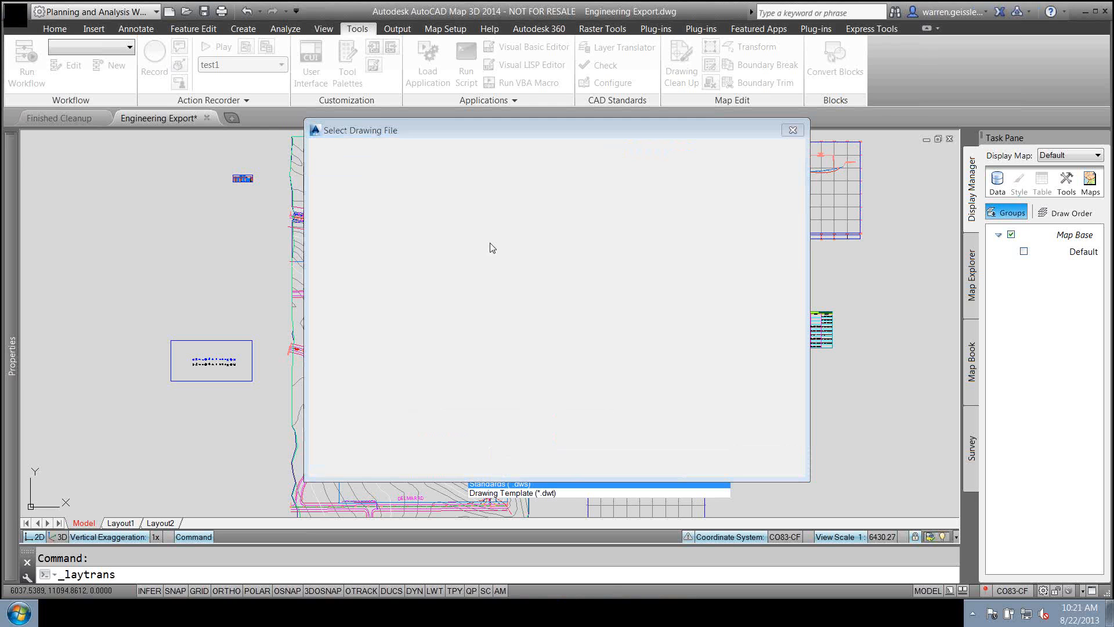
{"action": "left_click", "coordinate": [760, 440]}
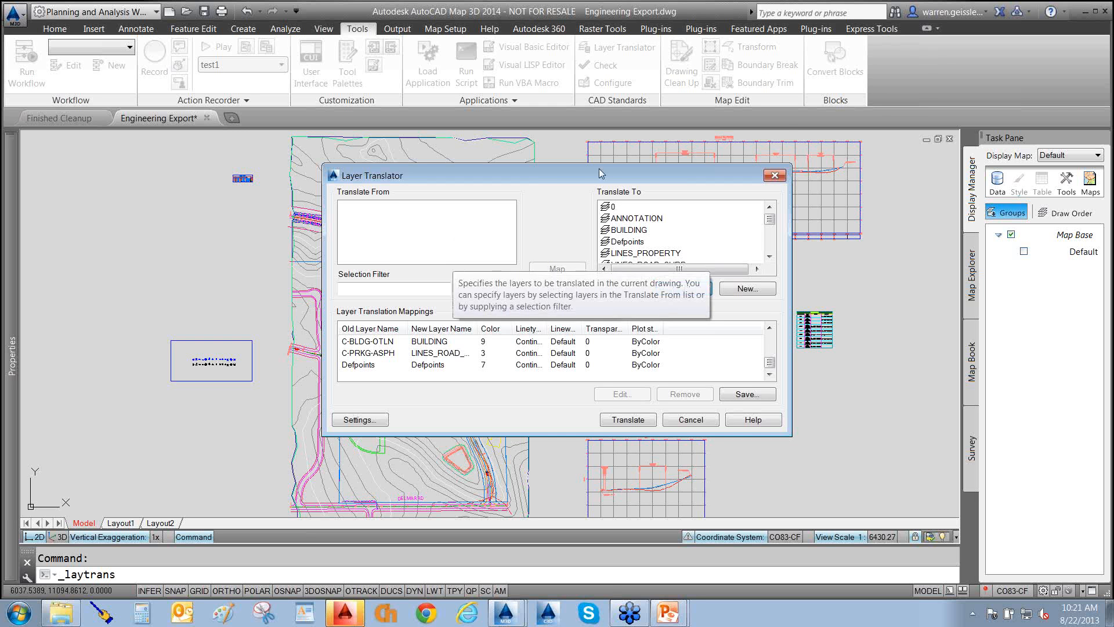
- Enlarge the Layer Translator and examine the target layers, including the LINES_PROPERTY, POINTS_SANITARY, POINTS_STORM, POINTS_WATER and TEXT_STORM entries
{"action": "left_click_drag", "start_coordinate": [575, 178], "coordinate": [572, 138]}
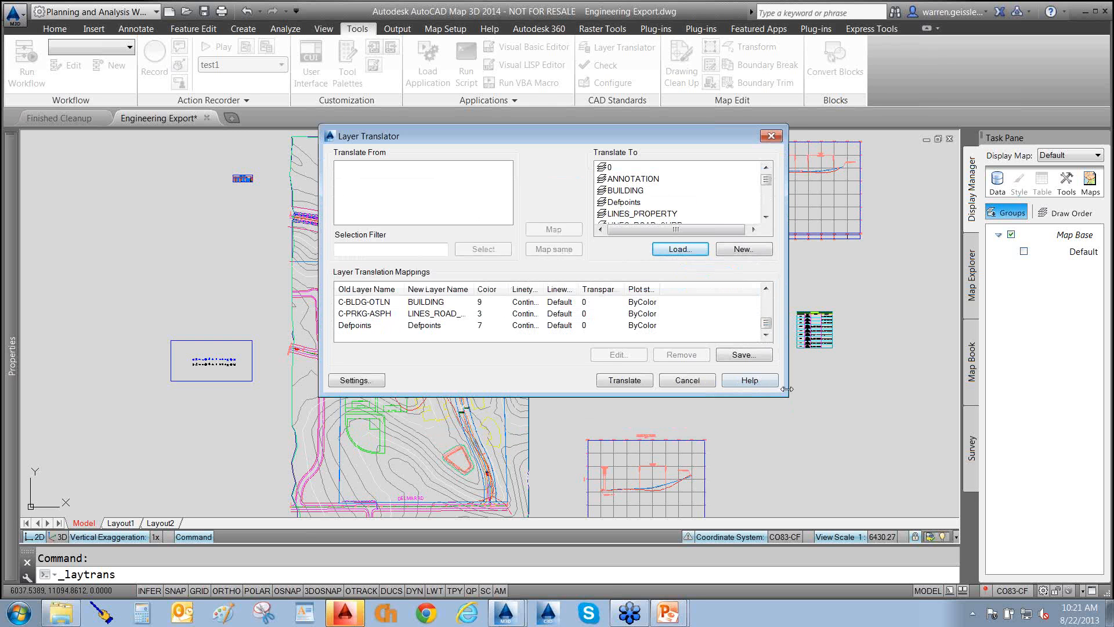
{"action": "left_click_drag", "start_coordinate": [787, 395], "coordinate": [883, 518]}
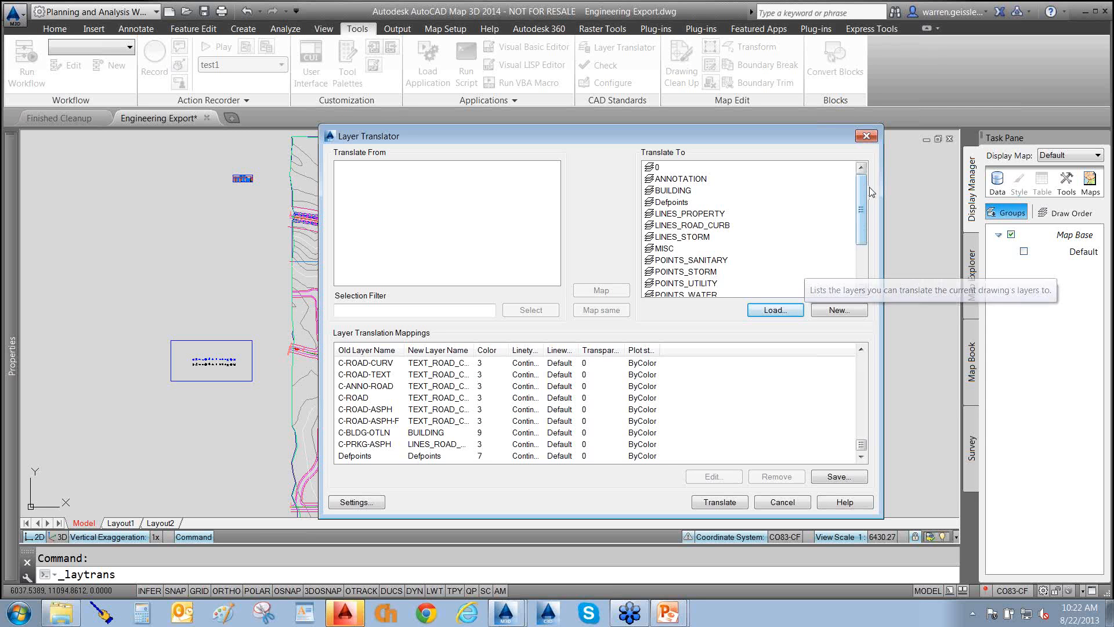
{"action": "mouse_move", "coordinate": [863, 207]}
{"action": "left_mouse_down"}
{"action": "mouse_move", "coordinate": [863, 269]}
{"action": "mouse_move", "coordinate": [859, 197]}
{"action": "left_mouse_up"}
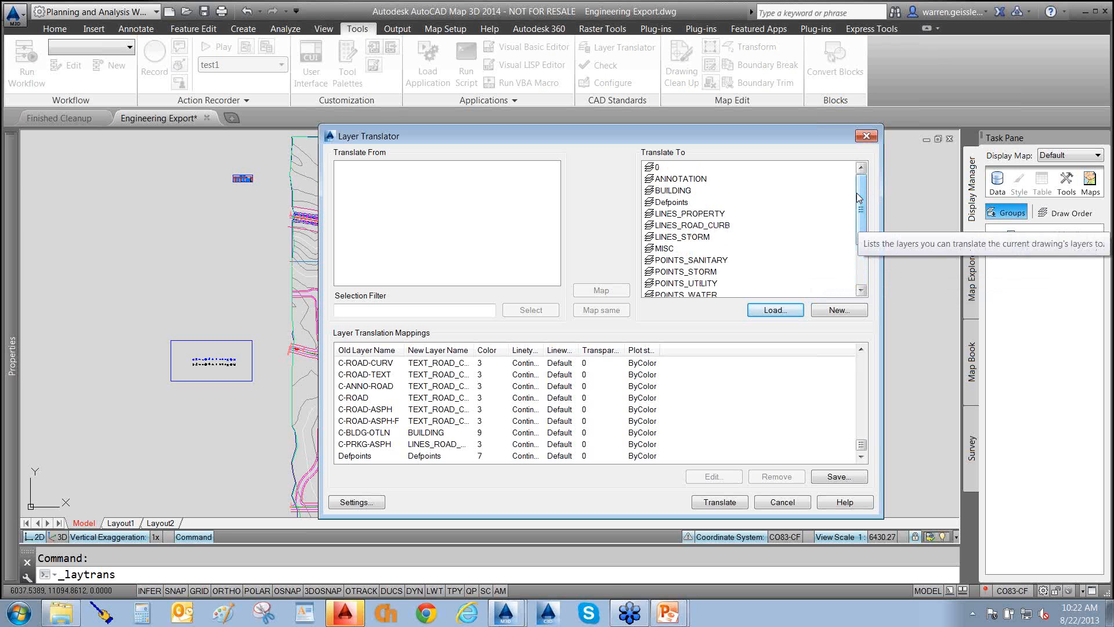
{"action": "left_click", "coordinate": [704, 216]}
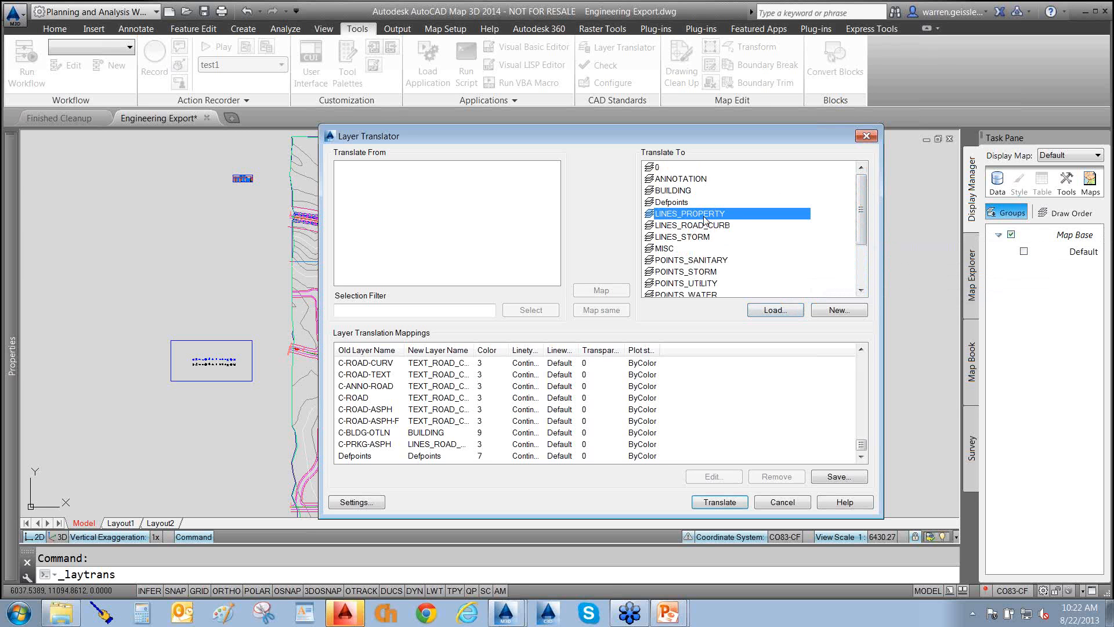
{"action": "left_click", "coordinate": [682, 271]}
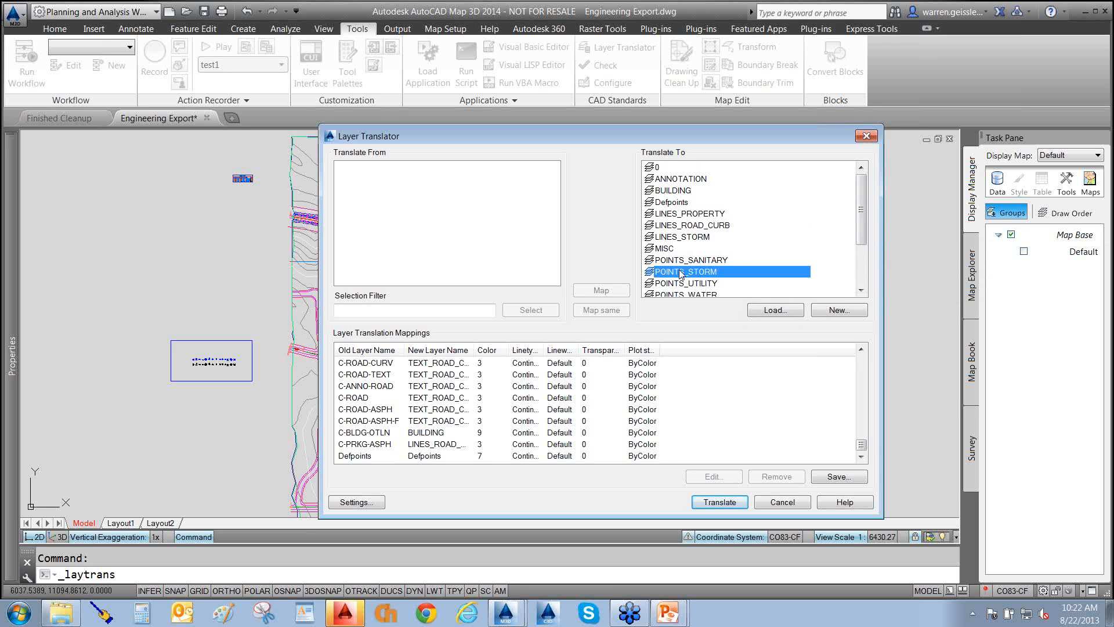
{"action": "left_click", "coordinate": [666, 216]}
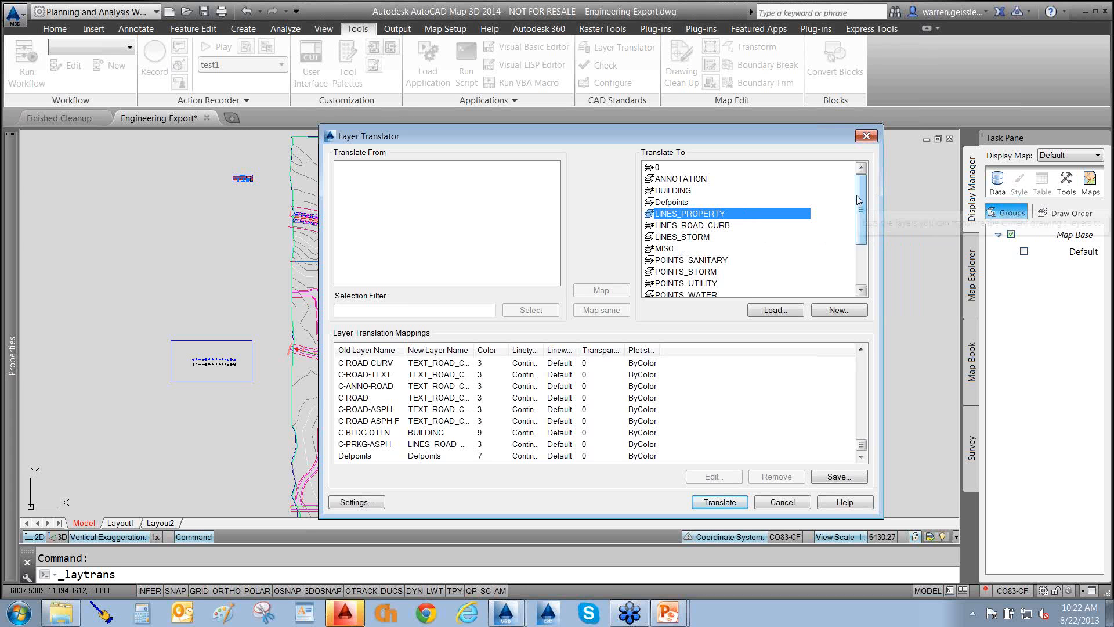
{"action": "left_click_drag", "start_coordinate": [862, 194], "coordinate": [863, 235]}
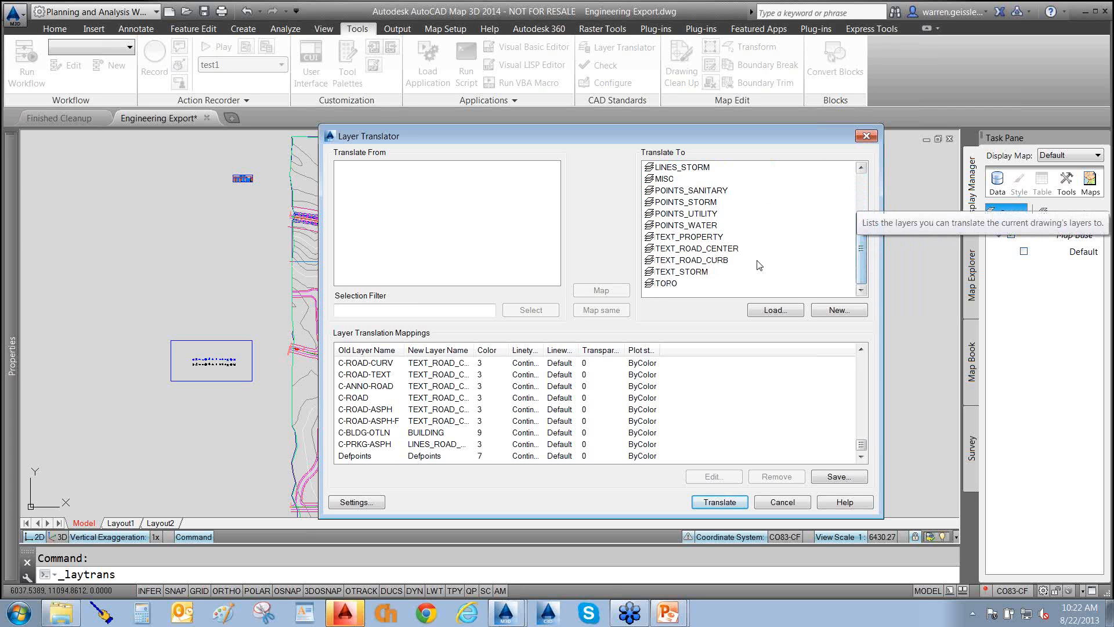
{"action": "left_click", "coordinate": [695, 272]}
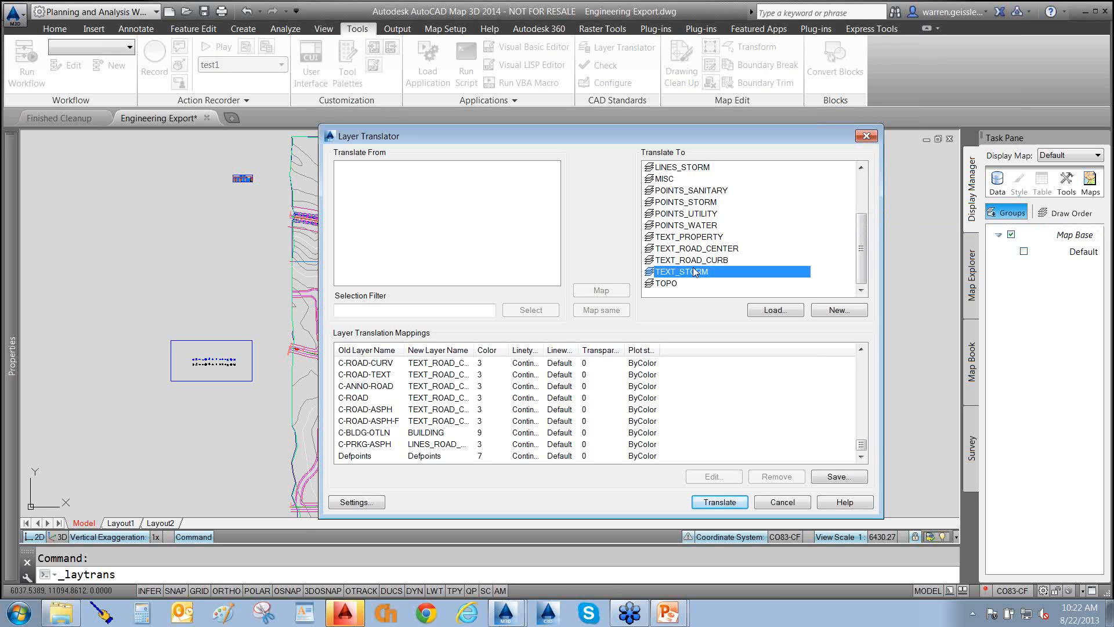
{"action": "left_click", "coordinate": [700, 191]}
{"action": "left_click", "coordinate": [703, 229]}
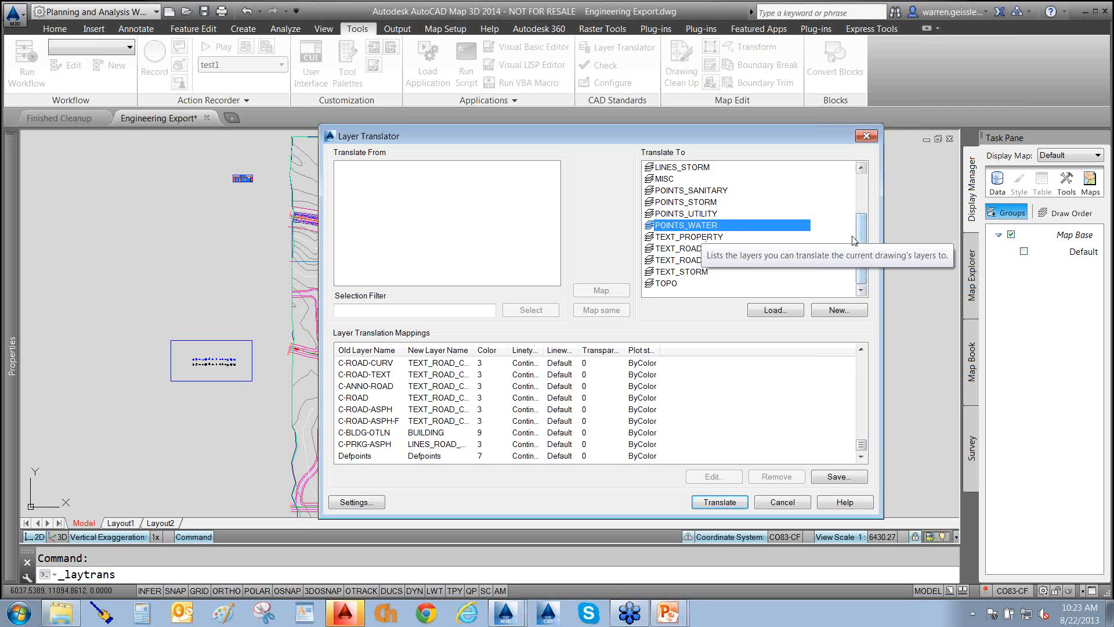
{"action": "left_click_drag", "start_coordinate": [863, 239], "coordinate": [863, 200]}
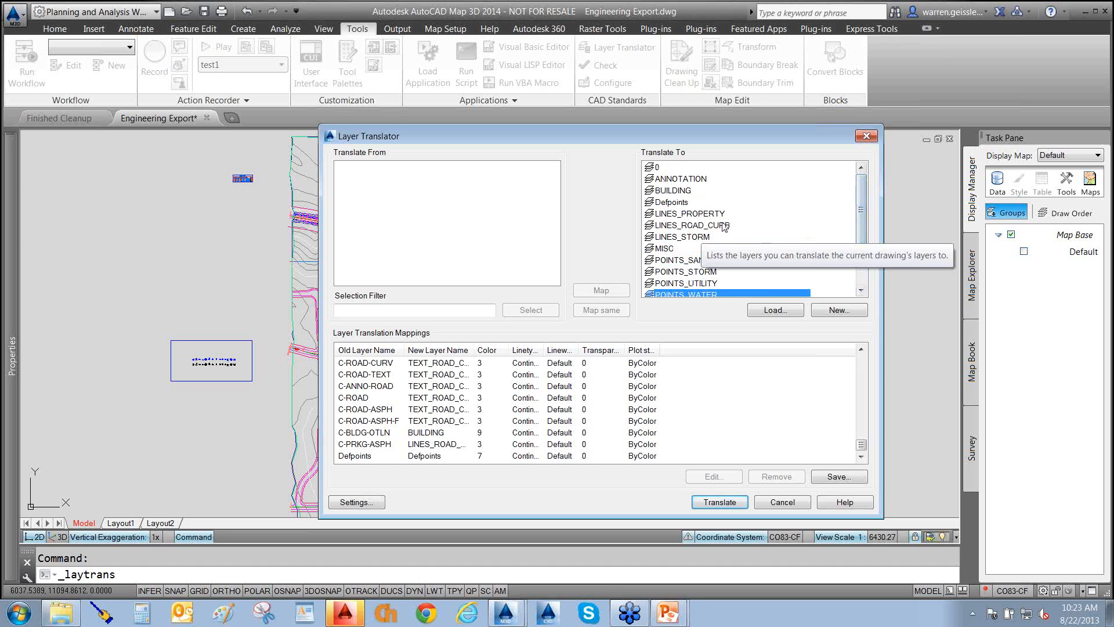
{"action": "left_click", "coordinate": [701, 217]}
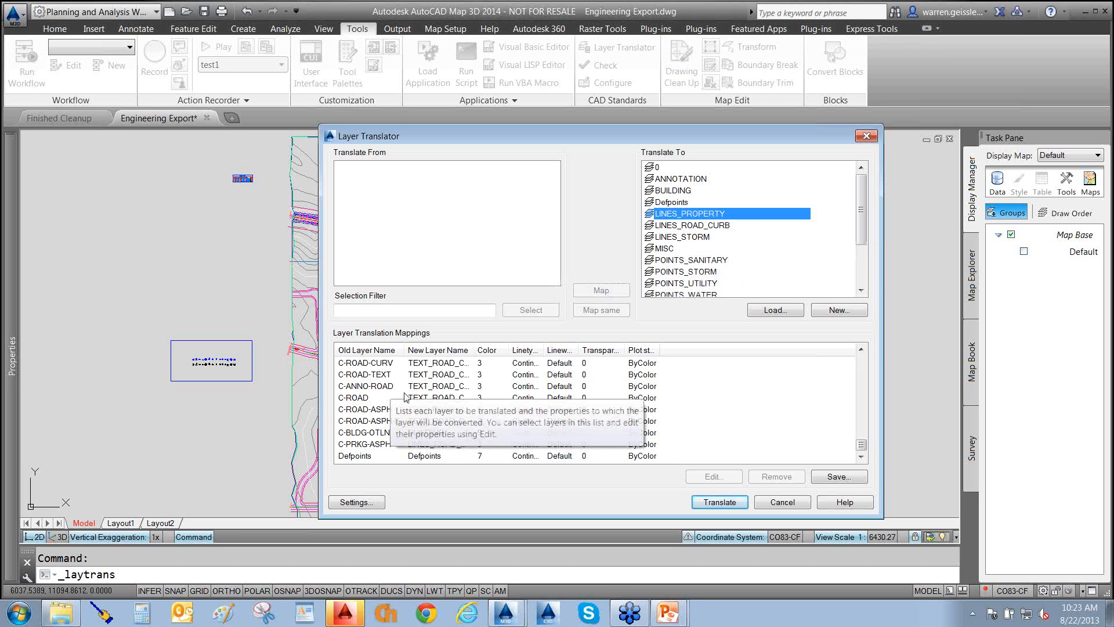
{"action": "left_click", "coordinate": [676, 260]}
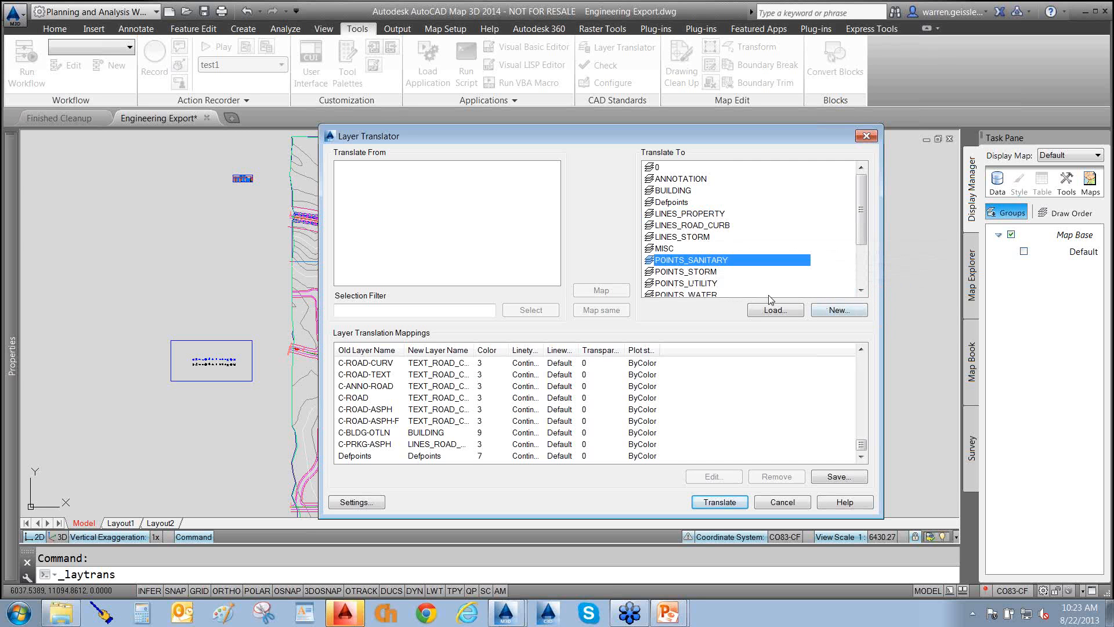
{"action": "left_click", "coordinate": [679, 272]}
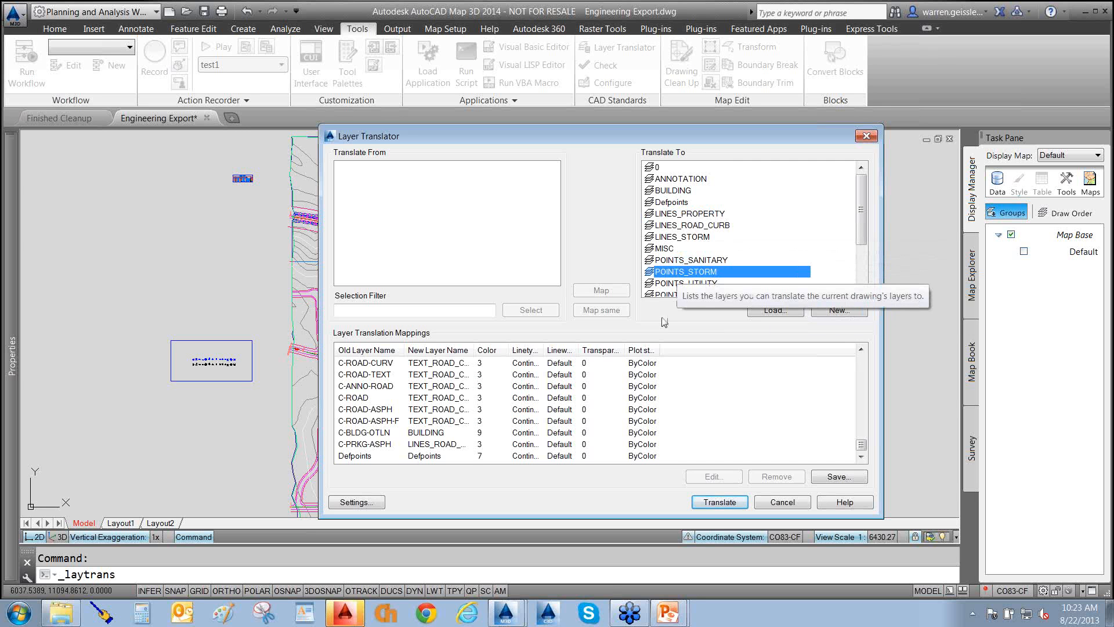
{"action": "left_click", "coordinate": [675, 295]}
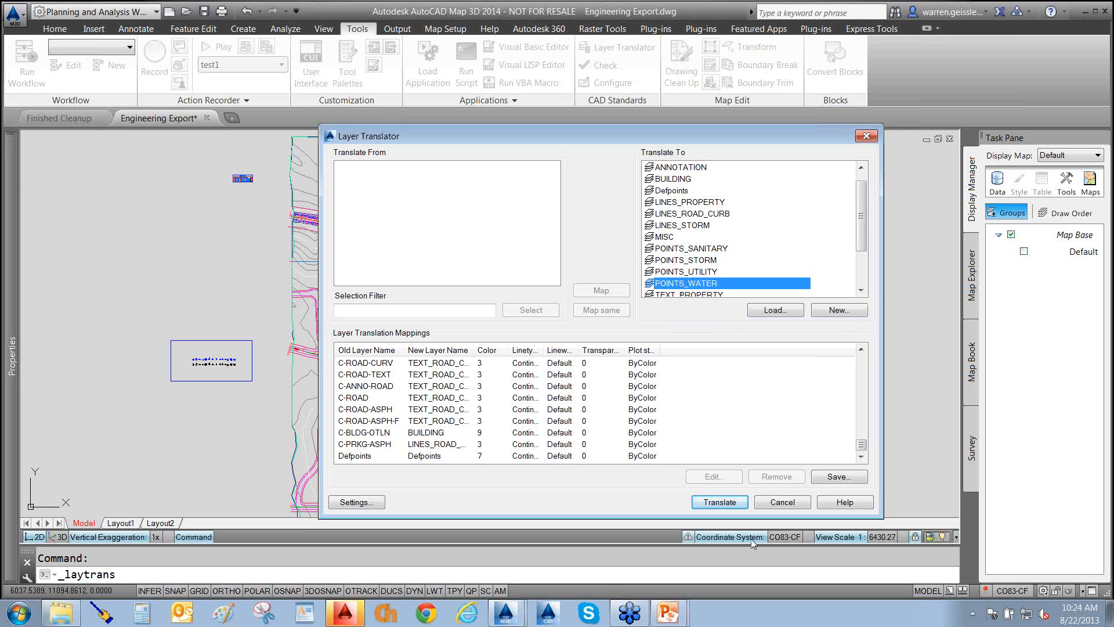
- Translate the drawing's layers with the loaded mappings, without saving the mapping information
{"action": "left_click", "coordinate": [721, 502]}
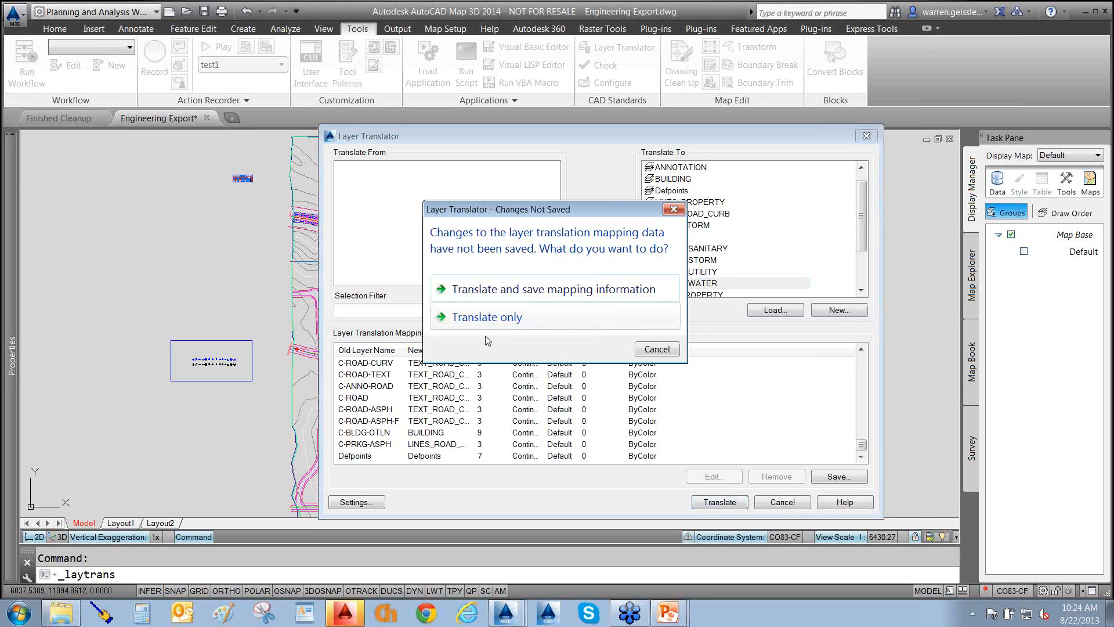
{"action": "left_click", "coordinate": [481, 329]}
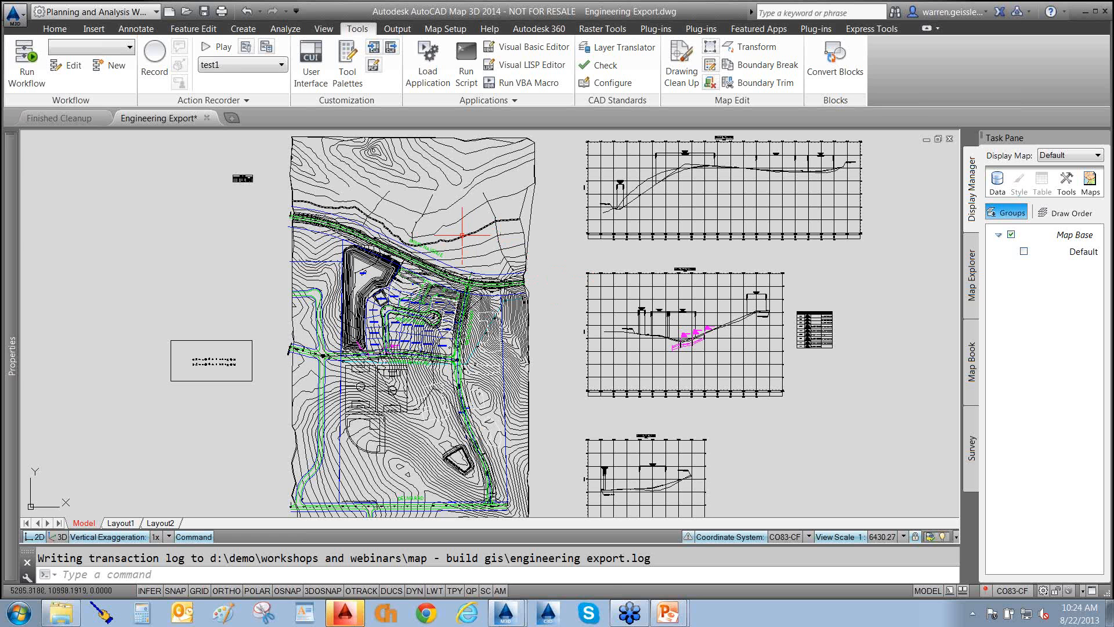
{"action": "mouse_move", "coordinate": [462, 235]}
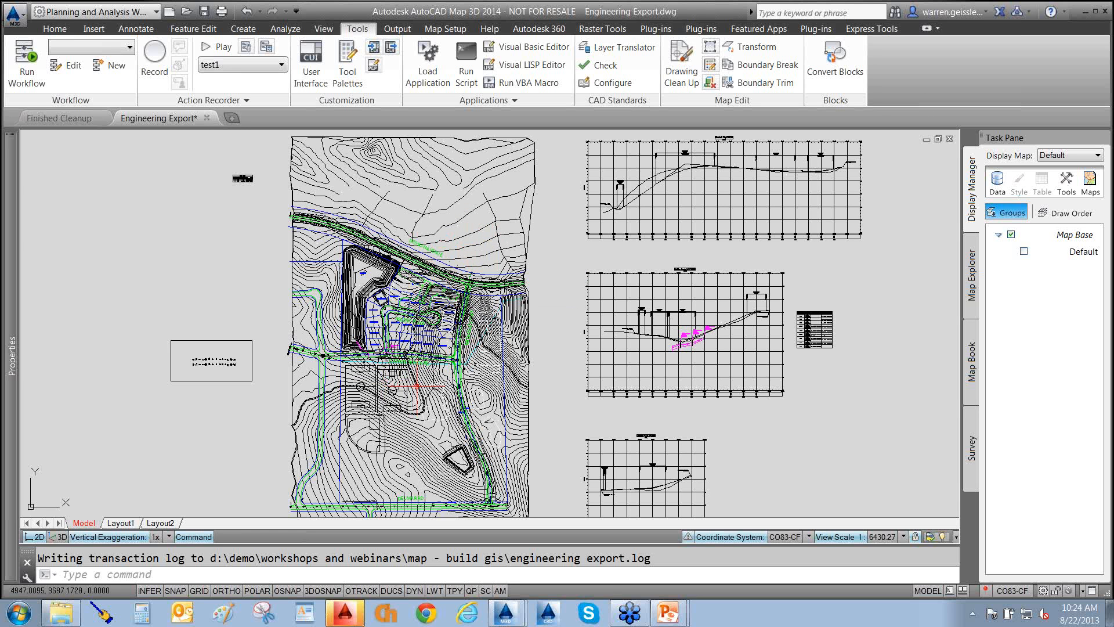
- Freeze the MISC and ANNOTATION layers by picking objects on them in the drawing
{"action": "left_click", "coordinate": [53, 32]}
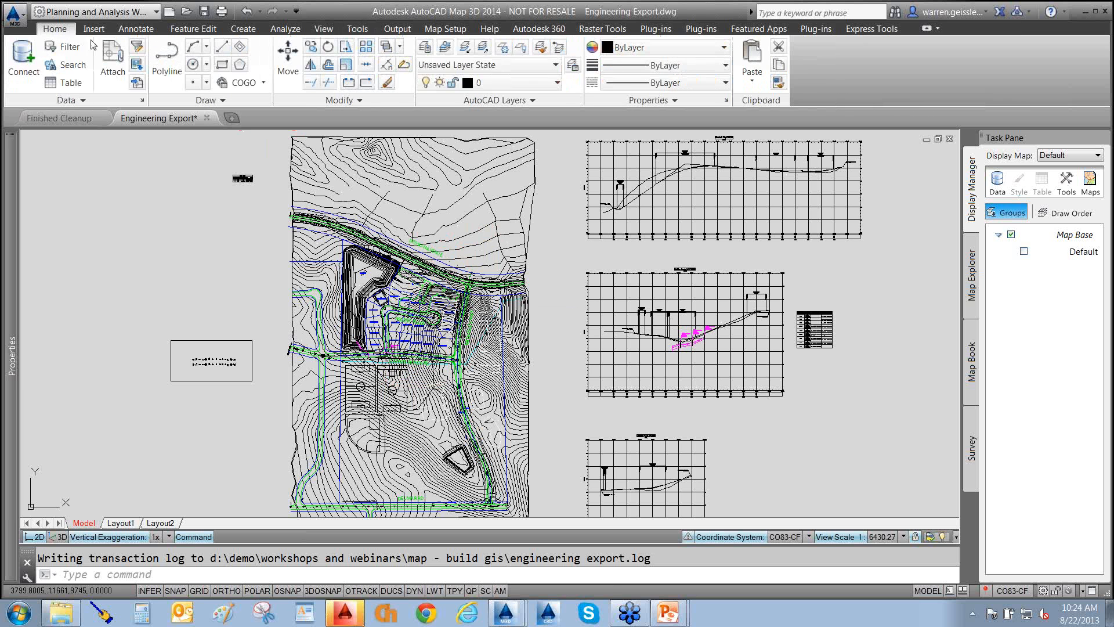
{"action": "left_click", "coordinate": [508, 48]}
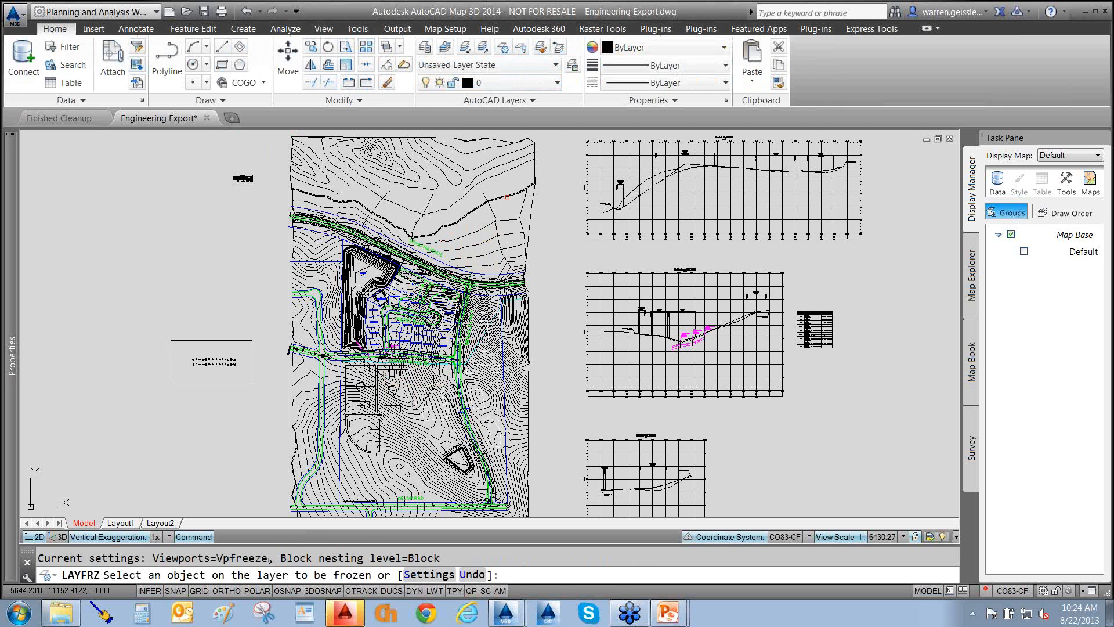
{"action": "left_click", "coordinate": [507, 197]}
{"action": "left_click", "coordinate": [698, 331]}
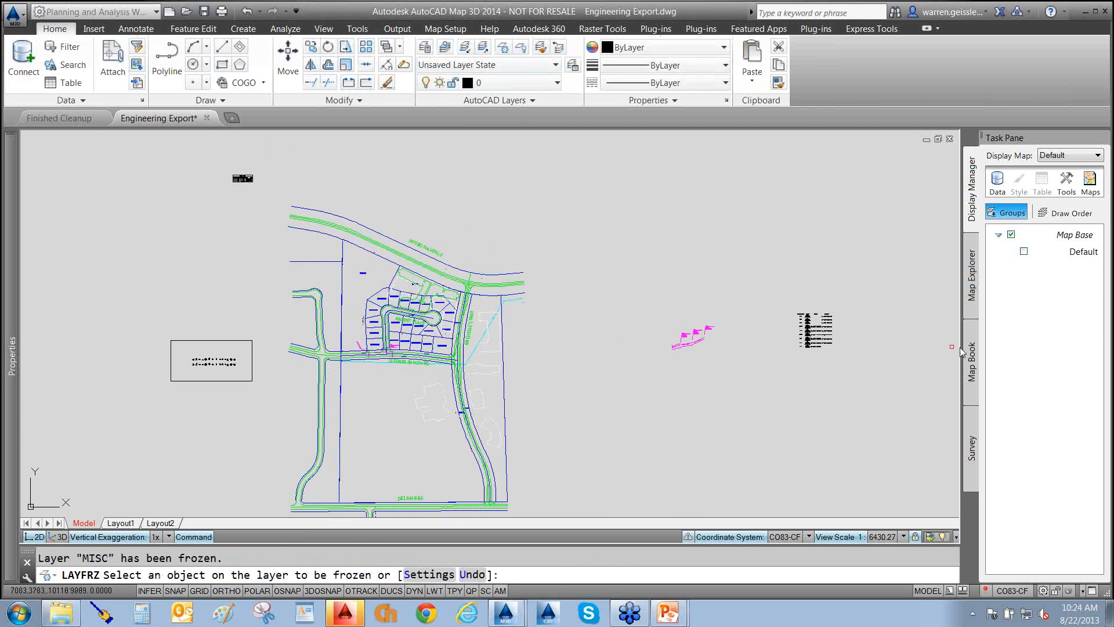
{"action": "left_click", "coordinate": [401, 339]}
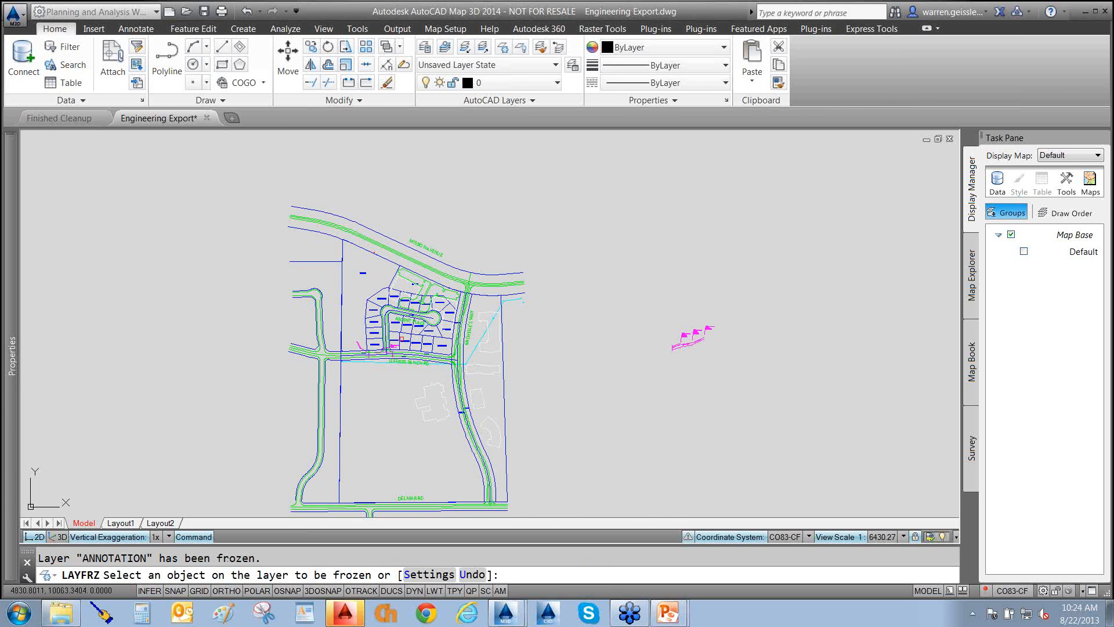
{"action": "scroll", "coordinate": [401, 339], "scroll_direction": "up", "scroll_amount": 8}
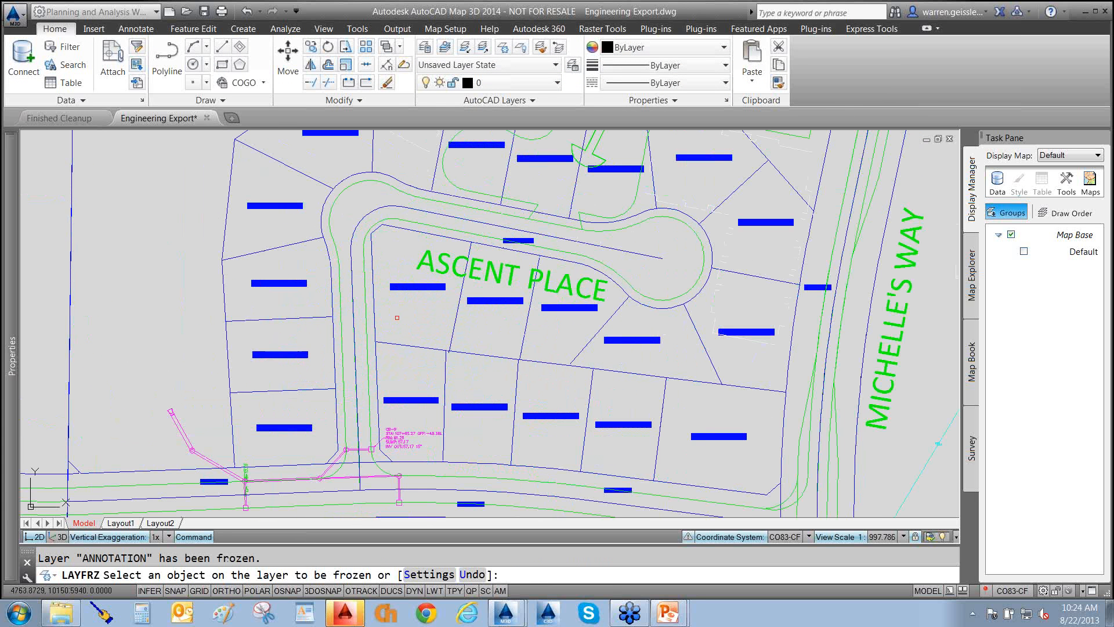
{"action": "key", "text": "Return"}
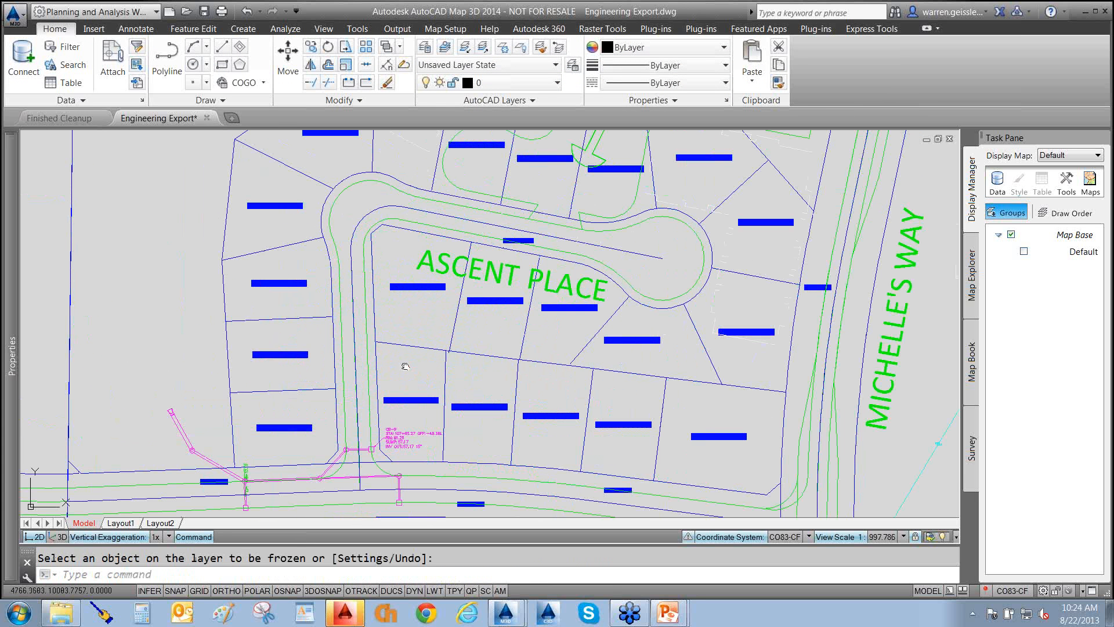
- Erase all the solid blue hatches covering the parcel and road labels by selecting similar objects
{"action": "mouse_move", "coordinate": [405, 366]}
{"action": "middle_mouse_down"}
{"action": "mouse_move", "coordinate": [425, 312]}
{"action": "mouse_move", "coordinate": [549, 267]}
{"action": "mouse_move", "coordinate": [556, 279]}
{"action": "middle_mouse_up"}
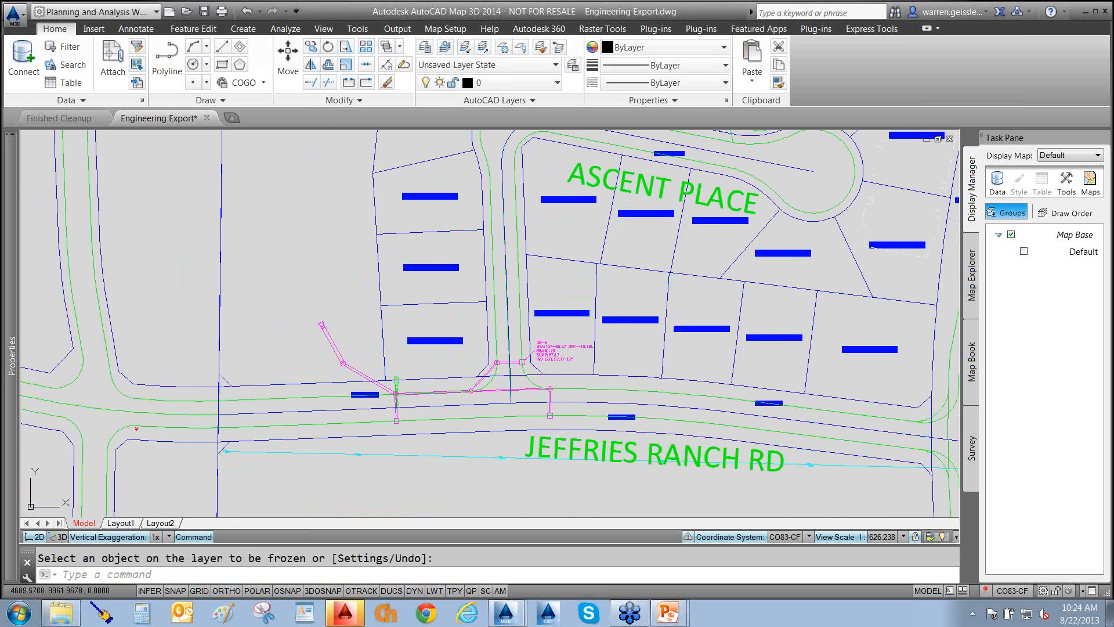
{"action": "scroll", "coordinate": [491, 387], "scroll_direction": "up", "scroll_amount": 5}
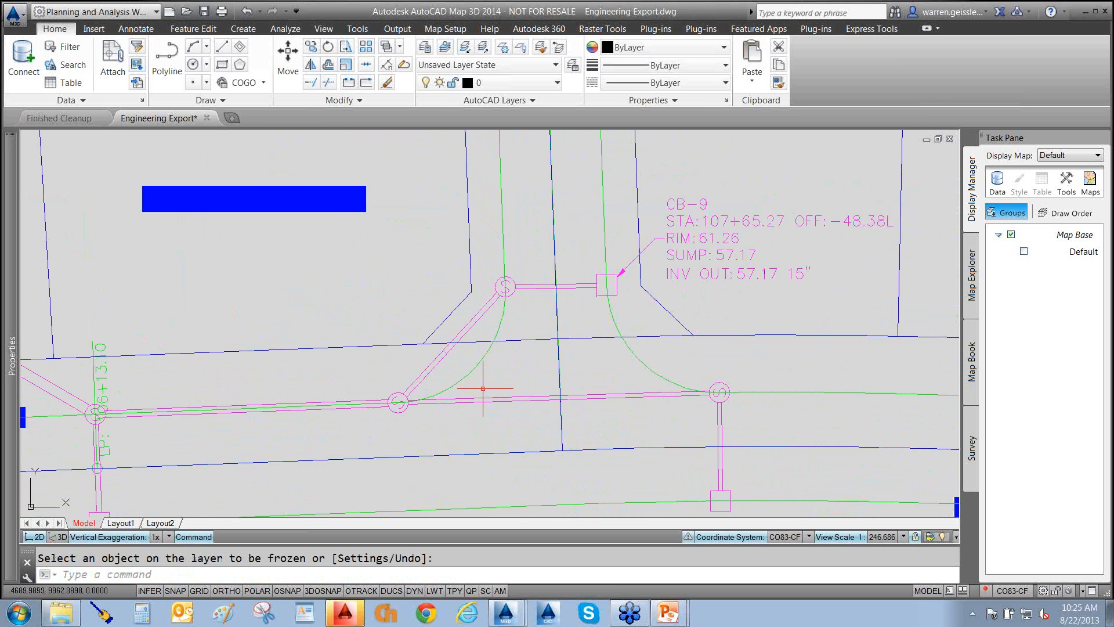
{"action": "scroll", "coordinate": [483, 389], "scroll_direction": "down", "scroll_amount": 5}
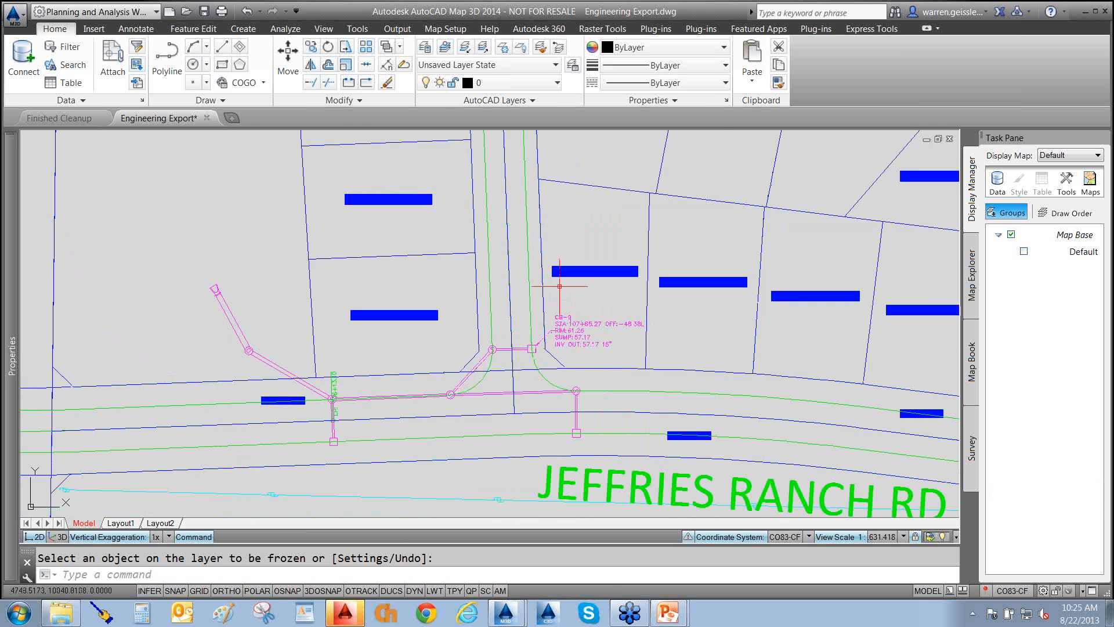
{"action": "left_click_drag", "start_coordinate": [558, 280], "coordinate": [552, 275]}
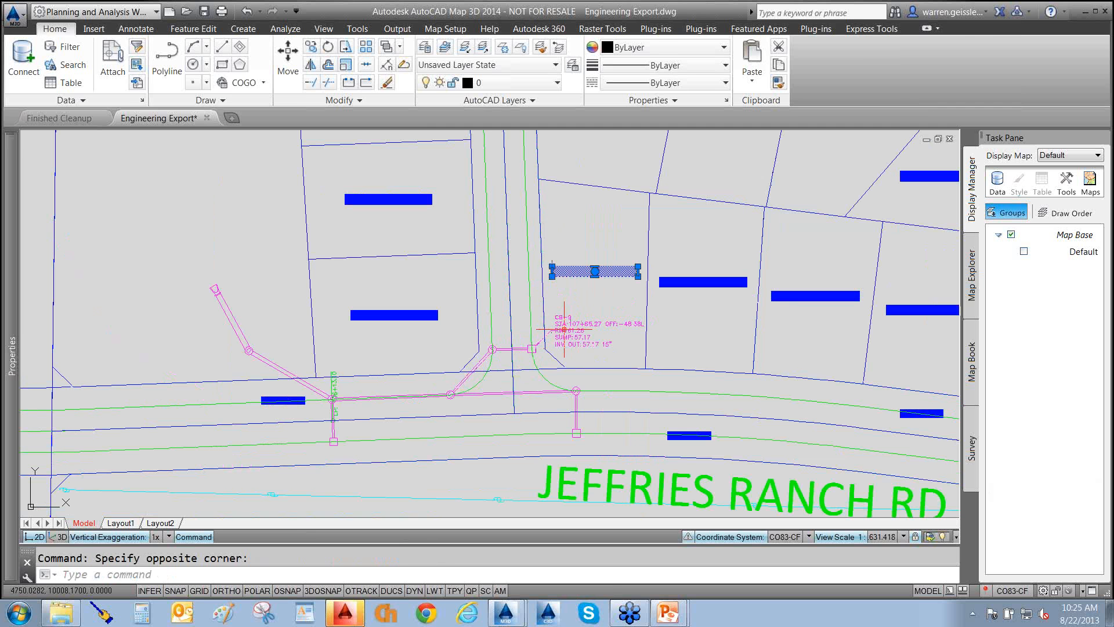
{"action": "right_click", "coordinate": [586, 227]}
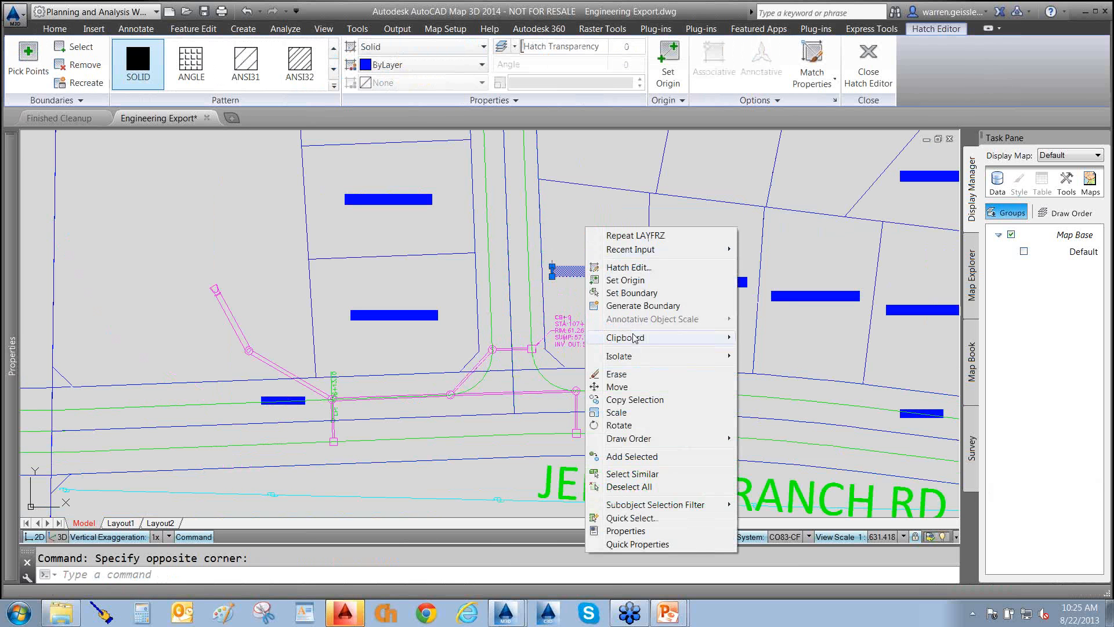
{"action": "left_click", "coordinate": [631, 473]}
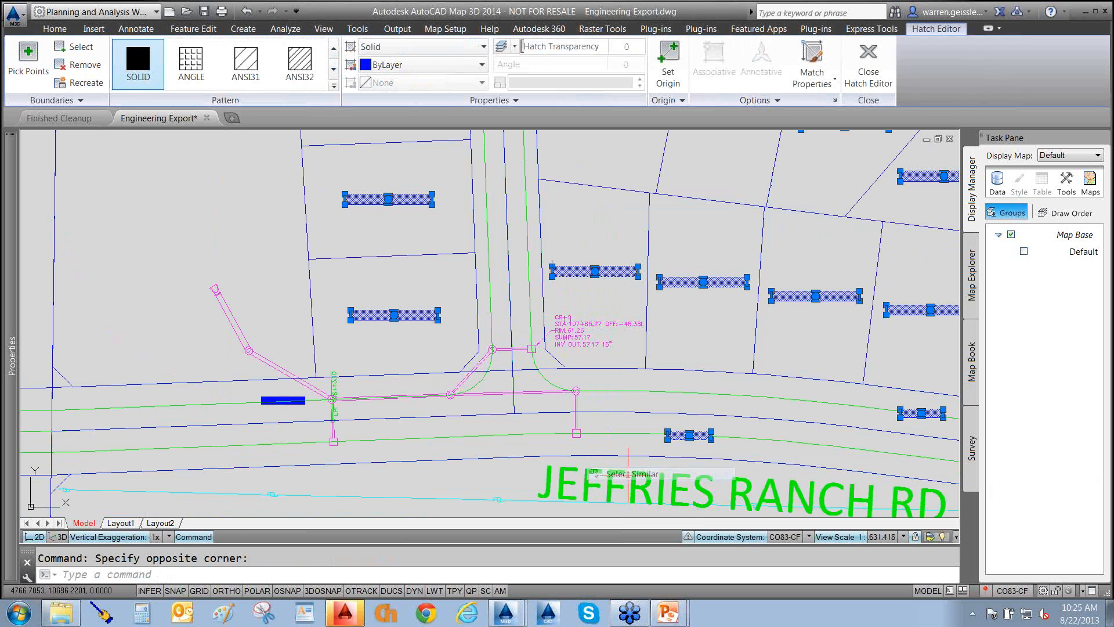
{"action": "key", "text": "Delete"}
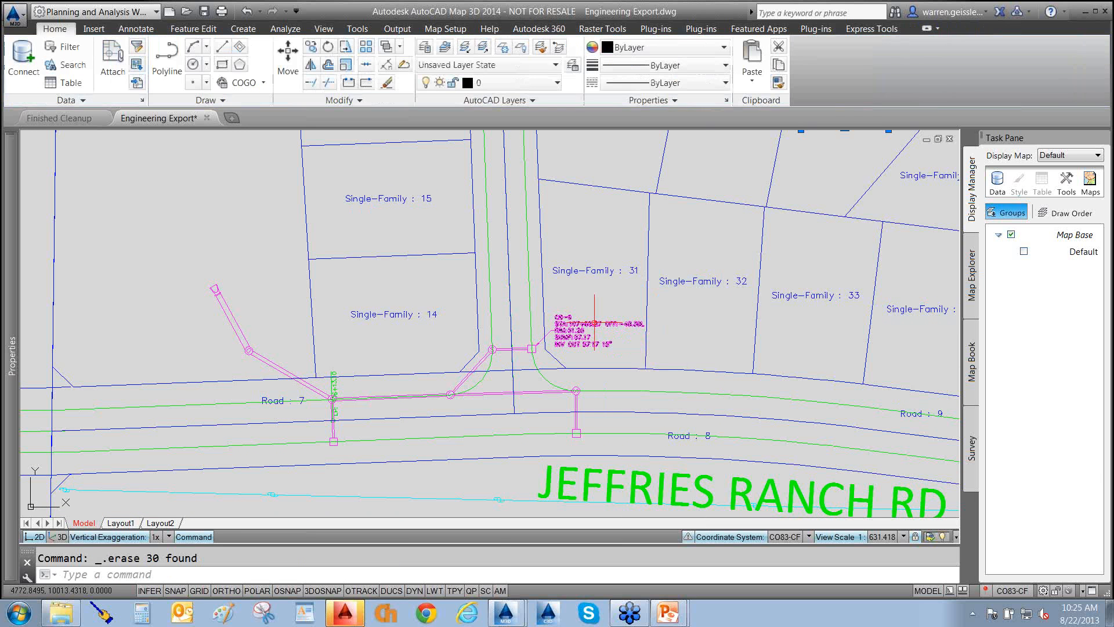
- Examine the lines bounding the Single-Family : 32 lot by selecting its side and rear segments, then clear the selection
{"action": "mouse_move", "coordinate": [594, 323]}
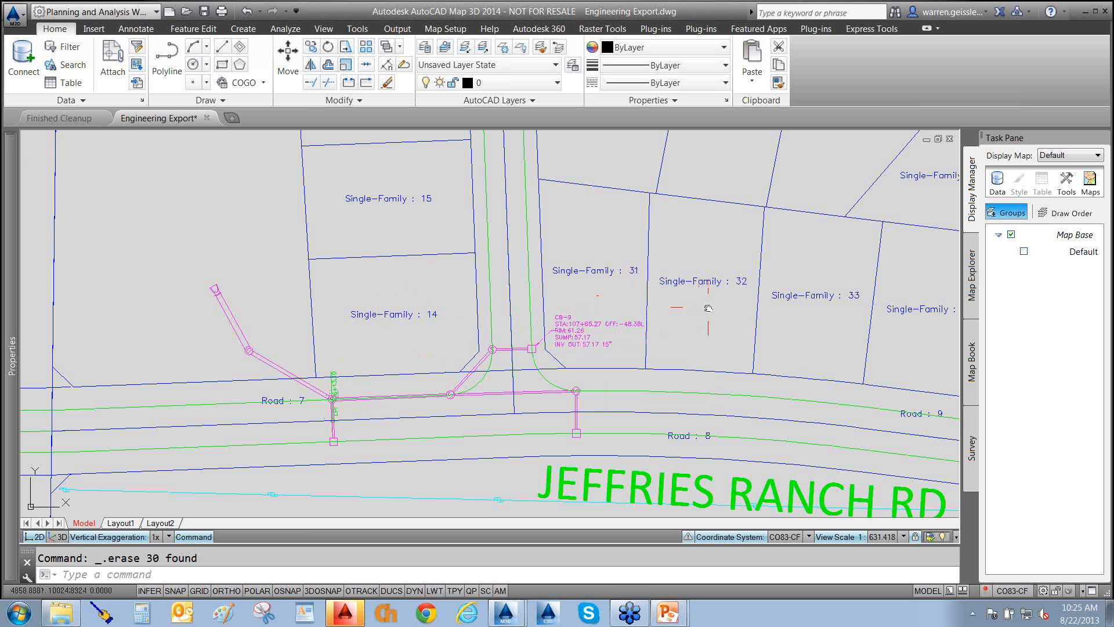
{"action": "middle_click_drag", "start_coordinate": [707, 312], "coordinate": [563, 324]}
{"action": "left_click", "coordinate": [621, 244]}
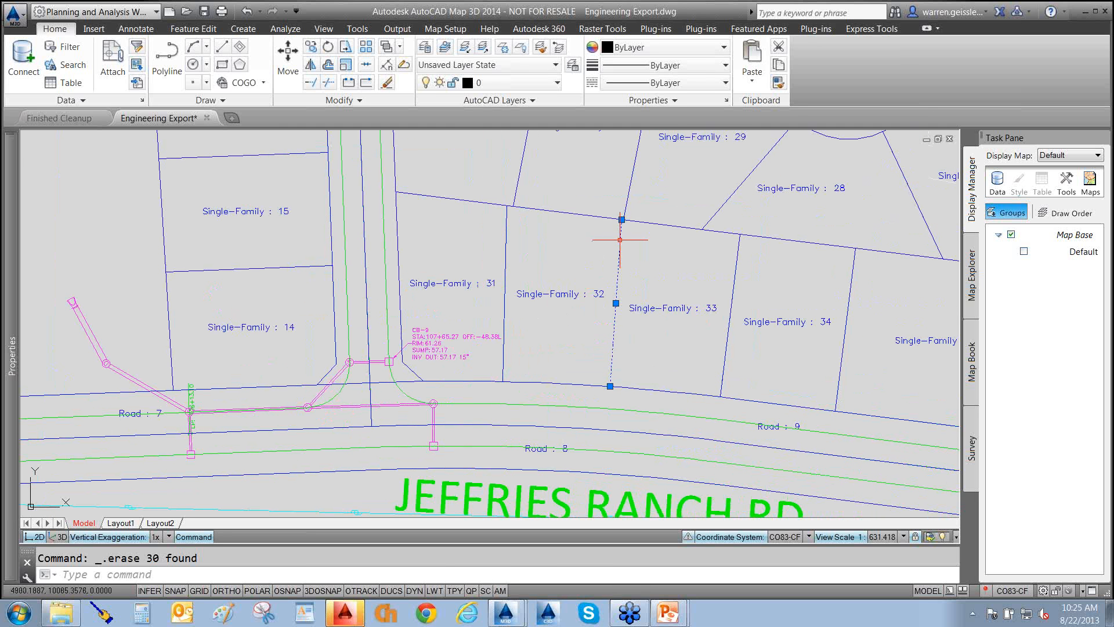
{"action": "left_click", "coordinate": [596, 217]}
{"action": "left_click", "coordinate": [505, 256]}
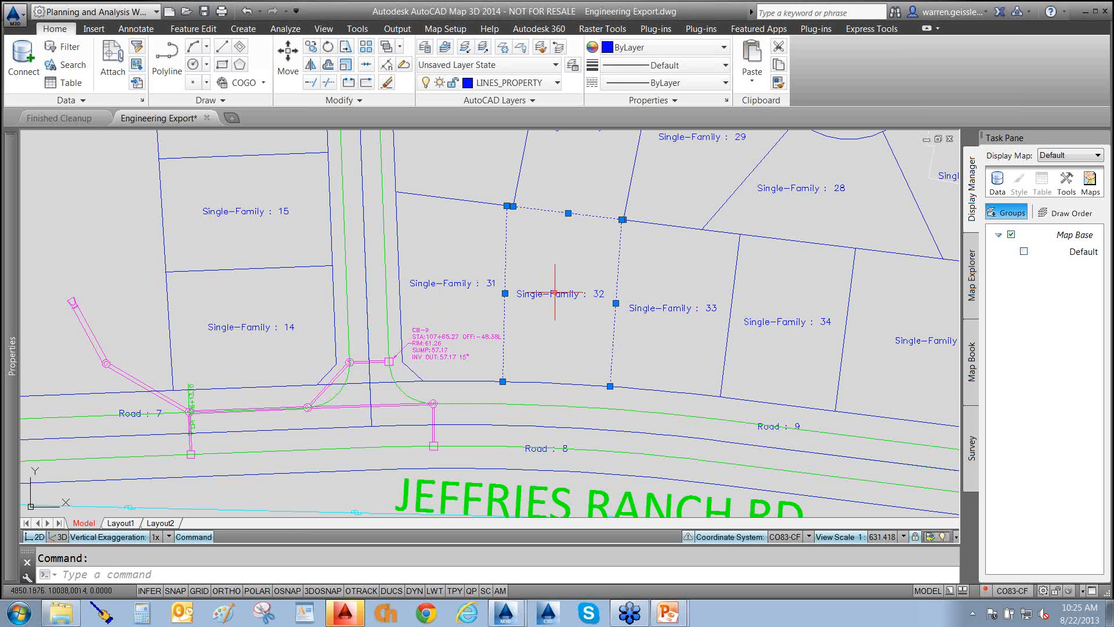
{"action": "key", "text": "Escape"}
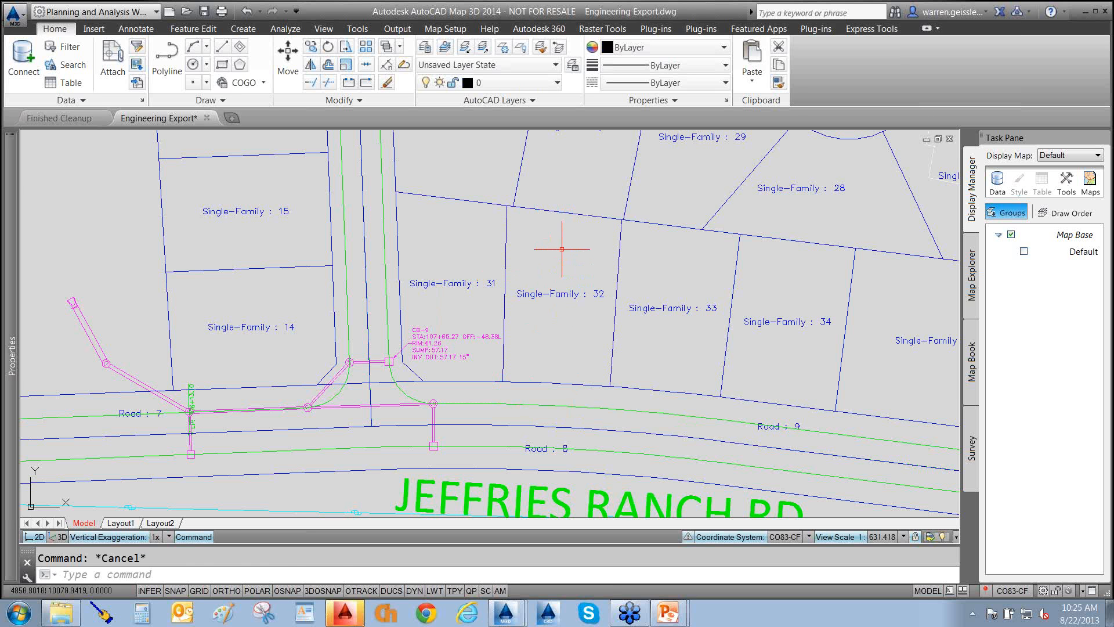
- Isolate the LINES_PROPERTY layer by picking the rear lot line of Single-Family : 32
{"action": "left_click", "coordinate": [466, 47]}
{"action": "left_click", "coordinate": [532, 207]}
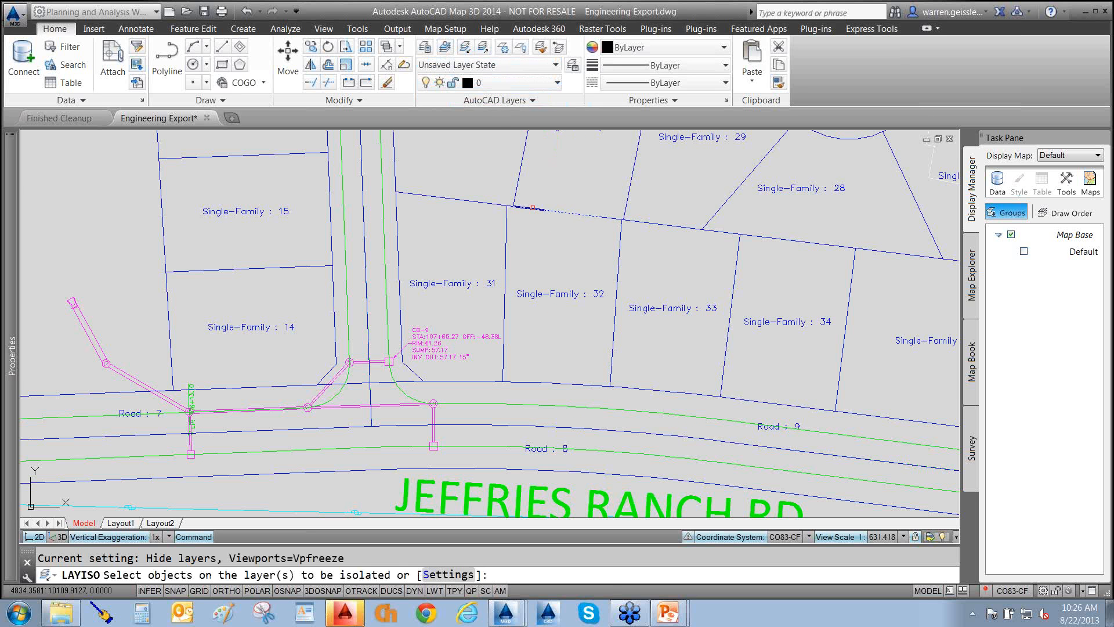
{"action": "key", "text": "Return"}
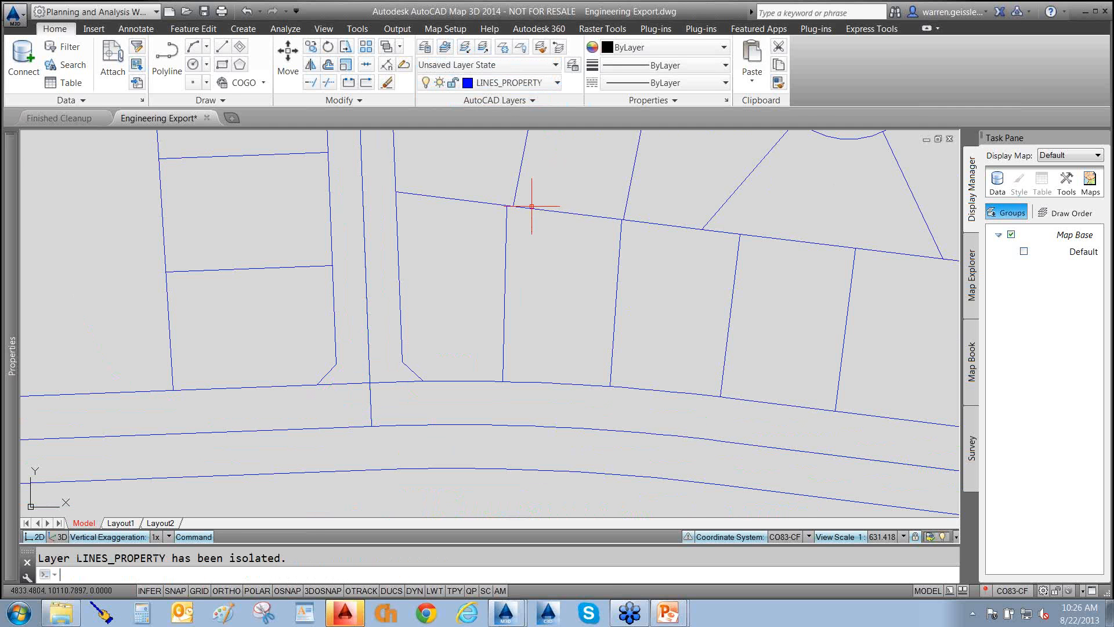
- Turn on layer 0 and make it the current layer
{"action": "scroll", "coordinate": [515, 219], "scroll_direction": "down", "scroll_amount": 2}
{"action": "scroll", "coordinate": [566, 219], "scroll_direction": "down", "scroll_amount": 8}
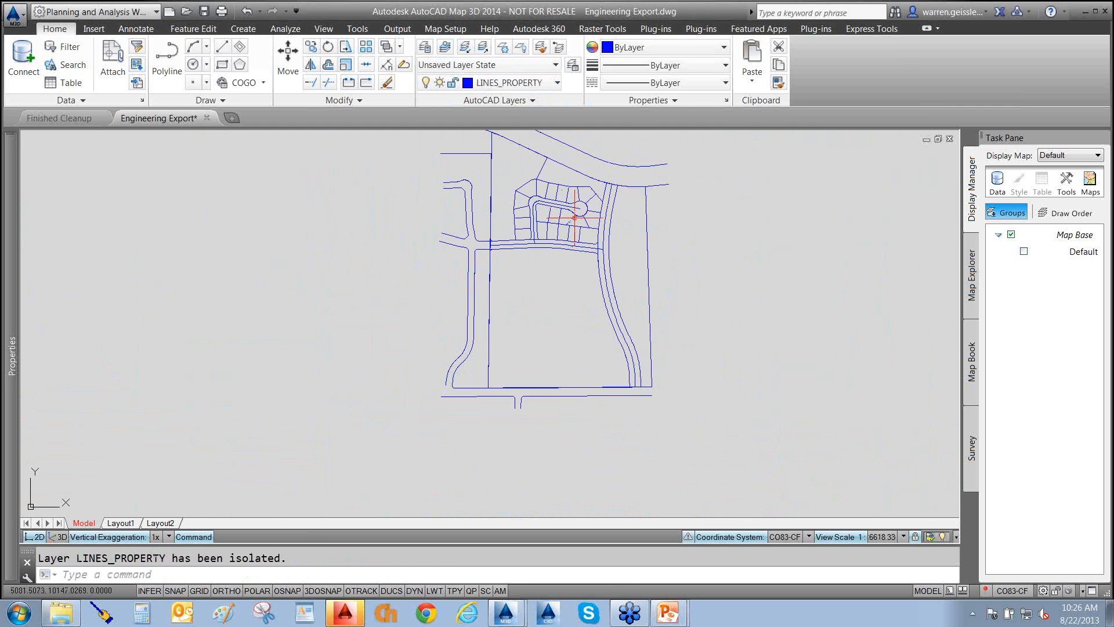
{"action": "middle_click_drag", "start_coordinate": [578, 218], "coordinate": [507, 281]}
{"action": "scroll", "coordinate": [507, 280], "scroll_direction": "down", "scroll_amount": 1}
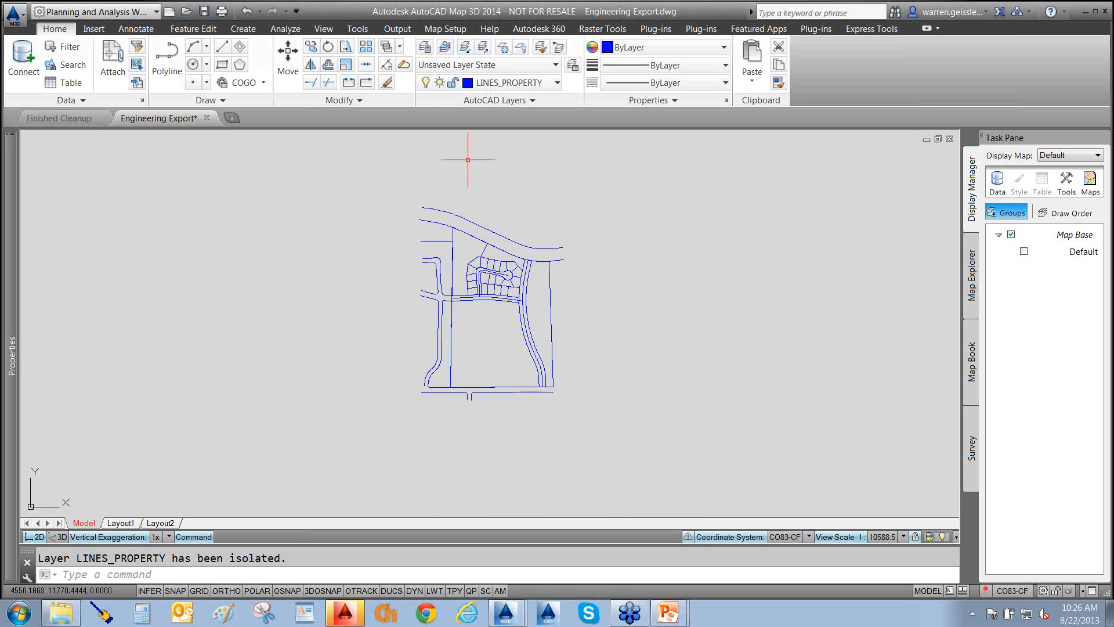
{"action": "left_click", "coordinate": [517, 83]}
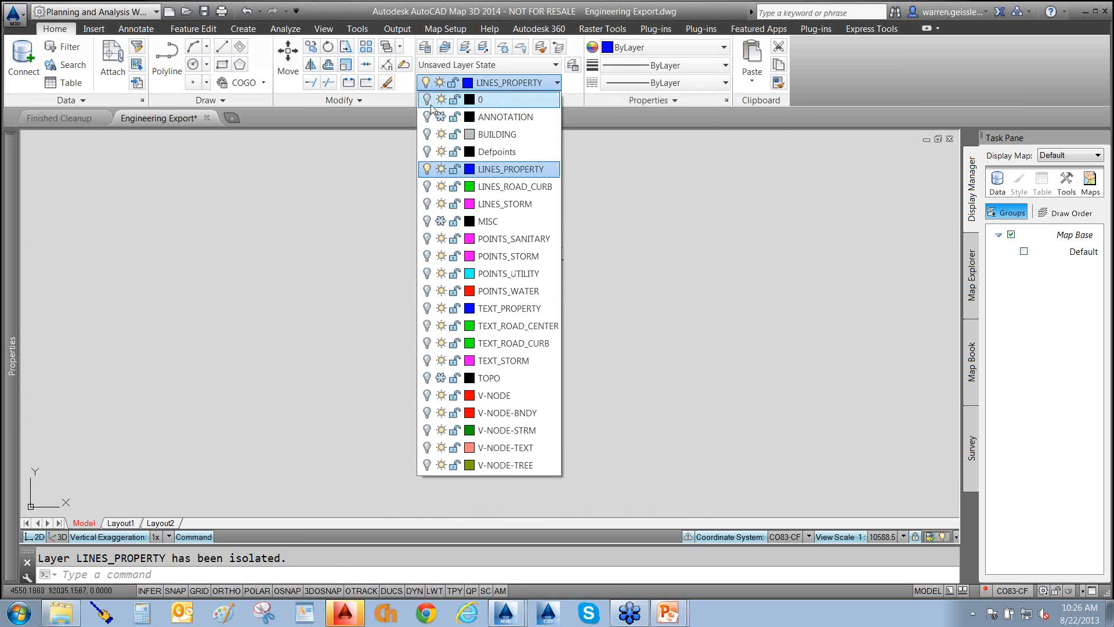
{"action": "left_click", "coordinate": [427, 100]}
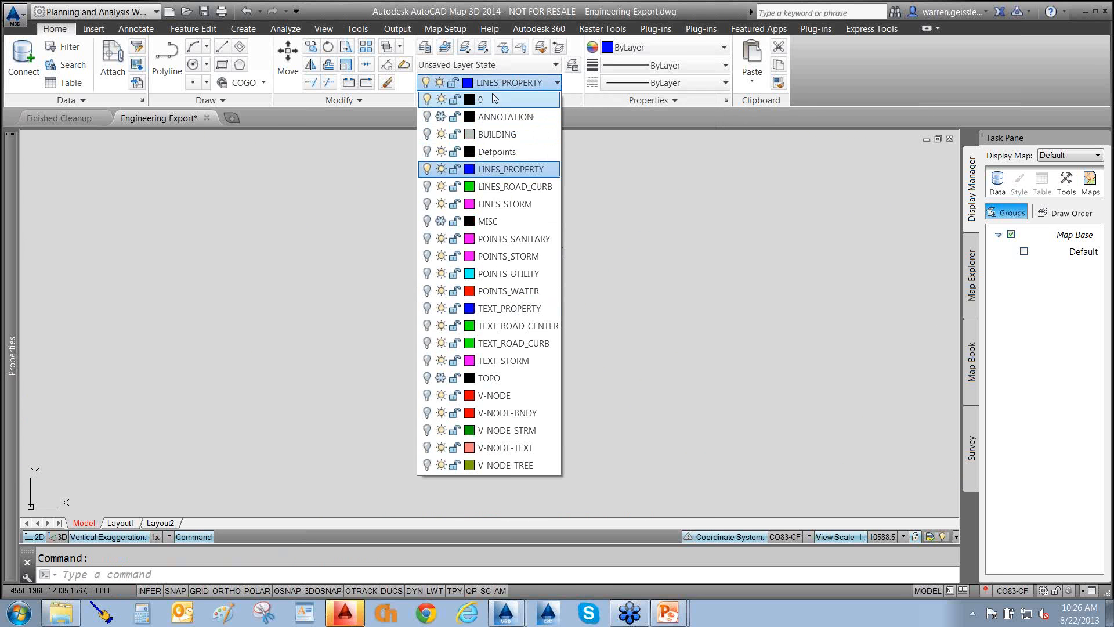
{"action": "left_click", "coordinate": [492, 104]}
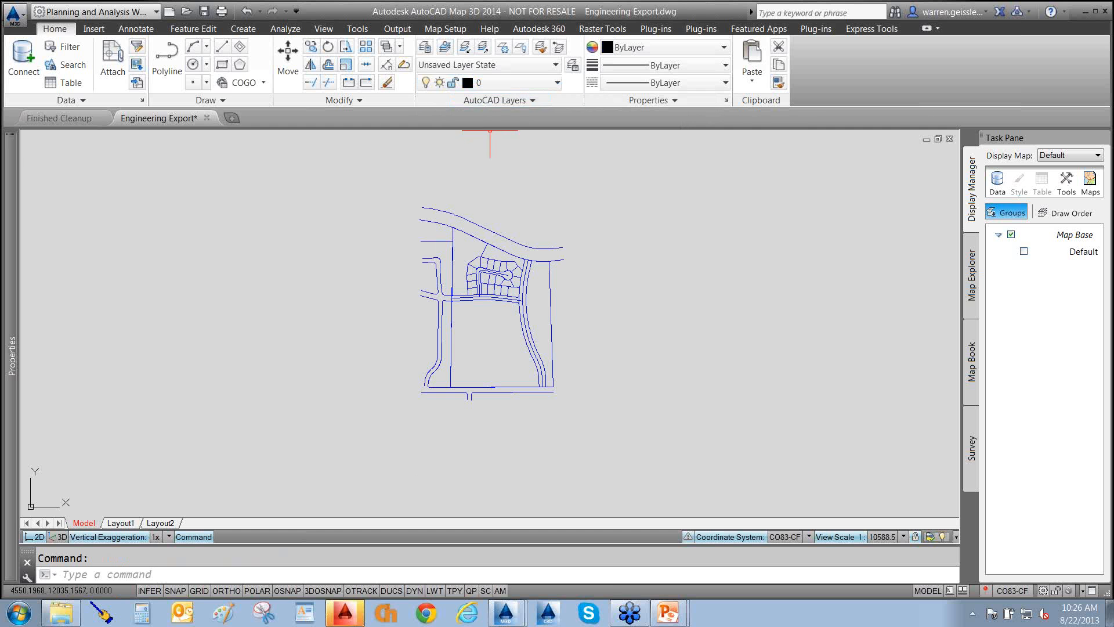
- Move all the isolated property lines to layer 0
{"action": "left_click", "coordinate": [611, 186]}
{"action": "left_click", "coordinate": [385, 423]}
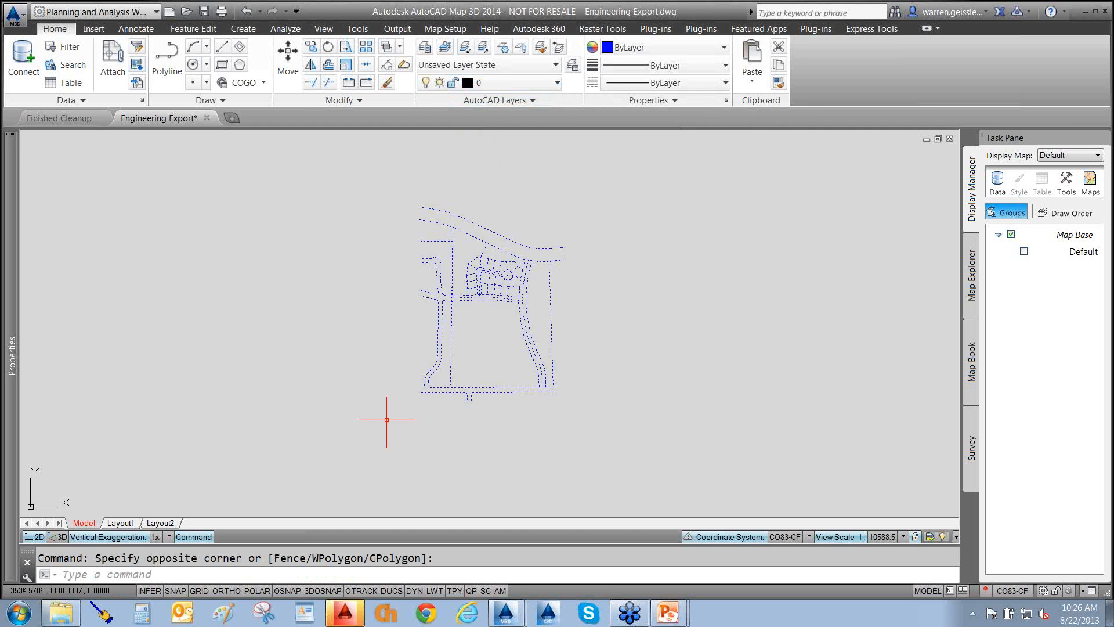
{"action": "left_click", "coordinate": [505, 83]}
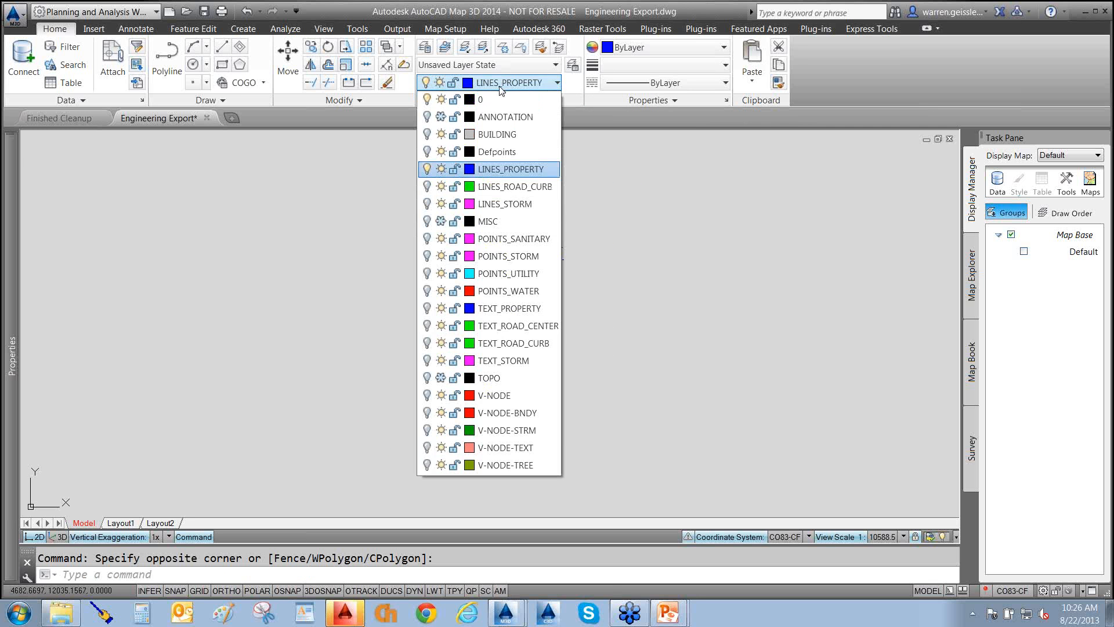
{"action": "left_click", "coordinate": [482, 101]}
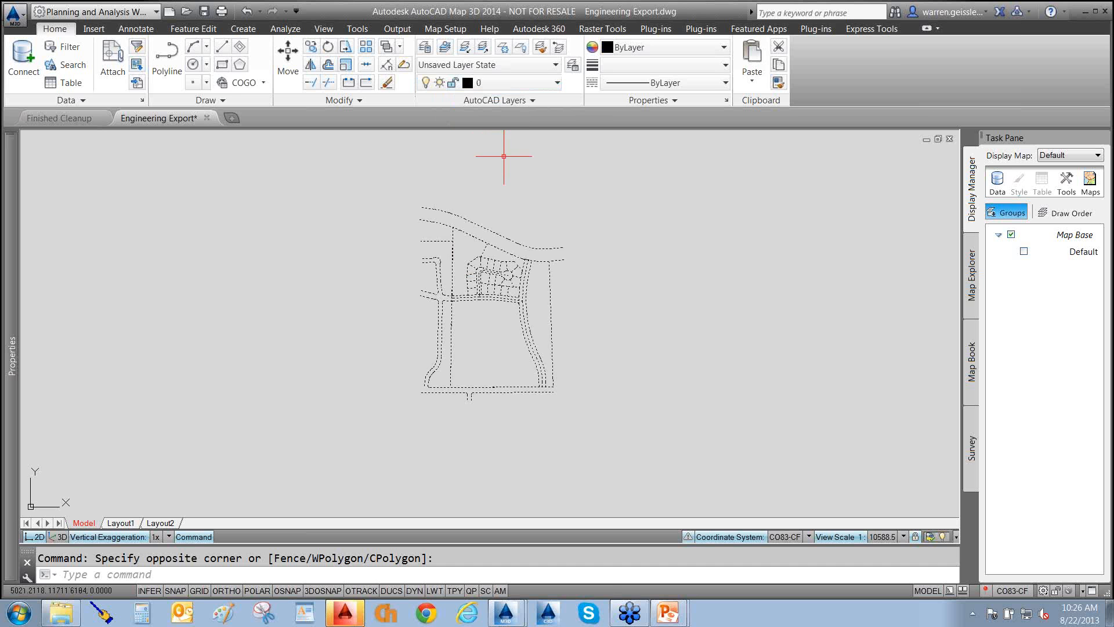
{"action": "key", "text": "Escape"}
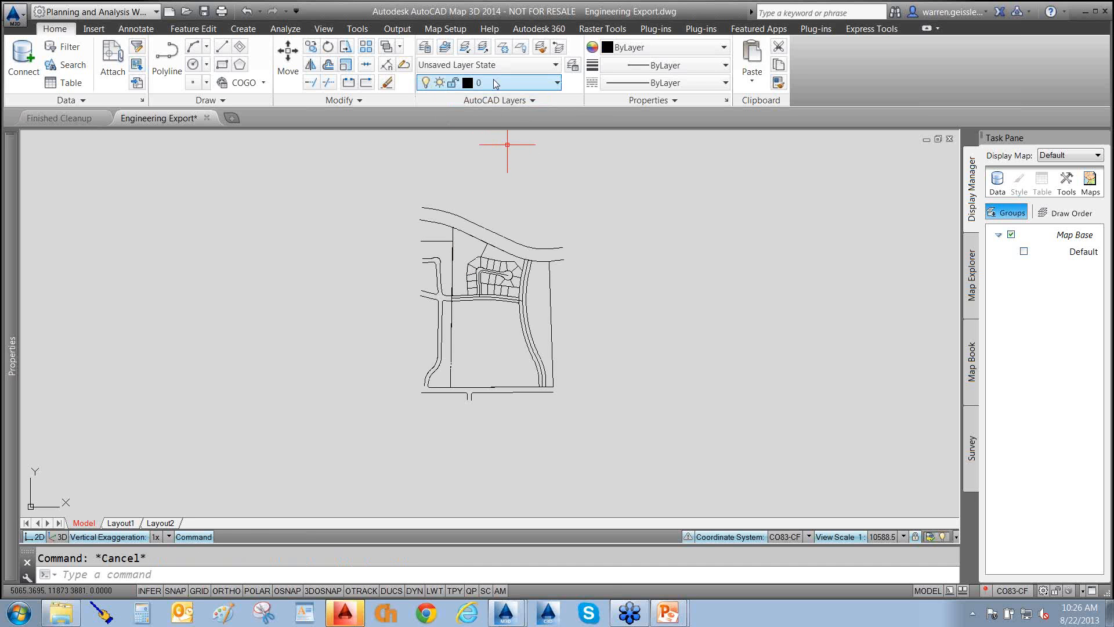
- Make LINES_PROPERTY the current layer for the new parcel boundaries around the cul-de-sac
{"action": "left_click", "coordinate": [496, 83]}
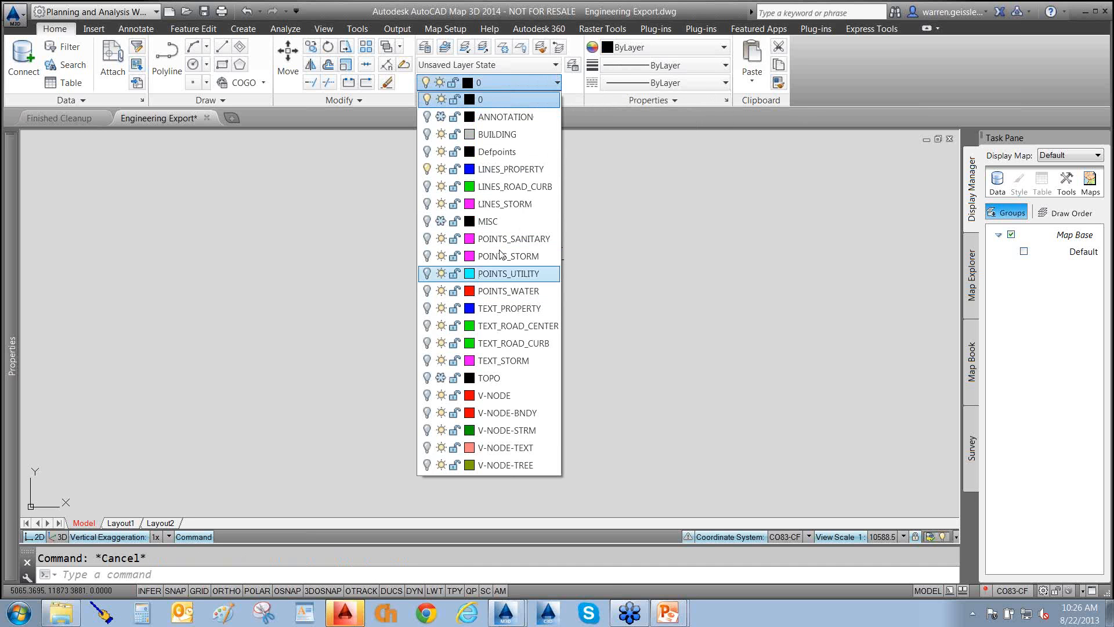
{"action": "left_click", "coordinate": [506, 170]}
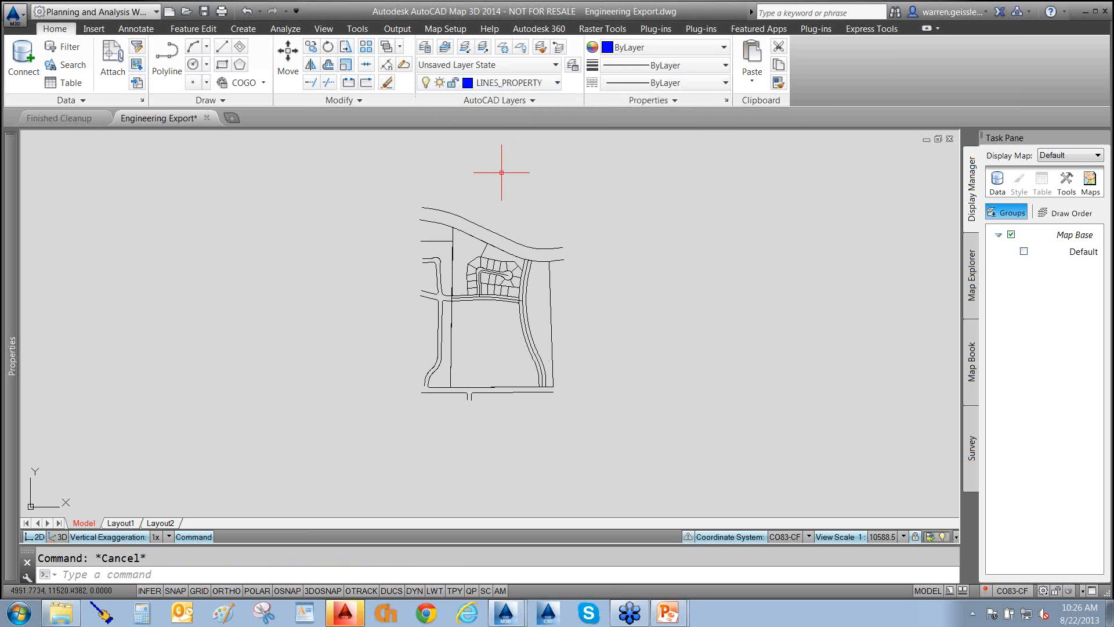
{"action": "scroll", "coordinate": [481, 290], "scroll_direction": "up", "scroll_amount": 6}
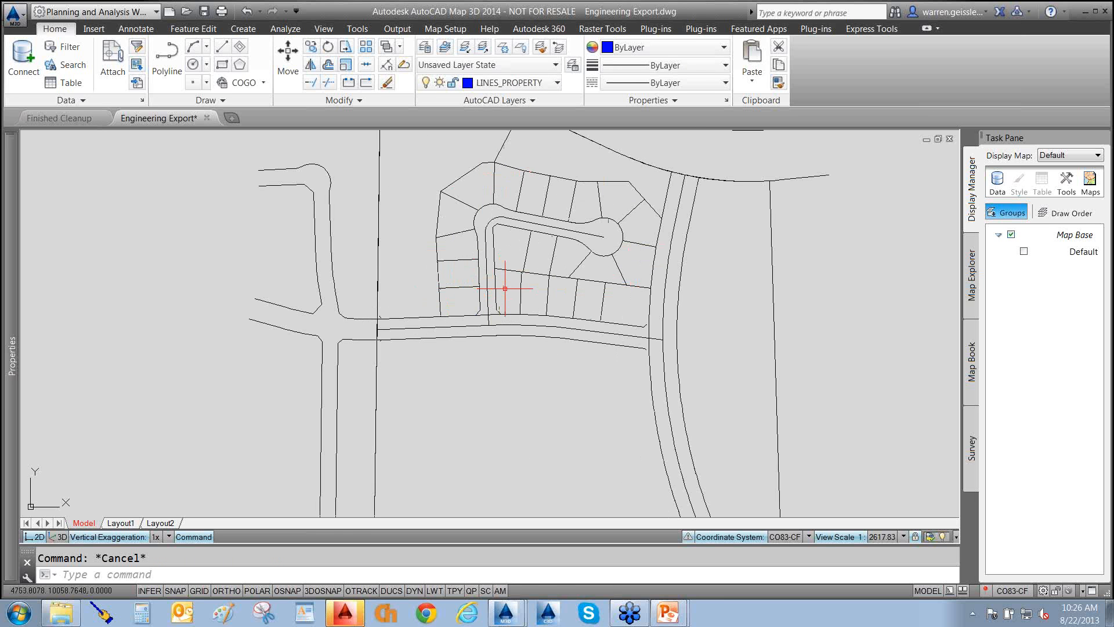
{"action": "type", "text": "b"}
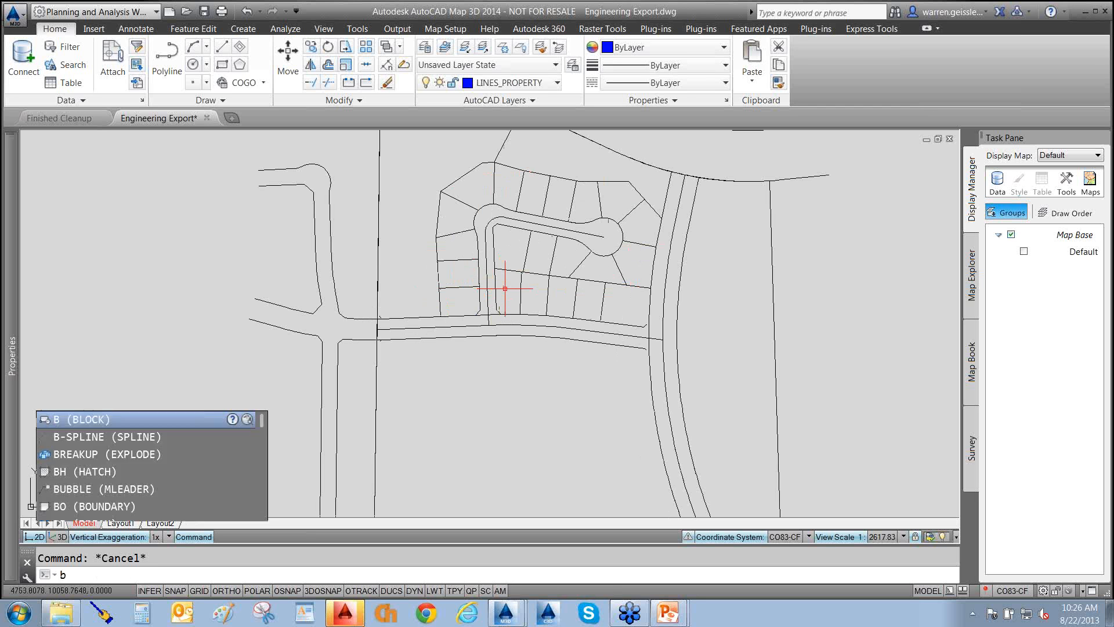
{"action": "key", "text": "Return"}
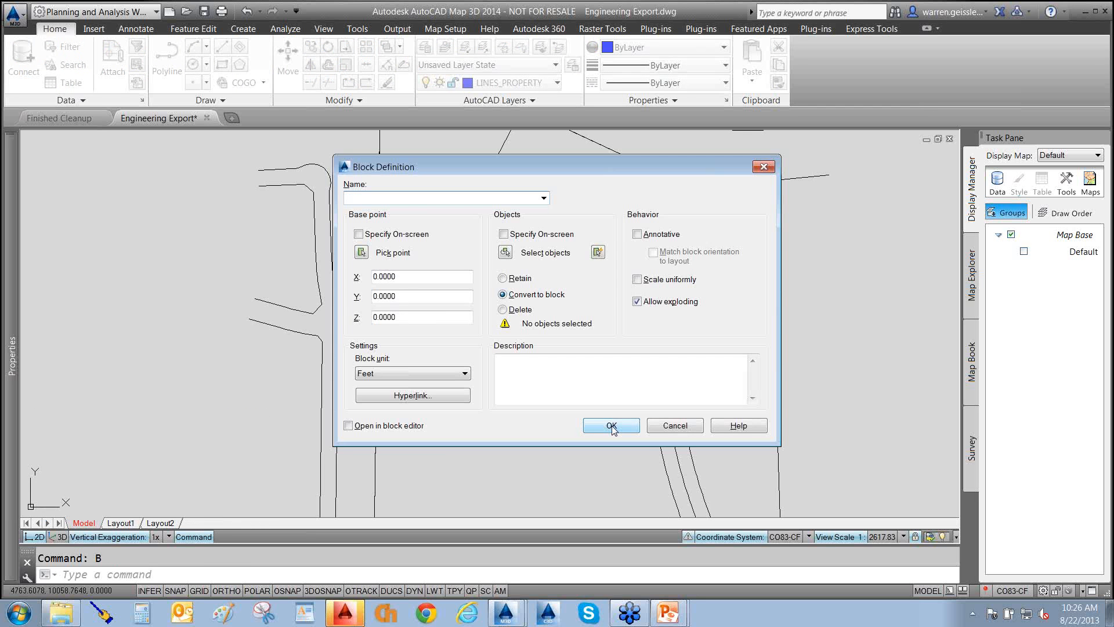
{"action": "key", "text": "Escape"}
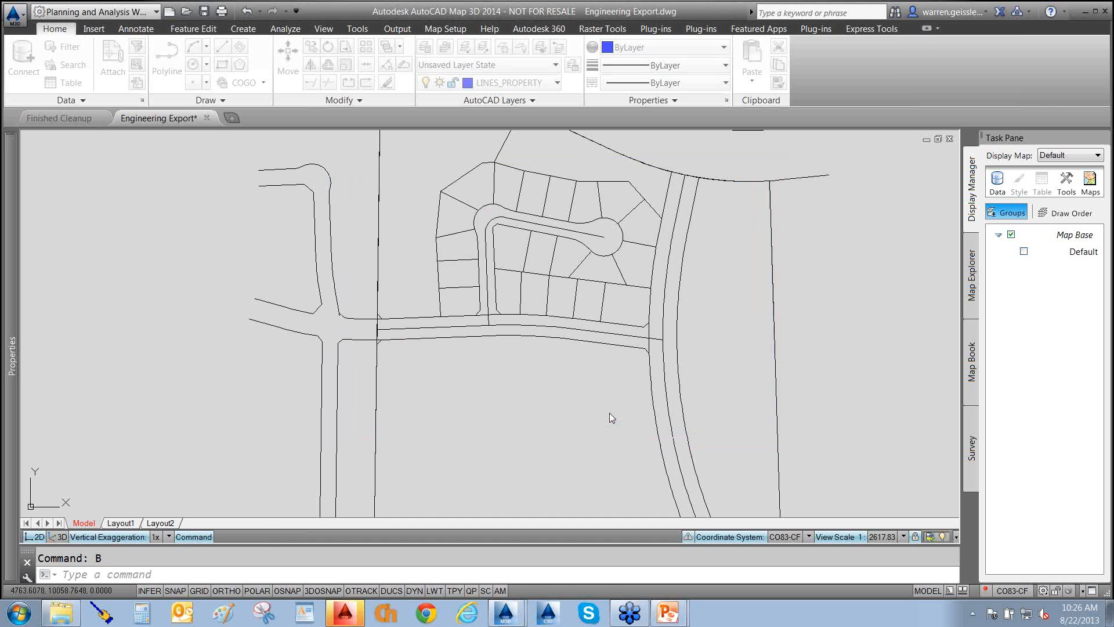
- Create closed boundary polylines on LINES_PROPERTY, with island detection, for every lot around the cul-de-sac using an internal point in each
{"action": "type", "text": "Bo"}
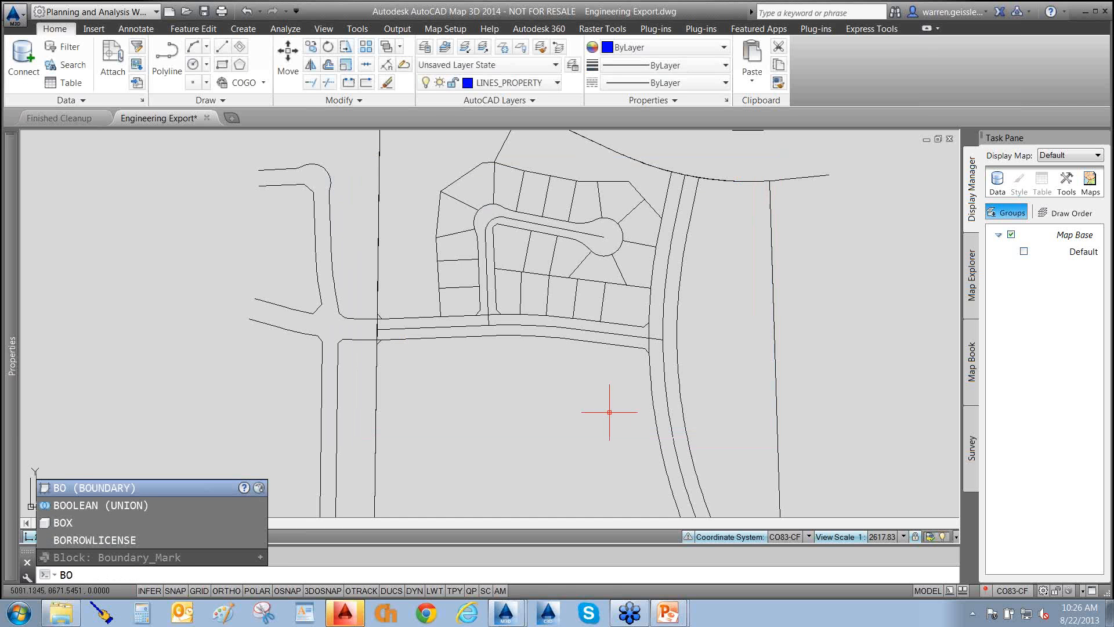
{"action": "key", "text": "Return"}
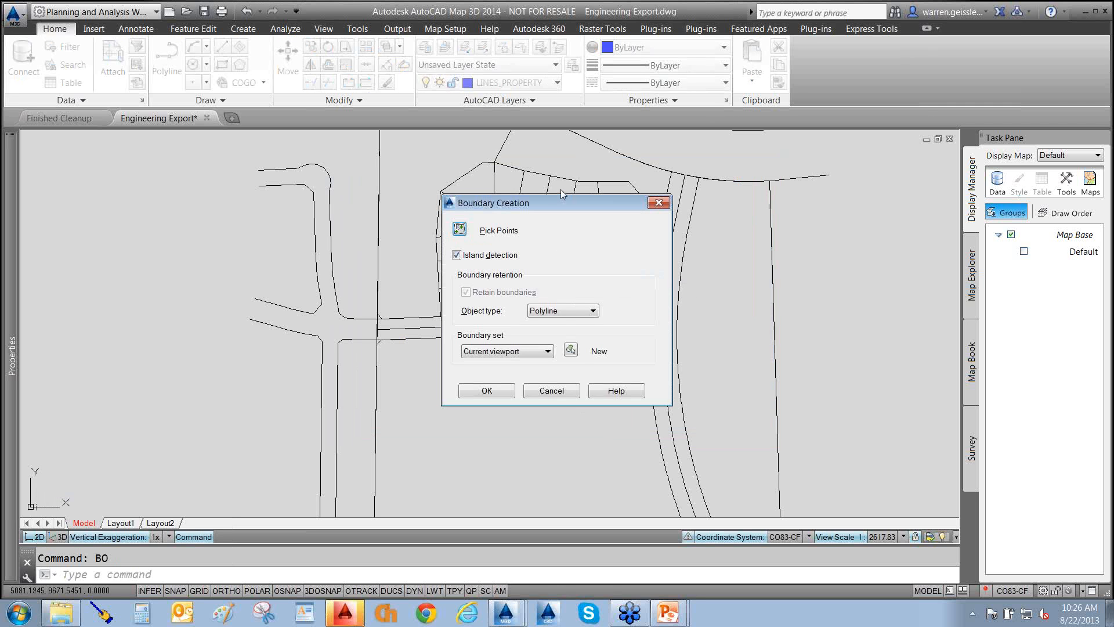
{"action": "left_click_drag", "start_coordinate": [543, 207], "coordinate": [198, 159]}
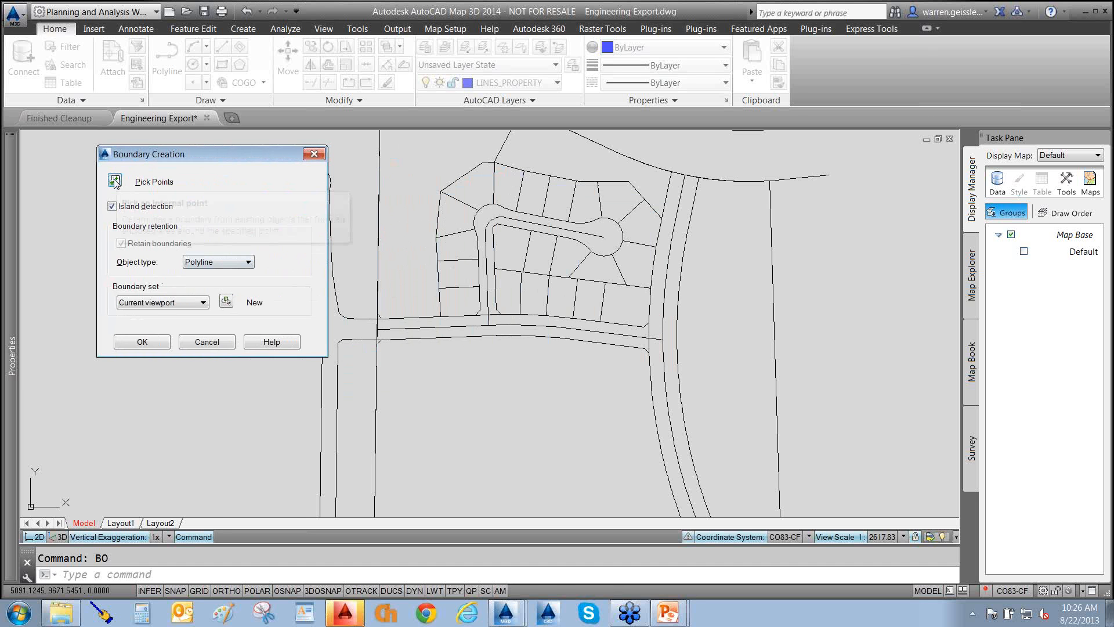
{"action": "left_click", "coordinate": [147, 181]}
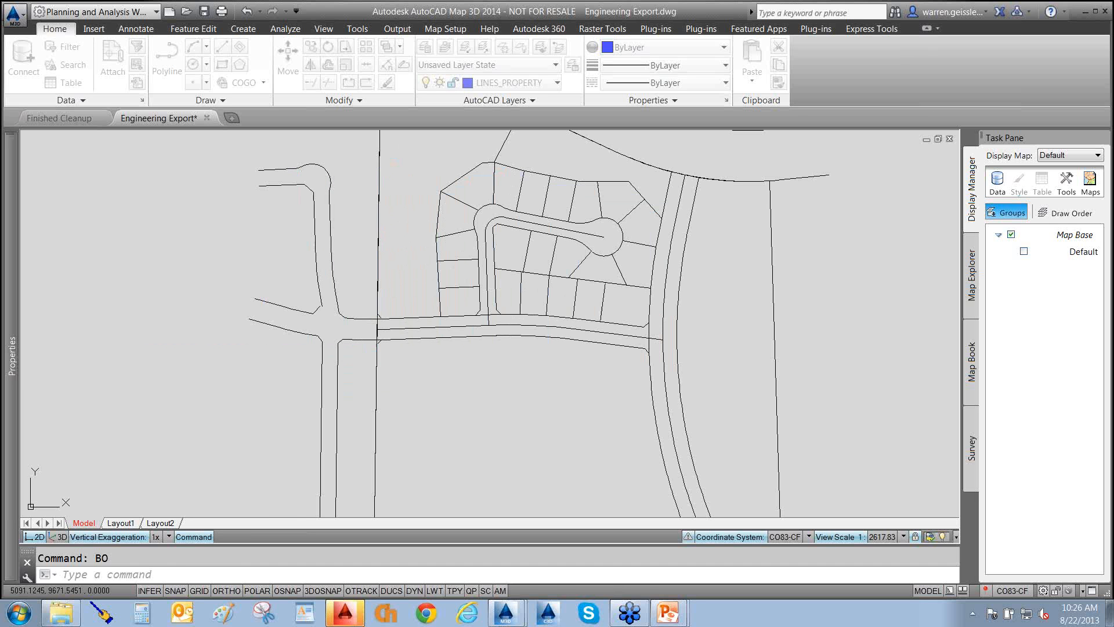
{"action": "left_click", "coordinate": [455, 301]}
{"action": "left_click", "coordinate": [455, 270]}
{"action": "left_click", "coordinate": [456, 238]}
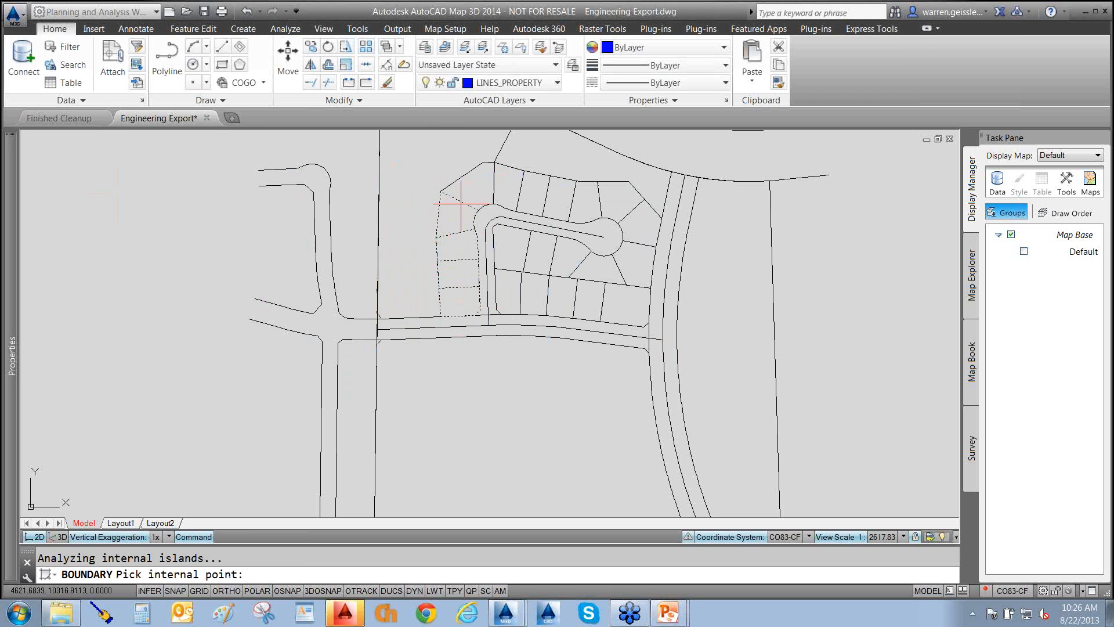
{"action": "left_click", "coordinate": [455, 211]}
{"action": "left_click", "coordinate": [505, 186]}
{"action": "left_click", "coordinate": [537, 194]}
{"action": "left_click", "coordinate": [562, 196]}
{"action": "left_click", "coordinate": [587, 200]}
{"action": "left_click", "coordinate": [611, 202]}
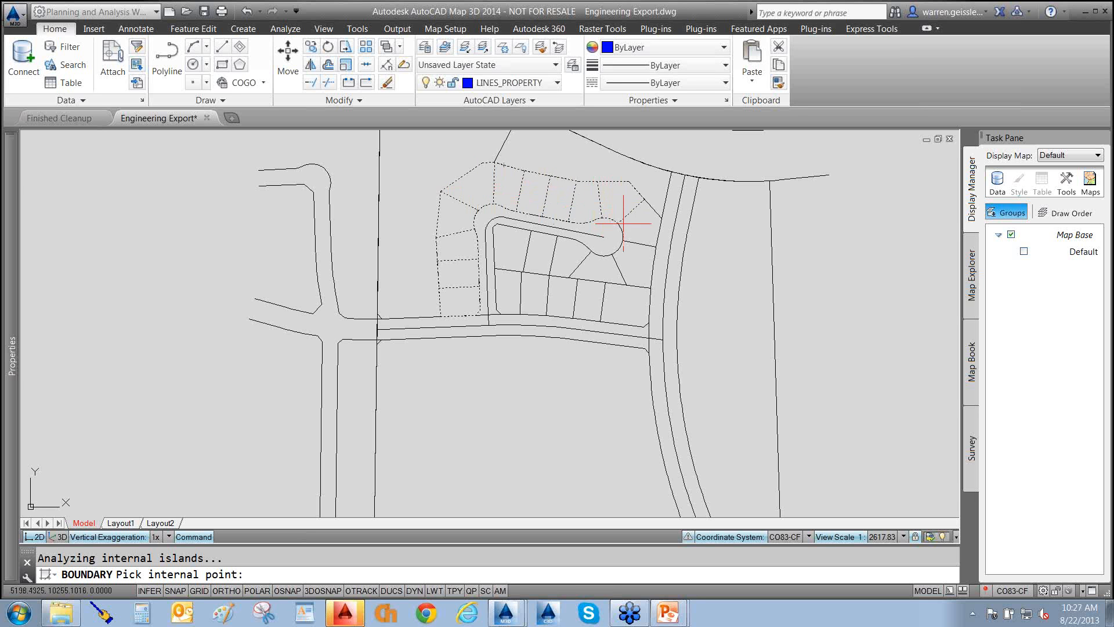
{"action": "left_click", "coordinate": [636, 235]}
{"action": "left_click", "coordinate": [631, 265]}
{"action": "left_click", "coordinate": [605, 269]}
{"action": "left_click", "coordinate": [574, 250]}
{"action": "left_click", "coordinate": [541, 247]}
{"action": "left_click", "coordinate": [513, 246]}
{"action": "left_click", "coordinate": [509, 298]}
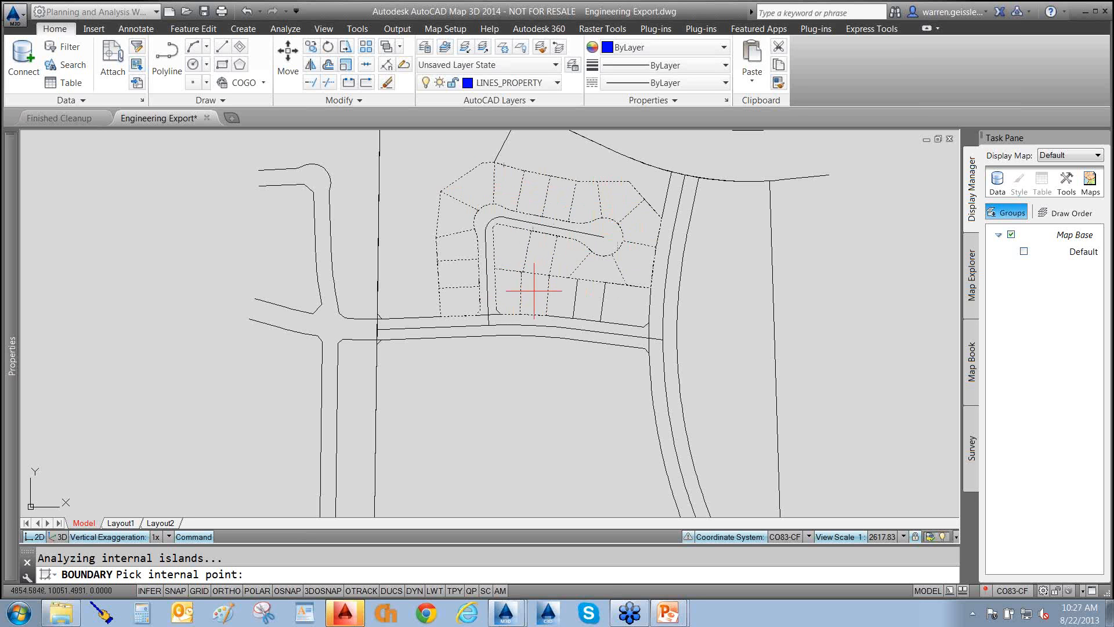
{"action": "left_click", "coordinate": [534, 299]}
{"action": "left_click", "coordinate": [560, 300]}
{"action": "left_click", "coordinate": [595, 301]}
{"action": "left_click", "coordinate": [630, 304]}
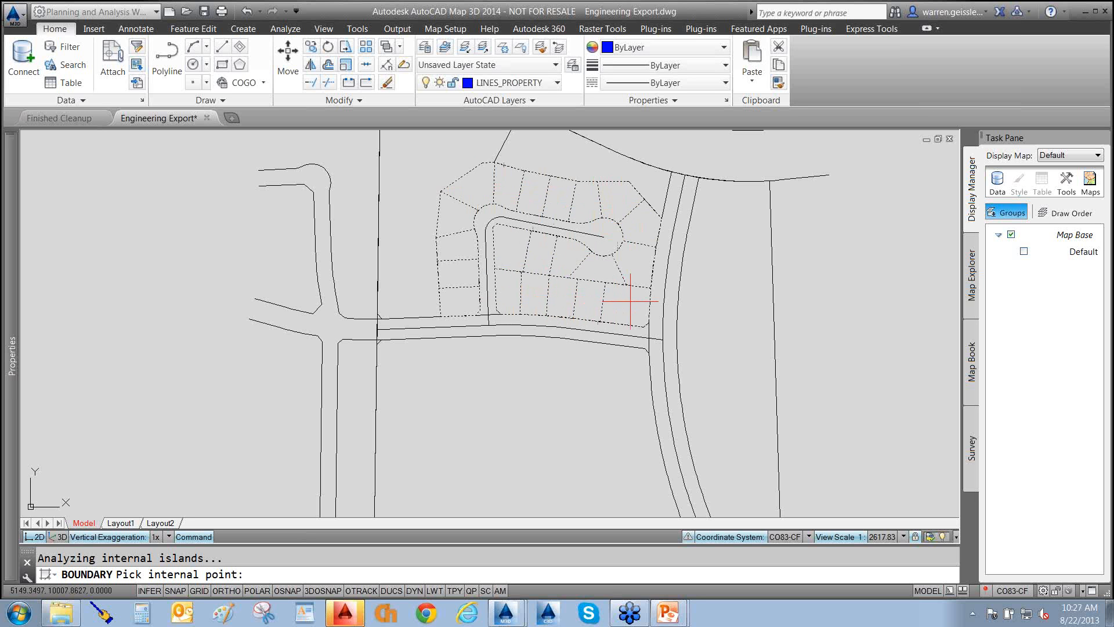
{"action": "key", "text": "Return"}
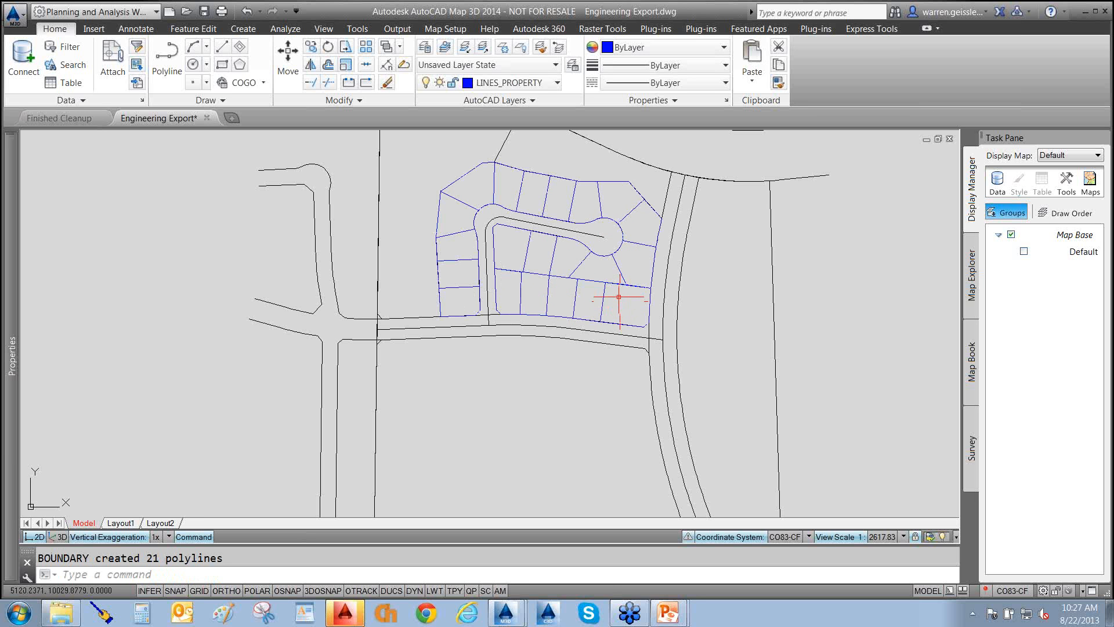
- Select the lot polygon just south of the cul-de-sac bulb to check its outline, and clear the selection
{"action": "left_click", "coordinate": [594, 283]}
{"action": "left_click", "coordinate": [588, 295]}
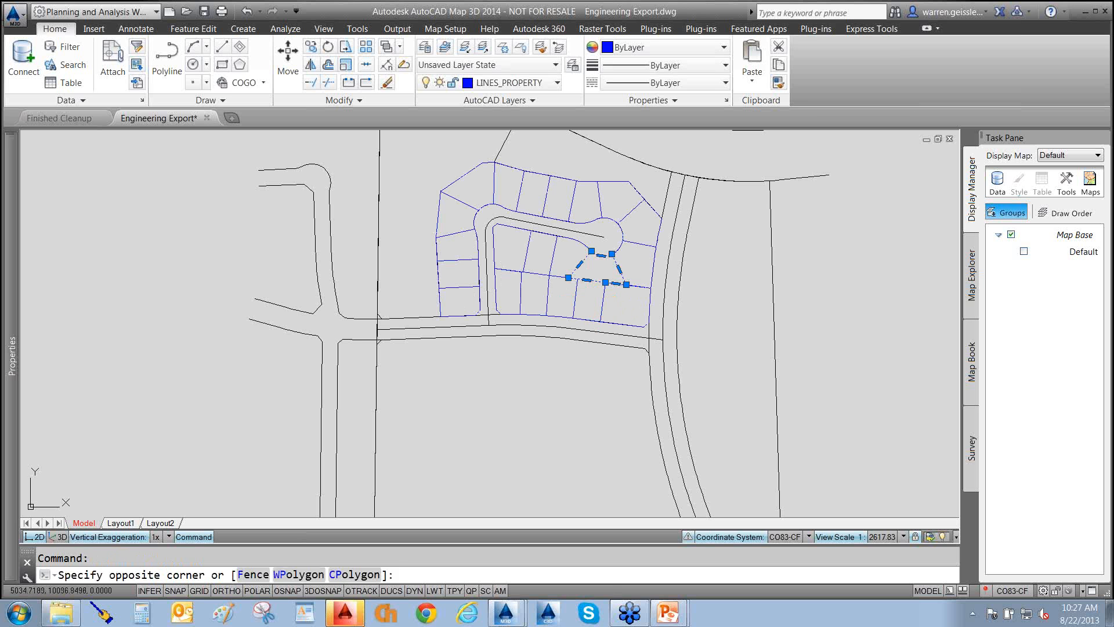
{"action": "left_click", "coordinate": [588, 295]}
{"action": "left_click", "coordinate": [587, 297]}
{"action": "key", "text": "Return"}
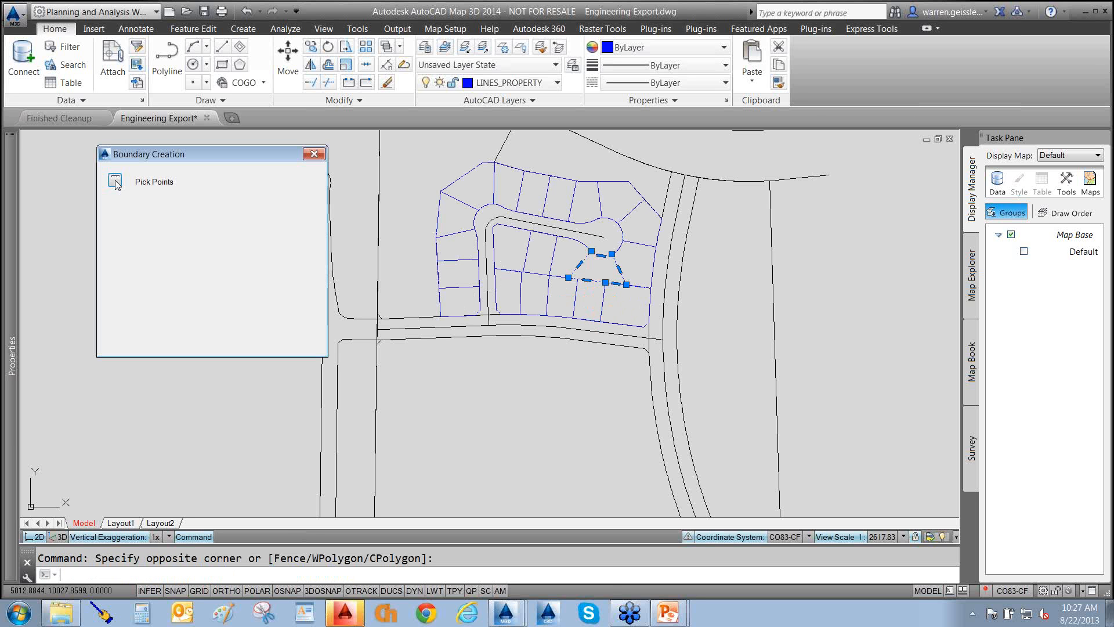
{"action": "left_click", "coordinate": [314, 154]}
{"action": "key", "text": "Escape"}
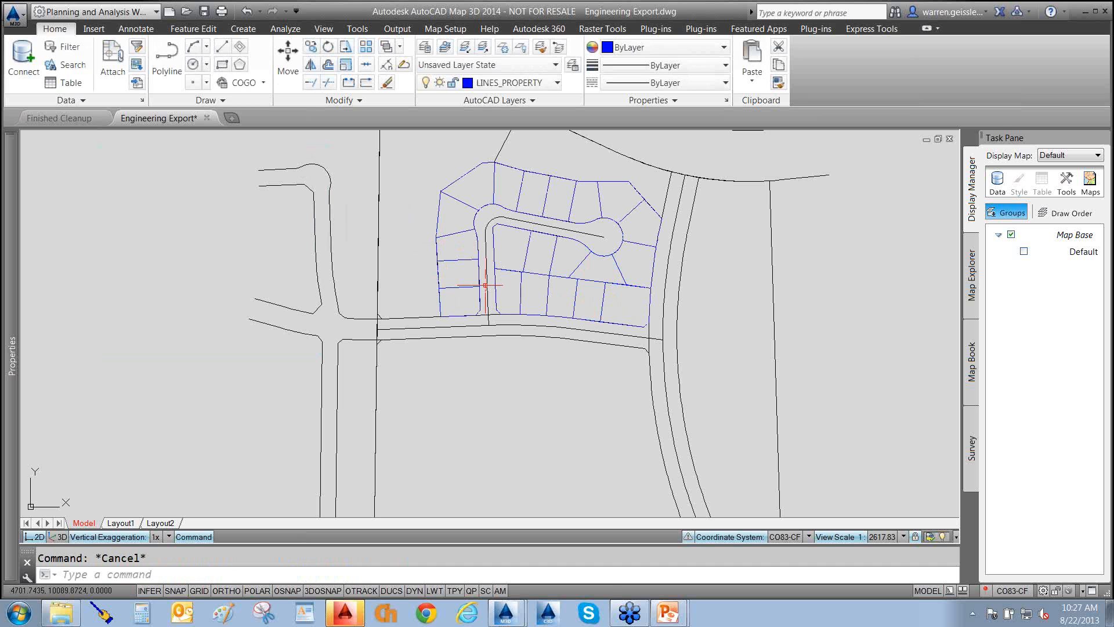
- Move the new polygon of the corner lot east of the cul-de-sac street entrance to the empty area south of the road
{"action": "type", "text": "m"}
{"action": "key", "text": "Return"}
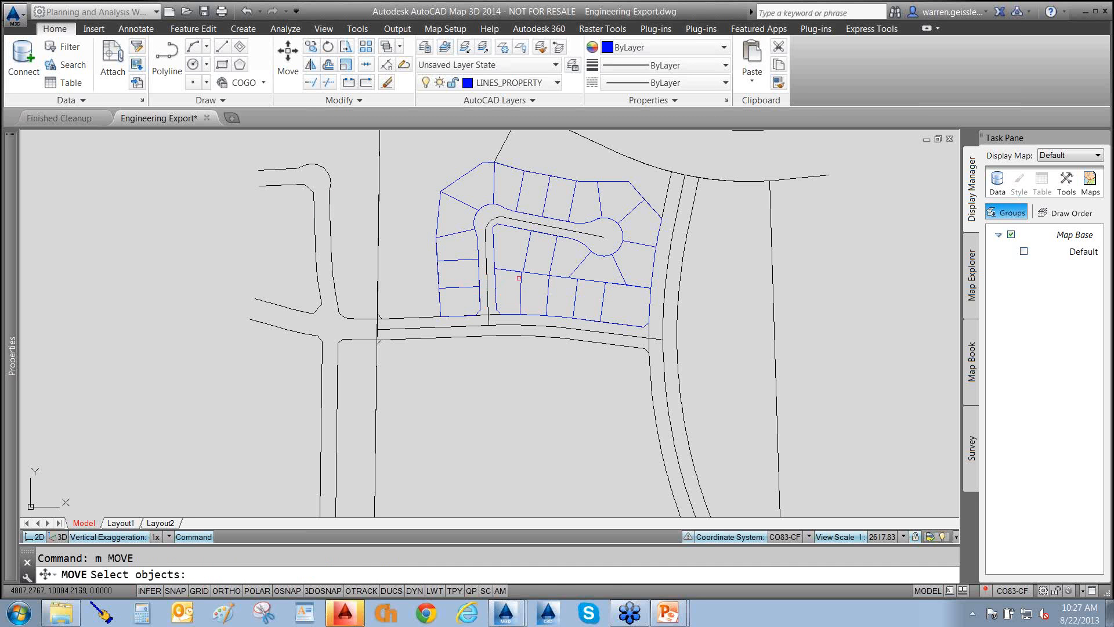
{"action": "left_click", "coordinate": [519, 278]}
{"action": "key", "text": "Return"}
{"action": "left_click", "coordinate": [512, 298]}
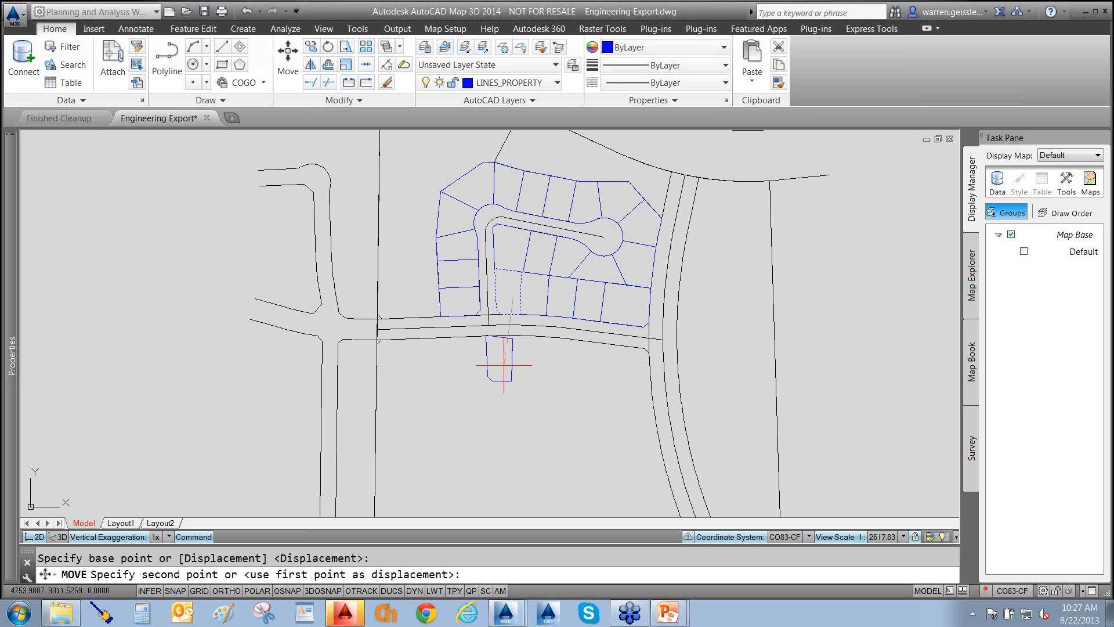
{"action": "key", "text": "Escape"}
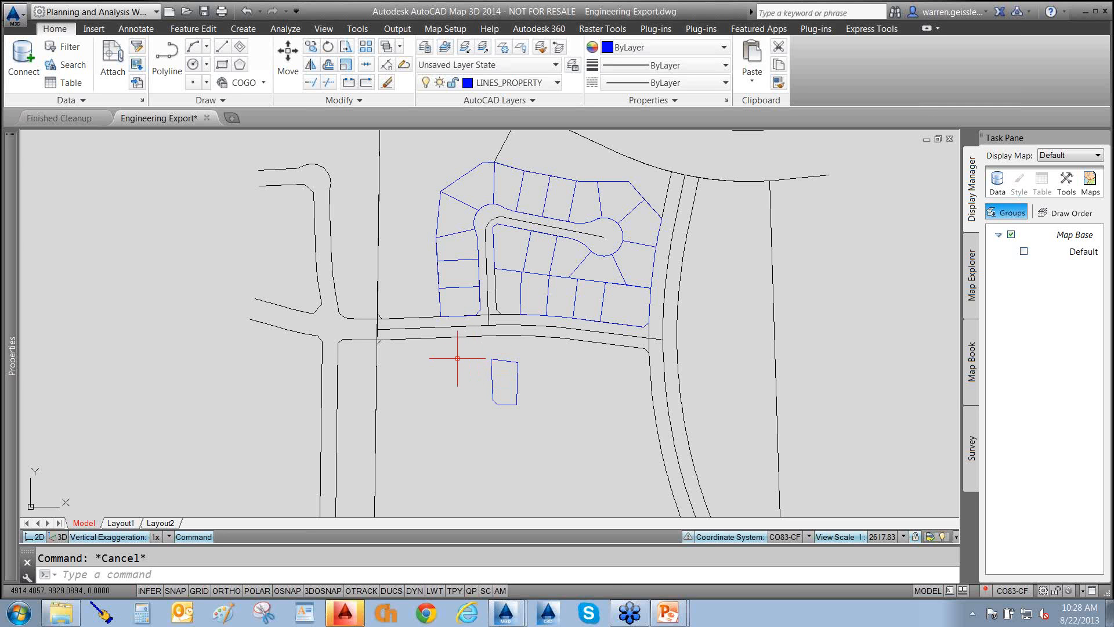
- Switch to the Finished Cleanup drawing and turn off its streets layer
{"action": "key", "text": "ctrl+Tab"}
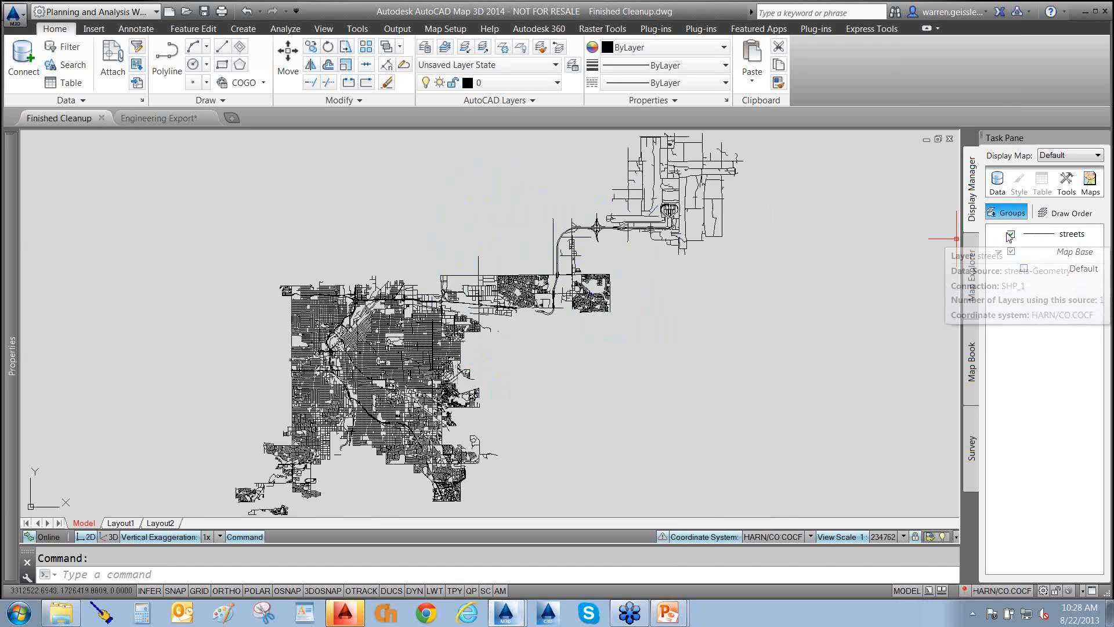
{"action": "mouse_move", "coordinate": [1000, 241]}
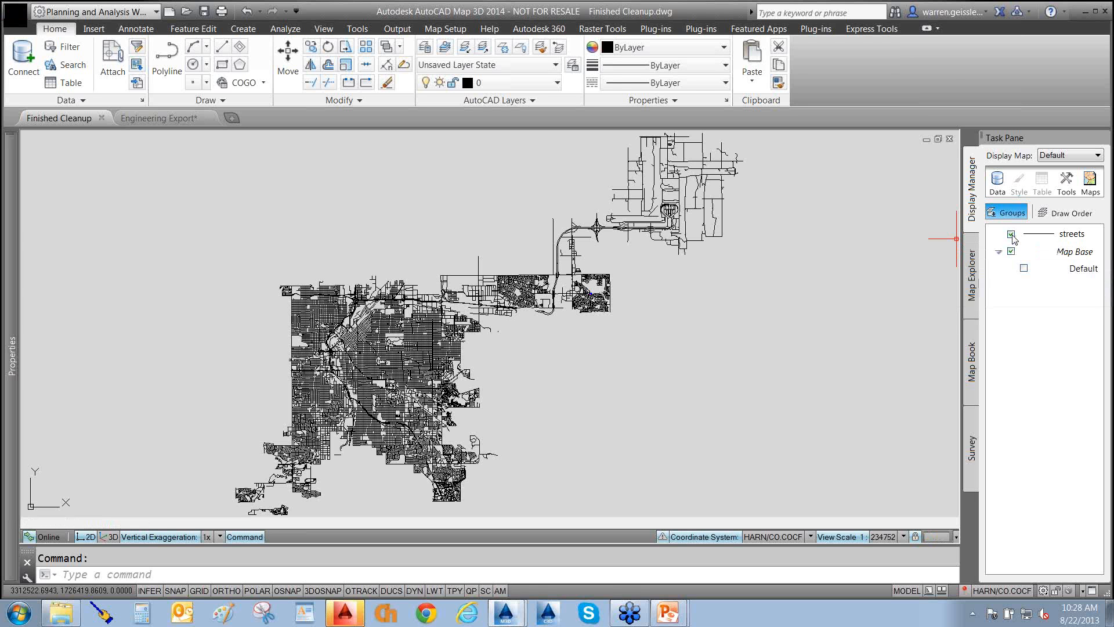
{"action": "left_click", "coordinate": [1013, 238]}
{"action": "left_click", "coordinate": [1011, 235]}
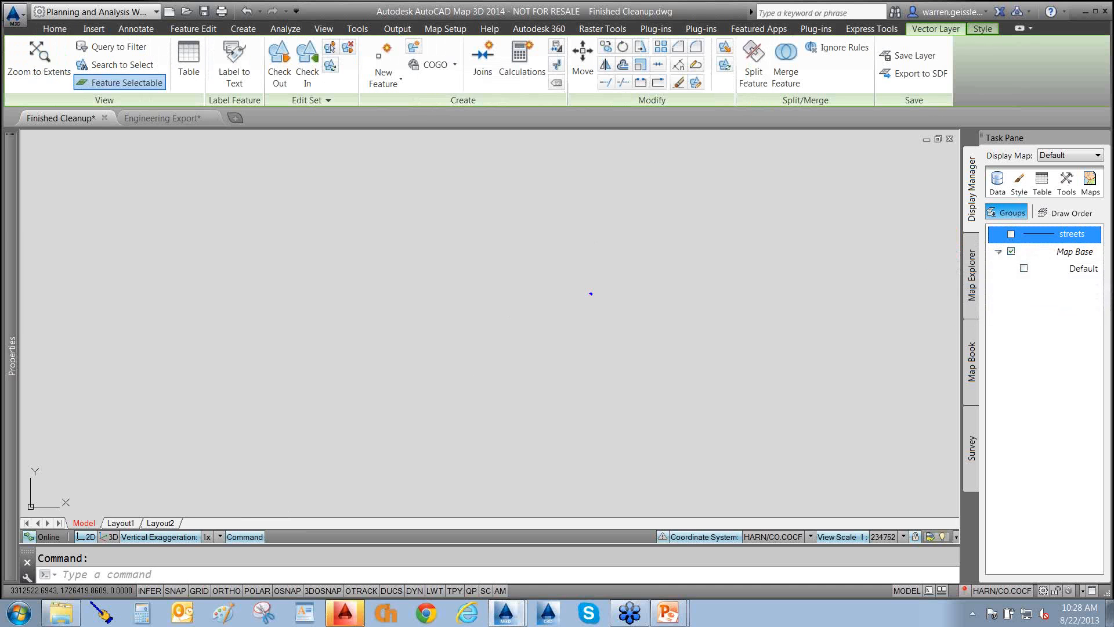
{"action": "left_click", "coordinate": [843, 283]}
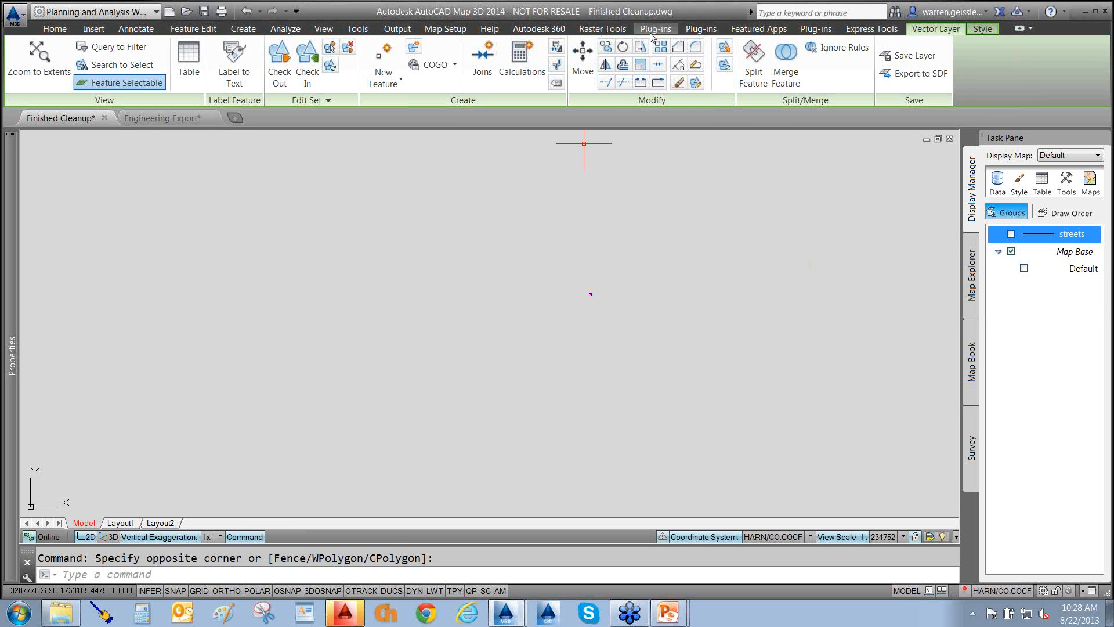
- Restore the saved SUBDIVISION view and examine the cleaned-up lot polygons and the magenta utility lines beside them
{"action": "left_click", "coordinate": [324, 29]}
{"action": "left_click", "coordinate": [96, 50]}
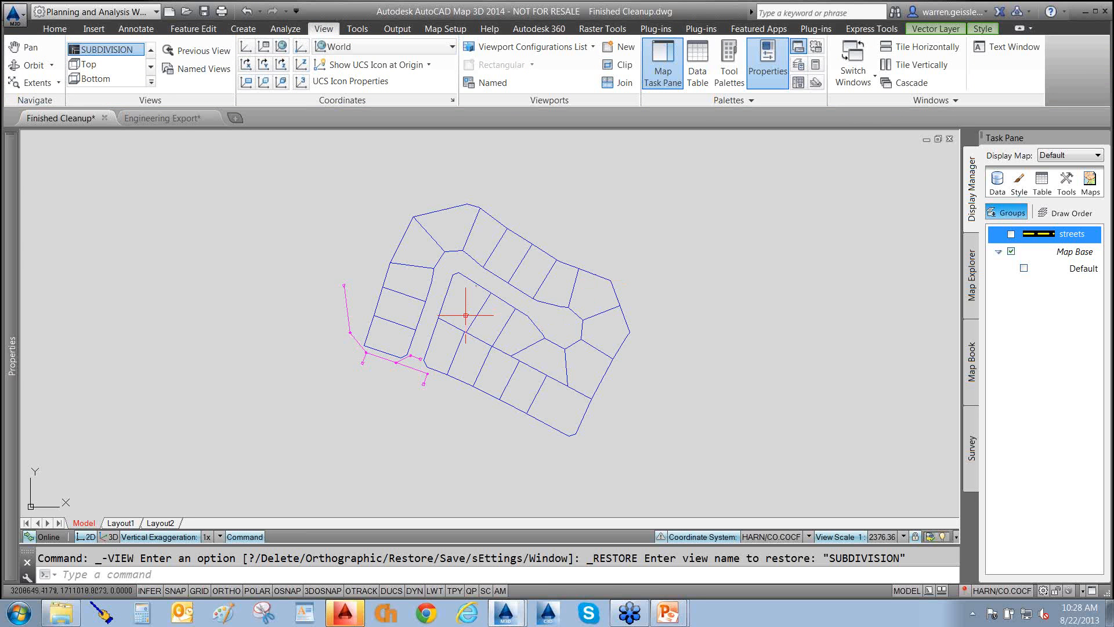
{"action": "scroll", "coordinate": [415, 362], "scroll_direction": "up", "scroll_amount": 4}
{"action": "scroll", "coordinate": [412, 362], "scroll_direction": "up", "scroll_amount": 3}
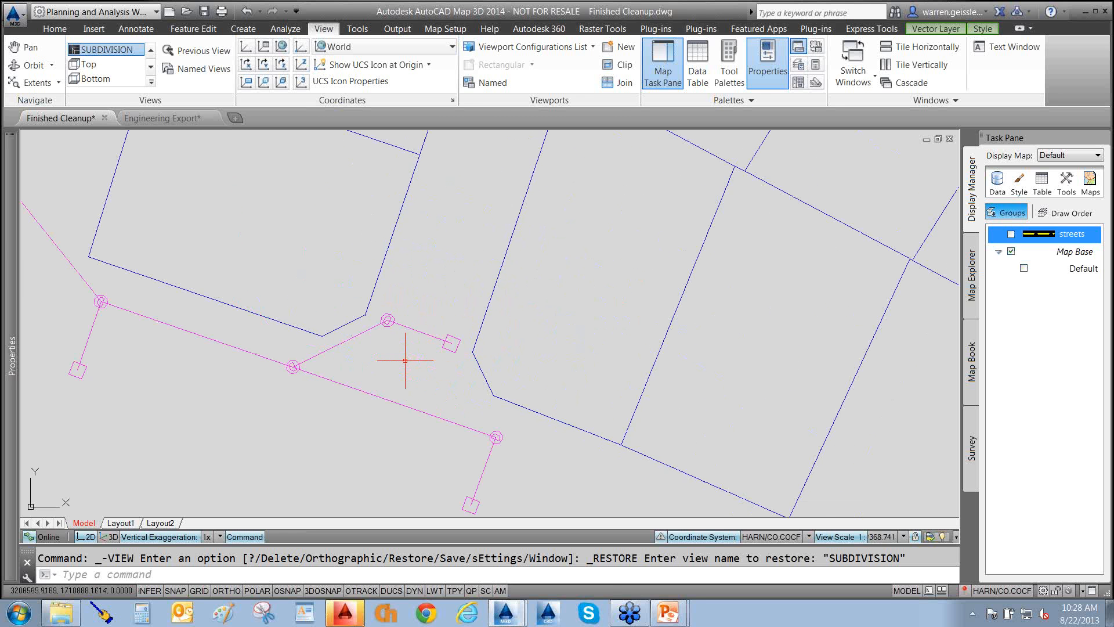
{"action": "scroll", "coordinate": [398, 355], "scroll_direction": "down", "scroll_amount": 5}
{"action": "mouse_move", "coordinate": [398, 355]}
{"action": "middle_mouse_down"}
{"action": "mouse_move", "coordinate": [463, 275]}
{"action": "mouse_move", "coordinate": [440, 314]}
{"action": "middle_mouse_up"}
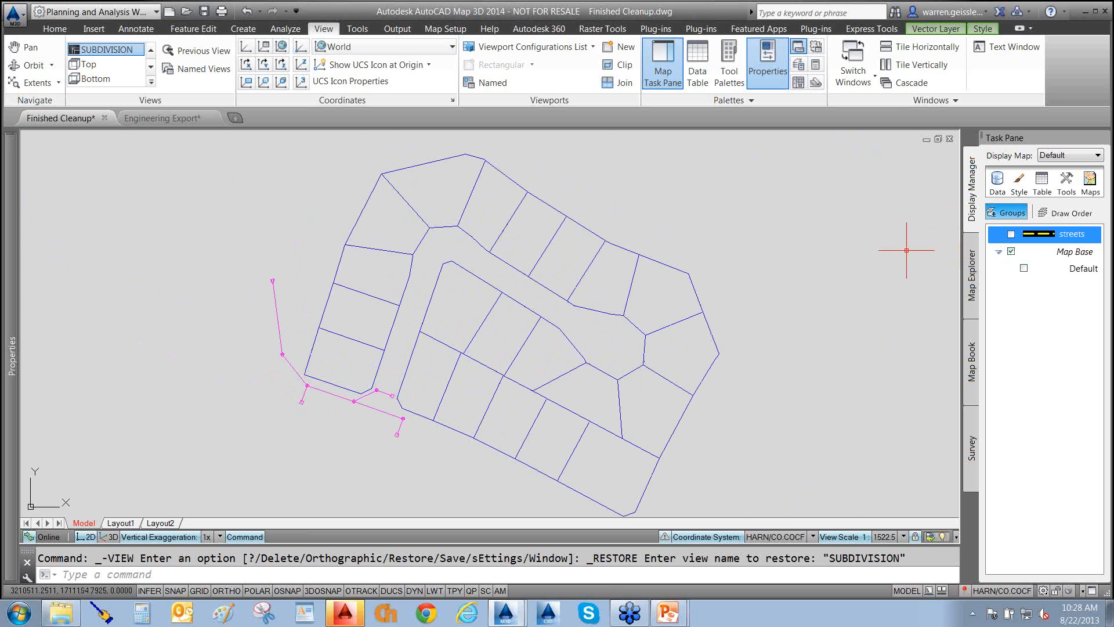
{"action": "scroll", "coordinate": [838, 264], "scroll_direction": "down", "scroll_amount": 15}
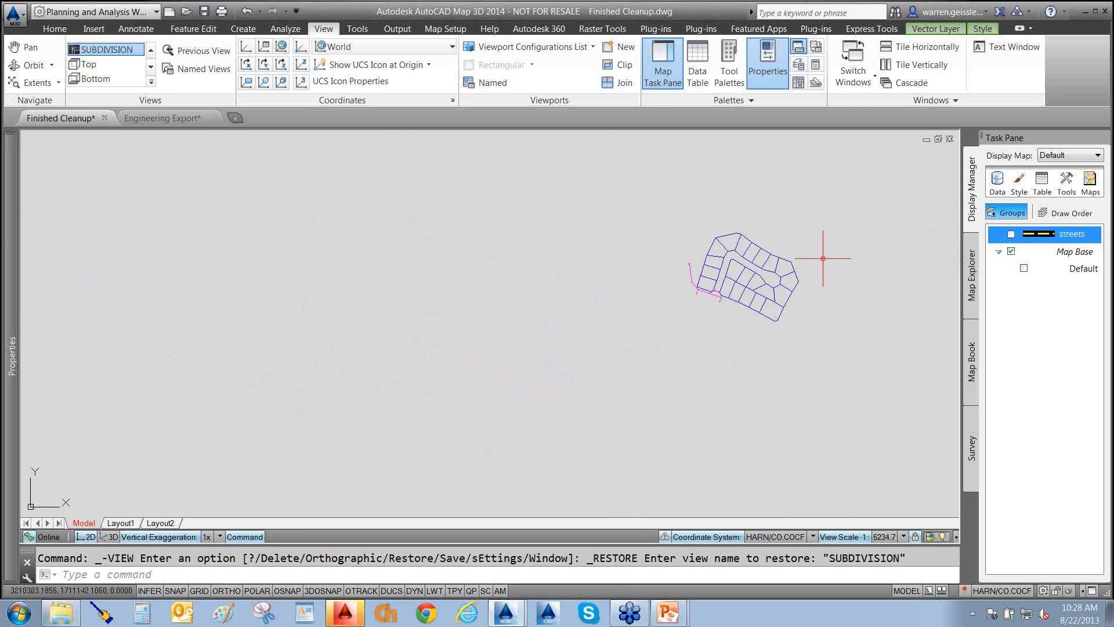
- Turn on the streets layer, check where the subdivision lies in the street network, and restore the SUBDIVISION view
{"action": "left_click", "coordinate": [1011, 234]}
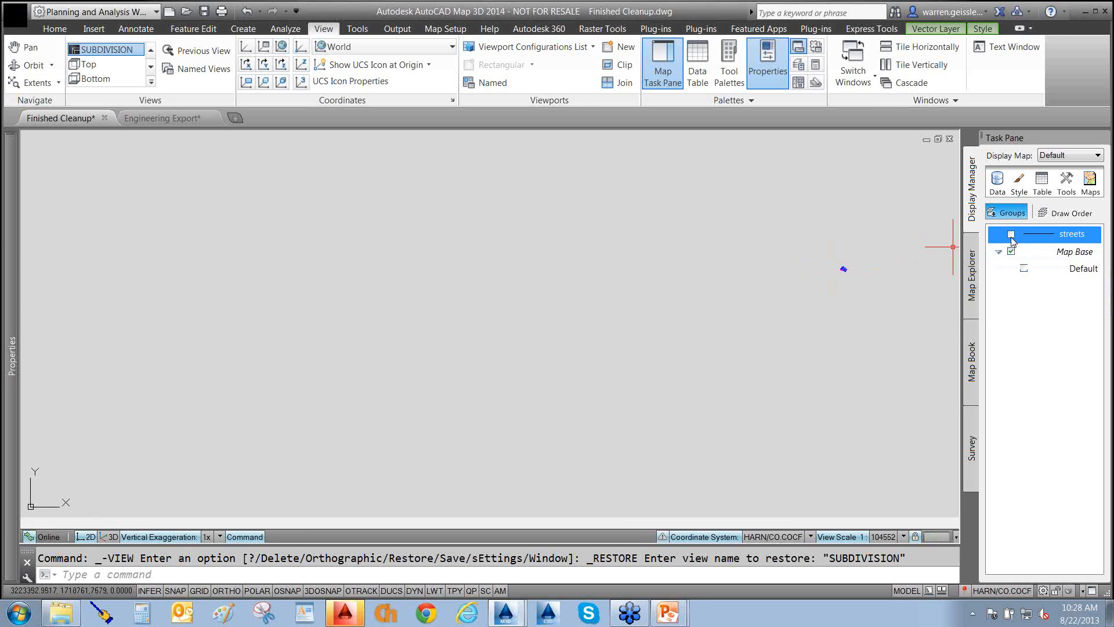
{"action": "left_click", "coordinate": [927, 140]}
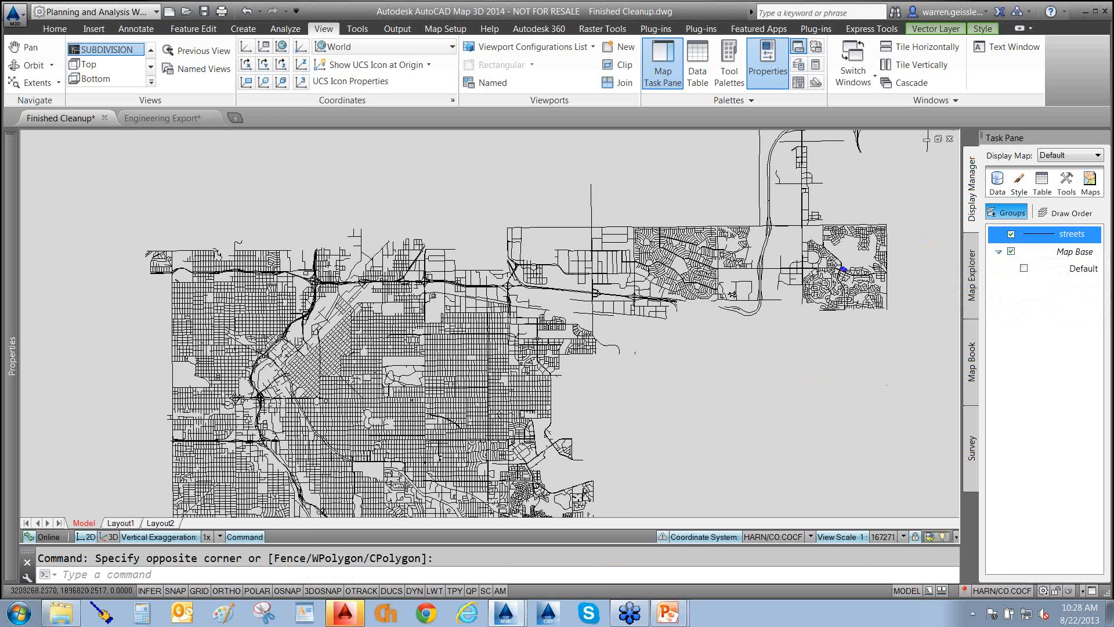
{"action": "scroll", "coordinate": [832, 382], "scroll_direction": "down", "scroll_amount": 1}
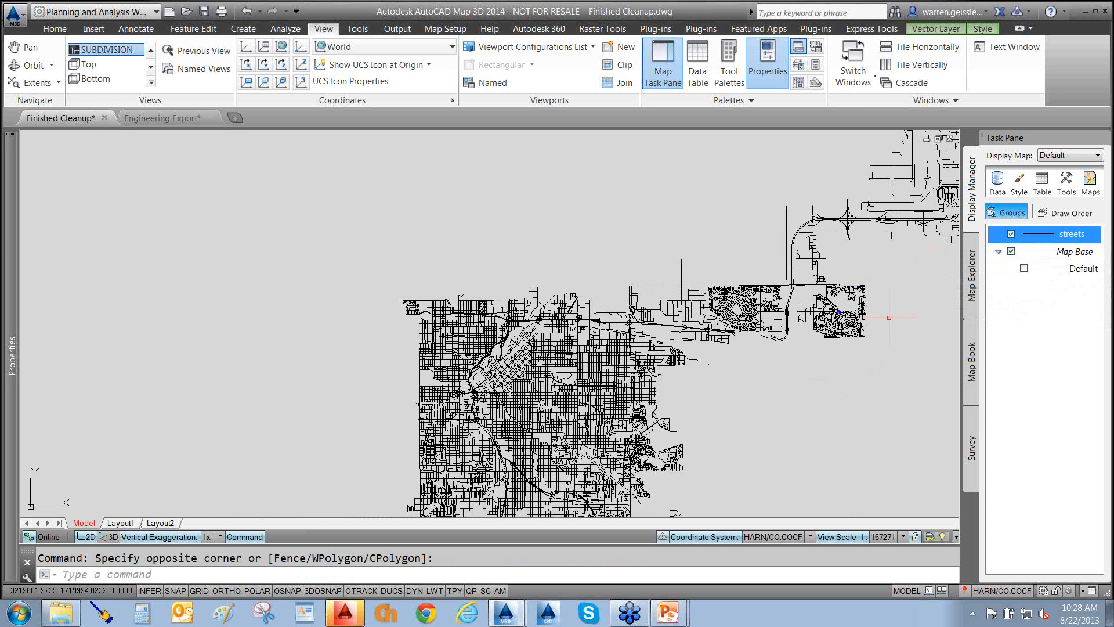
{"action": "middle_click_drag", "start_coordinate": [834, 389], "coordinate": [788, 320]}
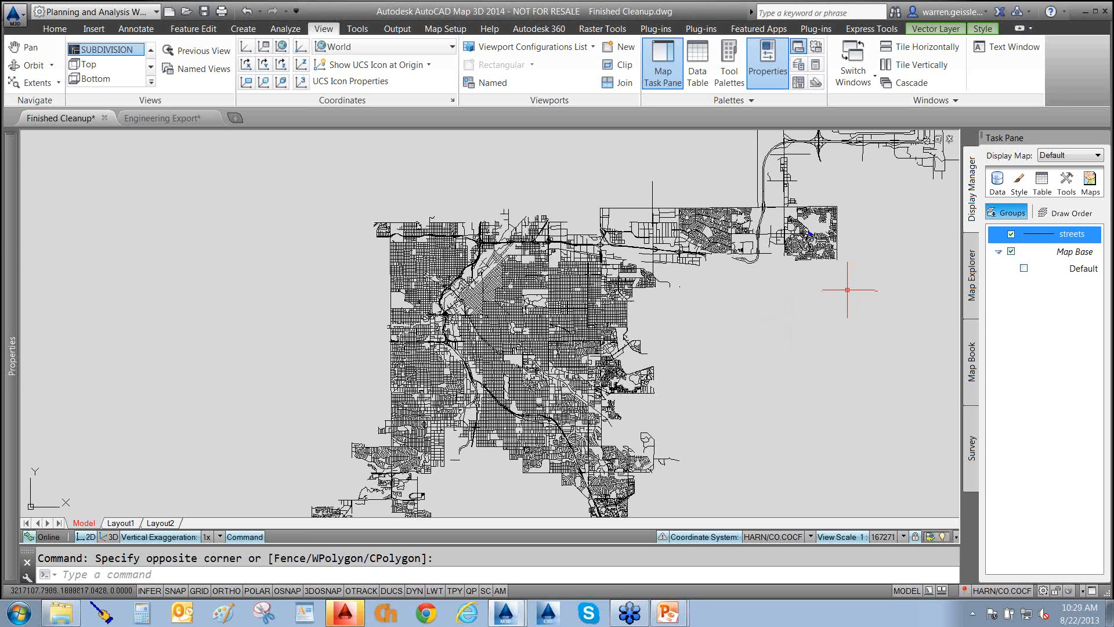
{"action": "left_click", "coordinate": [97, 51]}
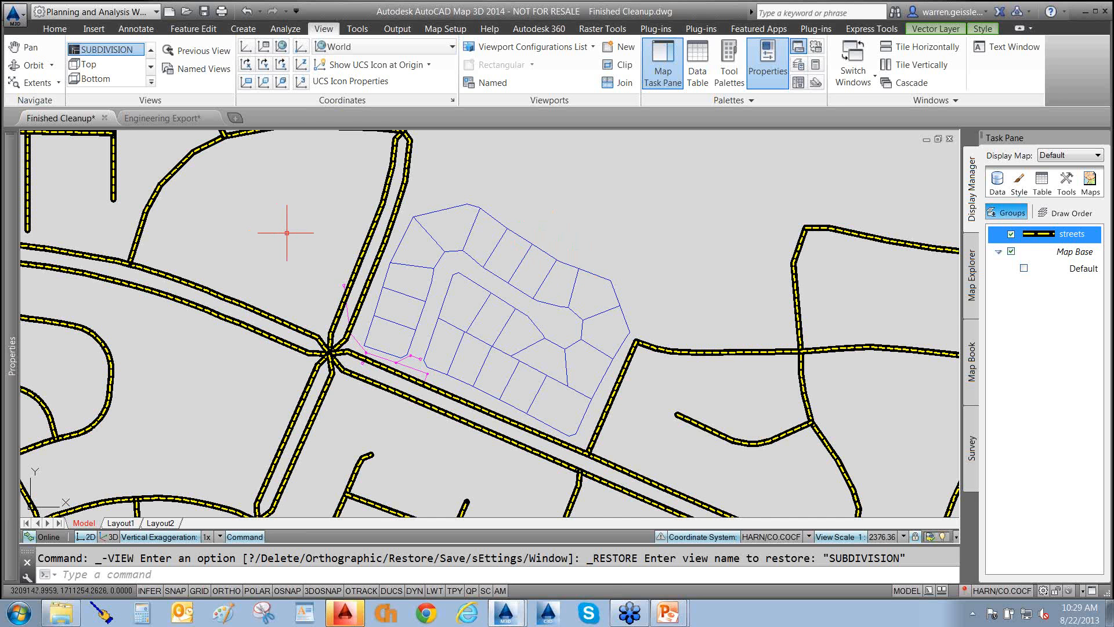
{"action": "left_click_drag", "start_coordinate": [286, 234], "coordinate": [340, 32]}
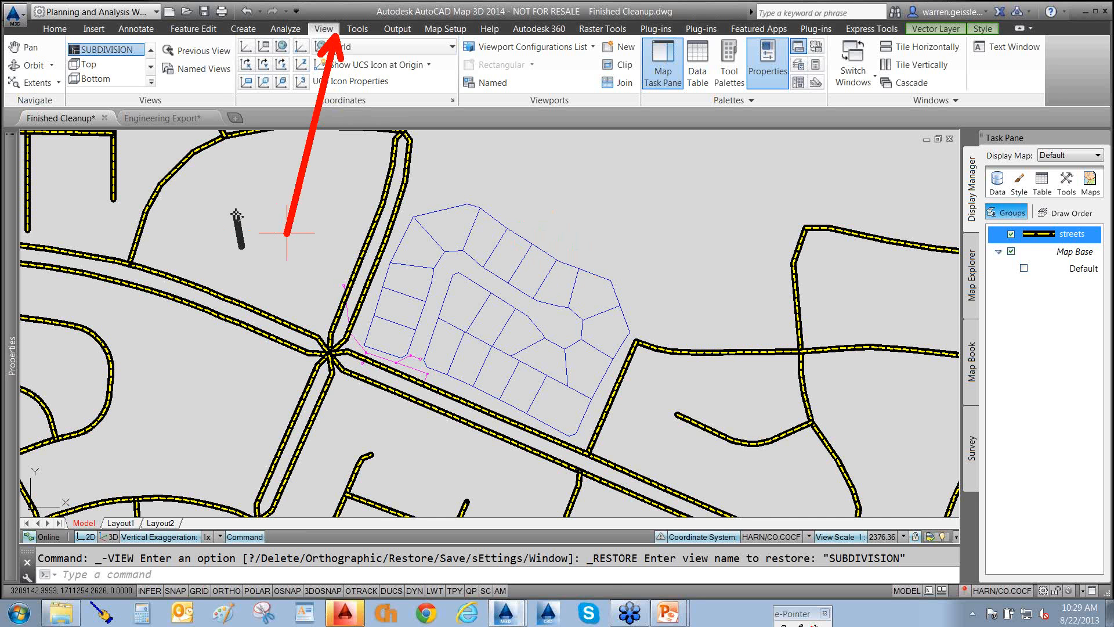
{"action": "left_click_drag", "start_coordinate": [237, 215], "coordinate": [200, 81]}
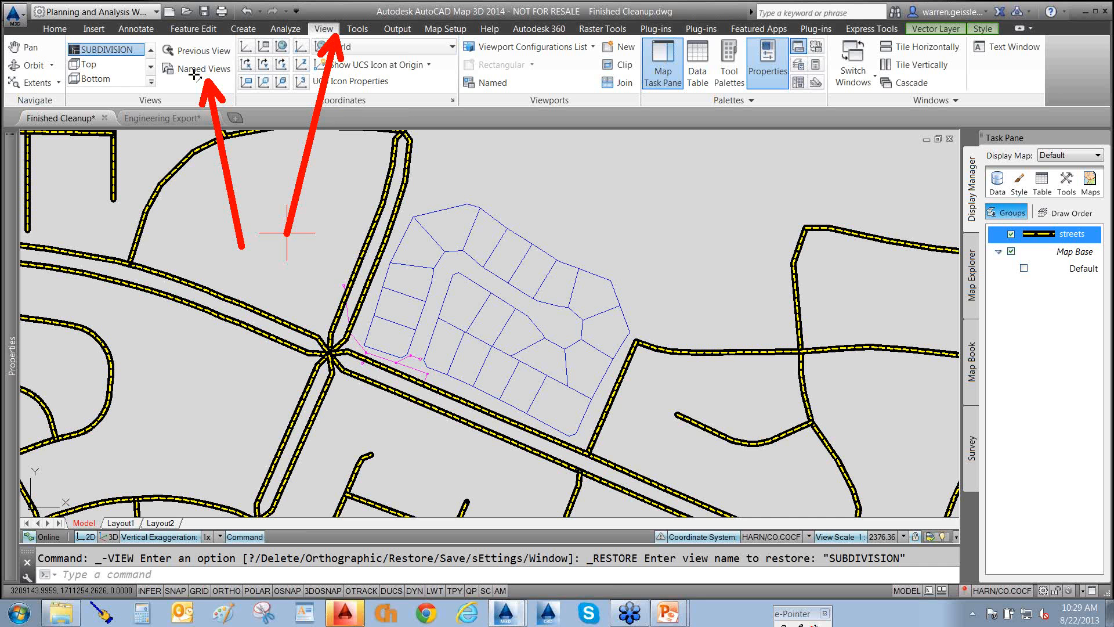
{"action": "key", "text": "Escape"}
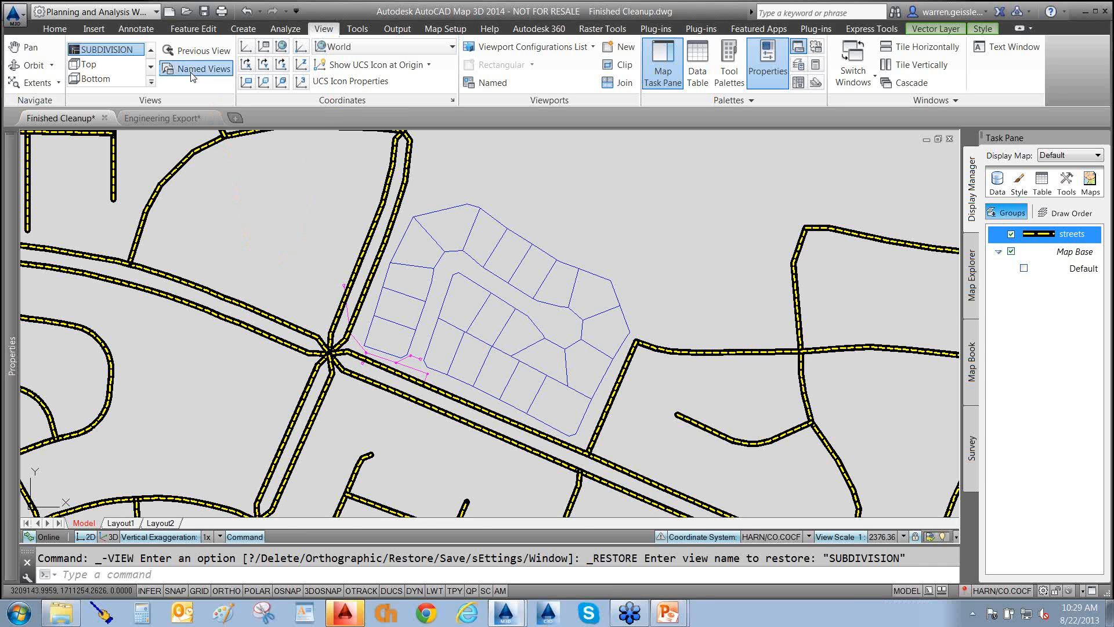
- Open the View Manager to review the saved model views and close it without changes
{"action": "left_click", "coordinate": [212, 73]}
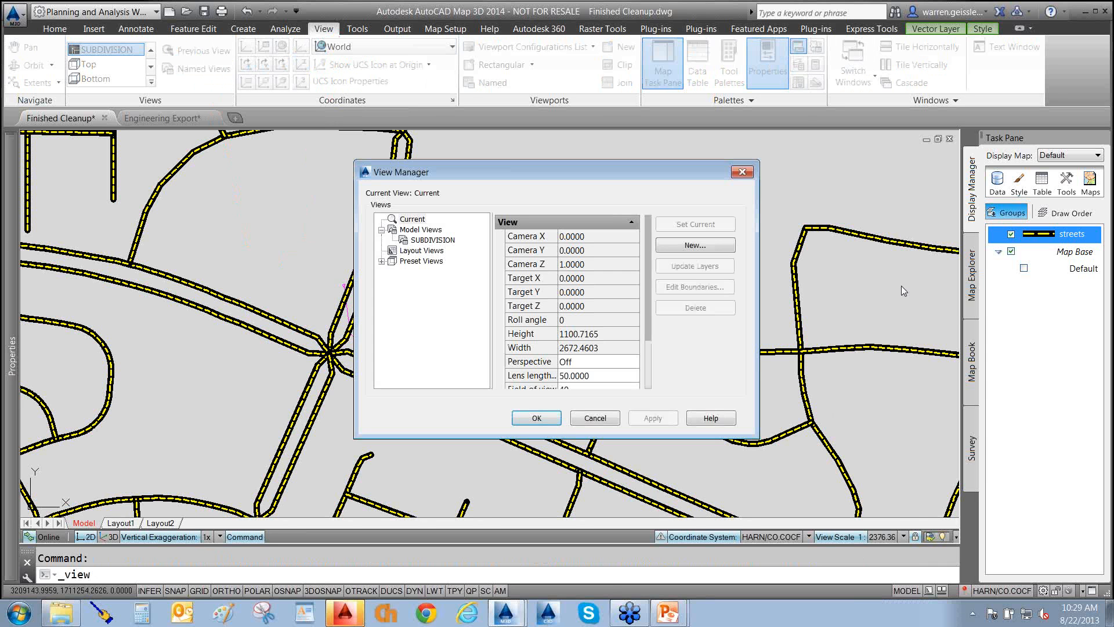
{"action": "left_click_drag", "start_coordinate": [897, 237], "coordinate": [737, 246]}
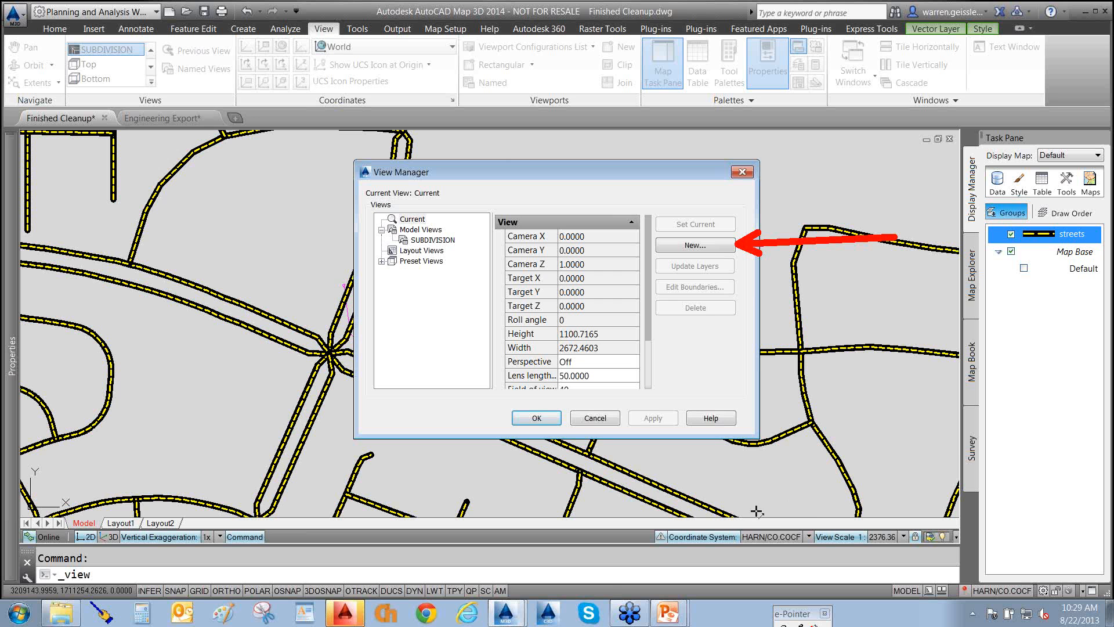
{"action": "mouse_move", "coordinate": [735, 531]}
{"action": "left_mouse_down"}
{"action": "mouse_move", "coordinate": [919, 477]}
{"action": "mouse_move", "coordinate": [964, 448]}
{"action": "left_mouse_up"}
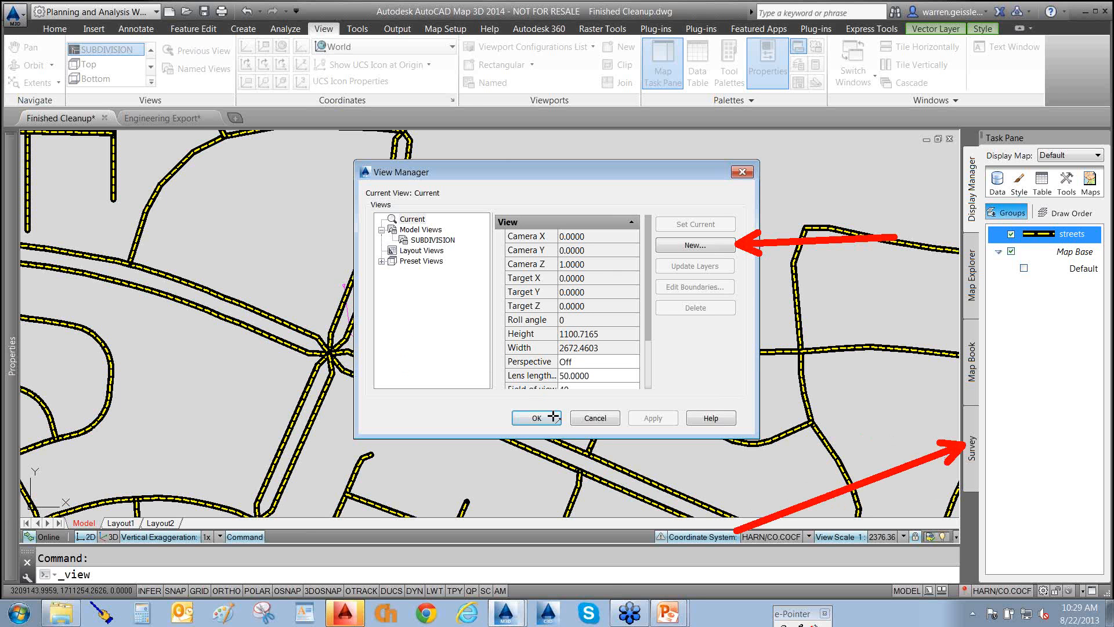
{"action": "key", "text": "Escape"}
{"action": "left_click", "coordinate": [608, 419]}
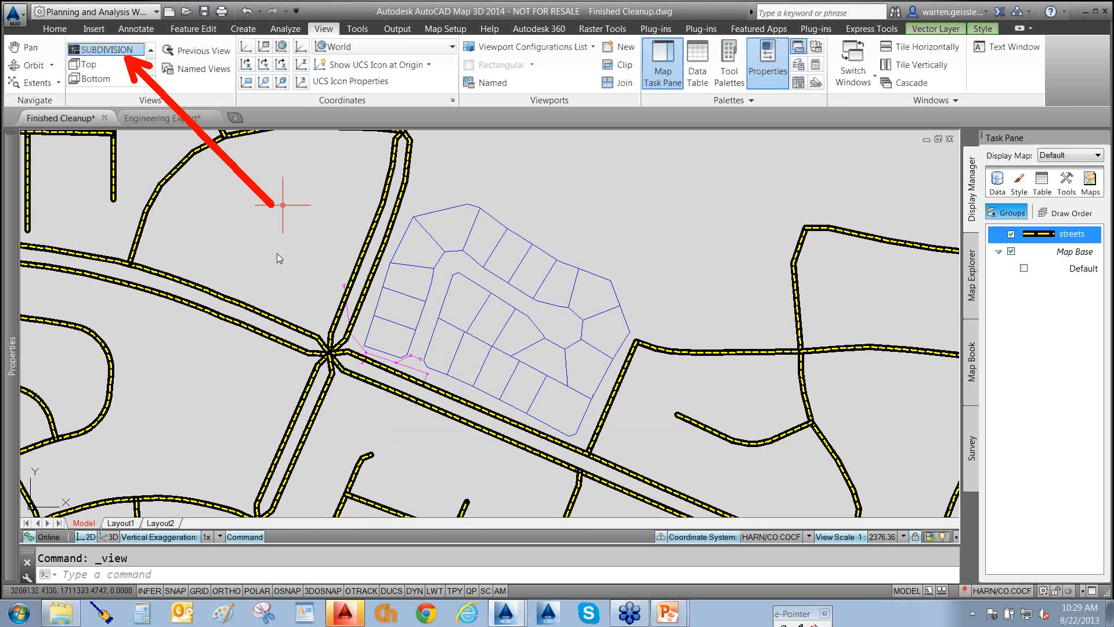
- View the full extents of the street network and restore the saved SUBDIVISION view
{"action": "middle_click", "coordinate": [254, 267]}
{"action": "middle_click", "coordinate": [253, 268]}
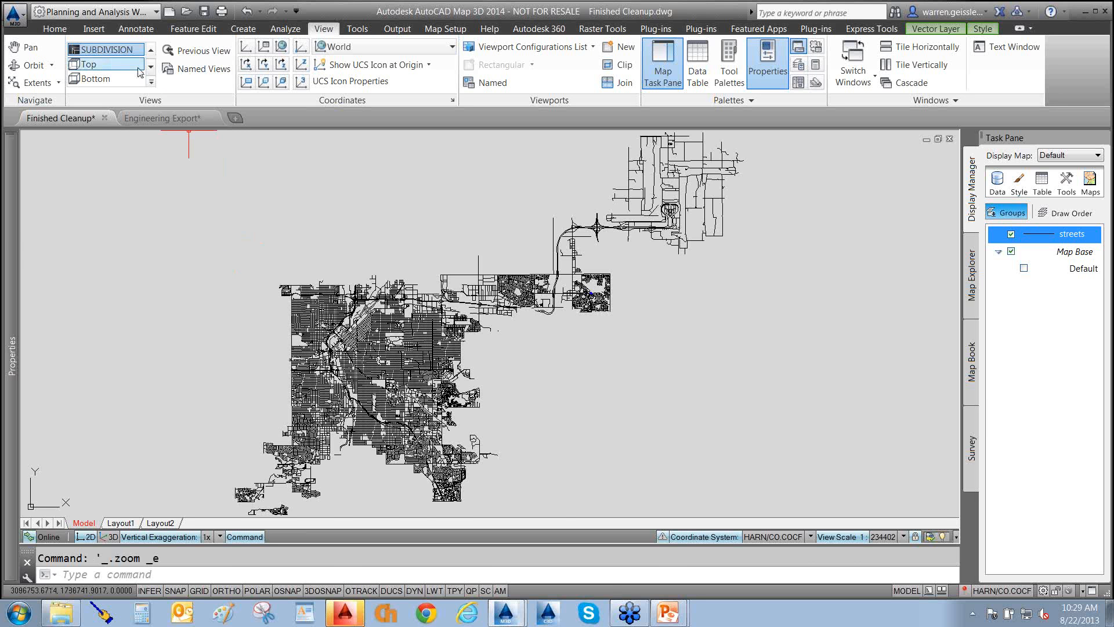
{"action": "left_click", "coordinate": [121, 51]}
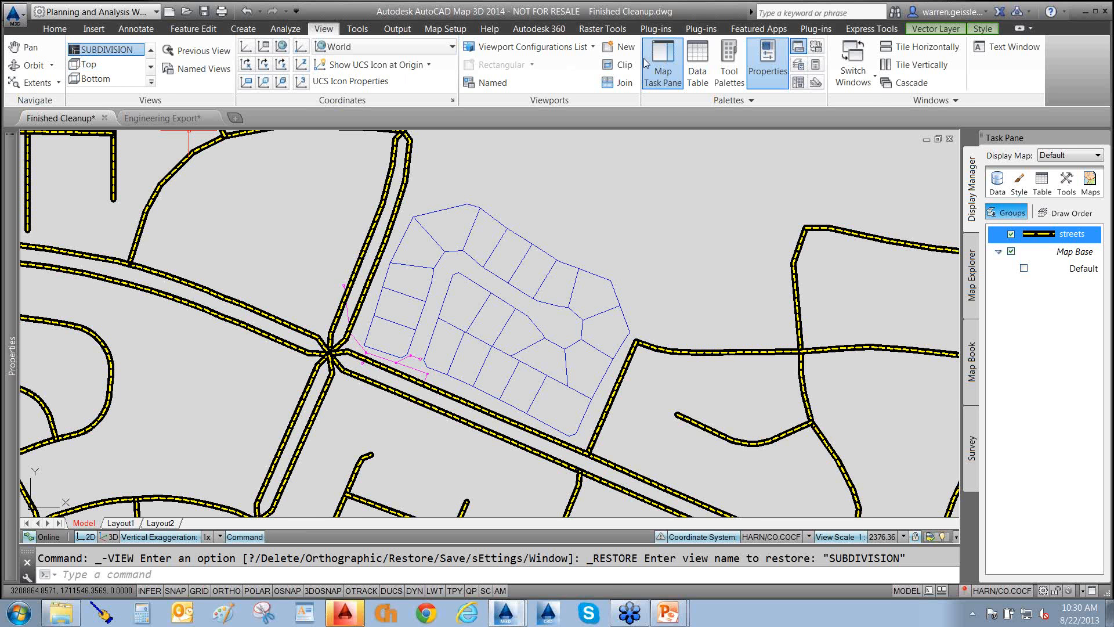
- Zoom to the drawing extents and return to the subdivision using the Zoom command's Previous option
{"action": "middle_click", "coordinate": [613, 251]}
{"action": "middle_click", "coordinate": [613, 252]}
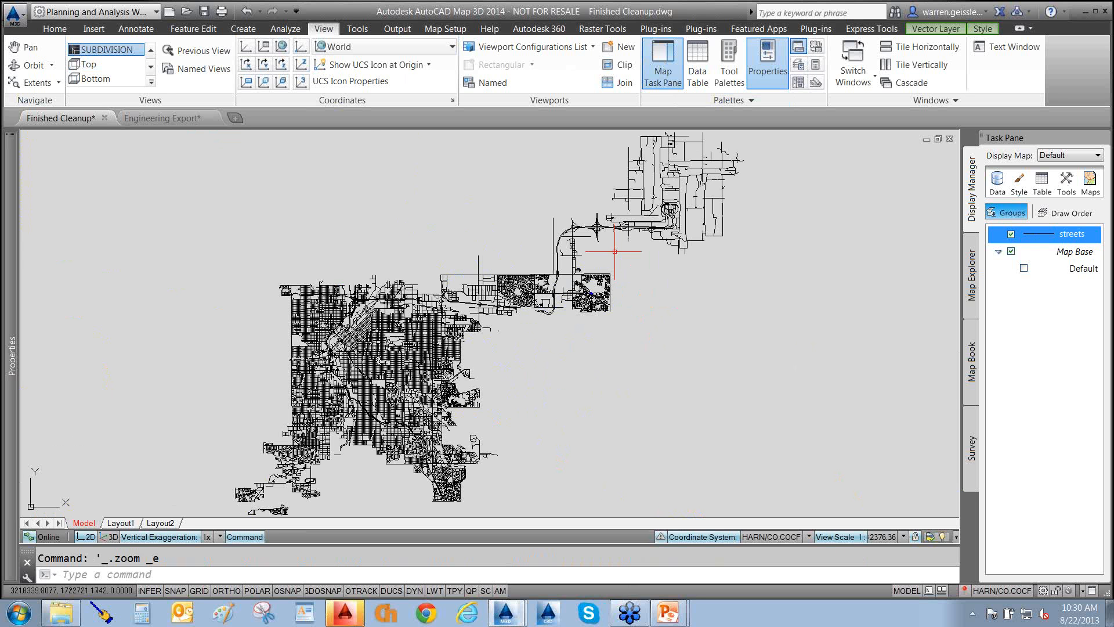
{"action": "type", "text": "z"}
{"action": "key", "text": "Return"}
{"action": "type", "text": "p"}
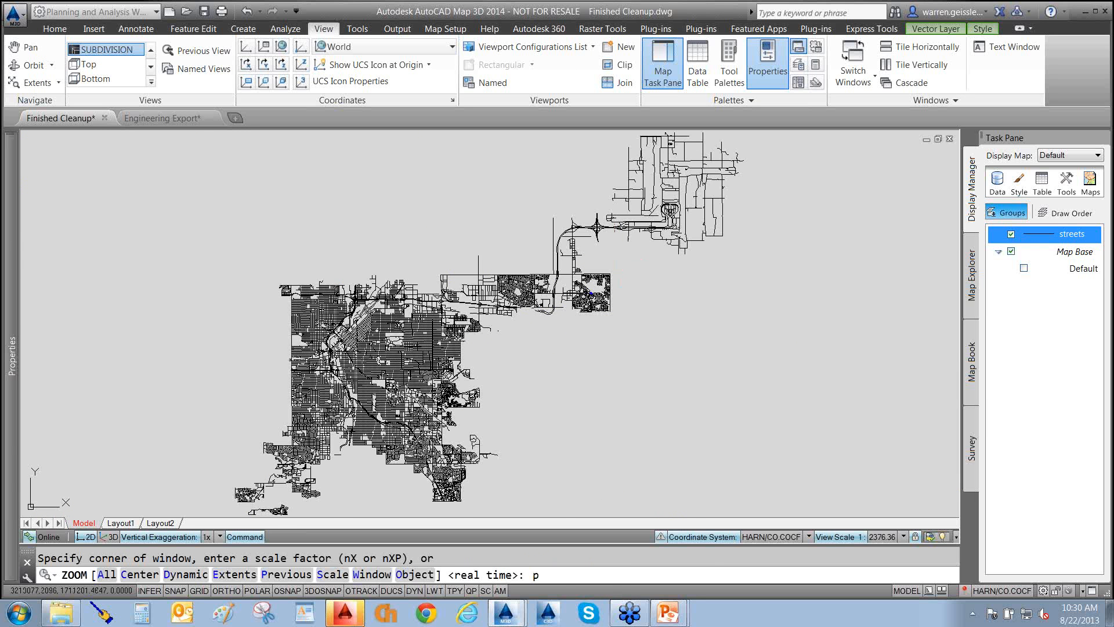
{"action": "key", "text": "Return"}
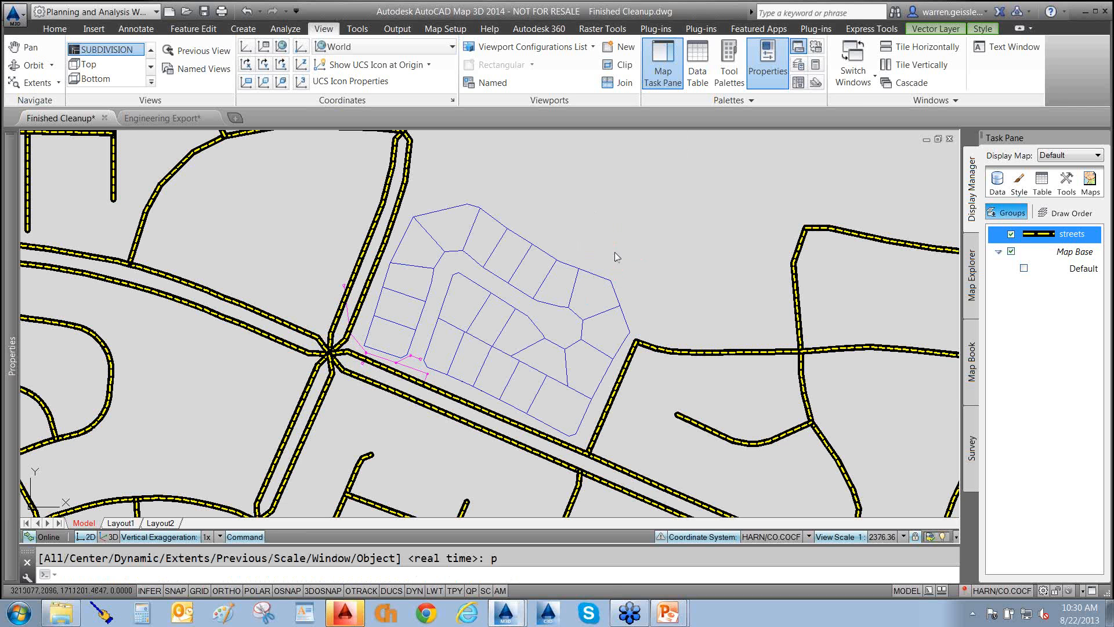
- Examine the subdivision lots and the magenta utility lines up close beside the adjoining streets
{"action": "mouse_move", "coordinate": [663, 253]}
{"action": "left_mouse_down"}
{"action": "mouse_move", "coordinate": [868, 276]}
{"action": "mouse_move", "coordinate": [990, 244]}
{"action": "left_mouse_up"}
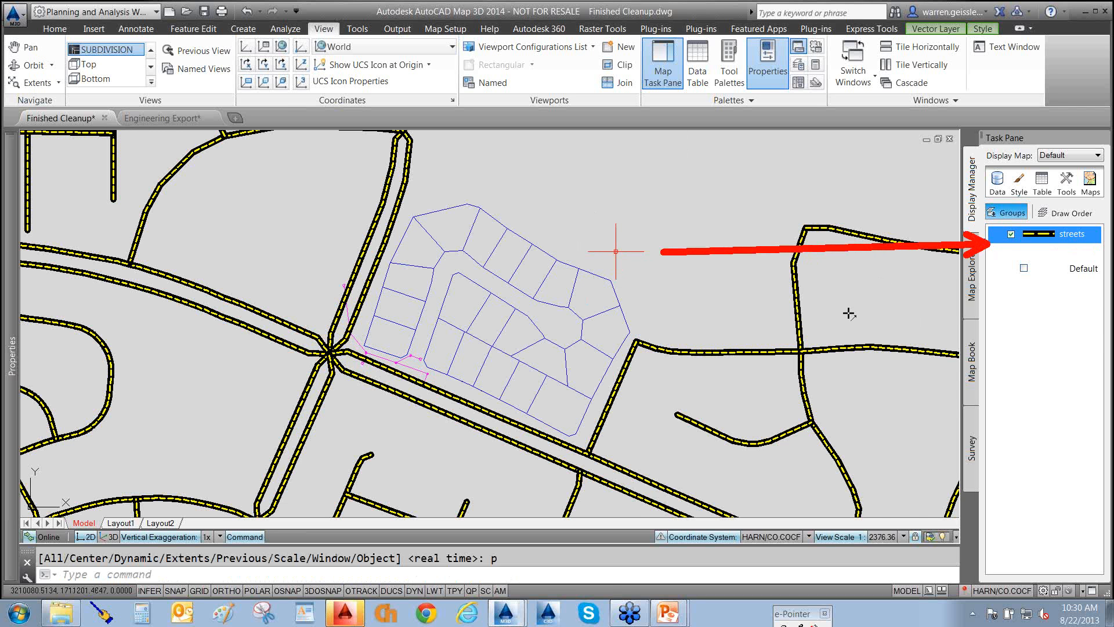
{"action": "key", "text": "Escape"}
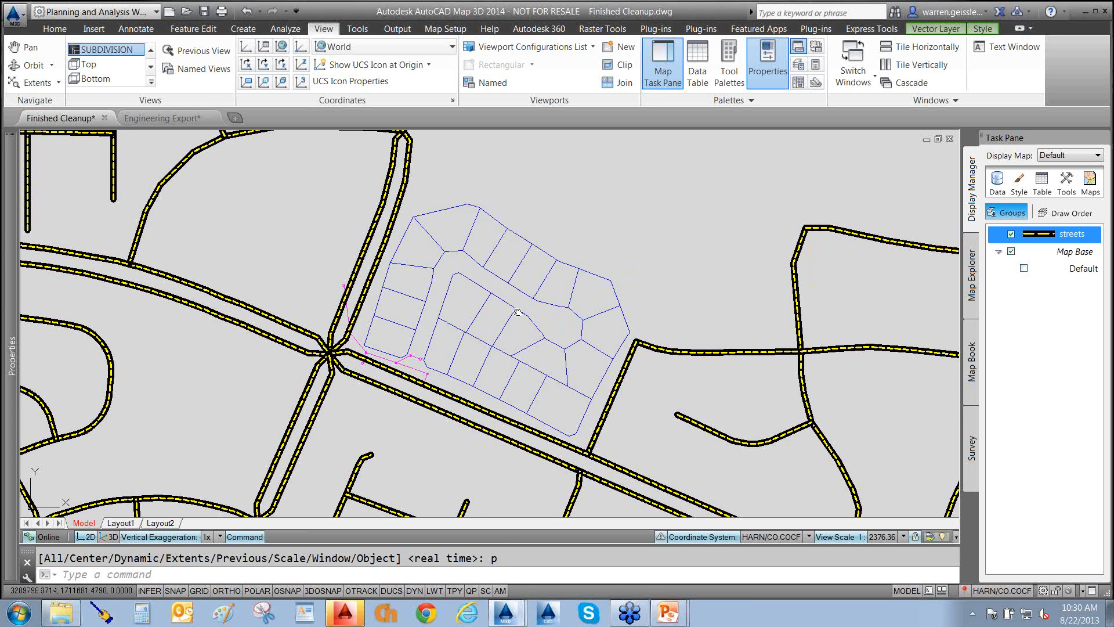
{"action": "scroll", "coordinate": [406, 360], "scroll_direction": "up", "scroll_amount": 3}
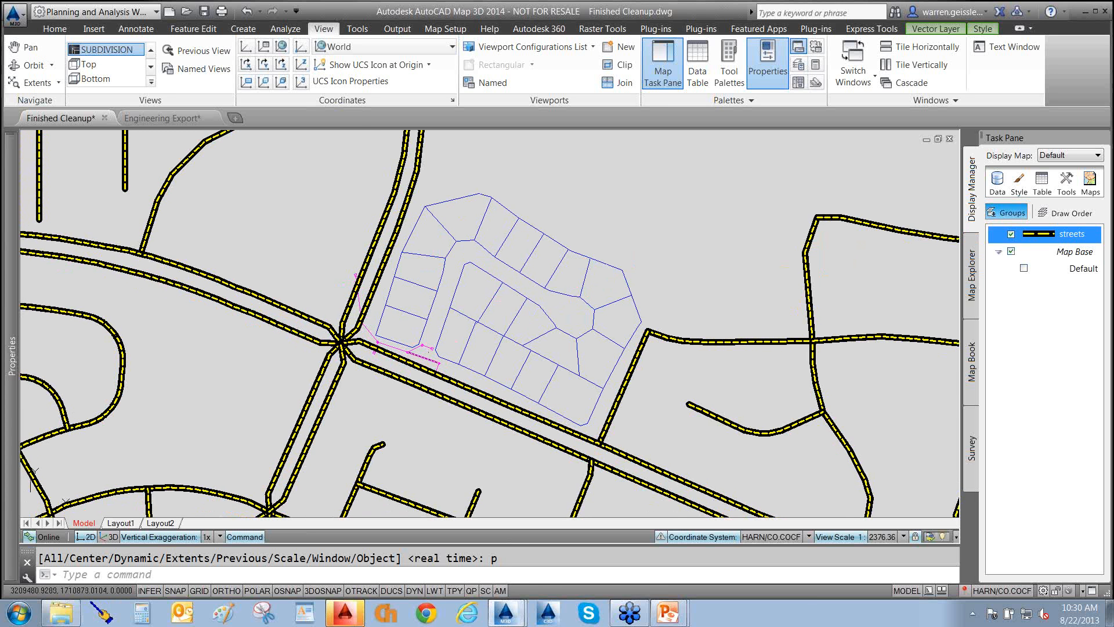
{"action": "scroll", "coordinate": [415, 355], "scroll_direction": "up", "scroll_amount": 3}
{"action": "scroll", "coordinate": [417, 350], "scroll_direction": "down", "scroll_amount": 3}
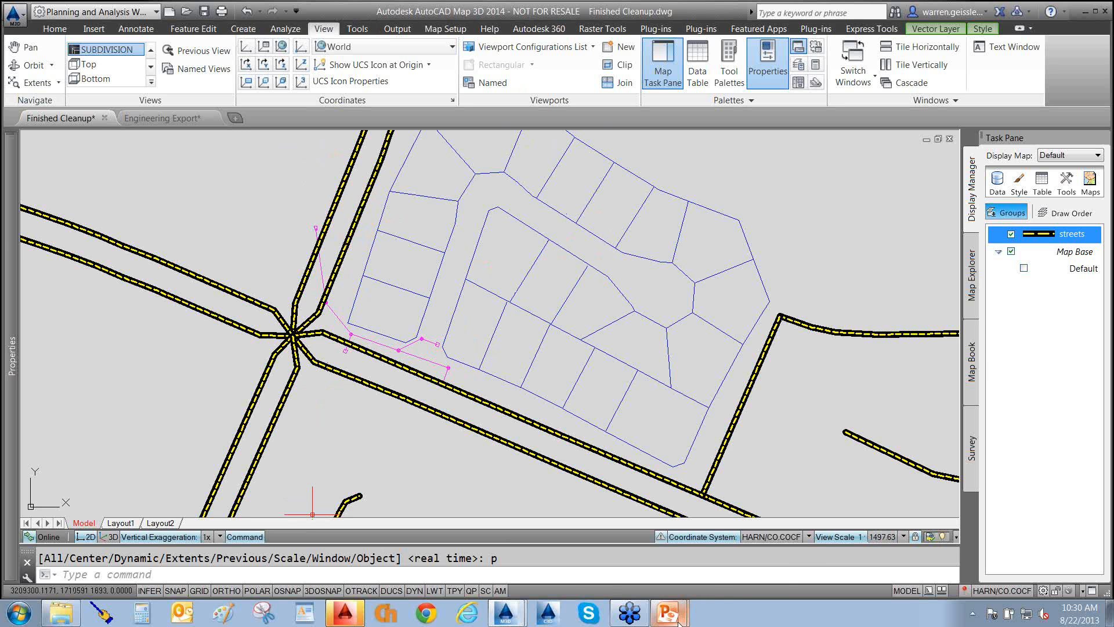
- Switch to the PowerPoint slide show, advance to the Managing your Schema slide, and return to AutoCAD Map 3D
{"action": "mouse_move", "coordinate": [667, 614]}
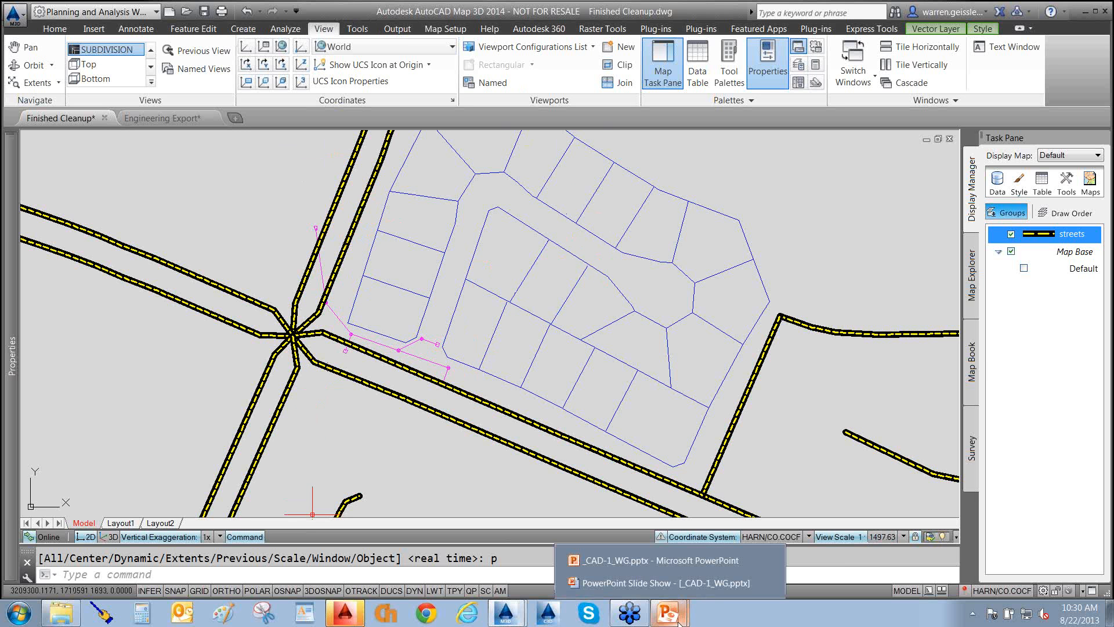
{"action": "left_click", "coordinate": [623, 583]}
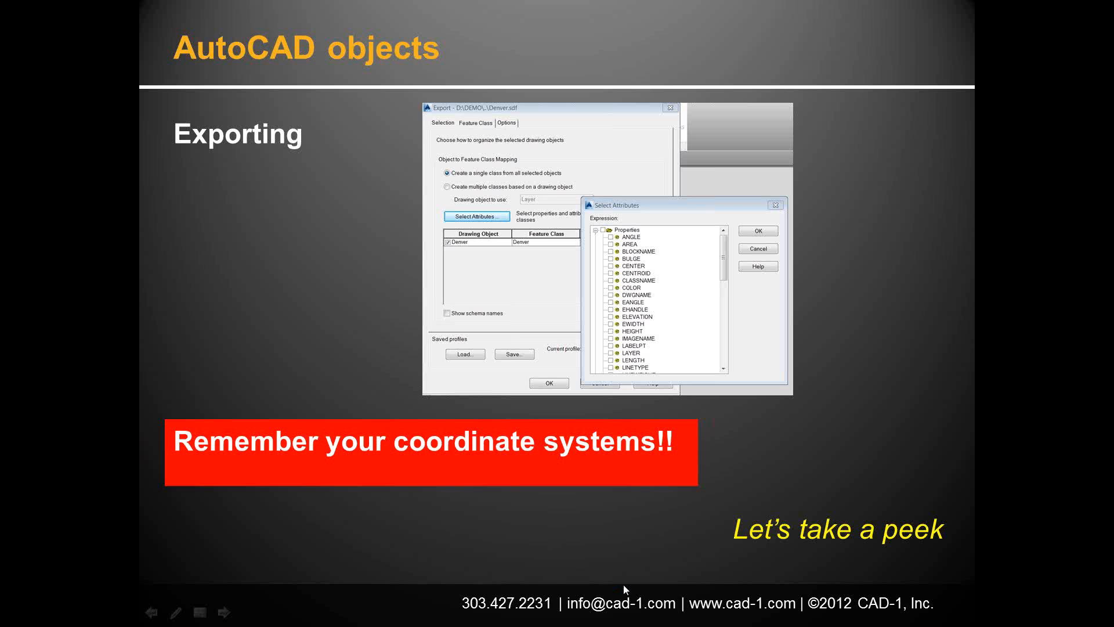
{"action": "left_click", "coordinate": [624, 584]}
{"action": "key", "text": "Right"}
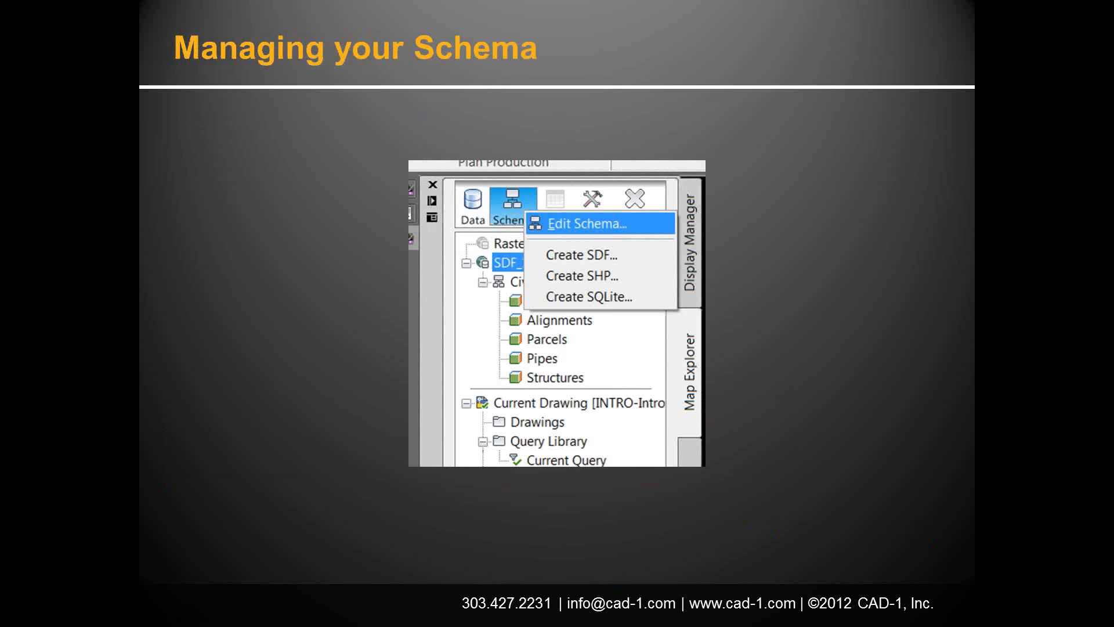
{"action": "key", "text": "alt+Tab"}
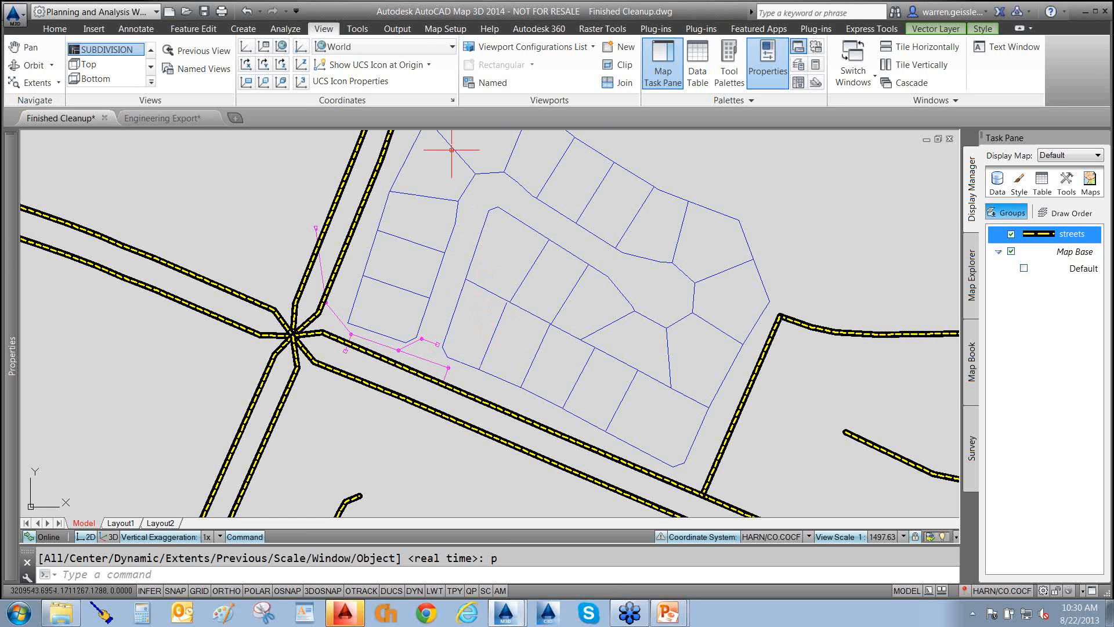
- Start exporting the drawing to SDF in the MAP -Data Tools folder, using the presenter's first name as the file name
{"action": "left_click", "coordinate": [391, 30]}
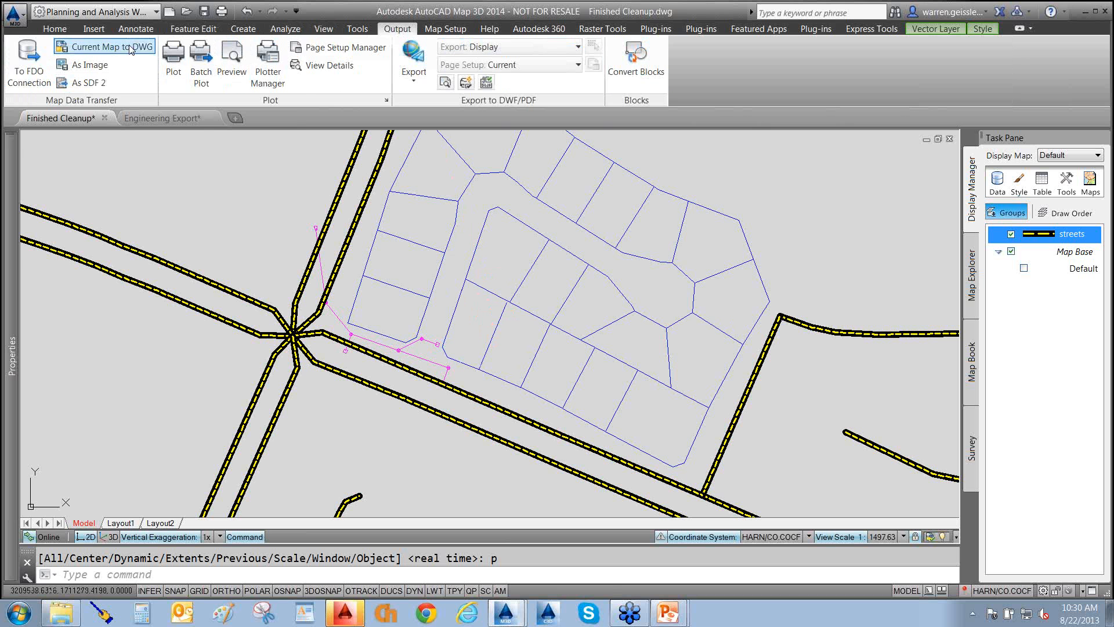
{"action": "left_click", "coordinate": [14, 14]}
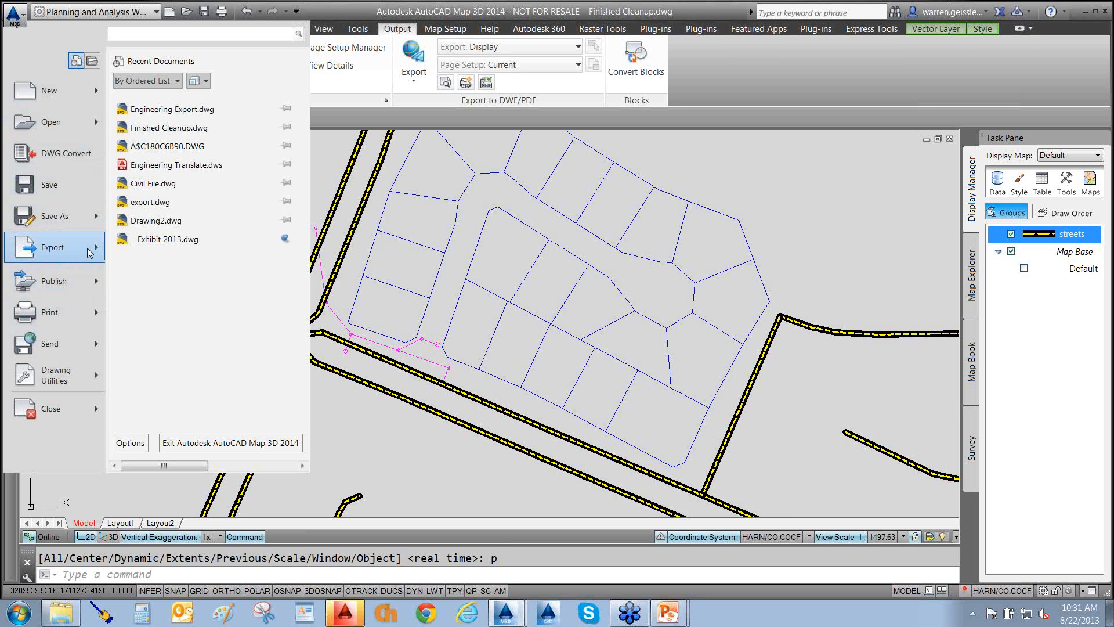
{"action": "mouse_move", "coordinate": [91, 254]}
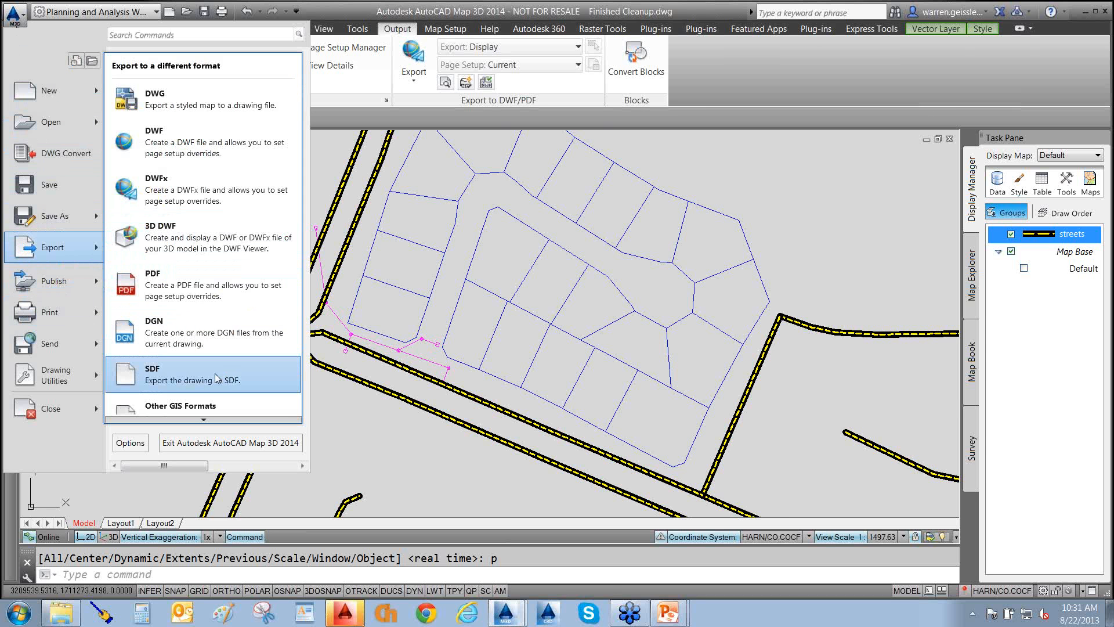
{"action": "scroll", "coordinate": [203, 419], "scroll_direction": "down", "scroll_amount": 3}
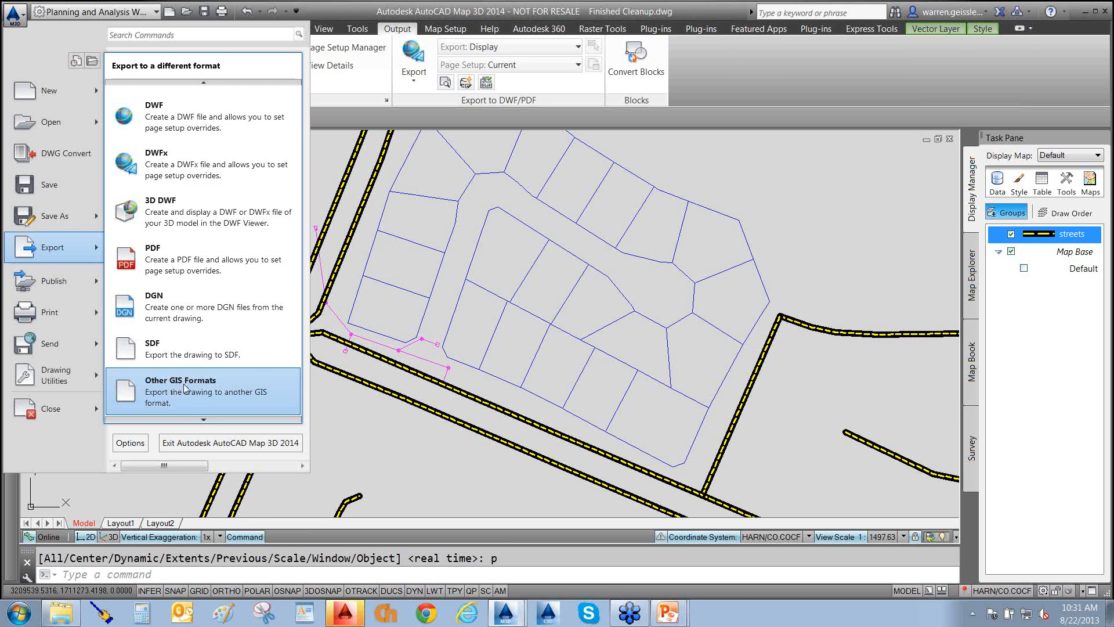
{"action": "left_click", "coordinate": [177, 349]}
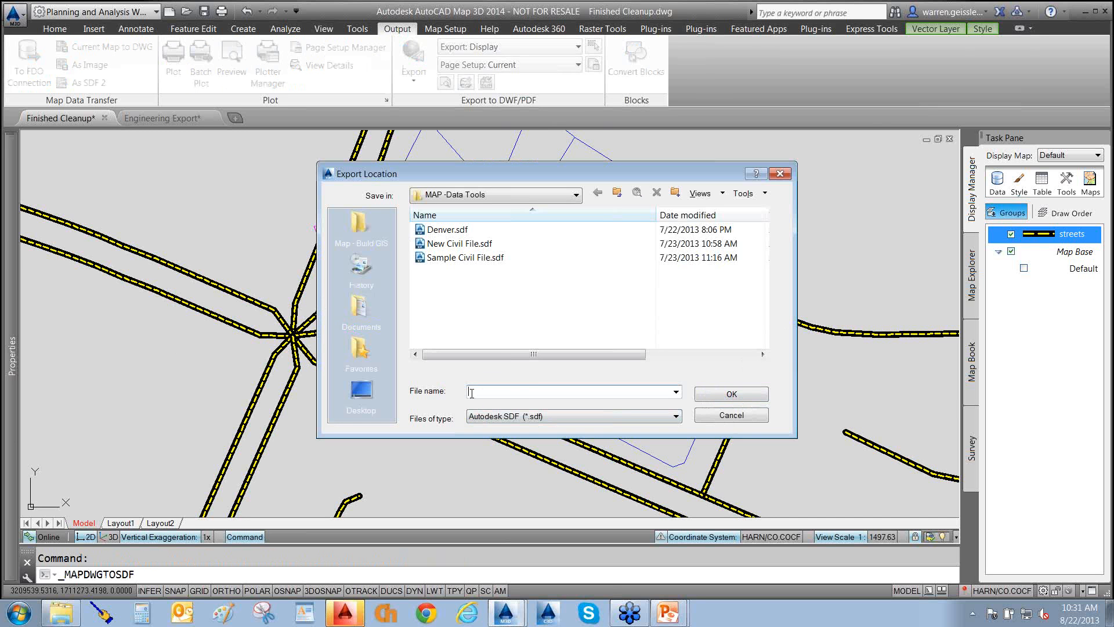
{"action": "type", "text": "Warren"}
{"action": "left_click", "coordinate": [731, 394]}
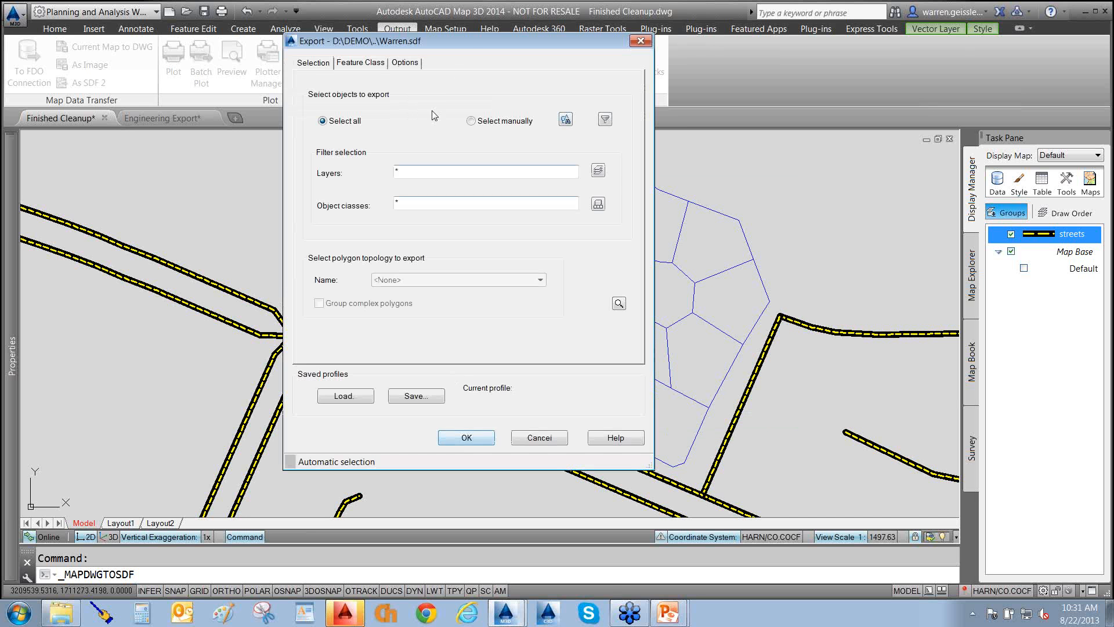
- Restrict the export's layer filter to LINES_PROPERTY and review the single-class feature mapping
{"action": "mouse_move", "coordinate": [456, 43]}
{"action": "left_mouse_down"}
{"action": "mouse_move", "coordinate": [465, 62]}
{"action": "mouse_move", "coordinate": [474, 57]}
{"action": "mouse_move", "coordinate": [458, 54]}
{"action": "left_mouse_up"}
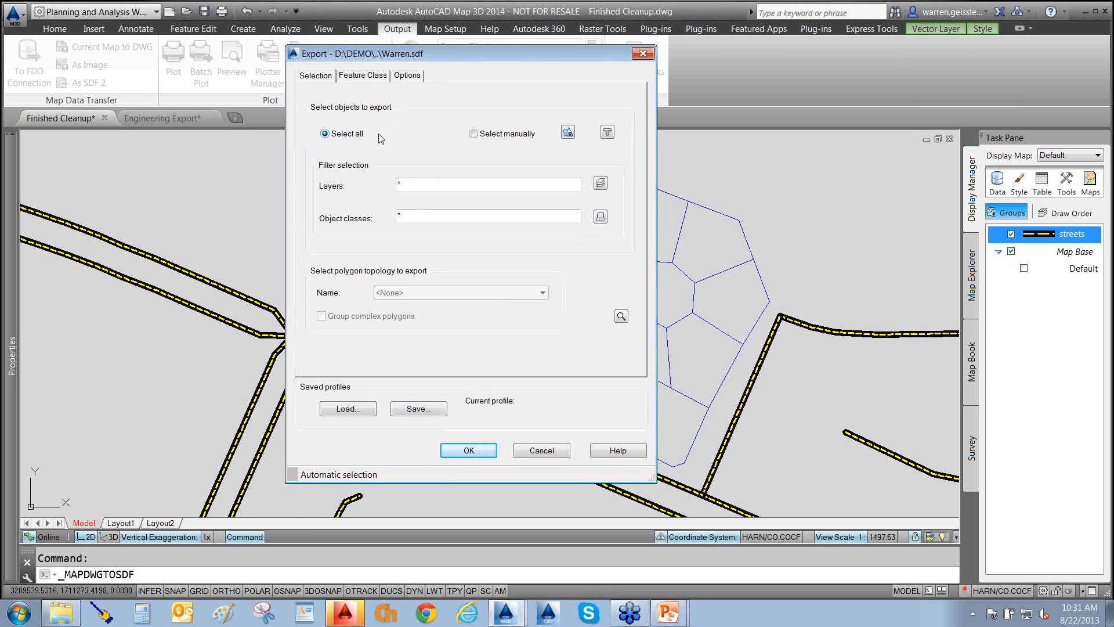
{"action": "left_click", "coordinate": [600, 184]}
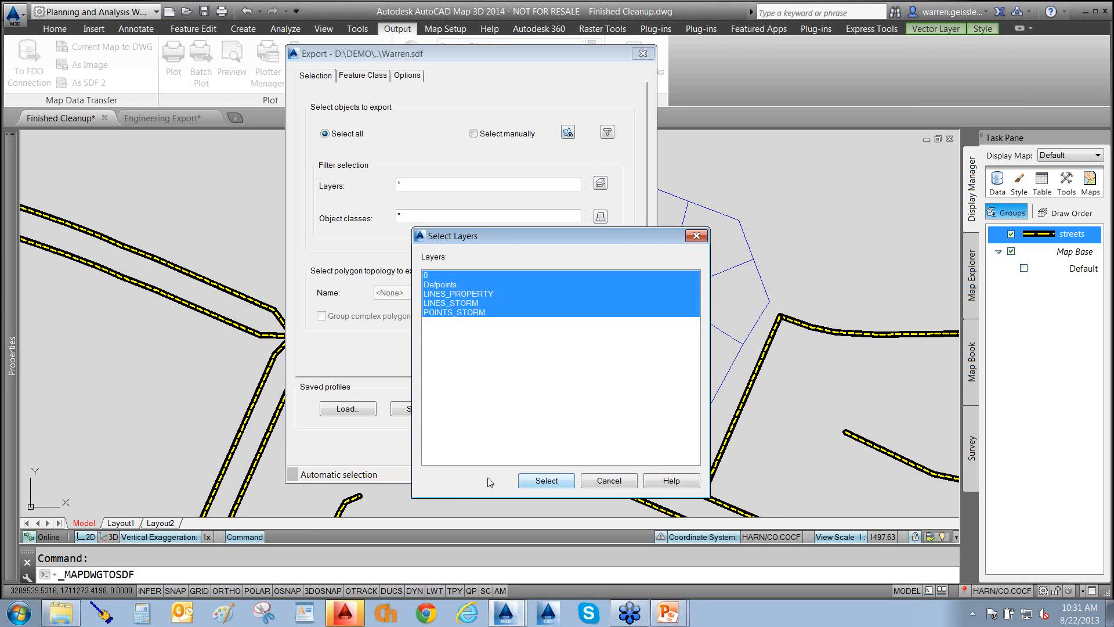
{"action": "left_click", "coordinate": [457, 294]}
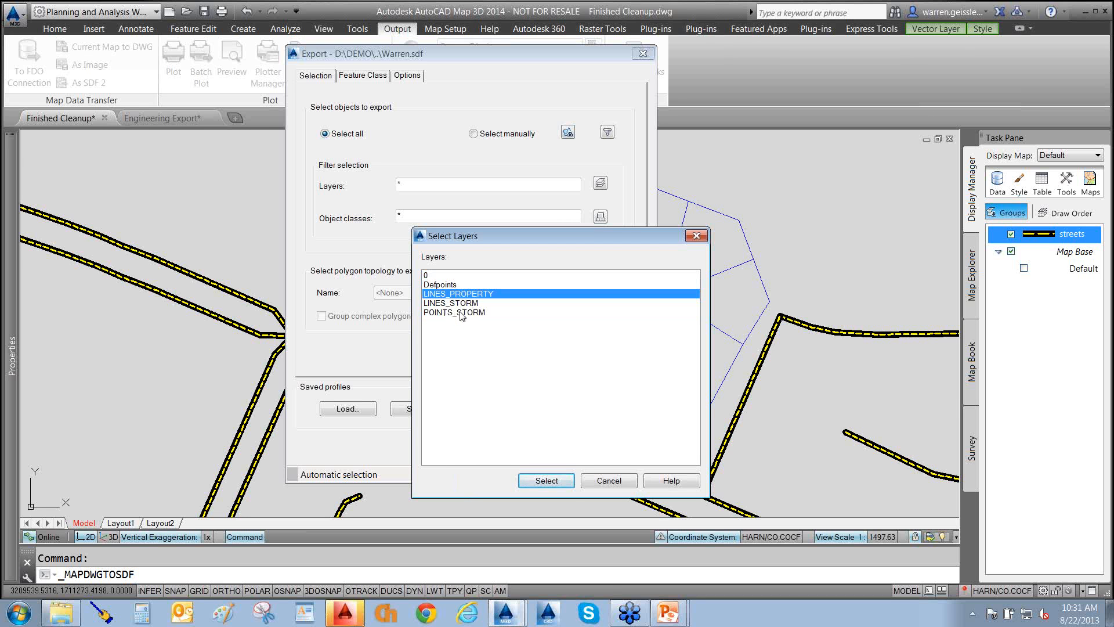
{"action": "left_click", "coordinate": [547, 481]}
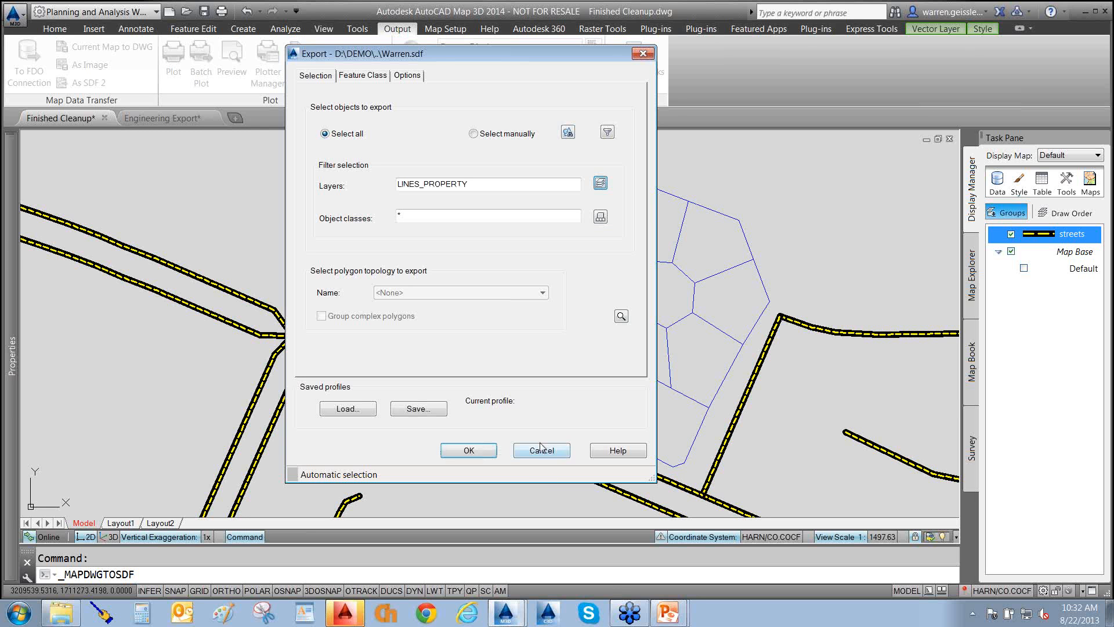
{"action": "left_click", "coordinate": [352, 79]}
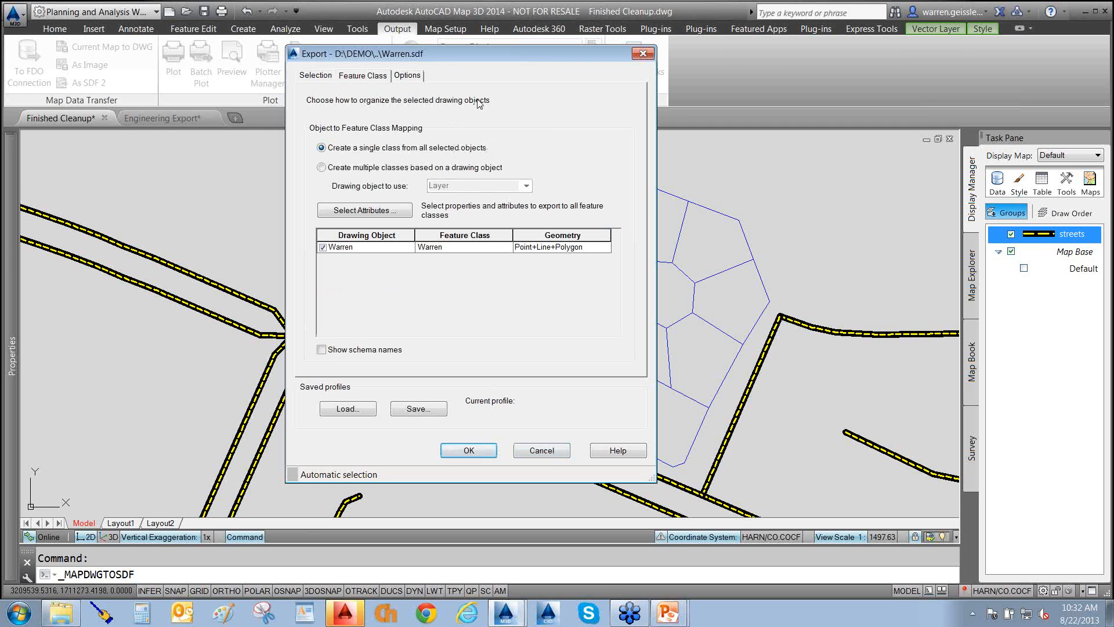
{"action": "left_click_drag", "start_coordinate": [479, 101], "coordinate": [374, 139]}
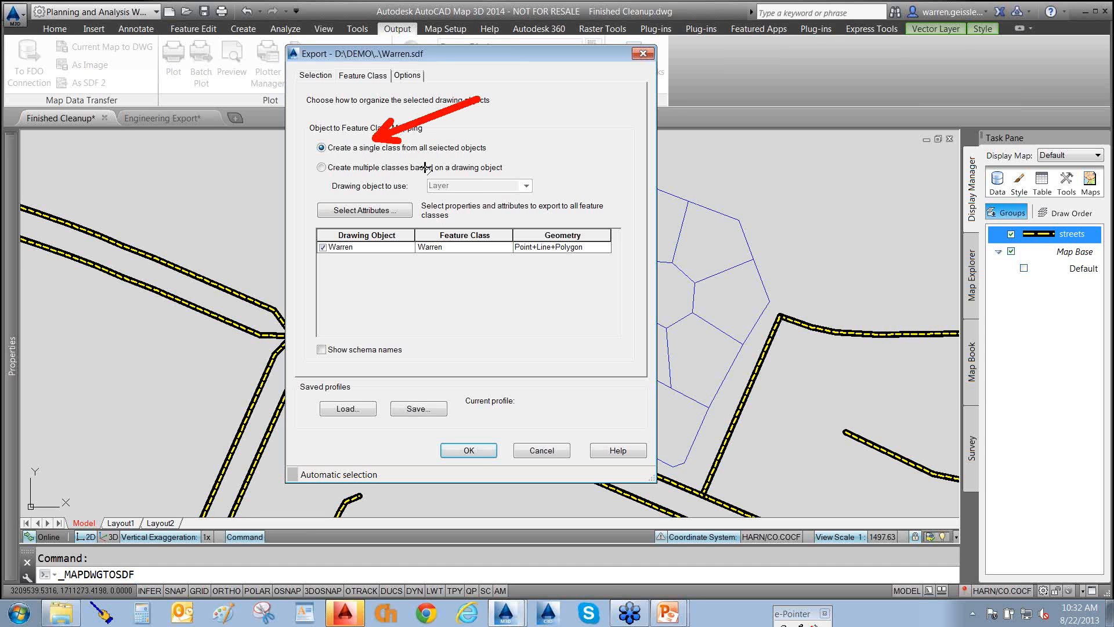
{"action": "key", "text": "Escape"}
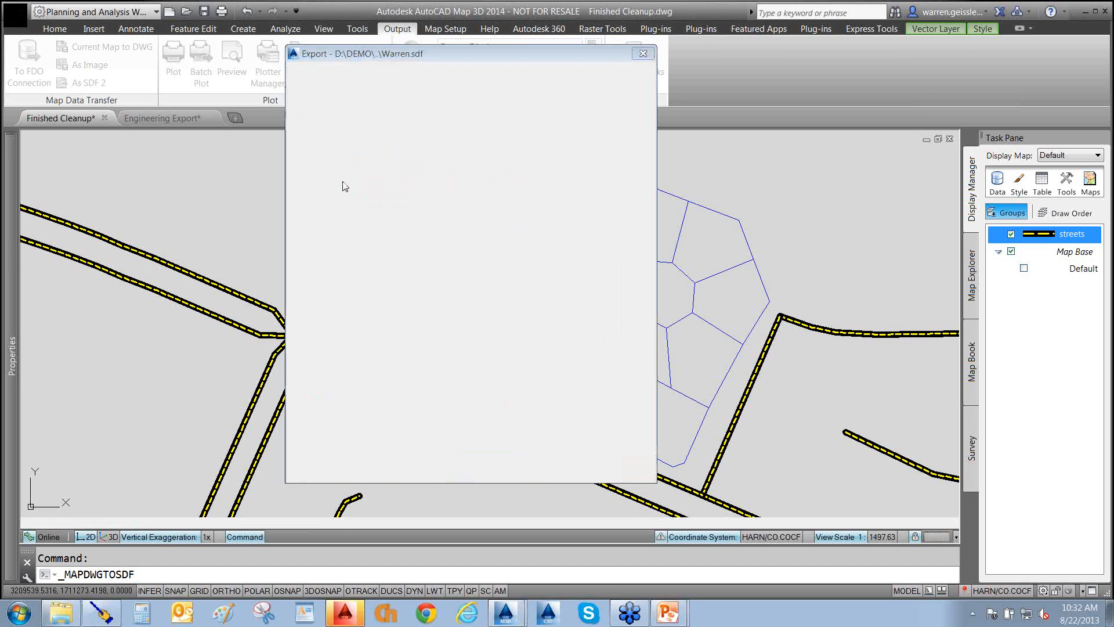
- Extend the export's layer filter to LINES_PROPERTY, LINES_STORM and POINTS_STORM
{"action": "left_click", "coordinate": [313, 78]}
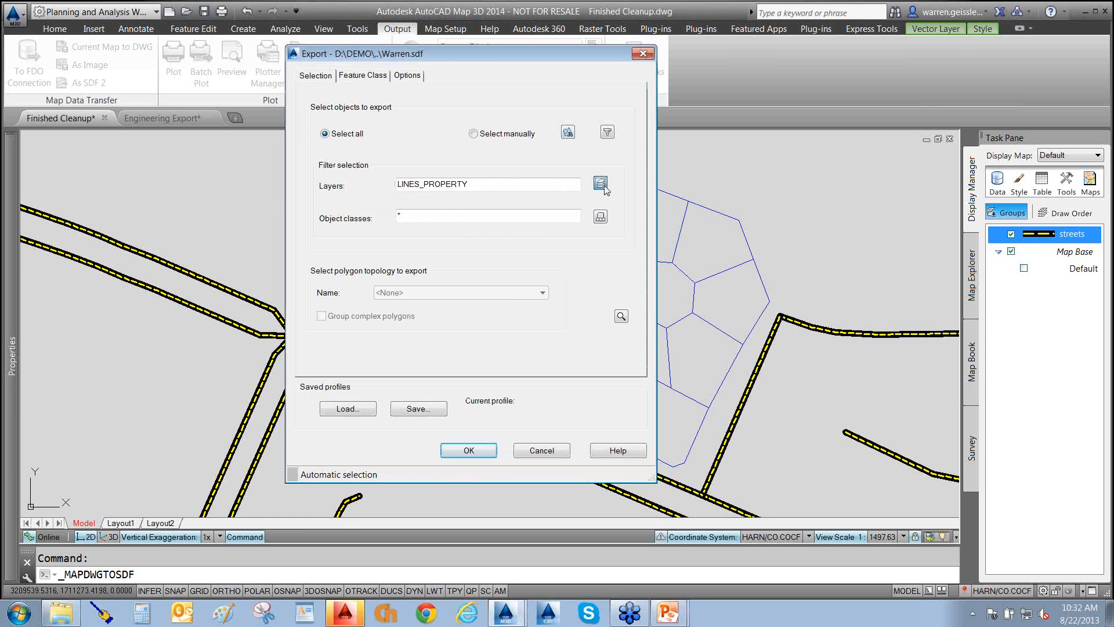
{"action": "left_click", "coordinate": [602, 185]}
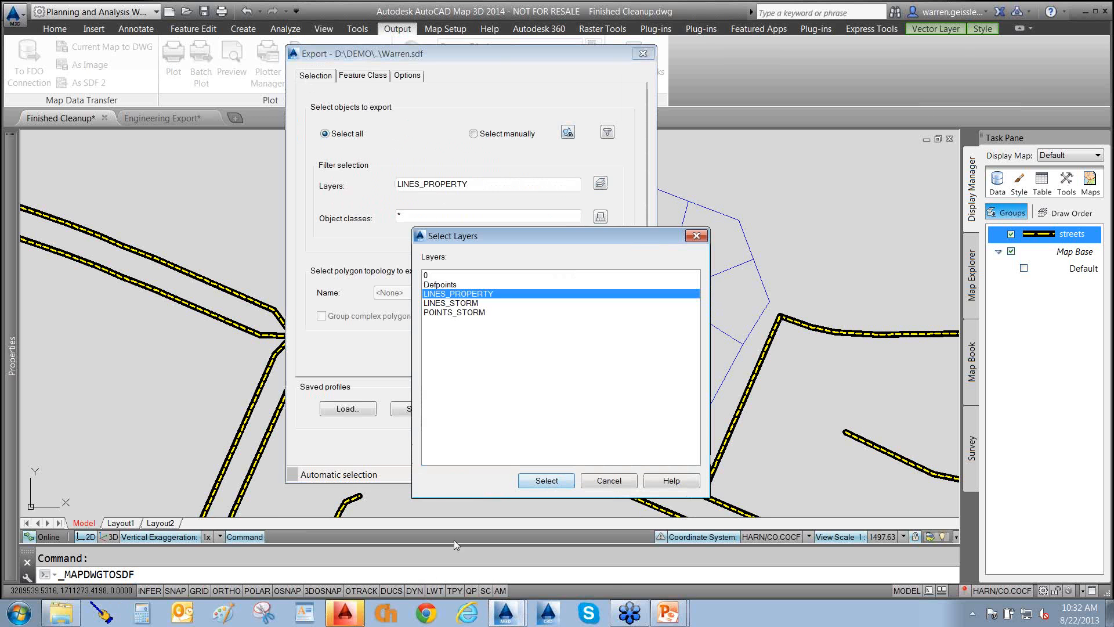
{"action": "left_click", "coordinate": [450, 313], "text": "shift"}
{"action": "left_click", "coordinate": [541, 482]}
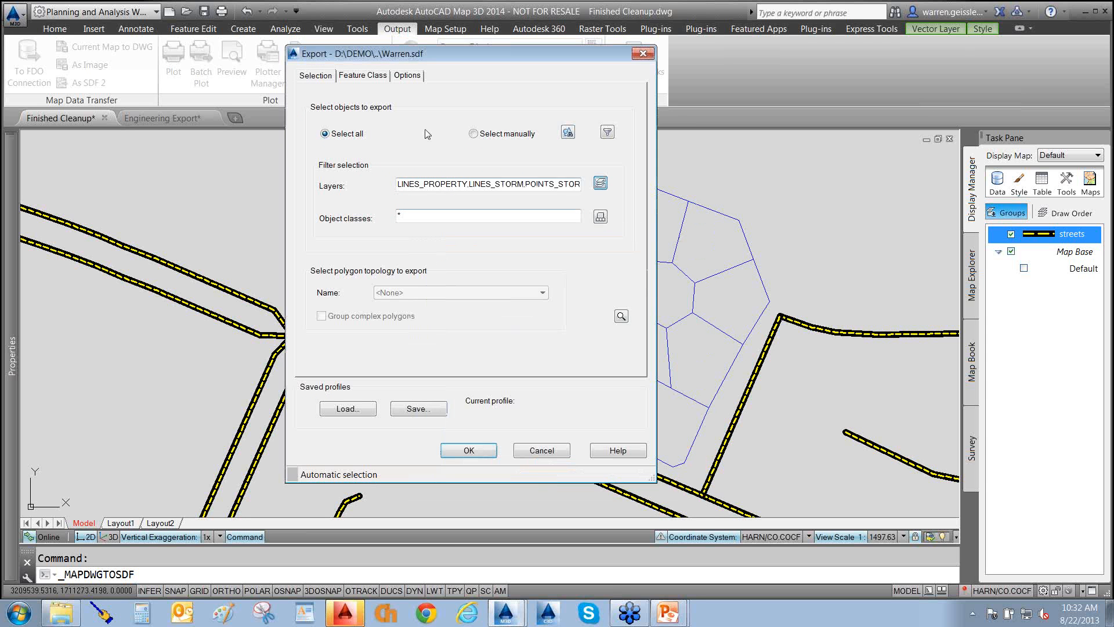
- Set the feature class mapping to create multiple classes based on the drawing object Layer
{"action": "left_click", "coordinate": [361, 77]}
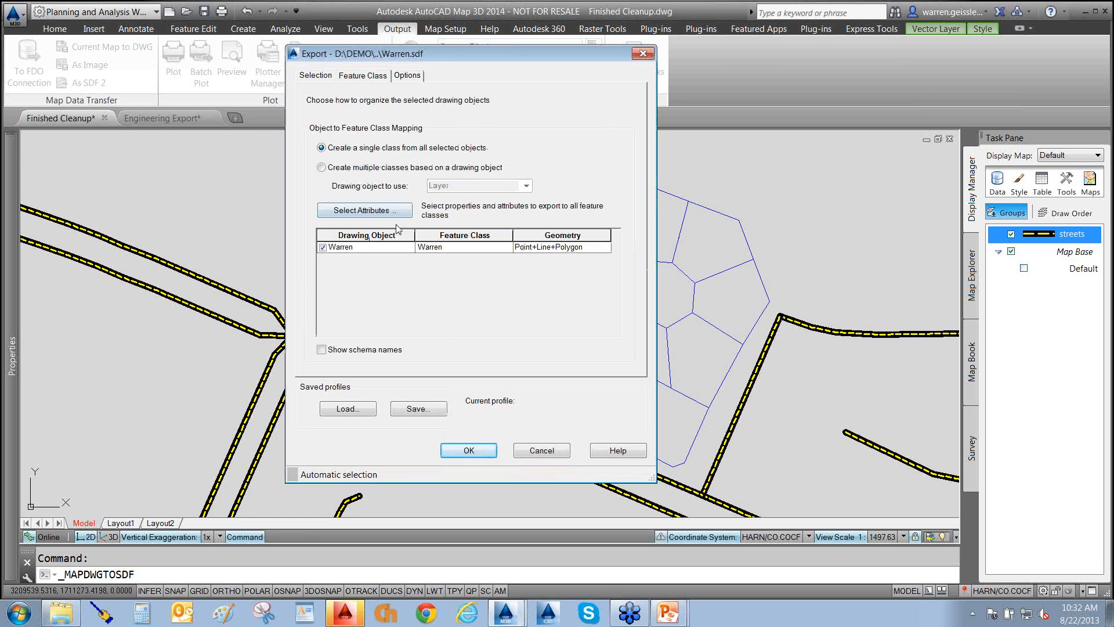
{"action": "left_click", "coordinate": [322, 168]}
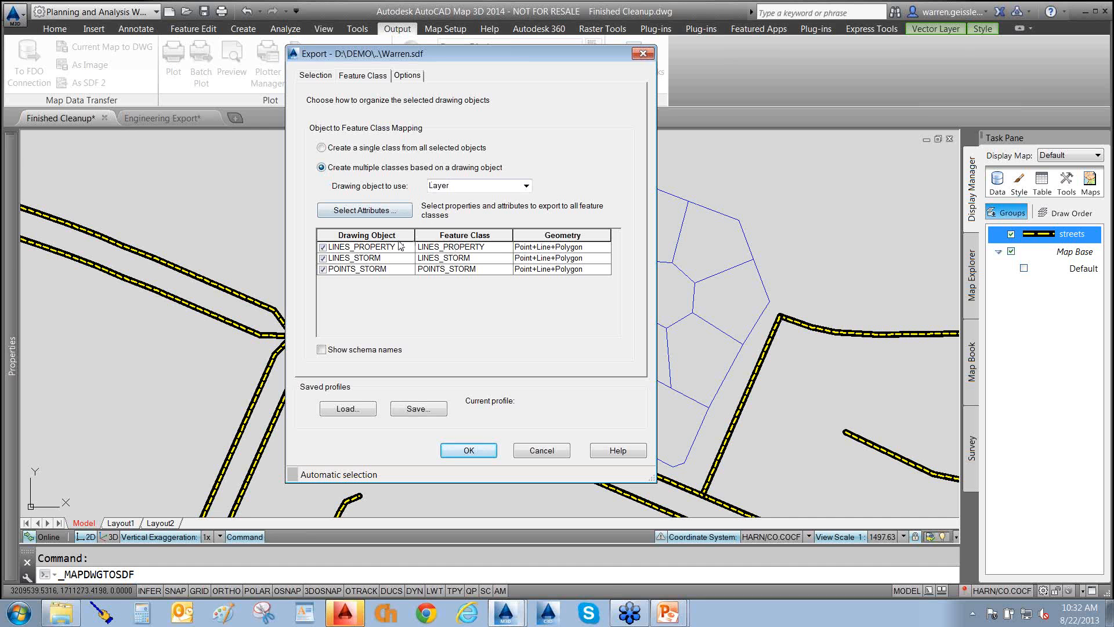
{"action": "left_click", "coordinate": [485, 248]}
{"action": "left_click", "coordinate": [365, 76]}
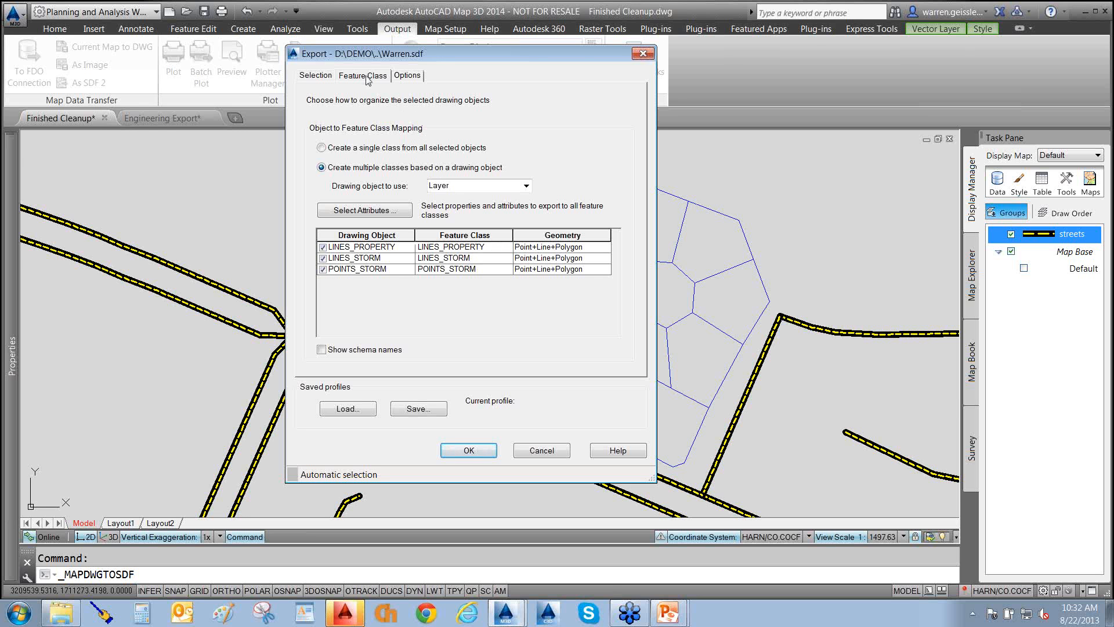
- Reduce the export's layer filter to only the LINES_PROPERTY layer
{"action": "left_click", "coordinate": [314, 75]}
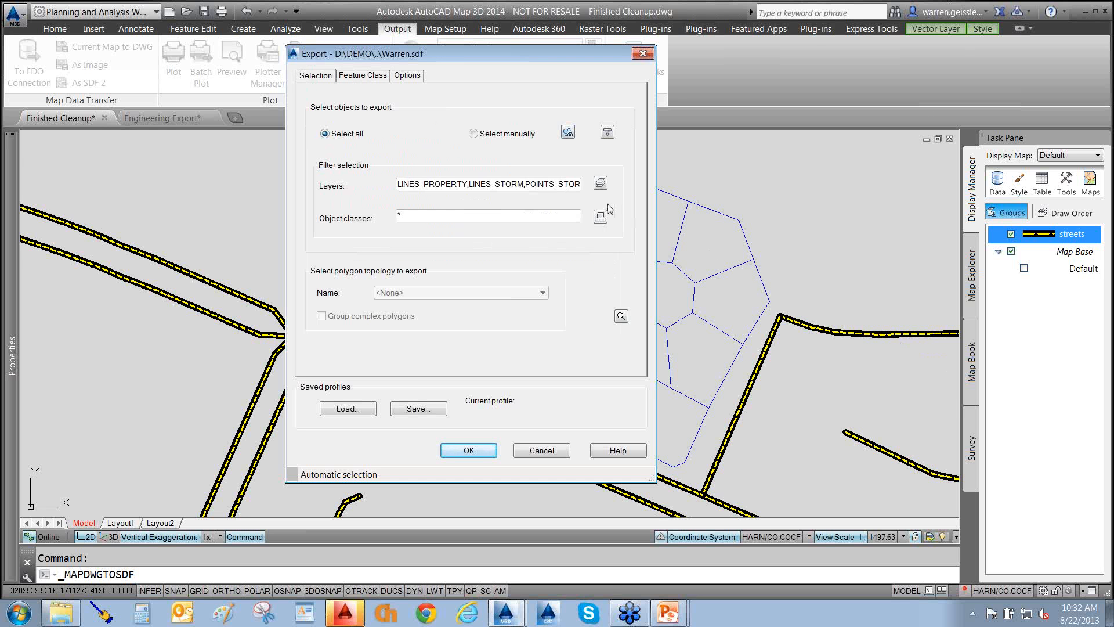
{"action": "left_click", "coordinate": [601, 183]}
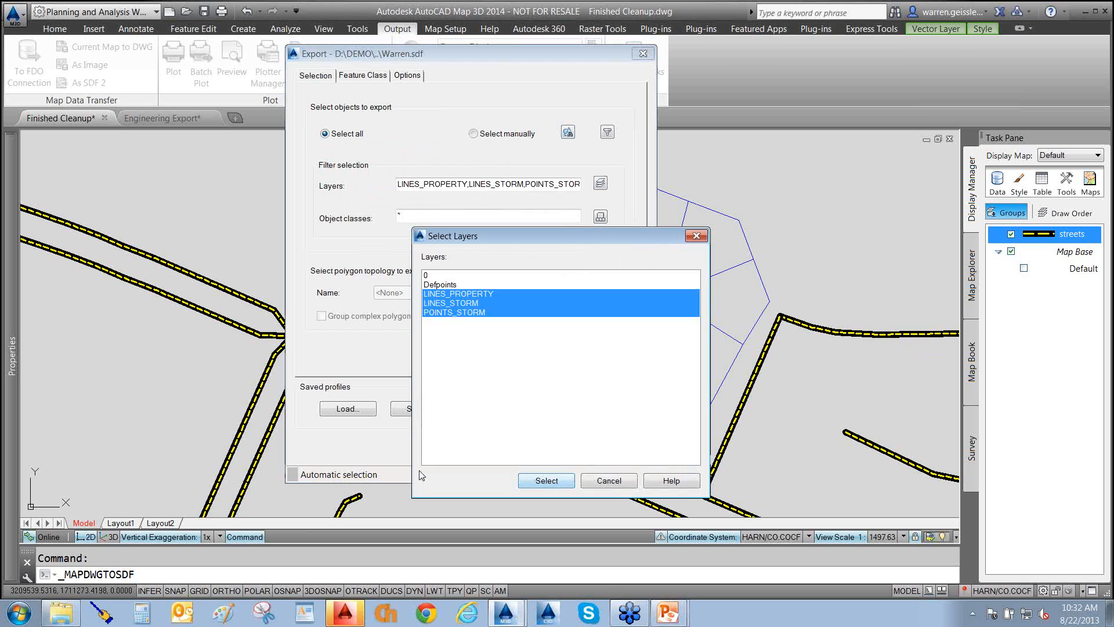
{"action": "left_click", "coordinate": [456, 294]}
{"action": "left_click", "coordinate": [549, 480]}
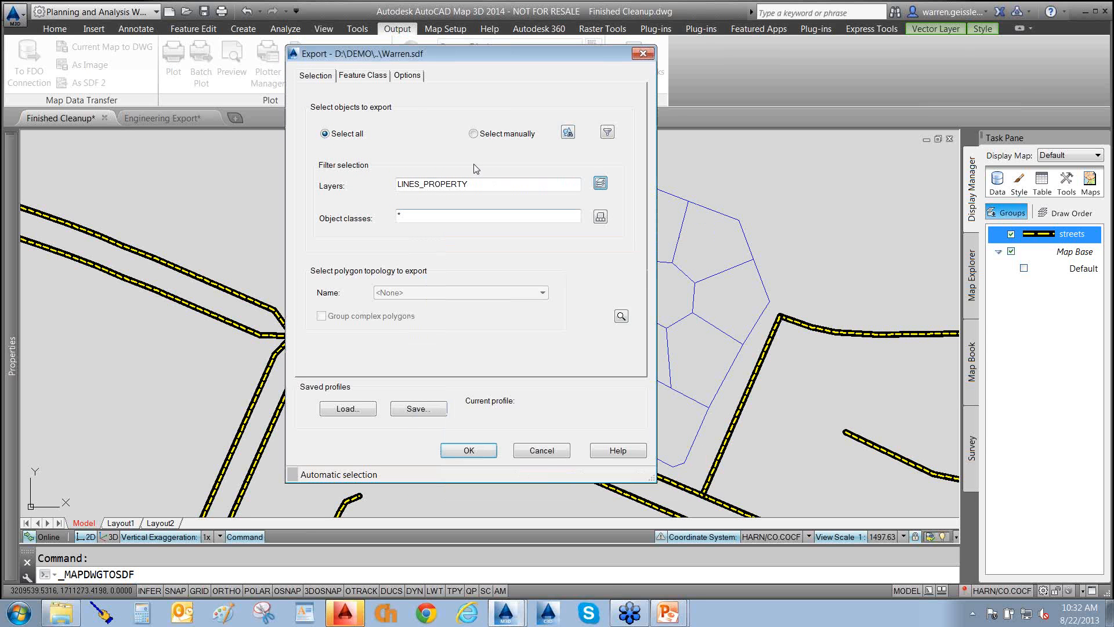
- Rename the feature class mapped from the LINES_PROPERTY layer to LOTS in the export's feature class mapping
{"action": "left_click", "coordinate": [370, 78]}
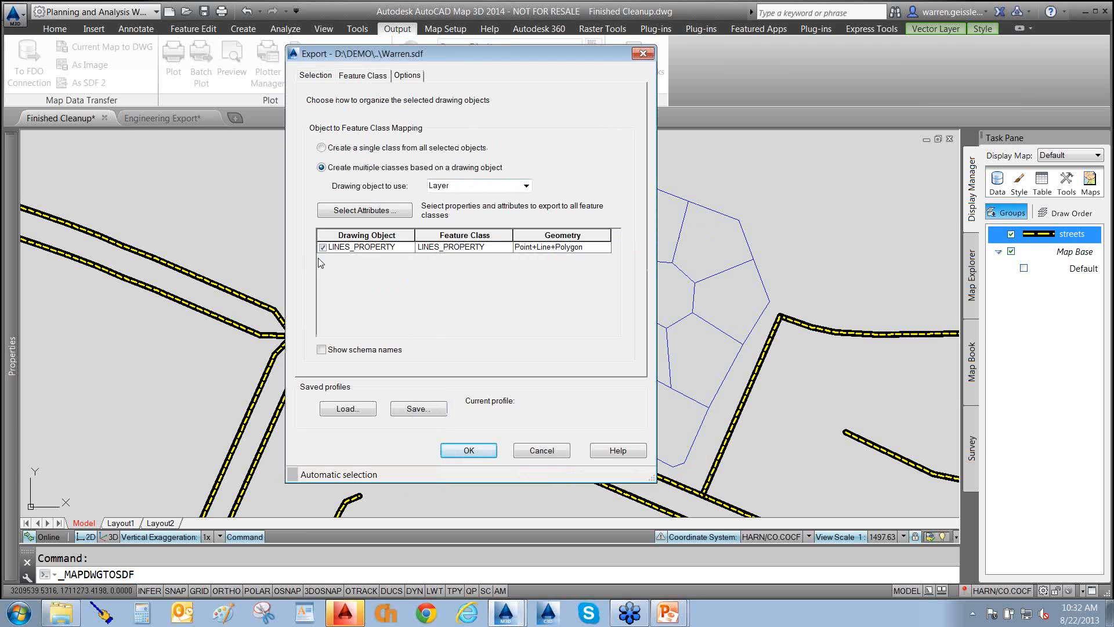
{"action": "left_click", "coordinate": [486, 248]}
{"action": "double_click", "coordinate": [487, 248]}
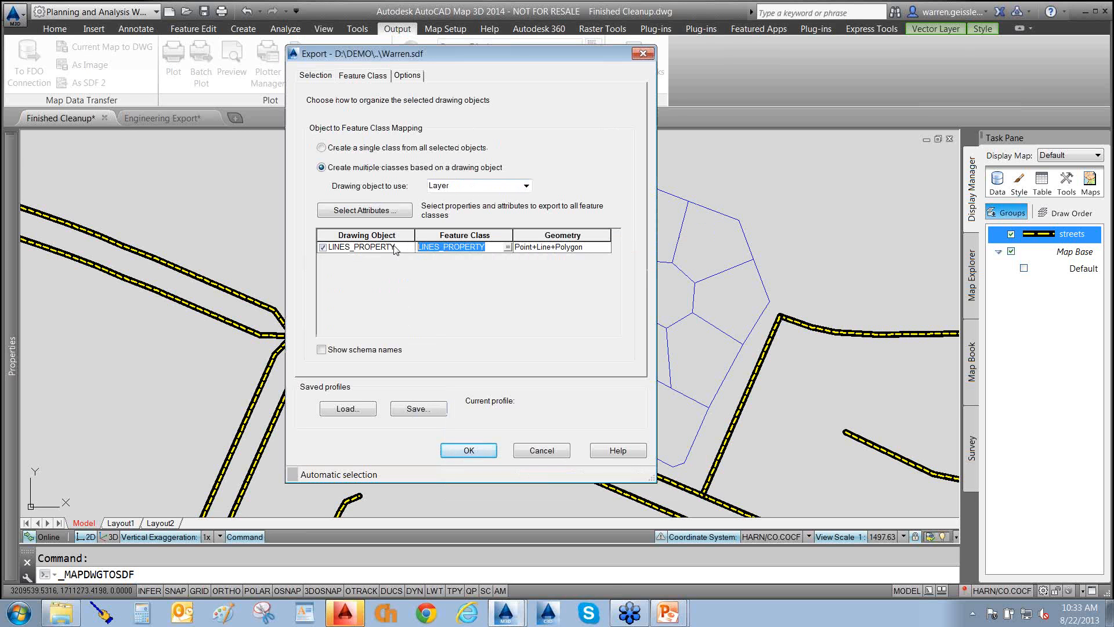
{"action": "type", "text": "LOTS"}
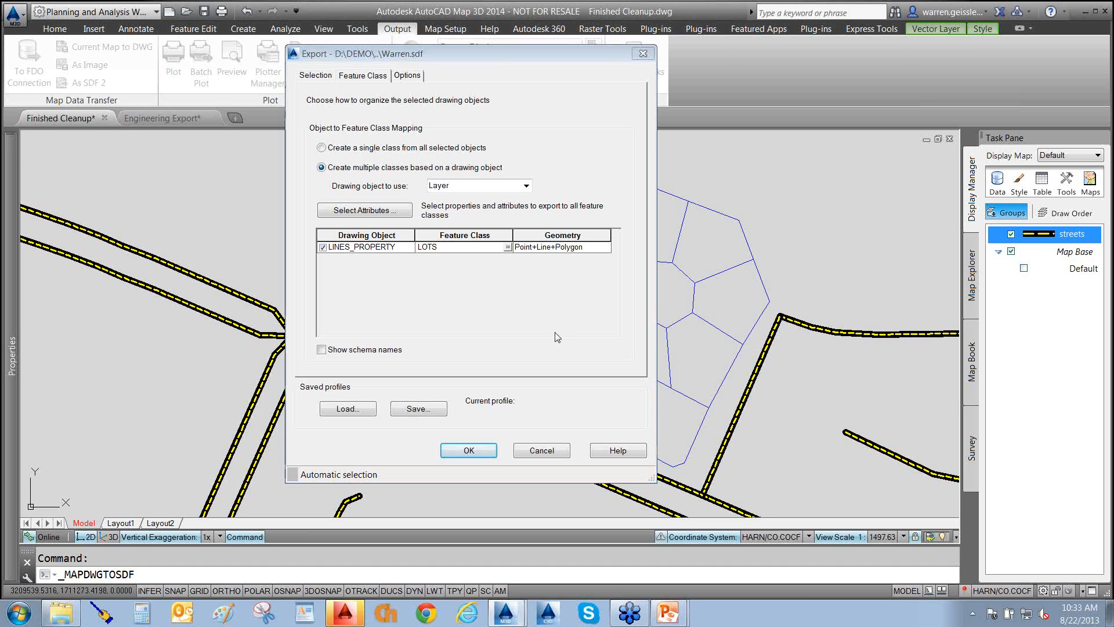
{"action": "left_click_drag", "start_coordinate": [555, 332], "coordinate": [565, 260]}
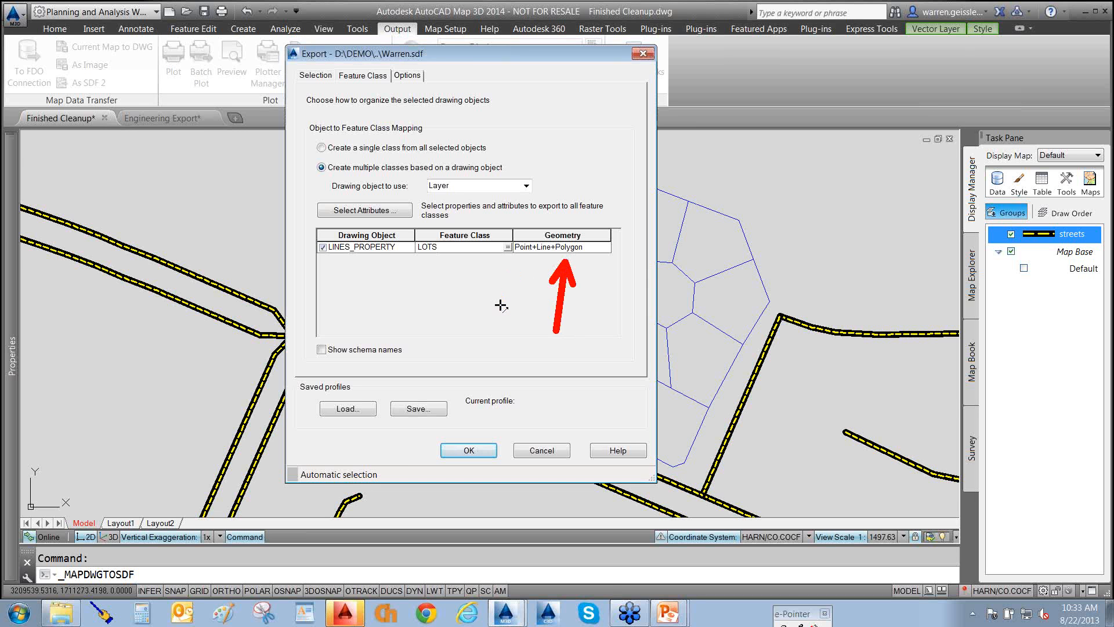
{"action": "left_click_drag", "start_coordinate": [502, 293], "coordinate": [522, 251]}
{"action": "left_click_drag", "start_coordinate": [531, 308], "coordinate": [541, 264]}
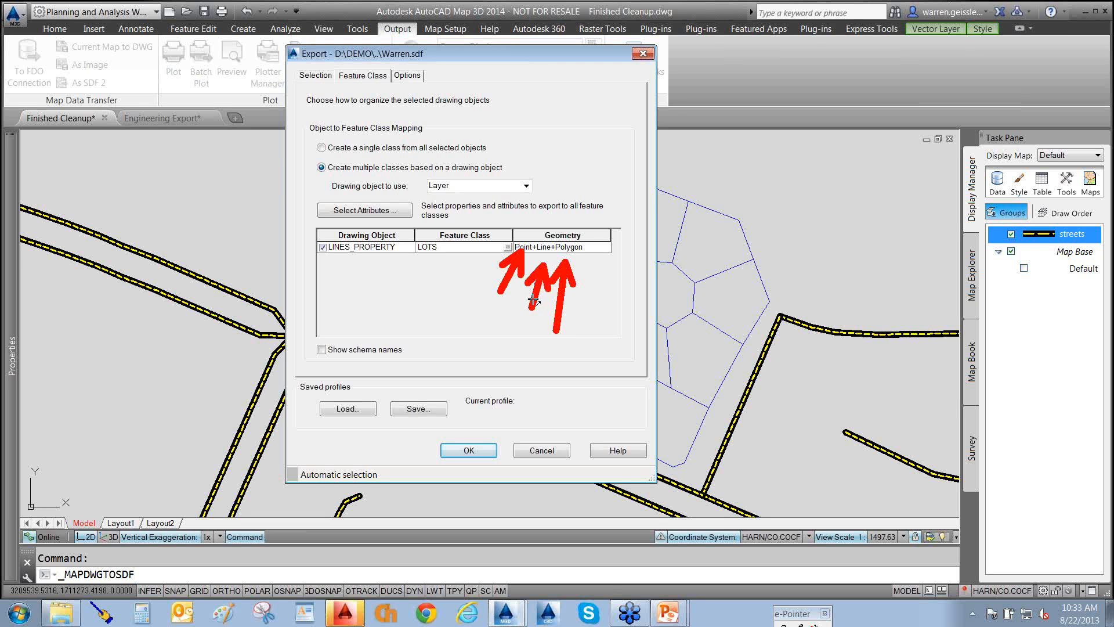
{"action": "key", "text": "Escape"}
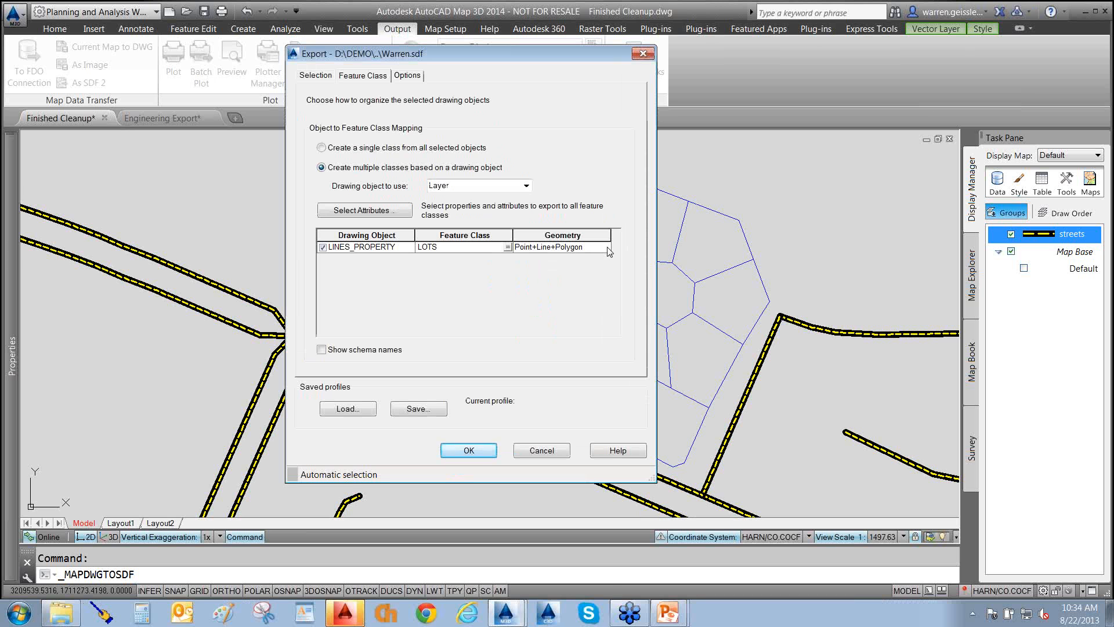
- Set the geometry type of the LOTS feature class to Polygon
{"action": "left_click", "coordinate": [608, 249]}
{"action": "left_click", "coordinate": [607, 249]}
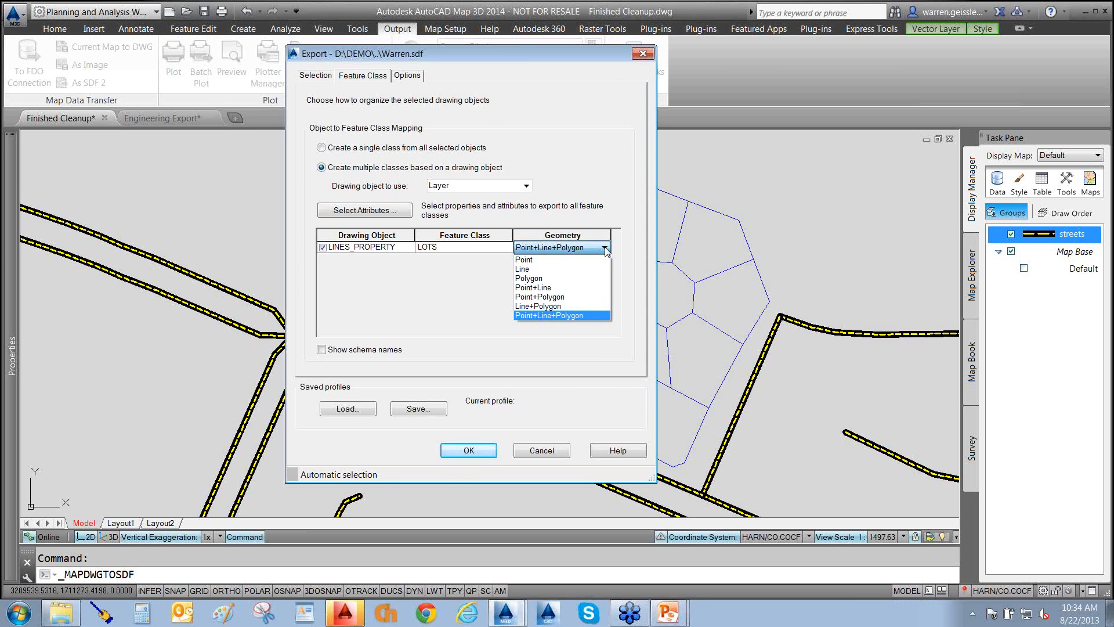
{"action": "left_click", "coordinate": [539, 279]}
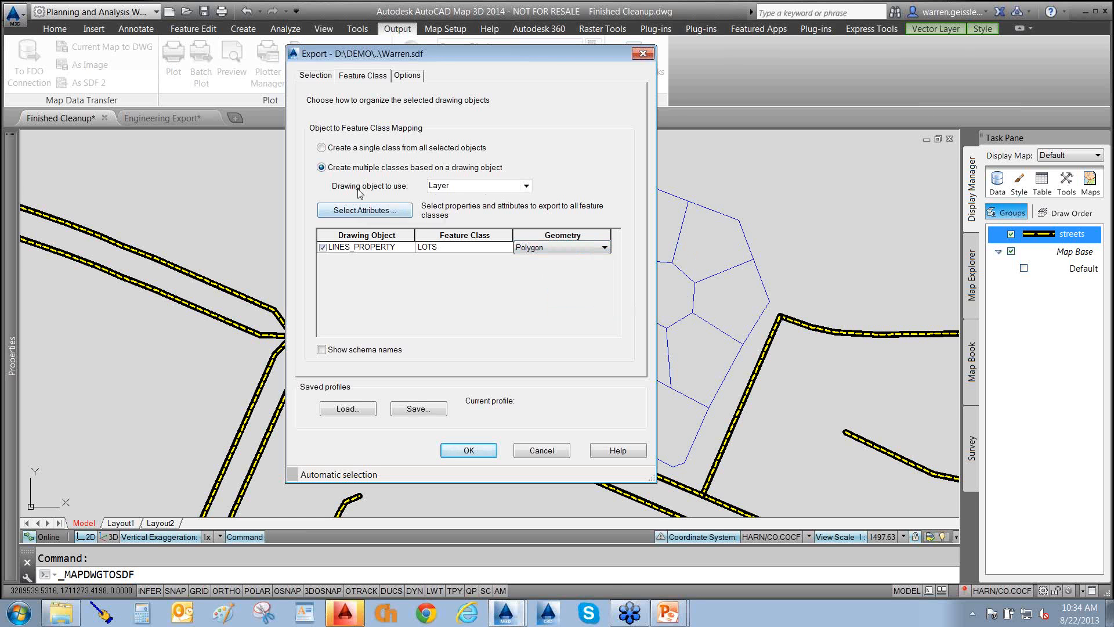
- Add the AREA property to the attributes exported with the feature classes, and look through the available object properties
{"action": "left_click", "coordinate": [399, 214]}
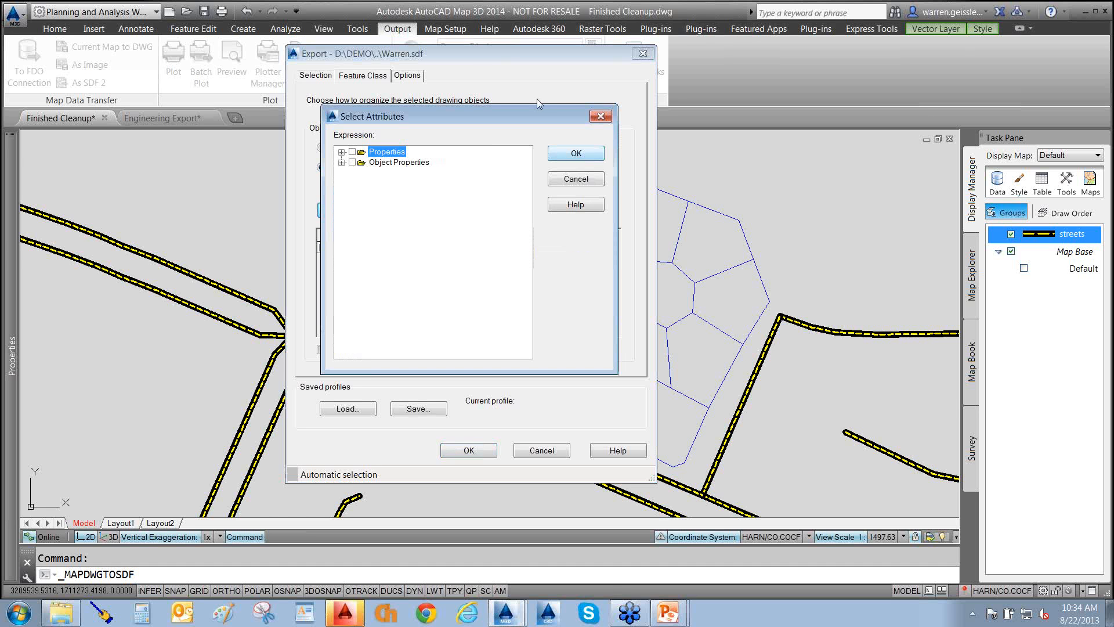
{"action": "left_click", "coordinate": [341, 152]}
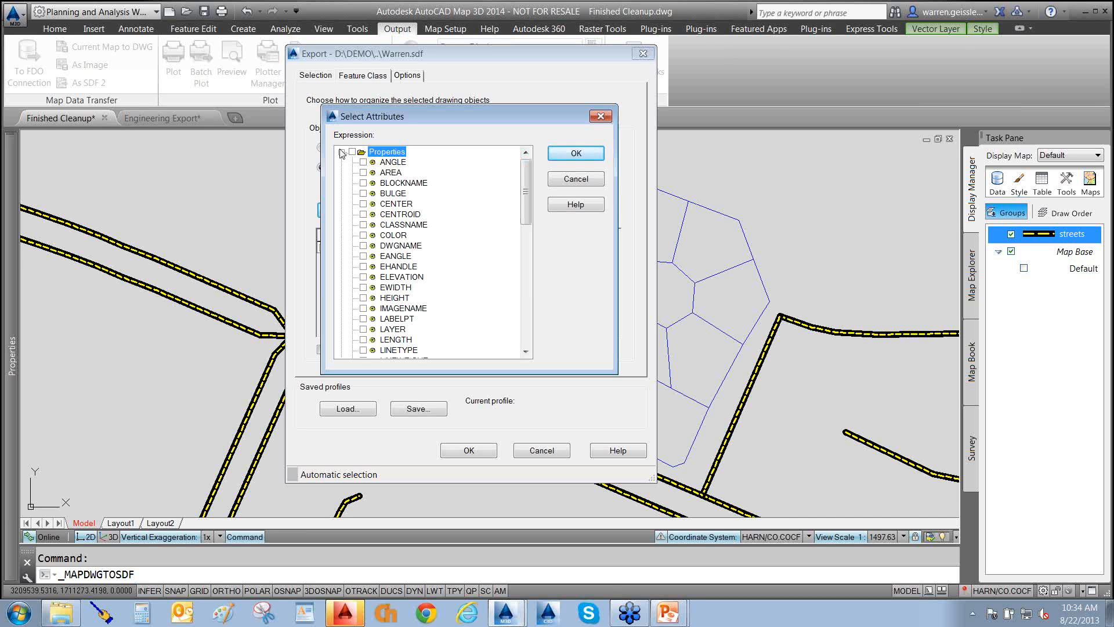
{"action": "left_click", "coordinate": [364, 173]}
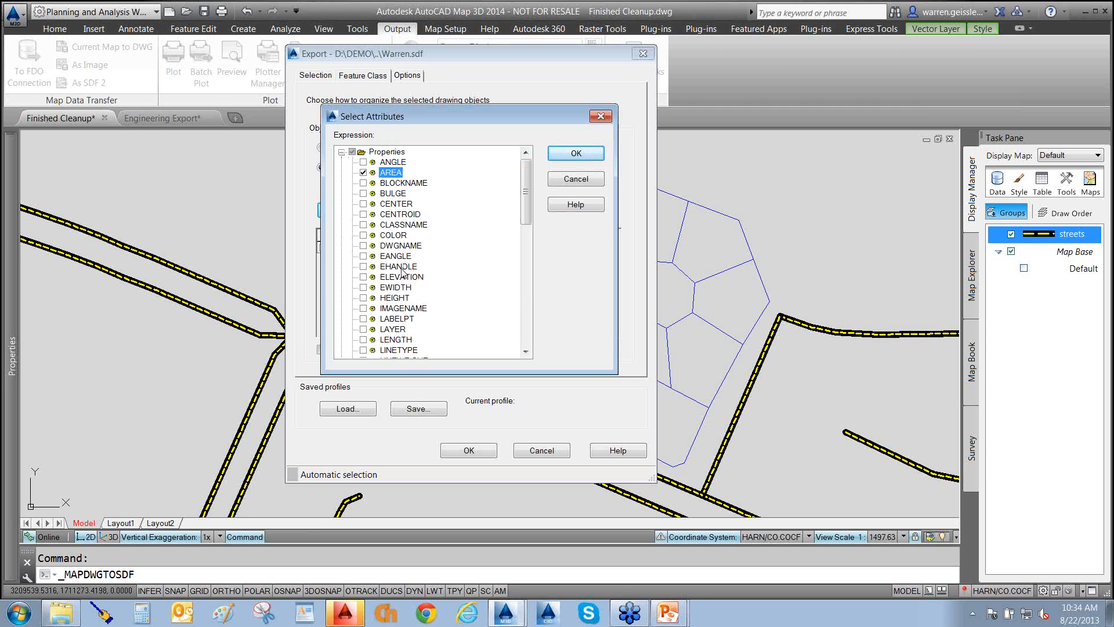
{"action": "left_click_drag", "start_coordinate": [526, 215], "coordinate": [498, 168]}
{"action": "left_click", "coordinate": [341, 151]}
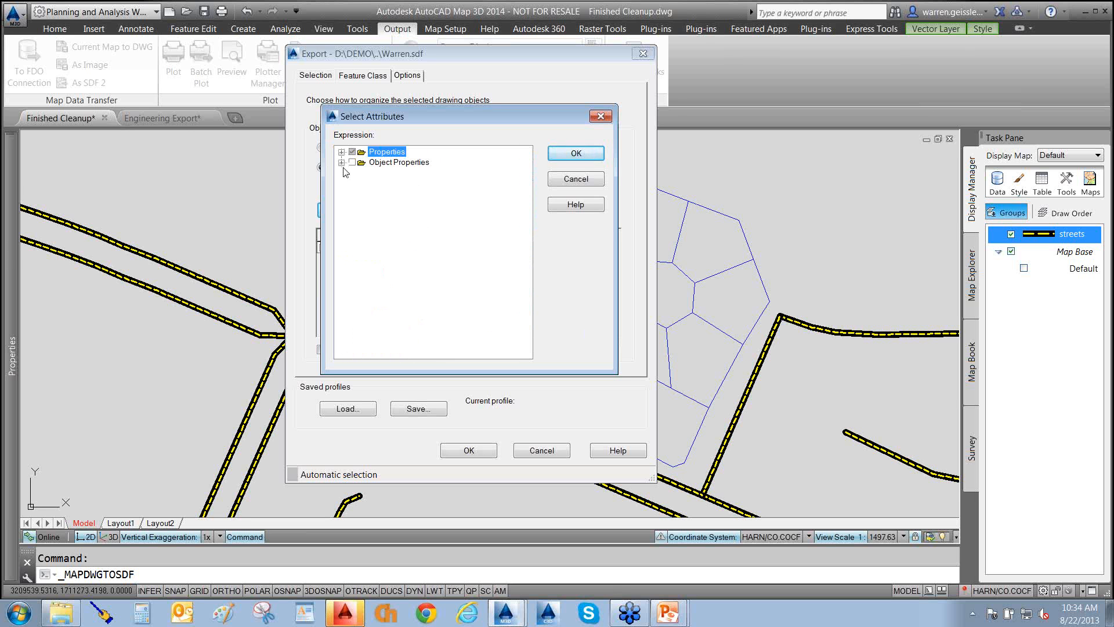
{"action": "left_click", "coordinate": [342, 162]}
{"action": "left_click", "coordinate": [352, 172]}
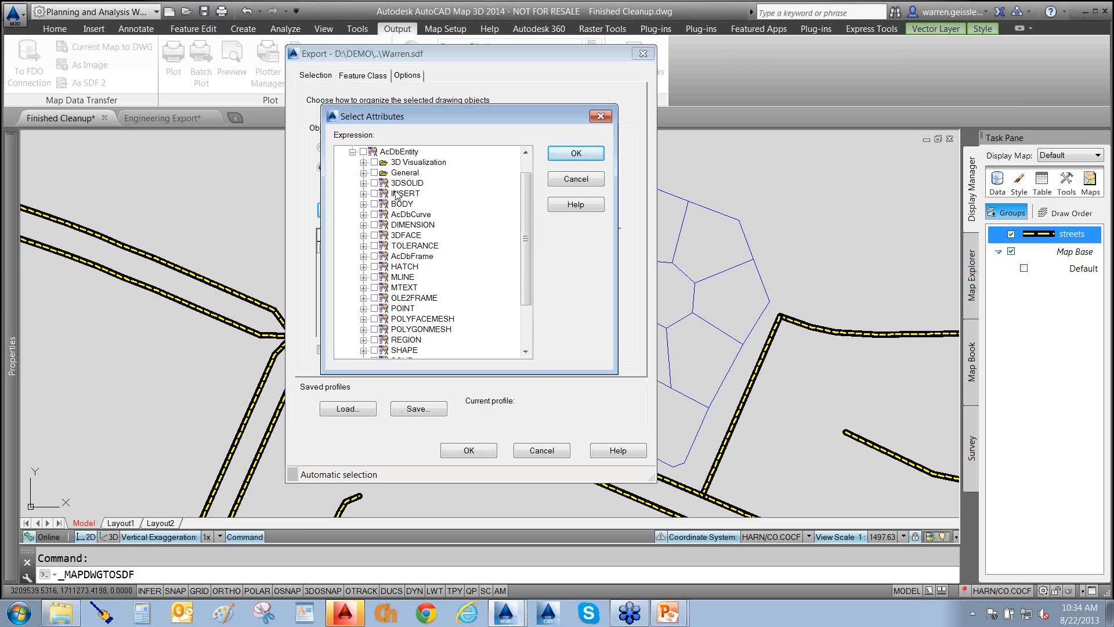
{"action": "left_click_drag", "start_coordinate": [520, 217], "coordinate": [534, 190]}
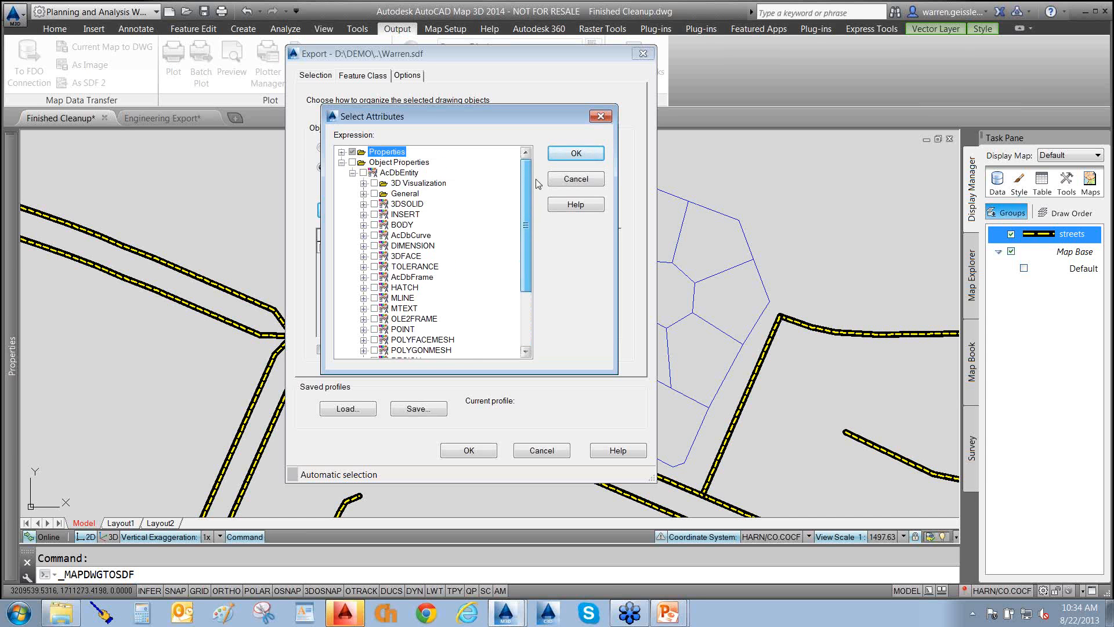
{"action": "left_click", "coordinate": [561, 155]}
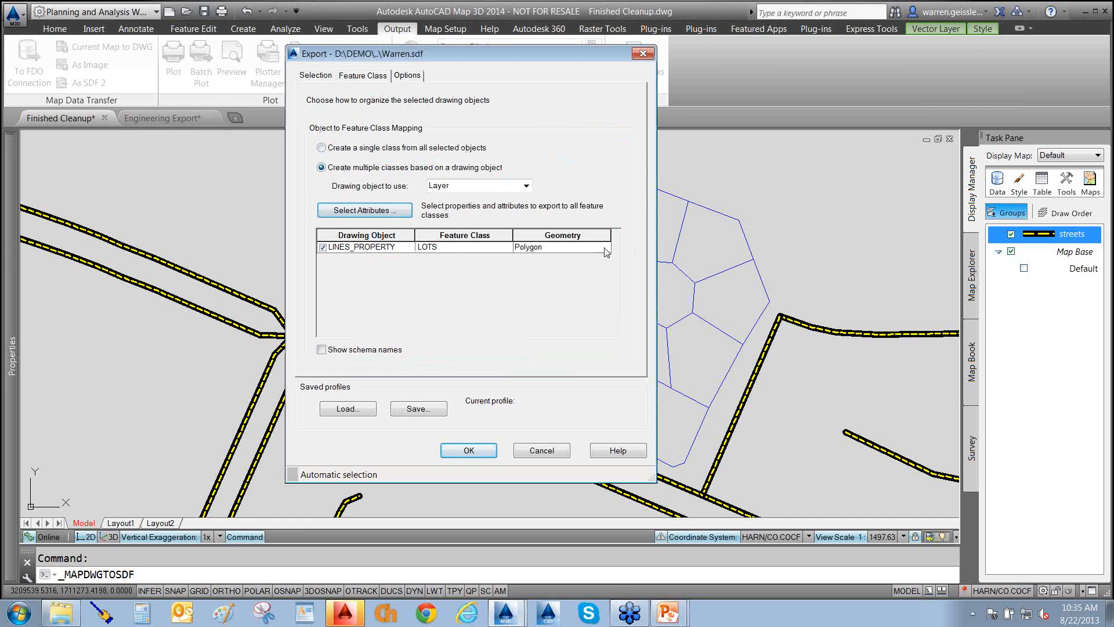
- Enable the export option to treat closed polylines as polygons
{"action": "left_click", "coordinate": [415, 78]}
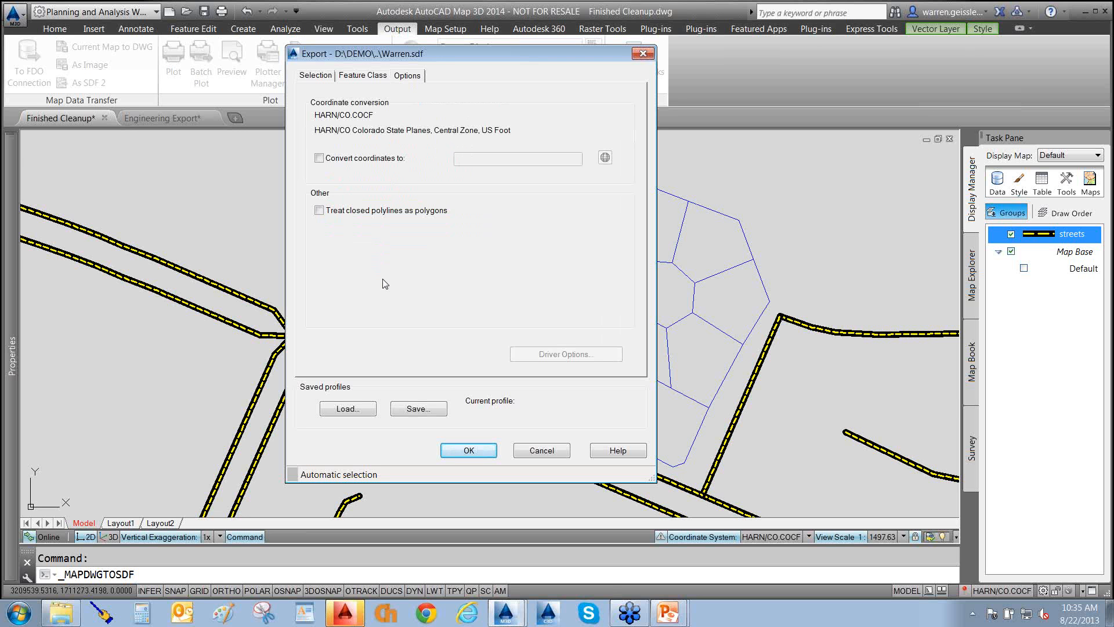
{"action": "left_click_drag", "start_coordinate": [385, 279], "coordinate": [327, 218]}
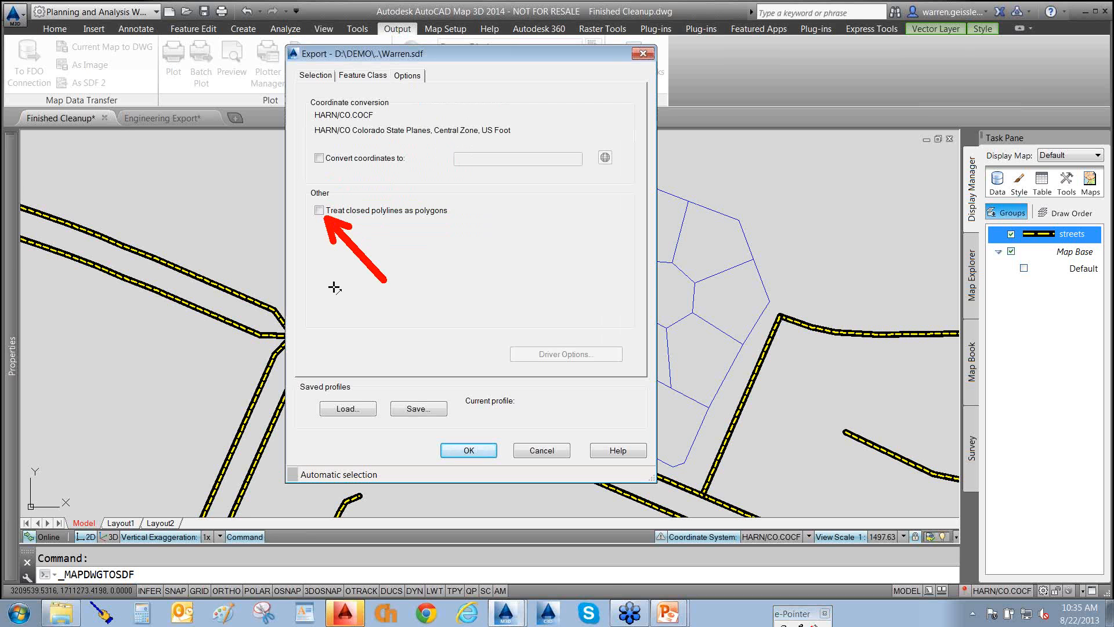
{"action": "left_click_drag", "start_coordinate": [587, 293], "coordinate": [718, 261]}
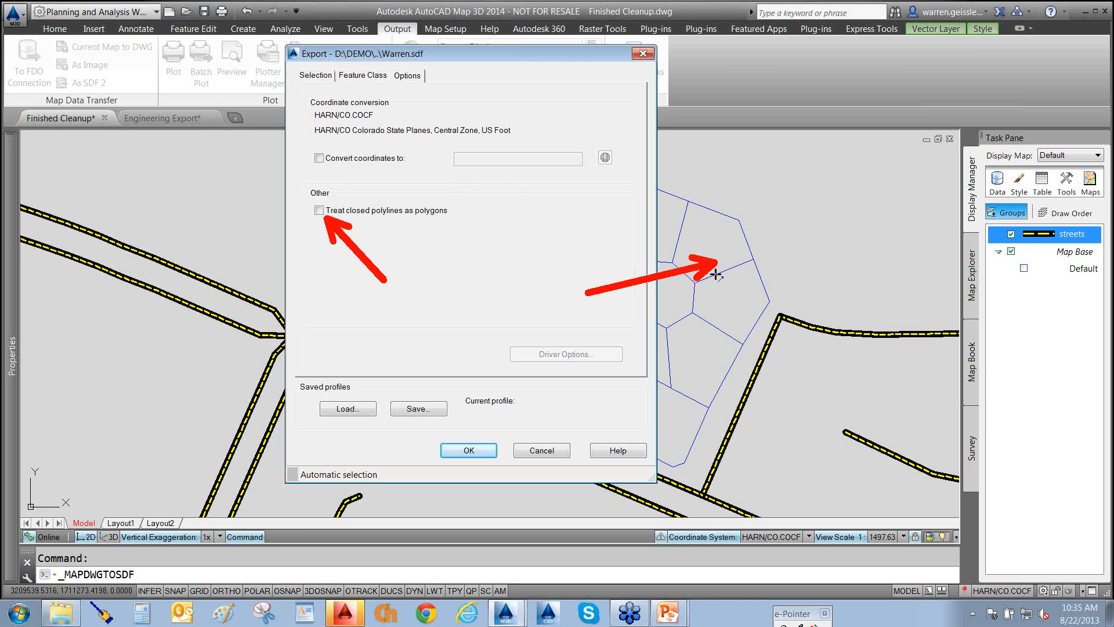
{"action": "key", "text": "Escape"}
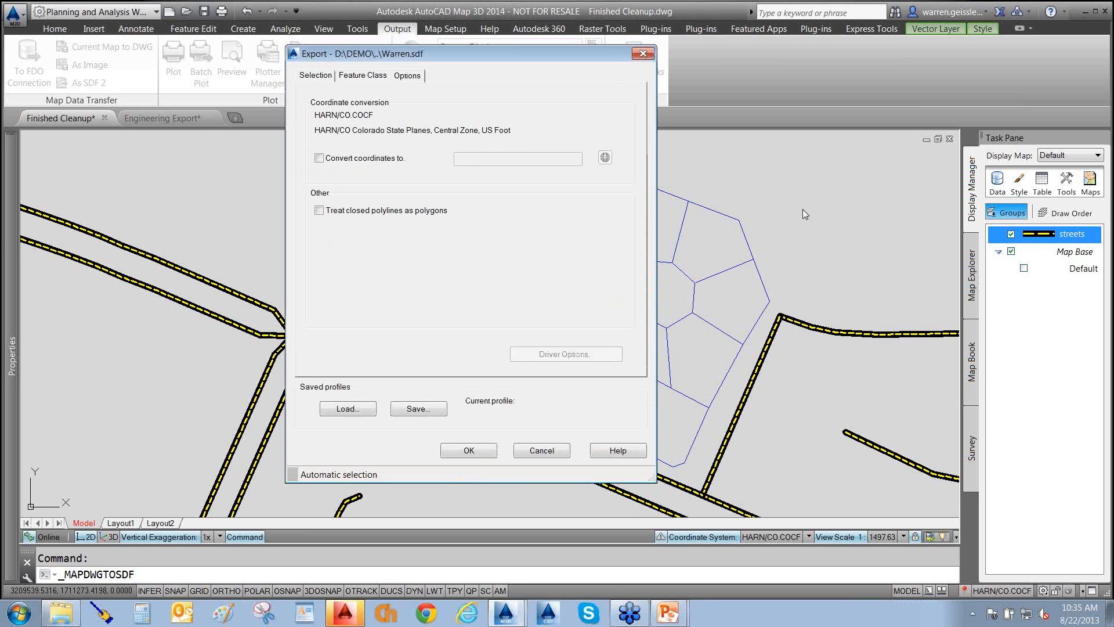
{"action": "left_click_drag", "start_coordinate": [835, 184], "coordinate": [744, 246]}
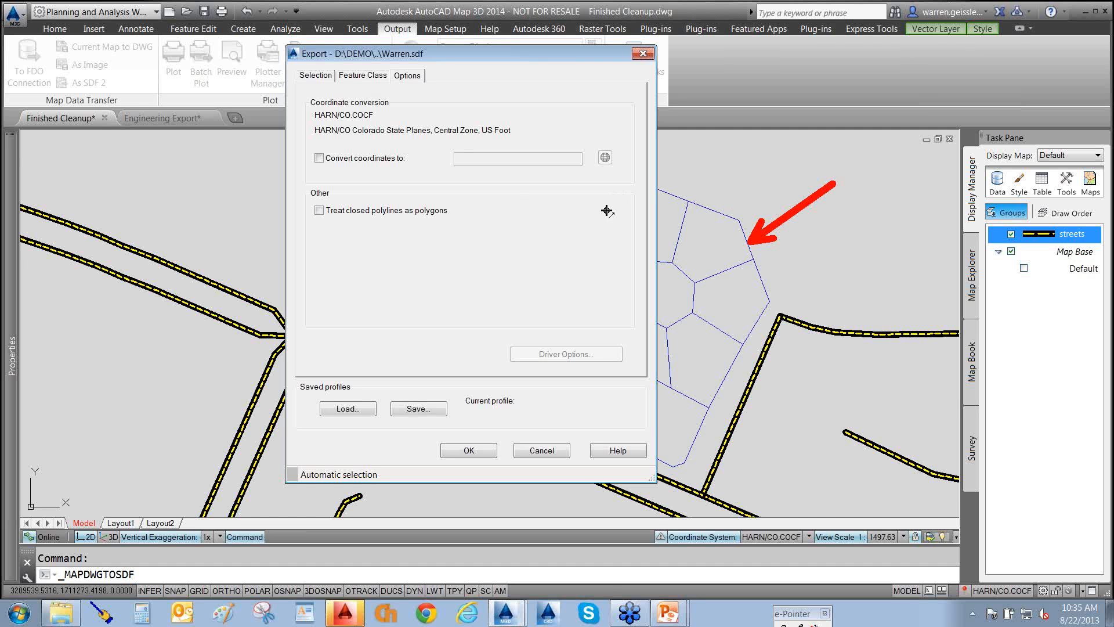
{"action": "left_click_drag", "start_coordinate": [608, 211], "coordinate": [447, 212]}
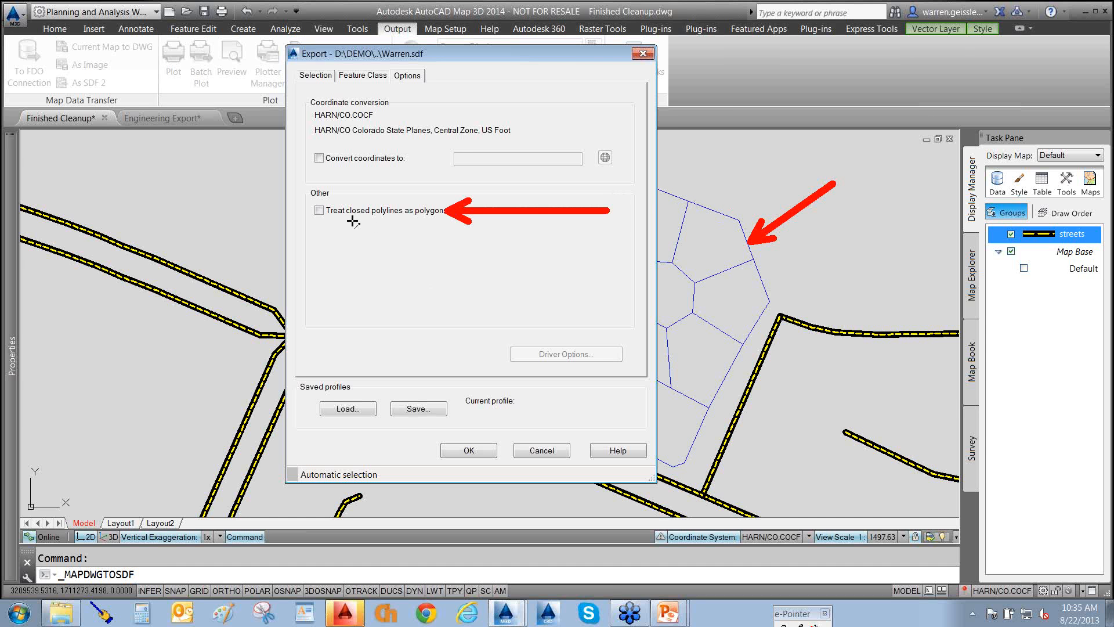
{"action": "left_click", "coordinate": [319, 210]}
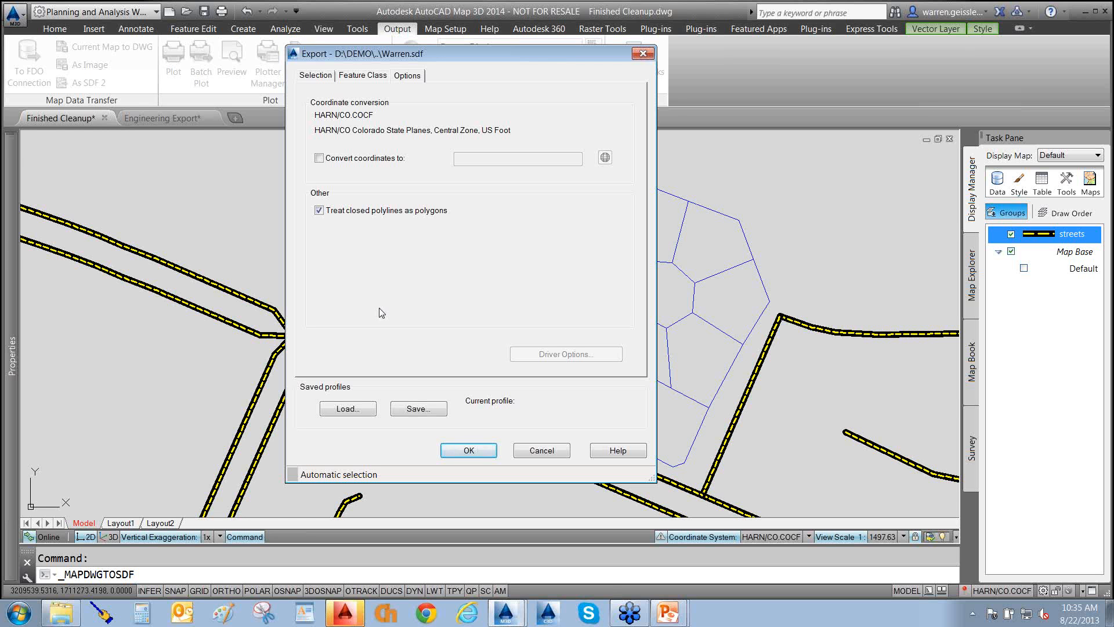
{"action": "left_click_drag", "start_coordinate": [378, 307], "coordinate": [332, 233]}
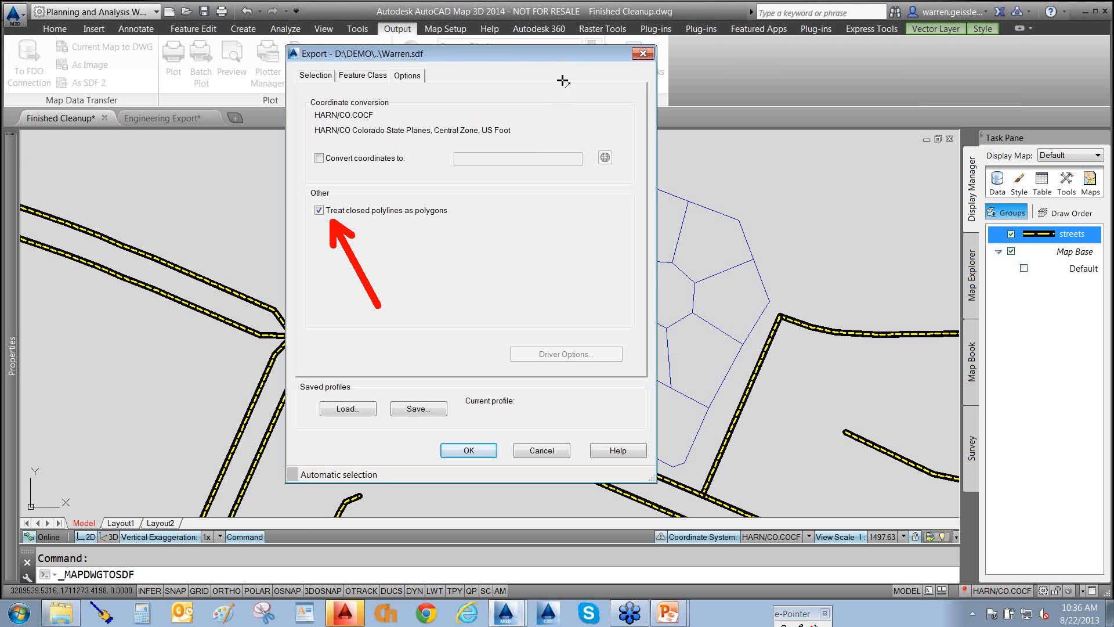
{"action": "left_click_drag", "start_coordinate": [562, 74], "coordinate": [437, 110]}
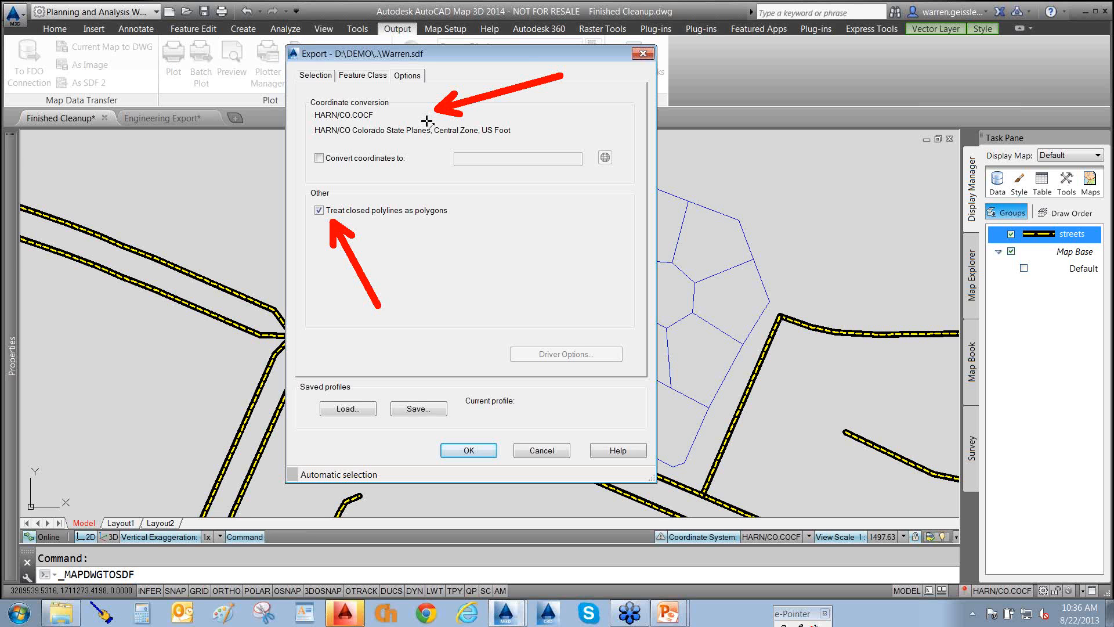
{"action": "mouse_move", "coordinate": [462, 254]}
{"action": "left_mouse_down"}
{"action": "mouse_move", "coordinate": [535, 164]}
{"action": "mouse_move", "coordinate": [508, 198]}
{"action": "left_mouse_up"}
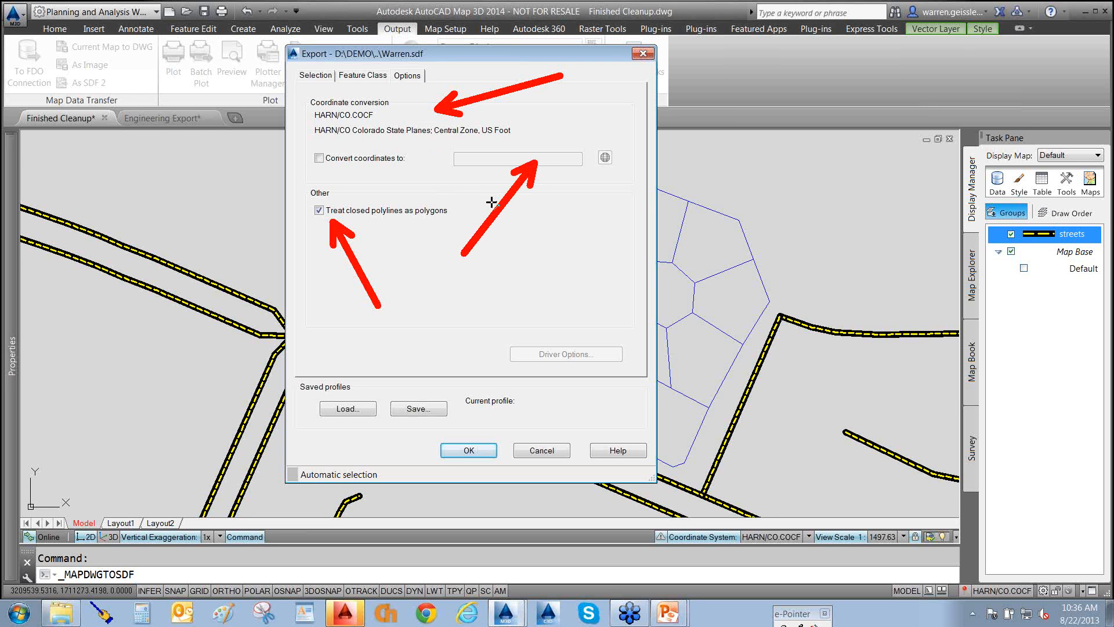
{"action": "key", "text": "Escape"}
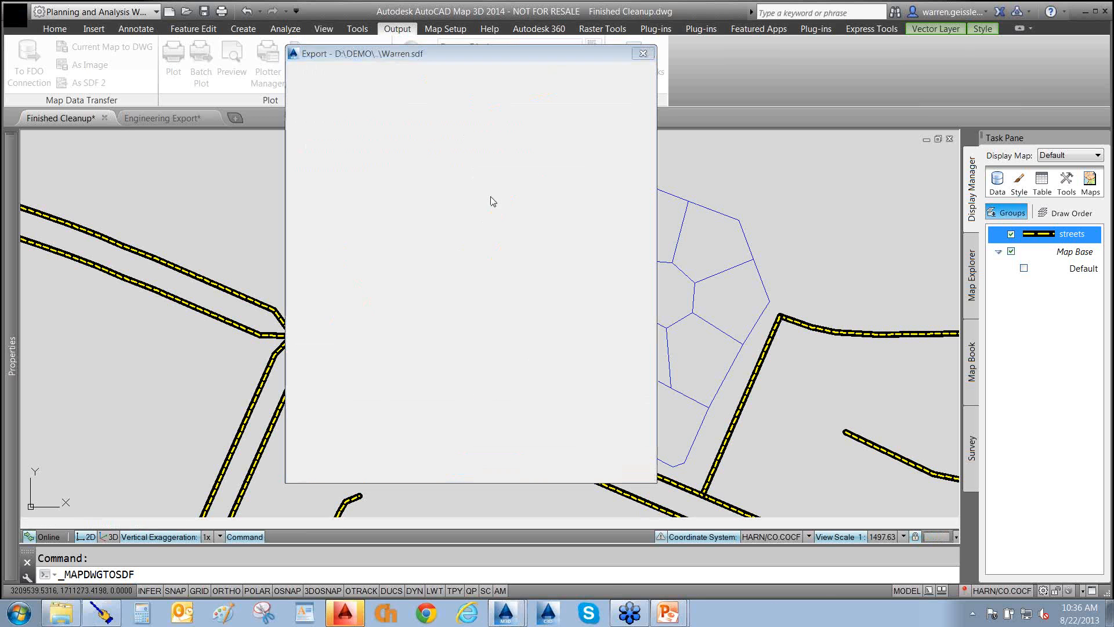
{"action": "left_click_drag", "start_coordinate": [476, 222], "coordinate": [501, 170]}
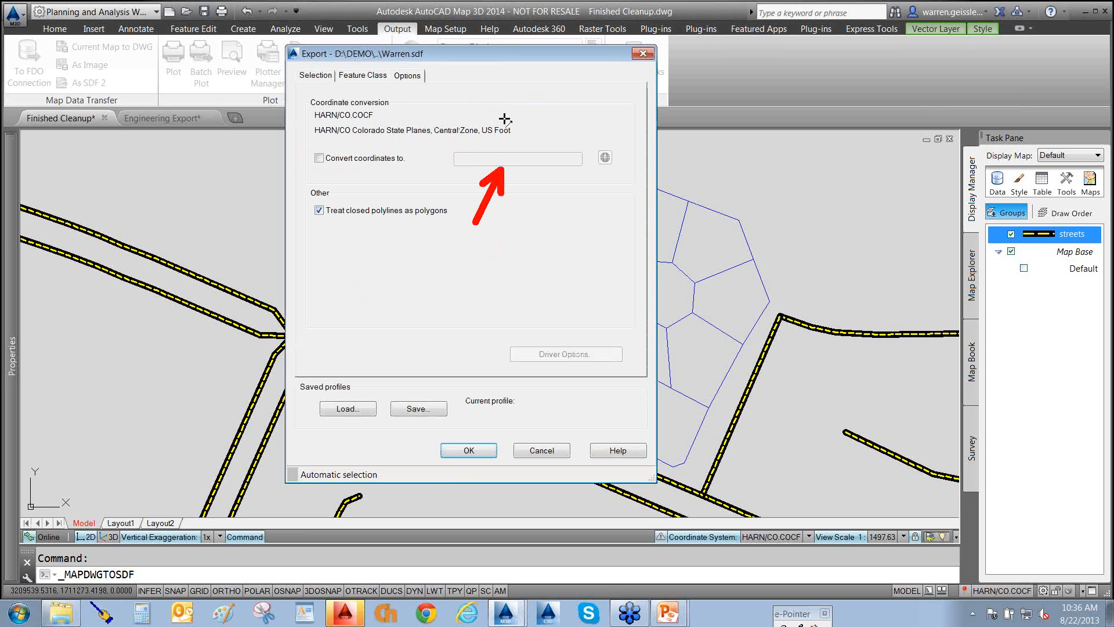
{"action": "left_click_drag", "start_coordinate": [506, 118], "coordinate": [397, 118]}
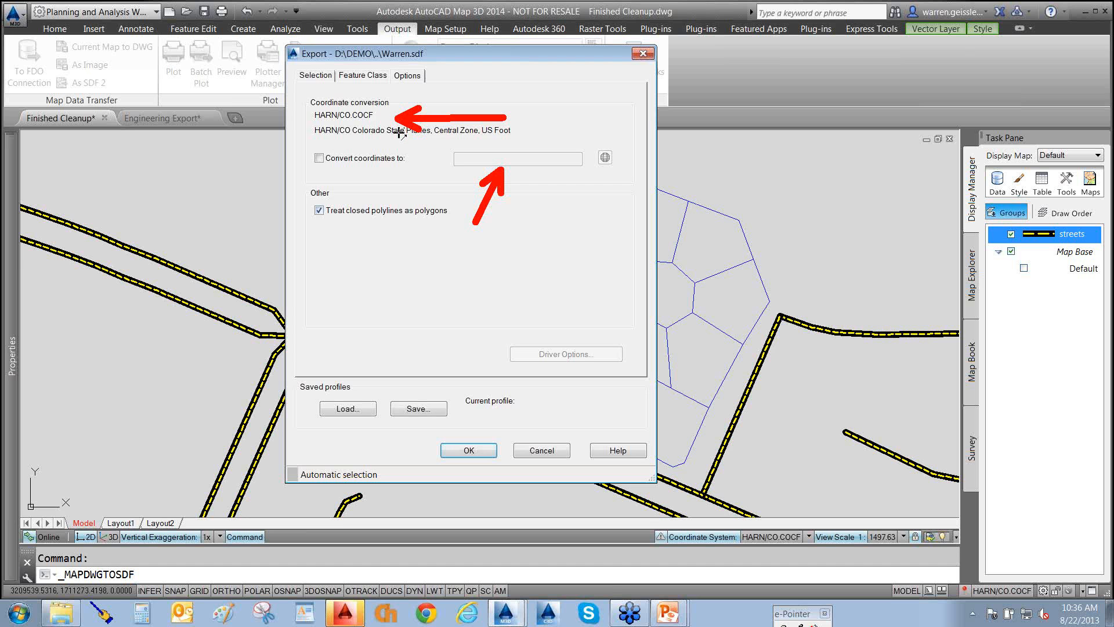
{"action": "key", "text": "Escape"}
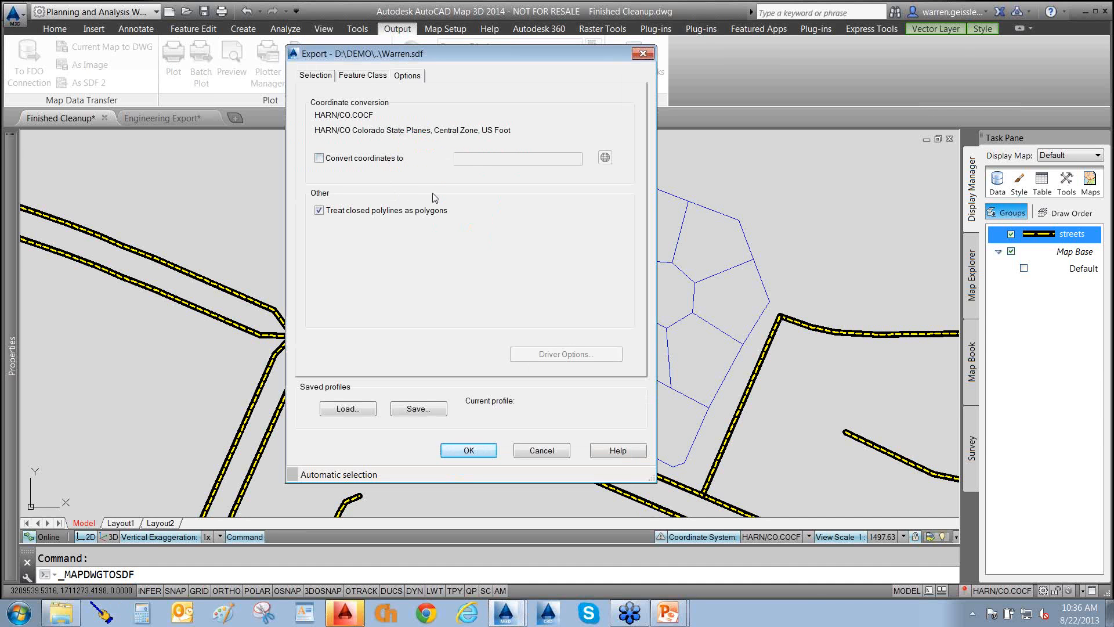
{"action": "left_click_drag", "start_coordinate": [449, 188], "coordinate": [393, 393]}
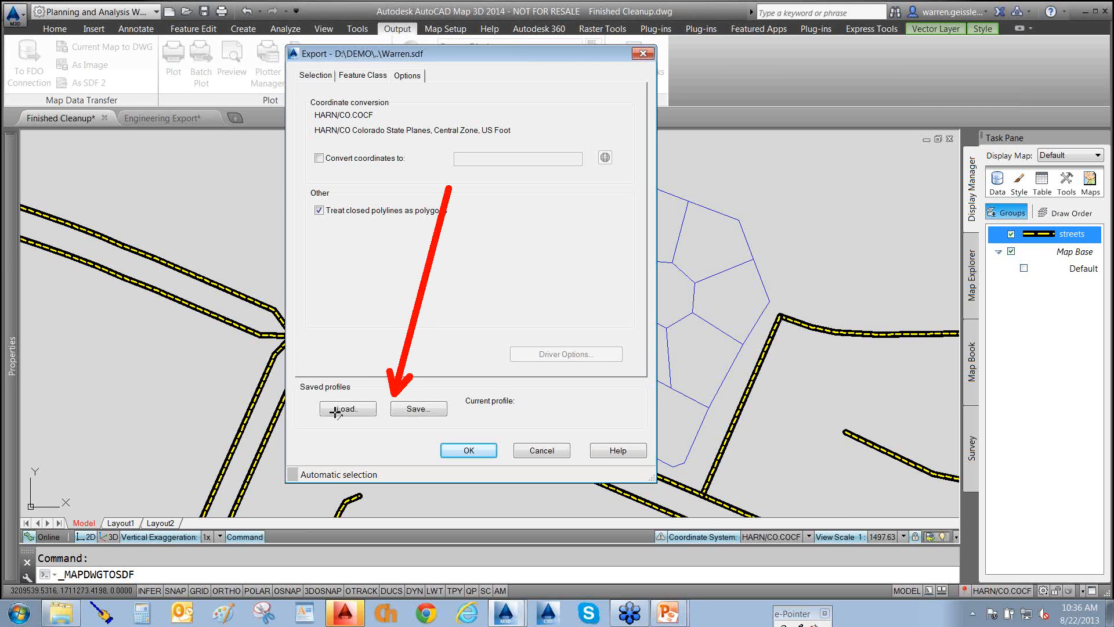
{"action": "key", "text": "Escape"}
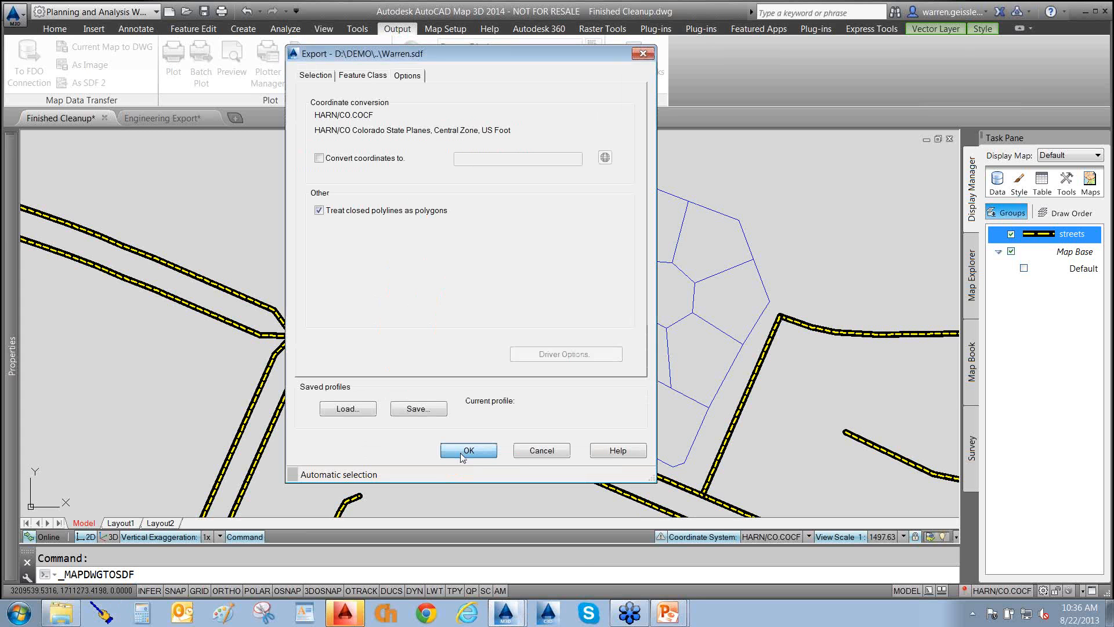
- Run the SDF export with the configured settings and check the exported object count in the command history
{"action": "left_click", "coordinate": [462, 456]}
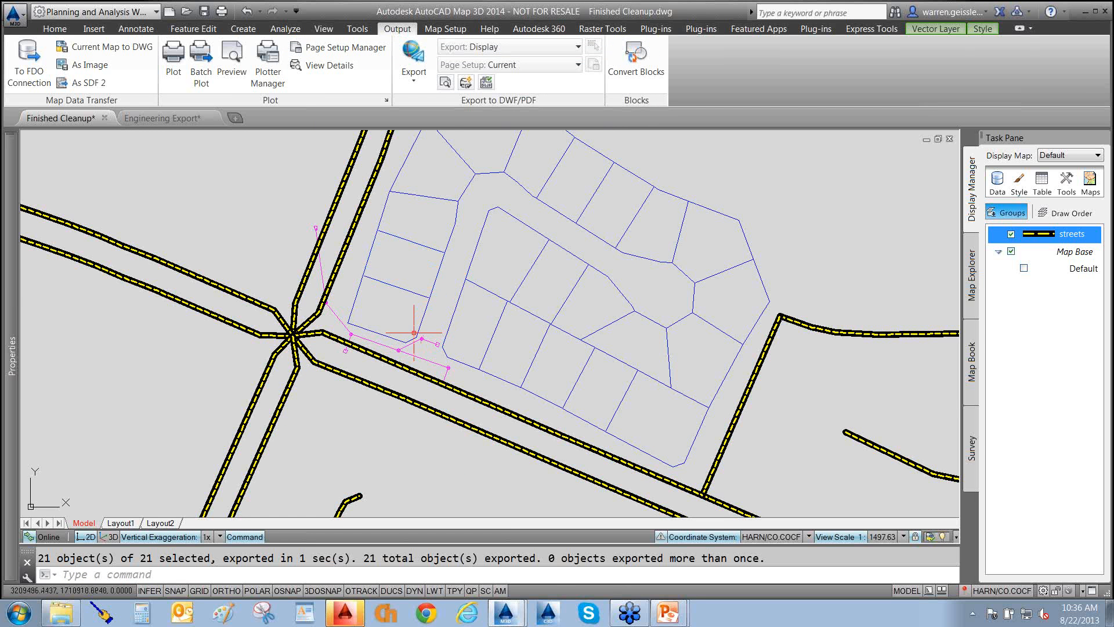
{"action": "left_click_drag", "start_coordinate": [249, 328], "coordinate": [131, 560]}
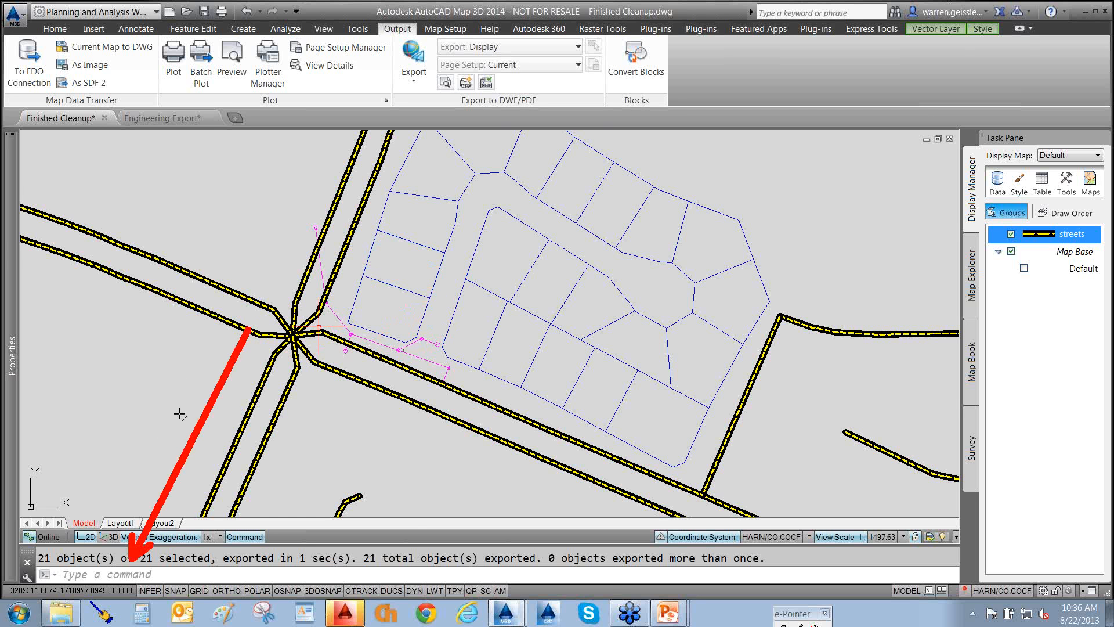
{"action": "left_click_drag", "start_coordinate": [487, 349], "coordinate": [426, 545]}
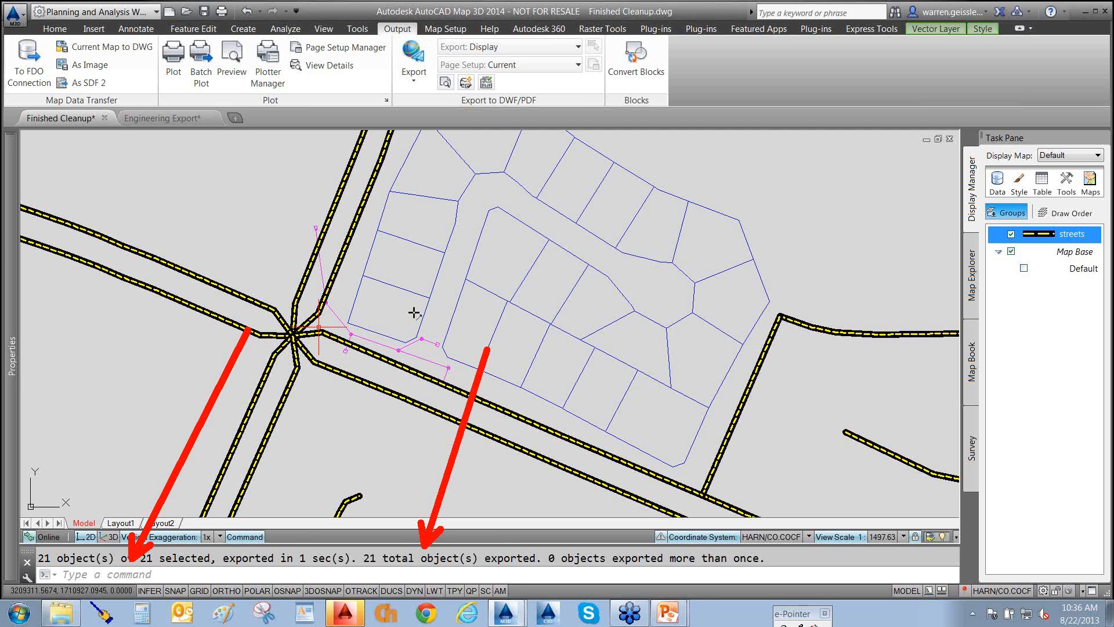
{"action": "key", "text": "Escape"}
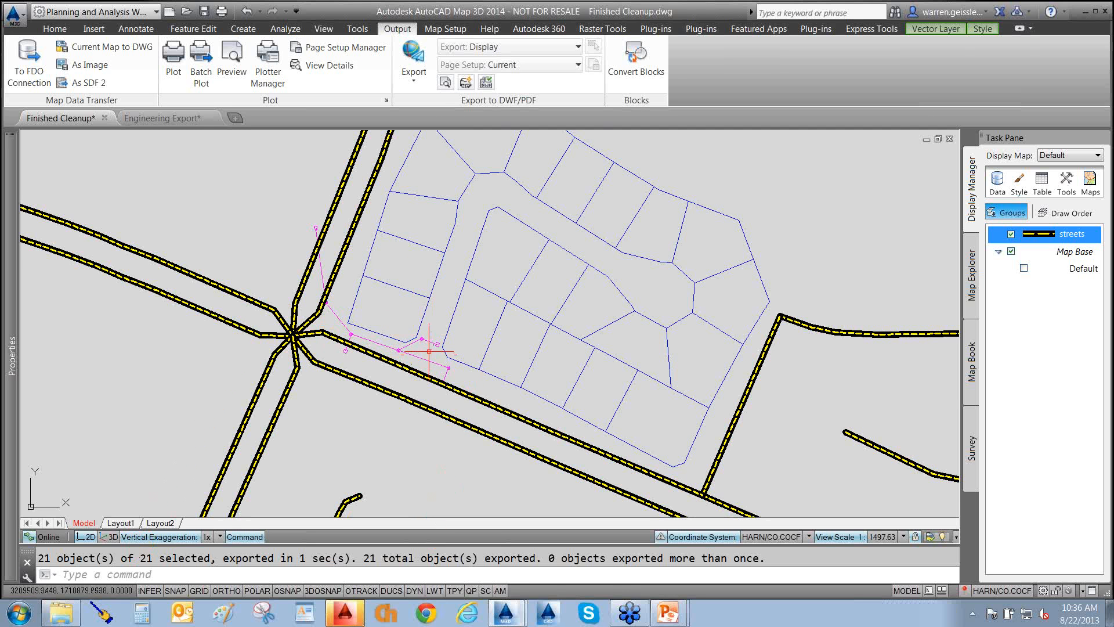
- Repeat the SDF export and choose to append the new data to the SDF file written by the previous export
{"action": "scroll", "coordinate": [428, 349], "scroll_direction": "down", "scroll_amount": 1}
{"action": "key", "text": "Return"}
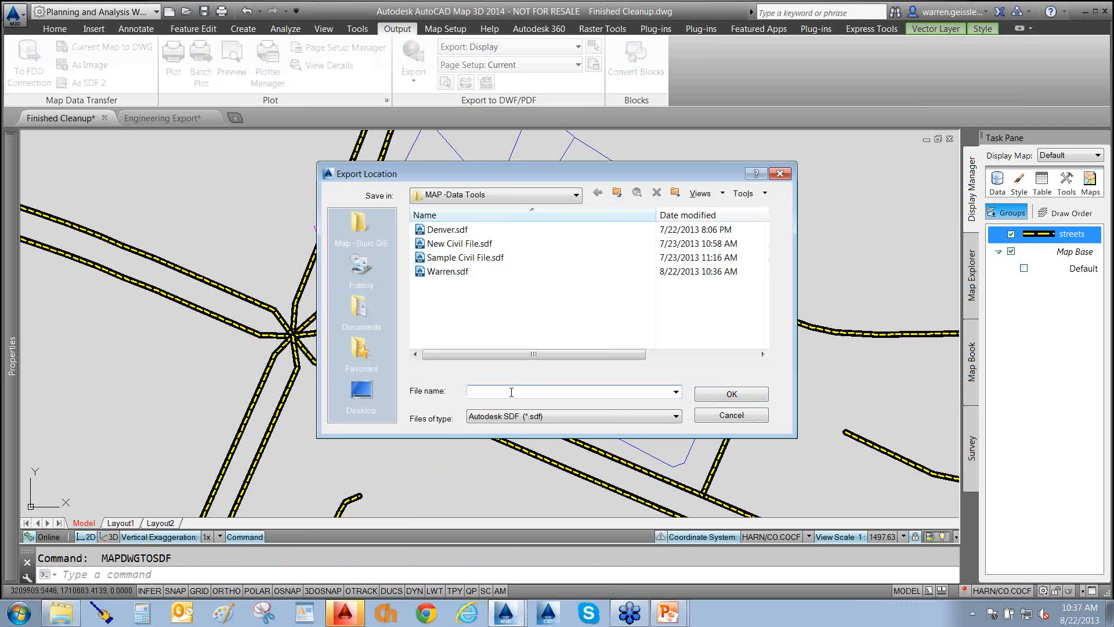
{"action": "left_click", "coordinate": [430, 272]}
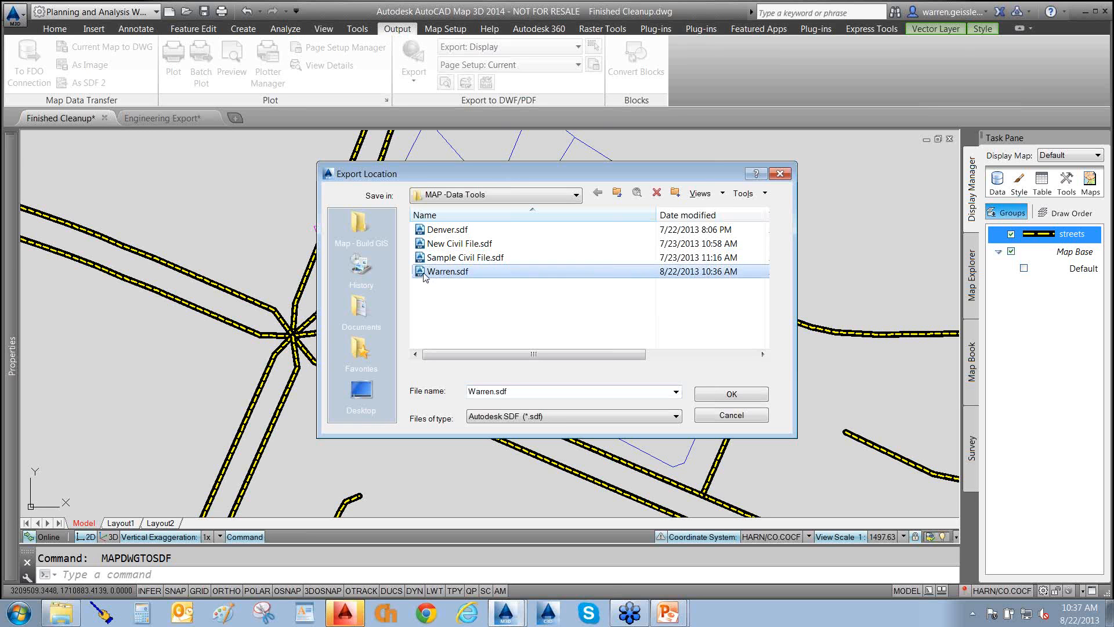
{"action": "left_click", "coordinate": [739, 400]}
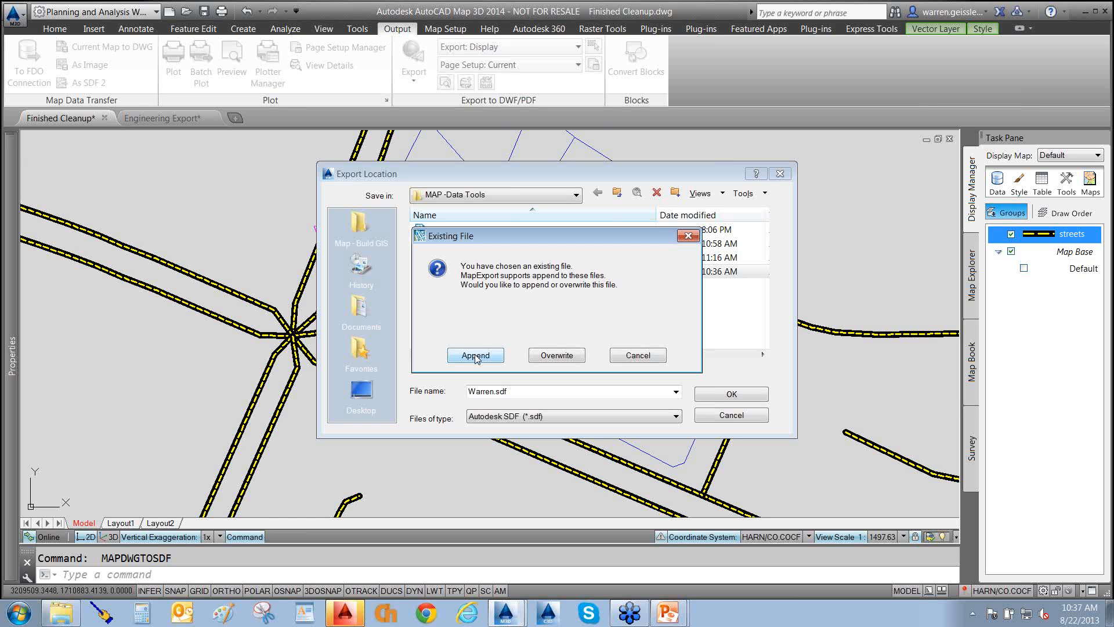
{"action": "left_click", "coordinate": [475, 356]}
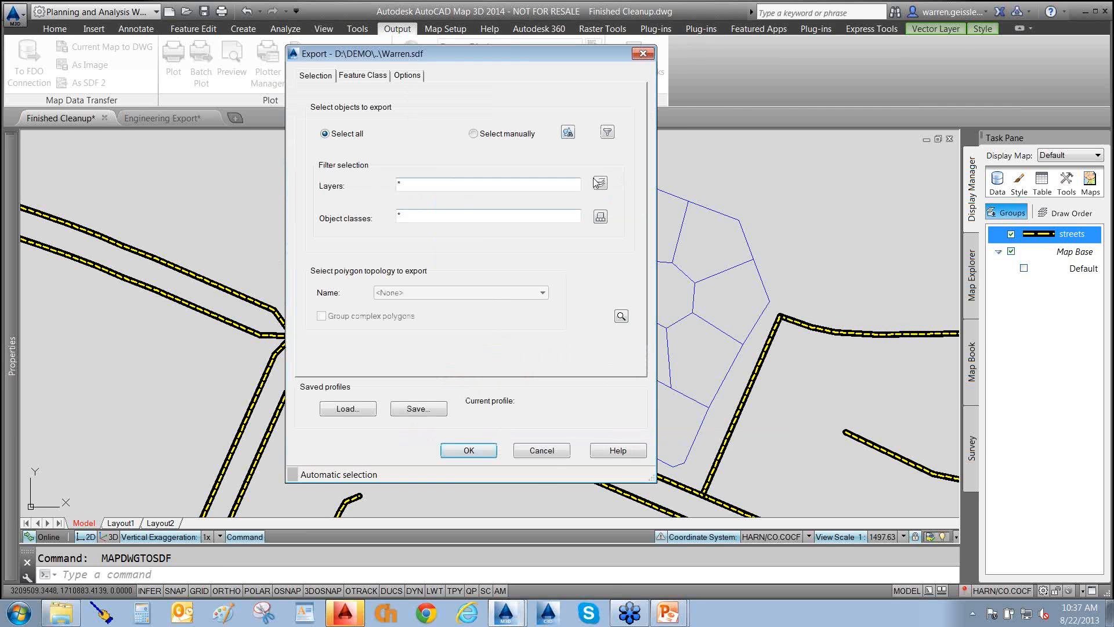
- Limit the objects to export to the LINES_STORM and POINTS_STORM layers
{"action": "left_click", "coordinate": [600, 184]}
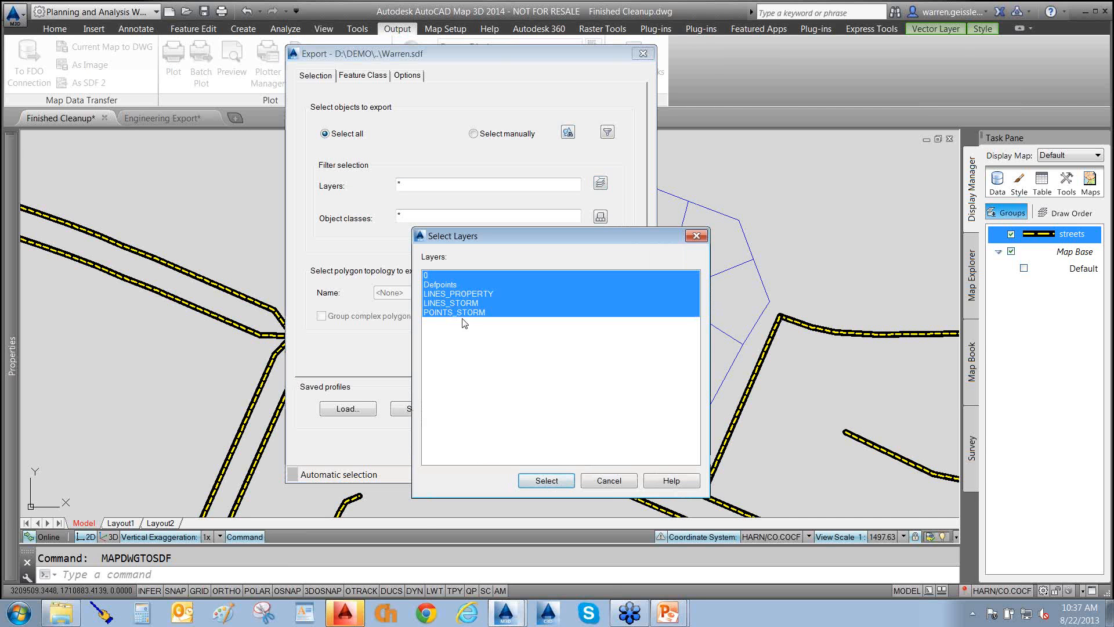
{"action": "left_click", "coordinate": [456, 305]}
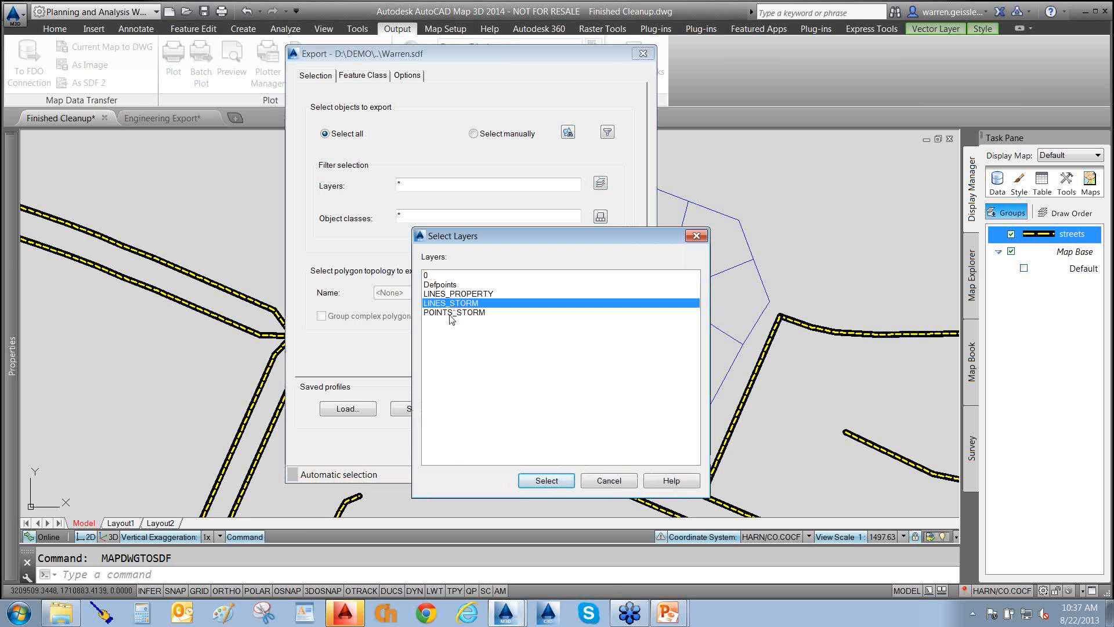
{"action": "left_click", "coordinate": [452, 313], "text": "shift"}
{"action": "left_click", "coordinate": [546, 481]}
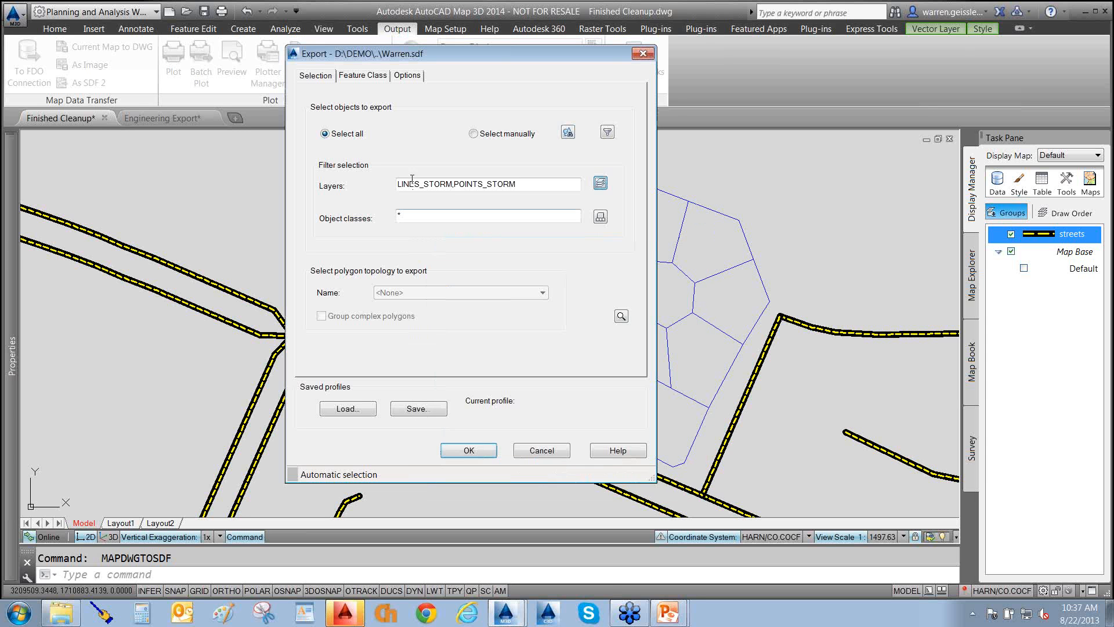
- Create multiple feature classes based on layer, with Line geometry for LINES_STORM and Point geometry for POINTS_STORM
{"action": "left_click", "coordinate": [361, 76]}
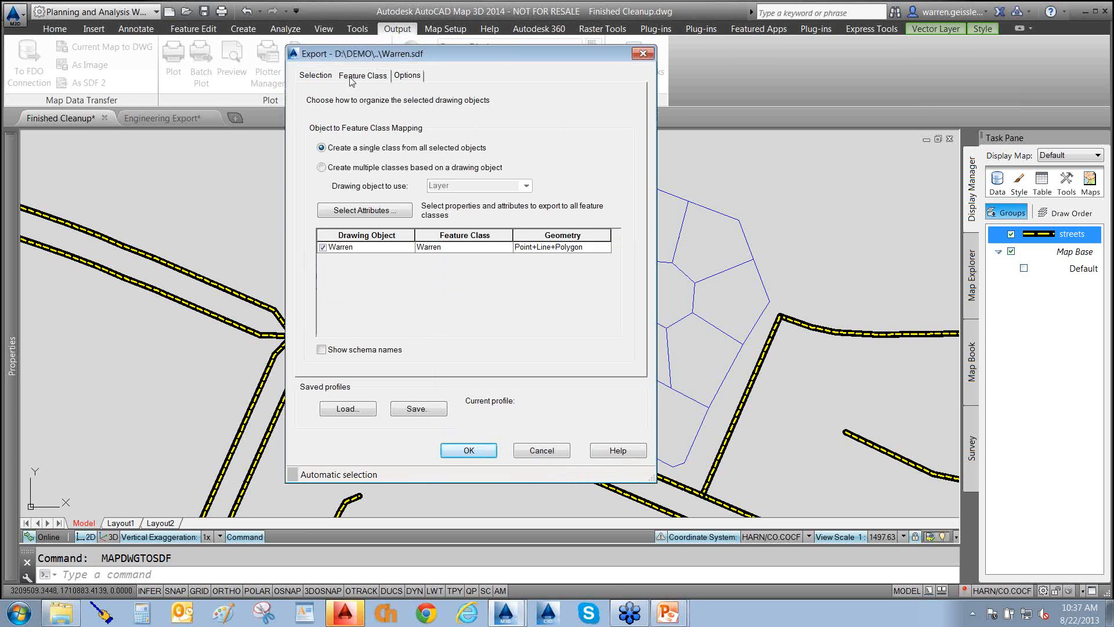
{"action": "left_click", "coordinate": [323, 168]}
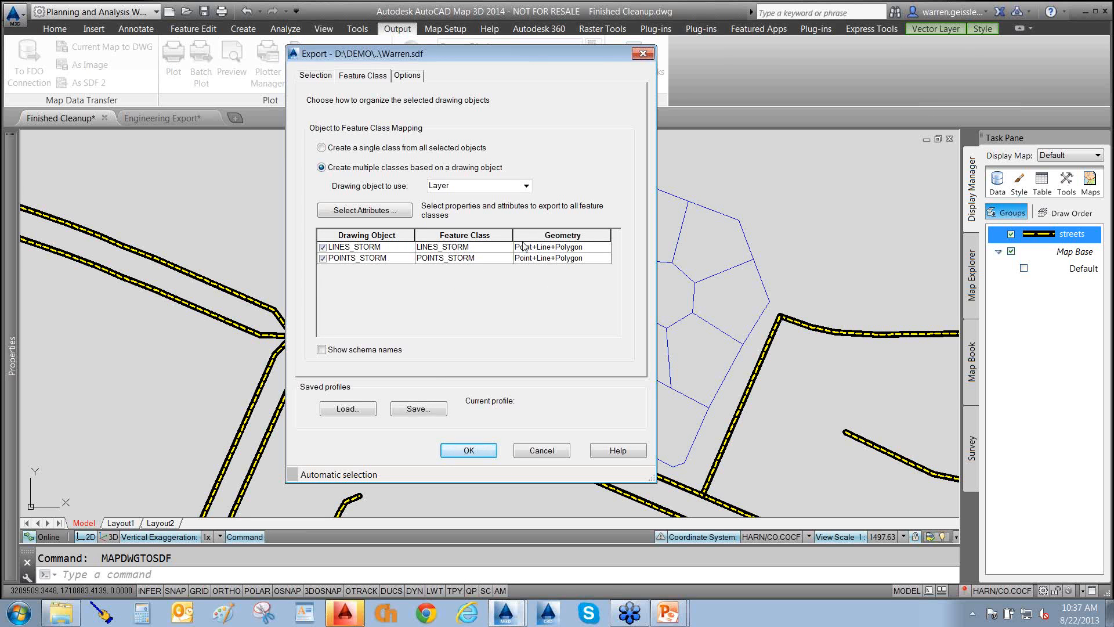
{"action": "left_click", "coordinate": [588, 248]}
{"action": "left_click", "coordinate": [588, 250]}
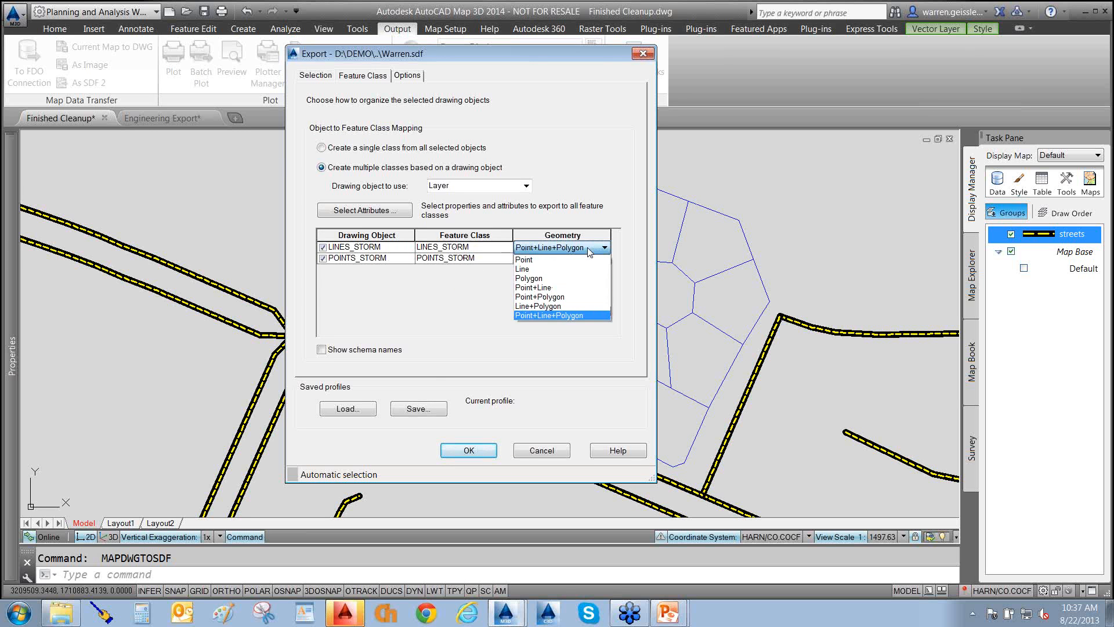
{"action": "left_click", "coordinate": [540, 264]}
{"action": "left_click", "coordinate": [540, 261]}
{"action": "left_click", "coordinate": [539, 260]}
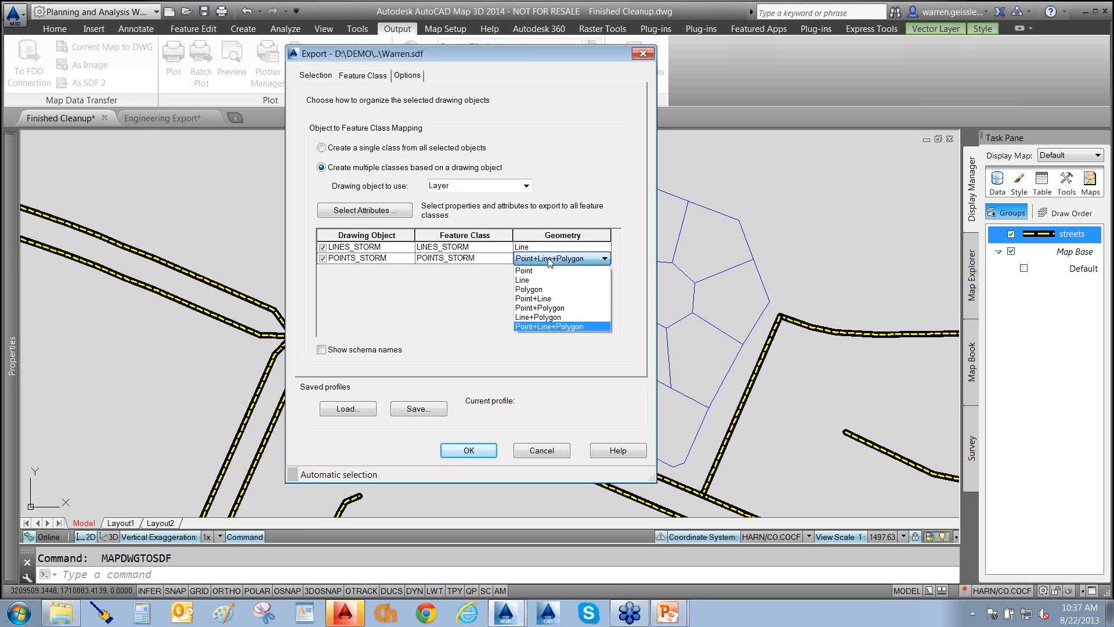
{"action": "left_click", "coordinate": [530, 271]}
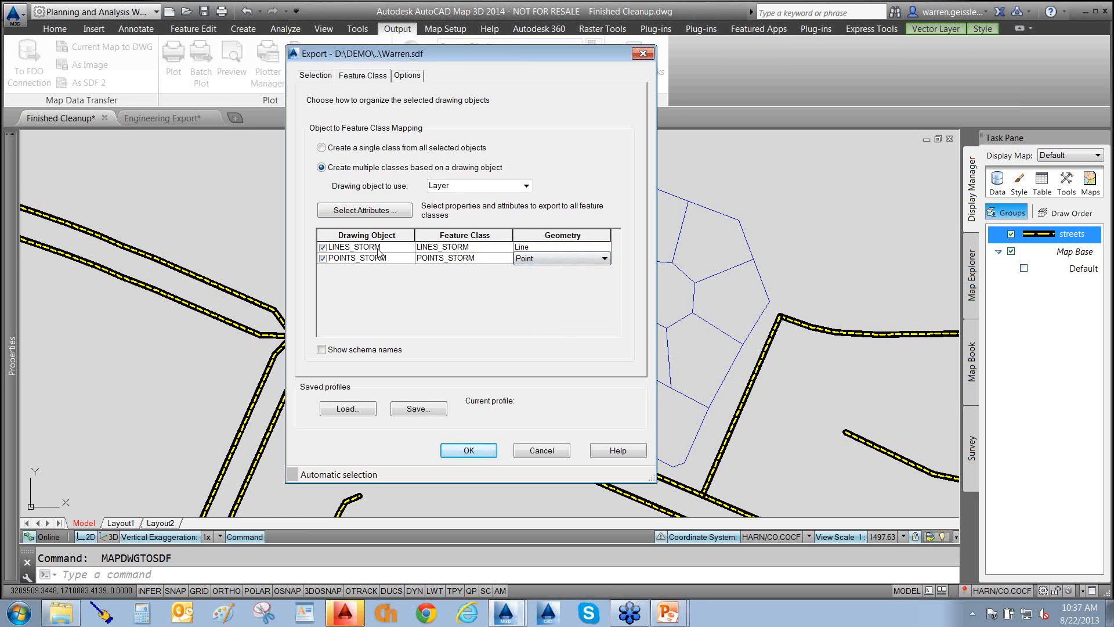
- Review the coordinate conversion and polygon options, leaving closed polylines untreated as polygons, and run the storm layer export
{"action": "left_click", "coordinate": [406, 75]}
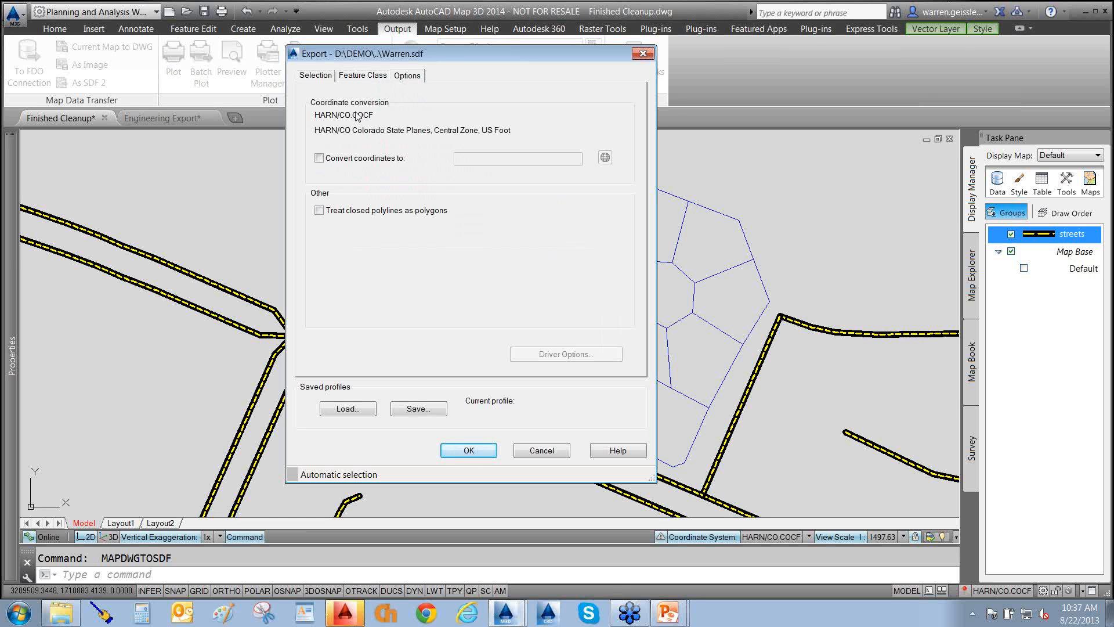
{"action": "left_click", "coordinate": [374, 77]}
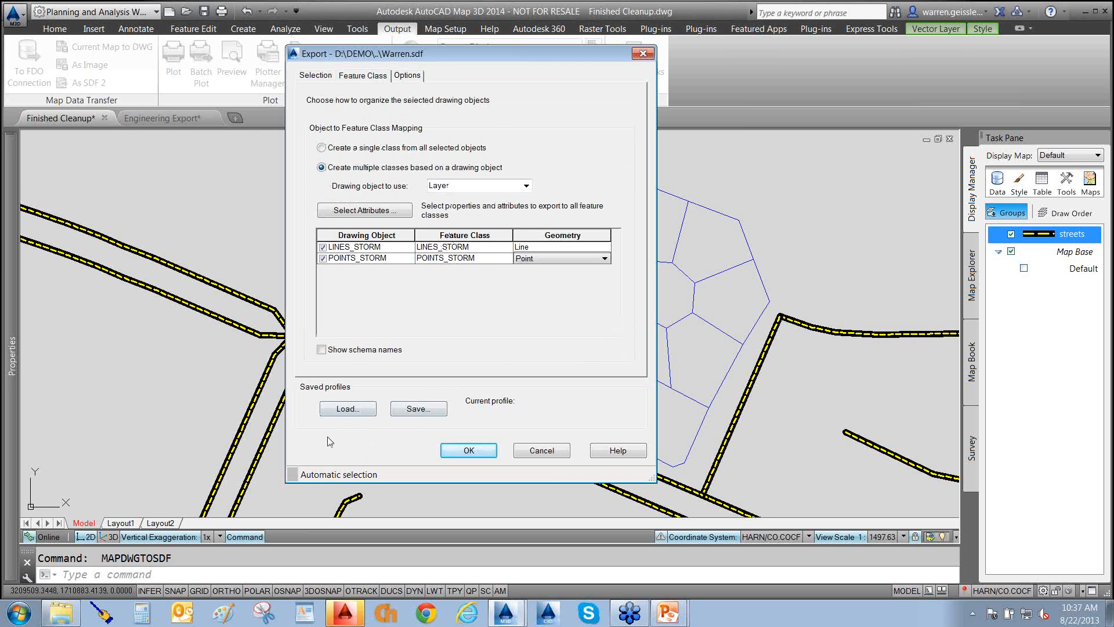
{"action": "left_click", "coordinate": [469, 451]}
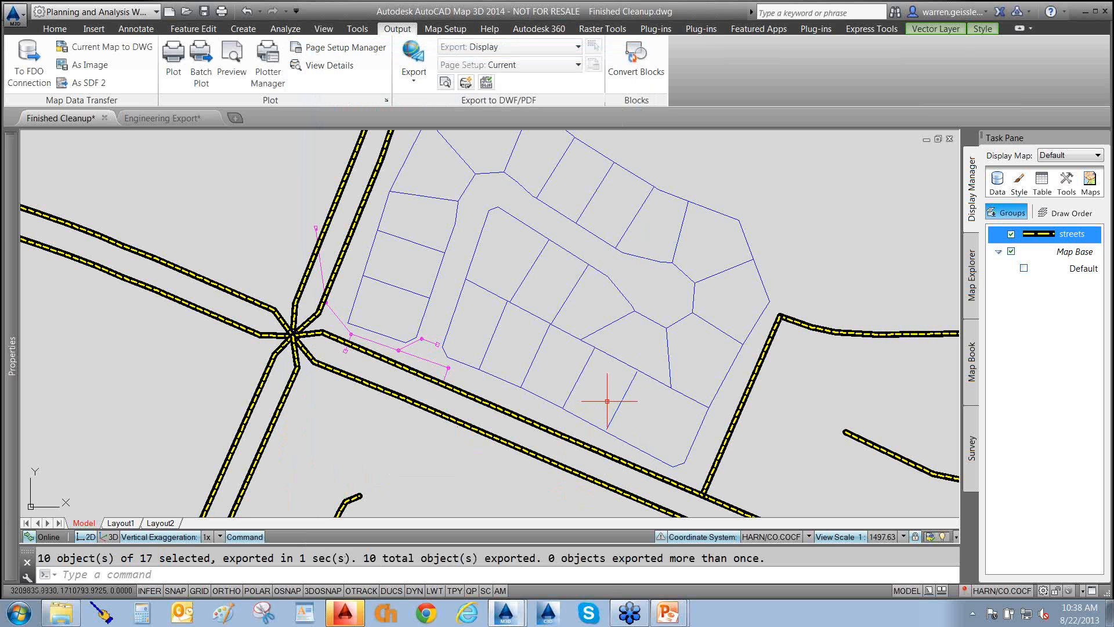
- Create a new blank drawing
{"action": "left_click", "coordinate": [175, 16]}
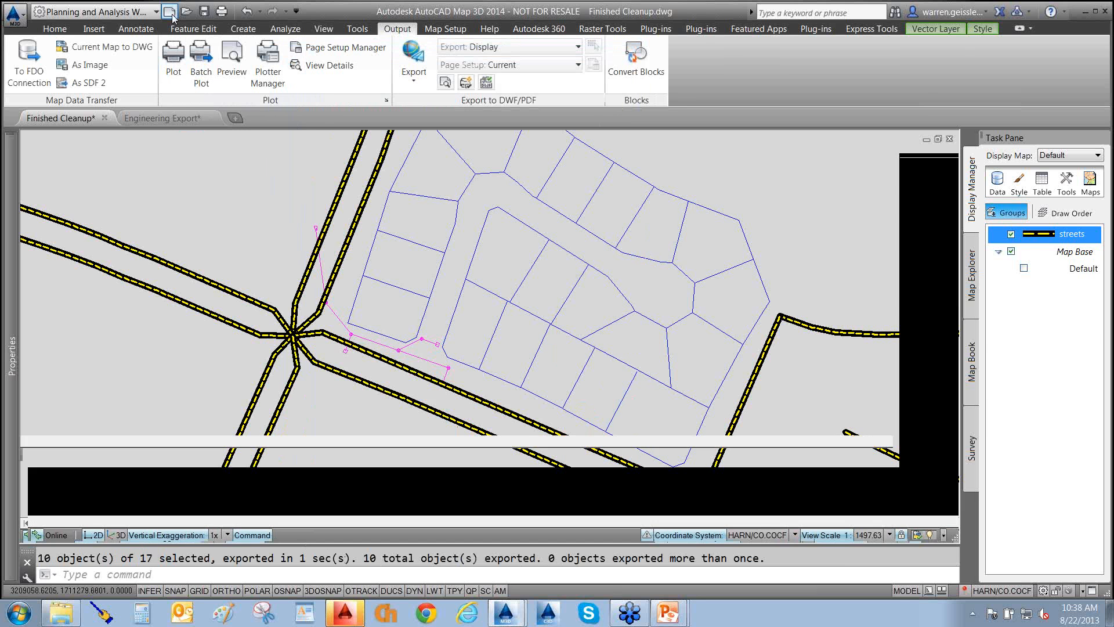
- Open the data connections for the new drawing and choose to add an SDF connection
{"action": "left_click", "coordinate": [998, 179]}
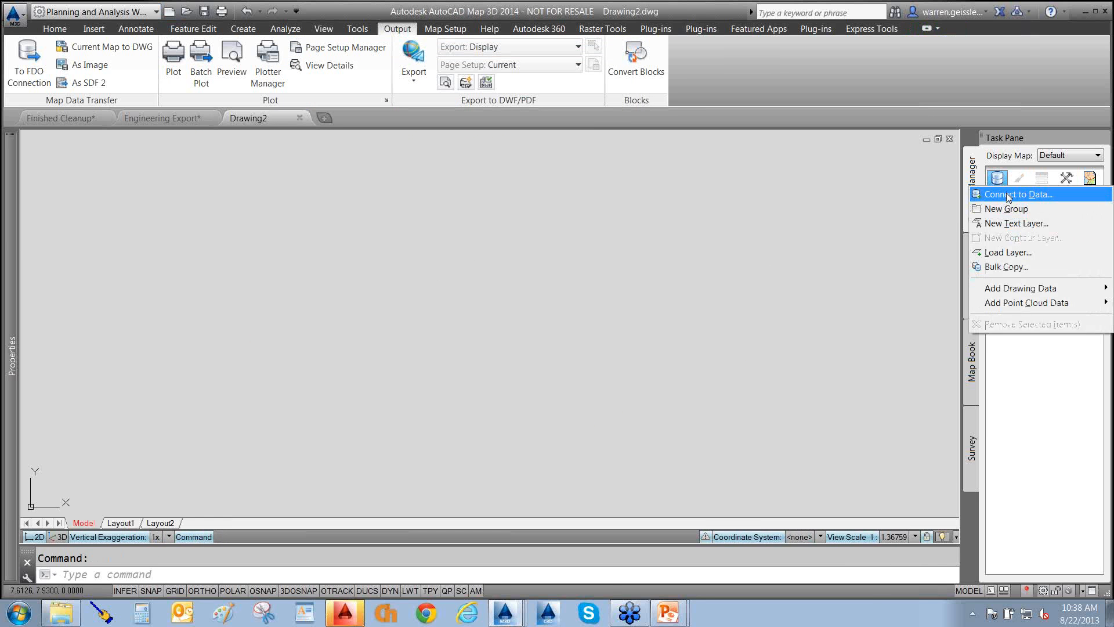
{"action": "left_click", "coordinate": [1007, 195]}
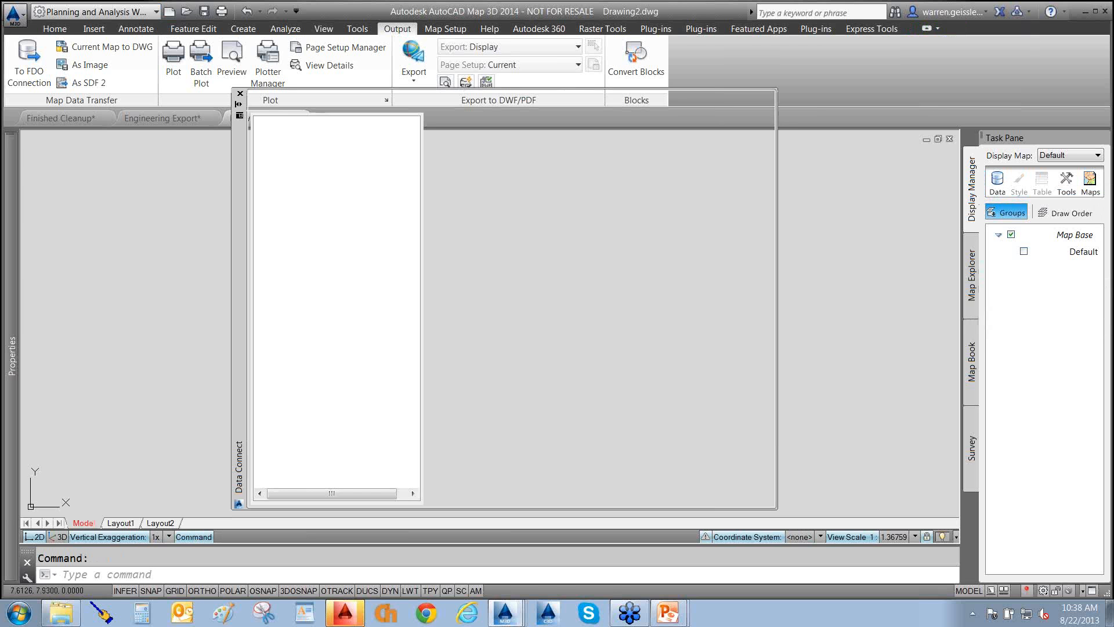
{"action": "left_click", "coordinate": [303, 213]}
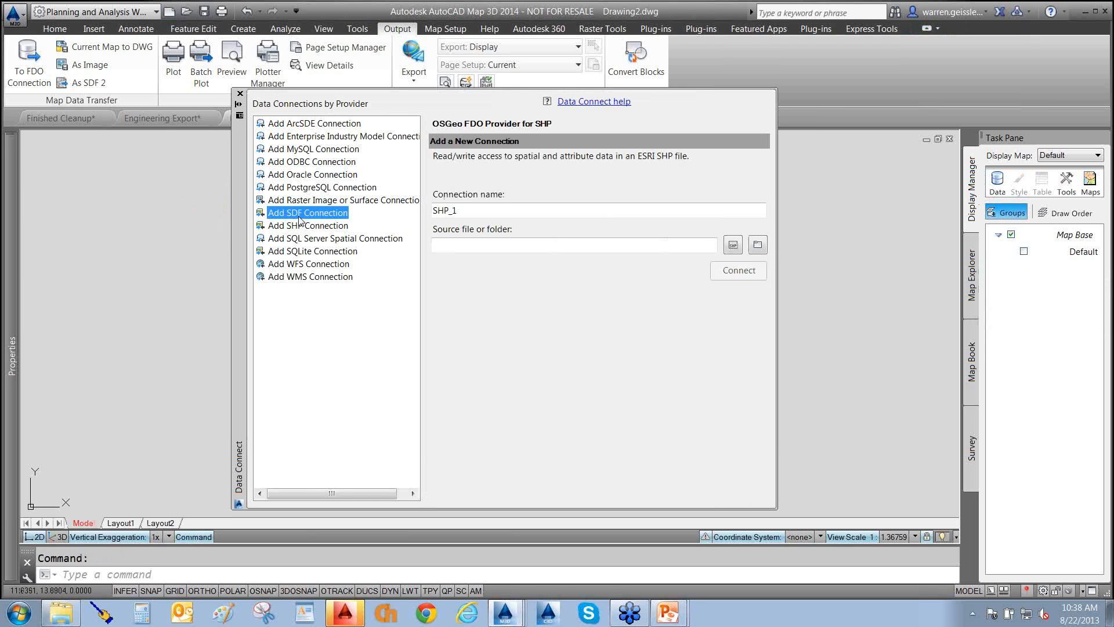
{"action": "left_click", "coordinate": [758, 246]}
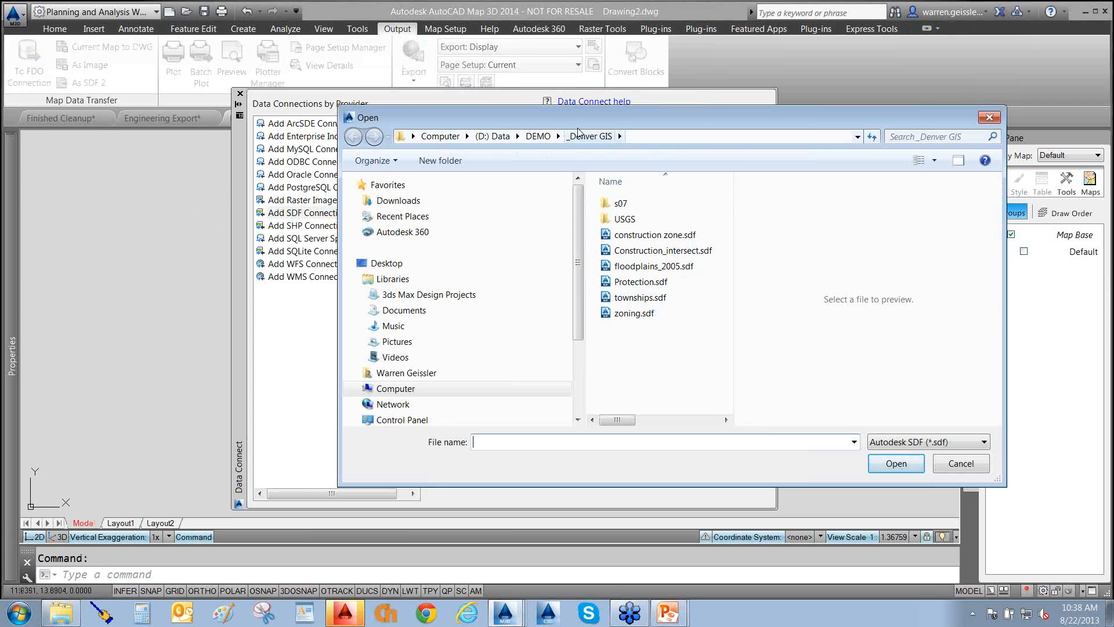
{"action": "left_click", "coordinate": [526, 141]}
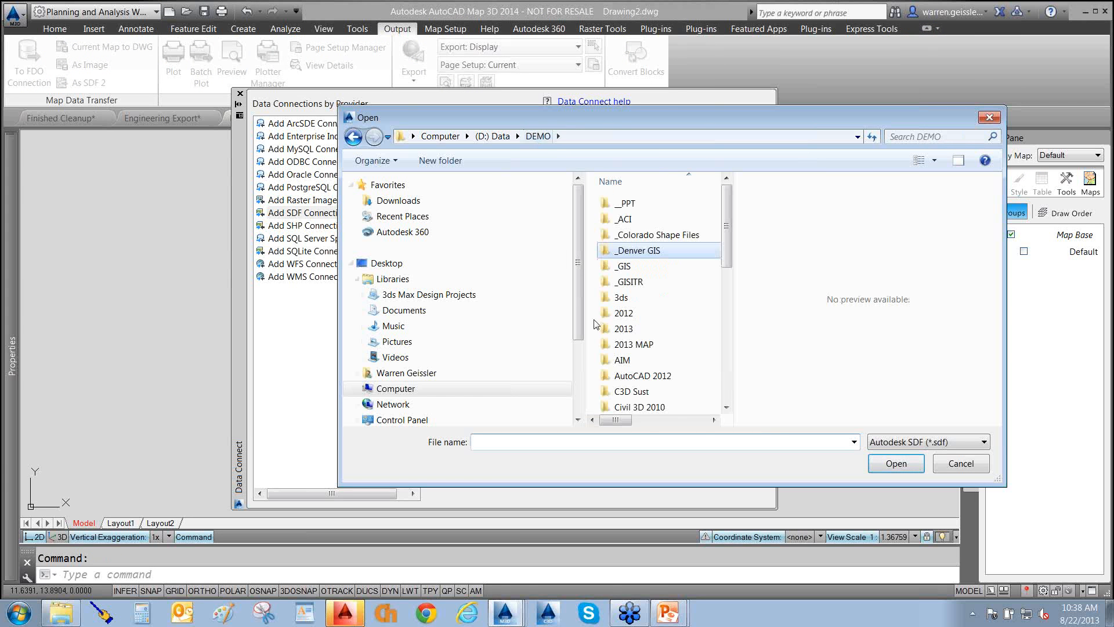
{"action": "scroll", "coordinate": [625, 406], "scroll_direction": "down", "scroll_amount": 8}
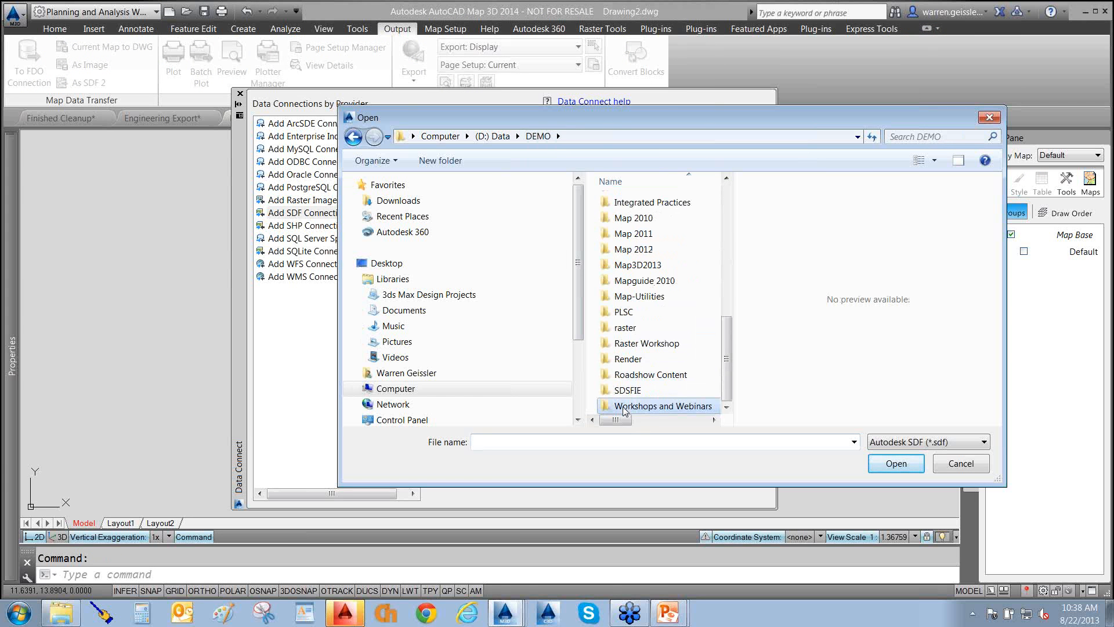
{"action": "double_click", "coordinate": [635, 405]}
{"action": "double_click", "coordinate": [659, 346]}
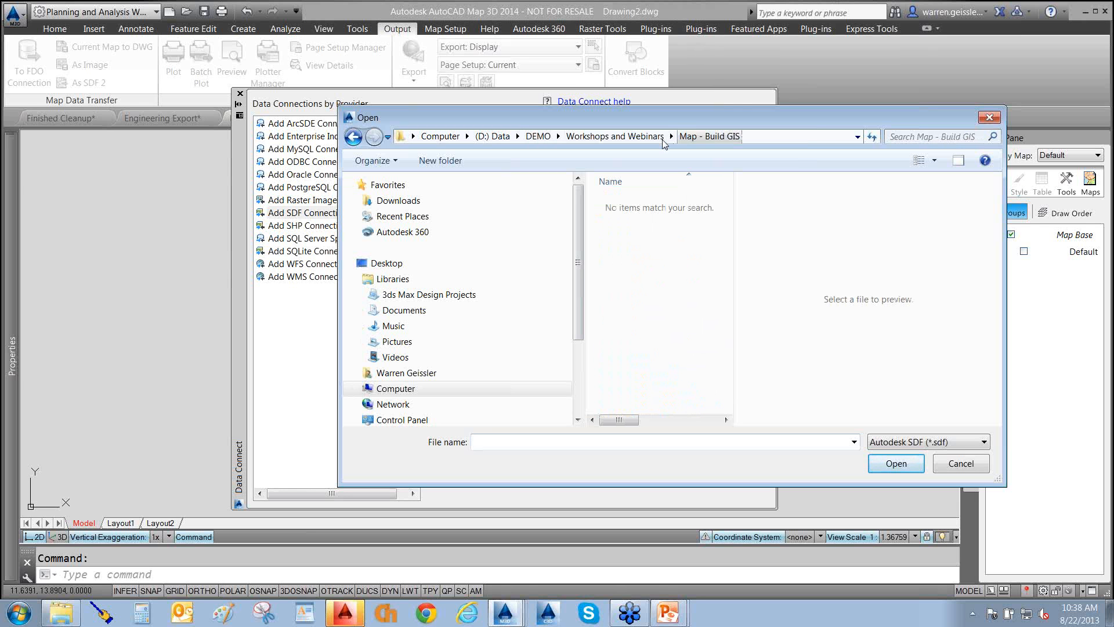
{"action": "left_click", "coordinate": [608, 140]}
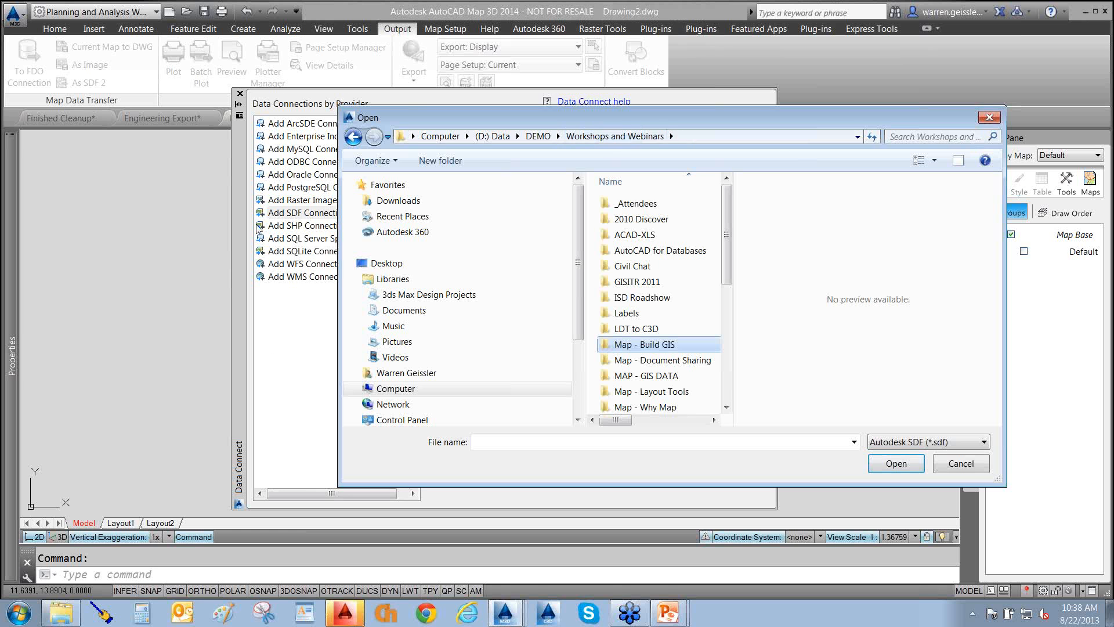
{"action": "left_click", "coordinate": [265, 337]}
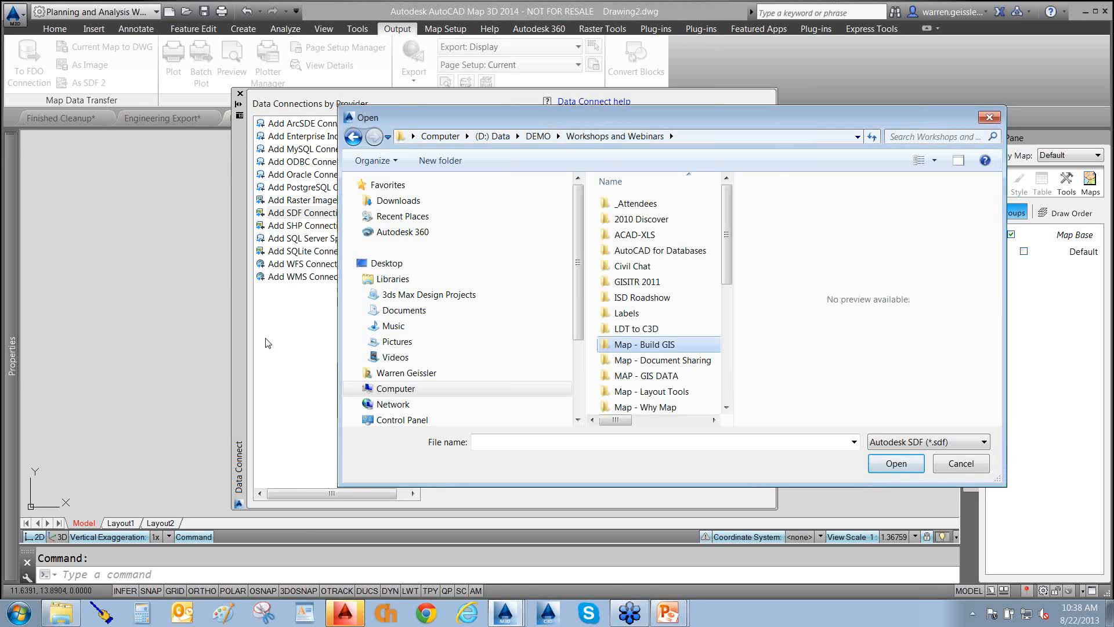
{"action": "left_click", "coordinate": [961, 460]}
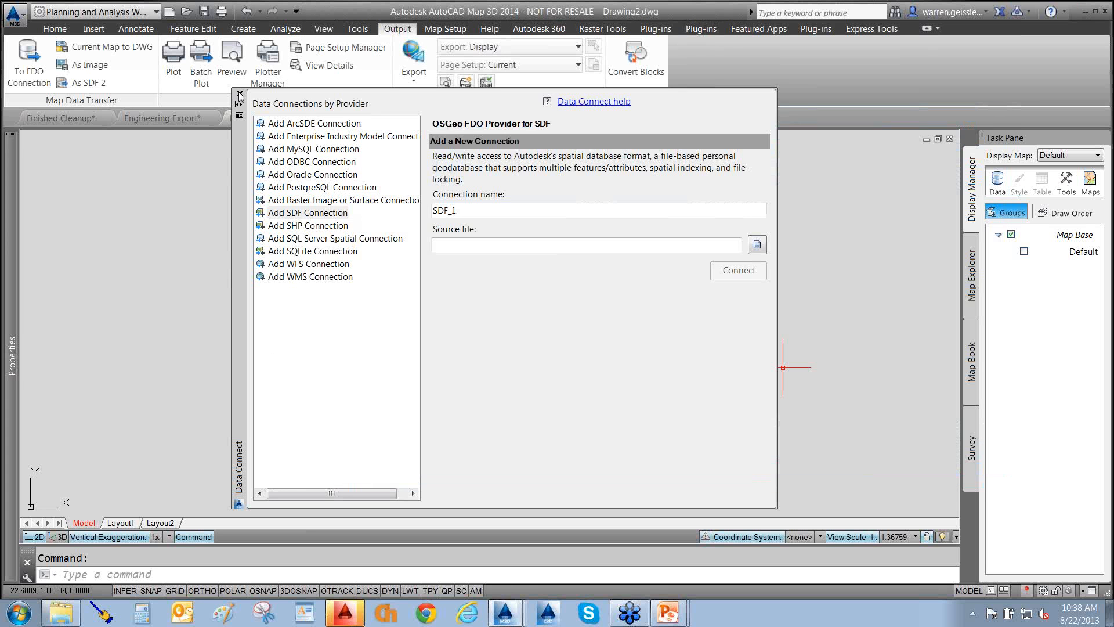
{"action": "left_click", "coordinate": [239, 93]}
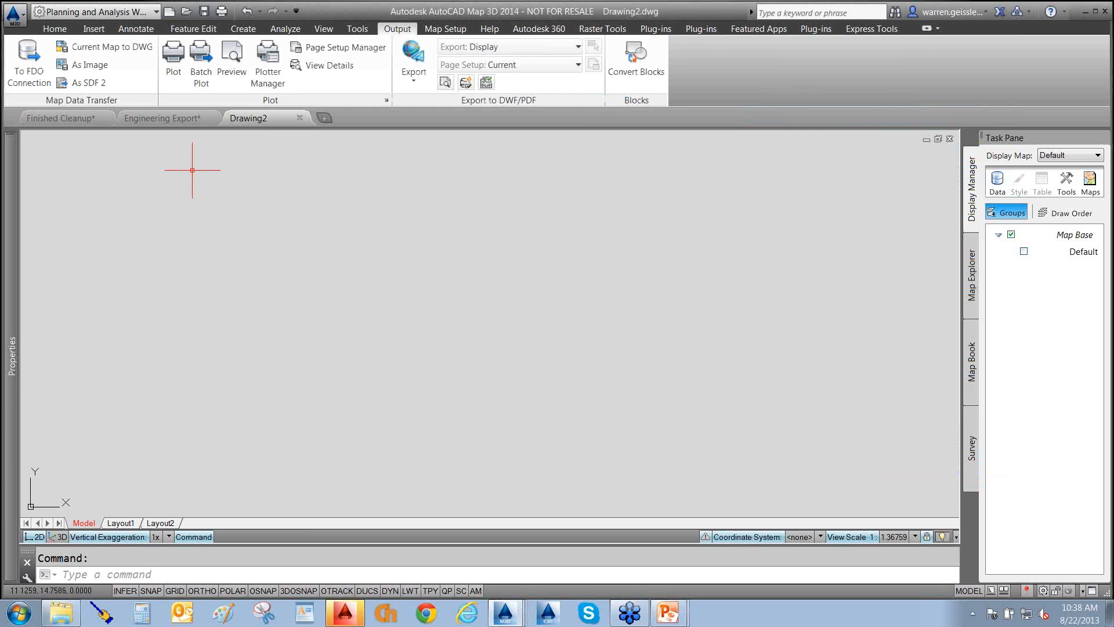
- Look up the folder used for DWG to SDF exports, leaving the export location dialog without exporting
{"action": "left_click", "coordinate": [13, 14]}
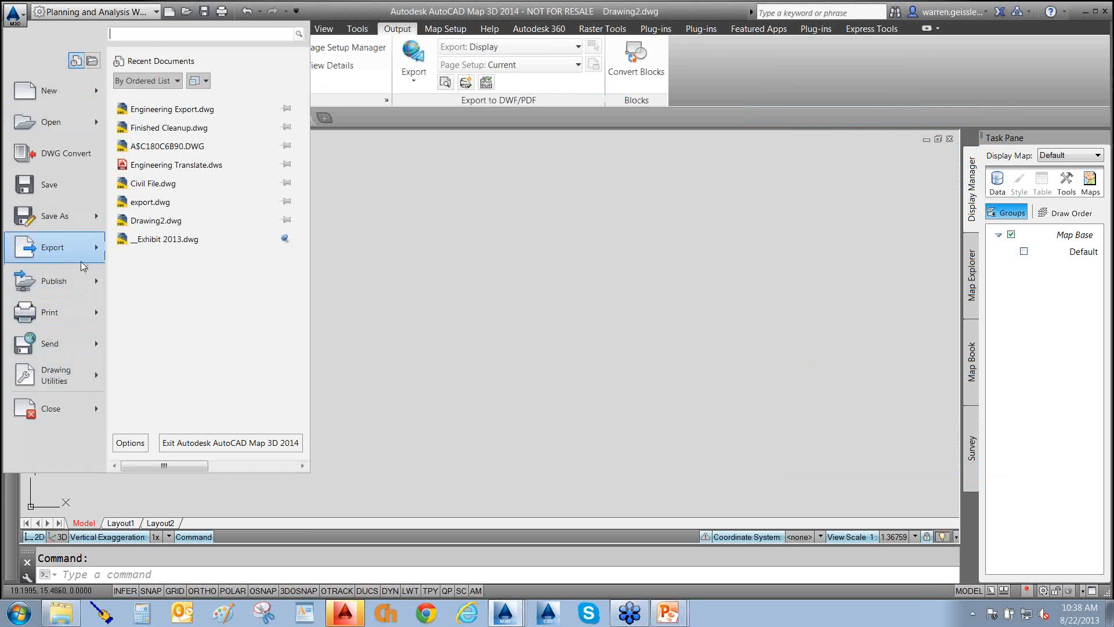
{"action": "mouse_move", "coordinate": [76, 257]}
{"action": "left_click", "coordinate": [155, 386]}
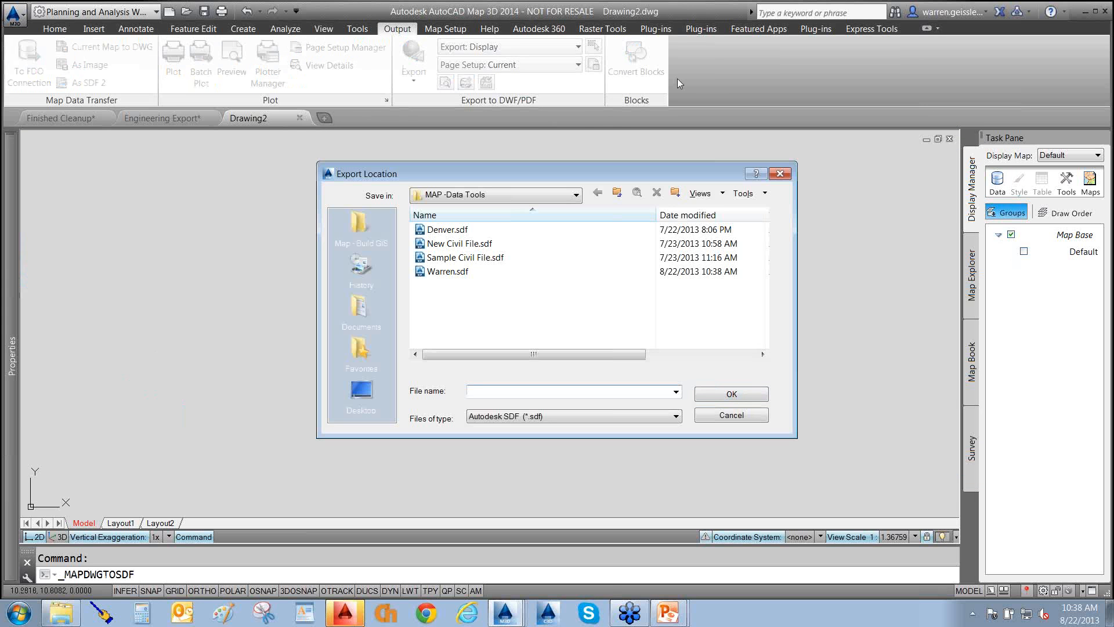
{"action": "left_click", "coordinate": [507, 193]}
{"action": "left_click", "coordinate": [507, 193]}
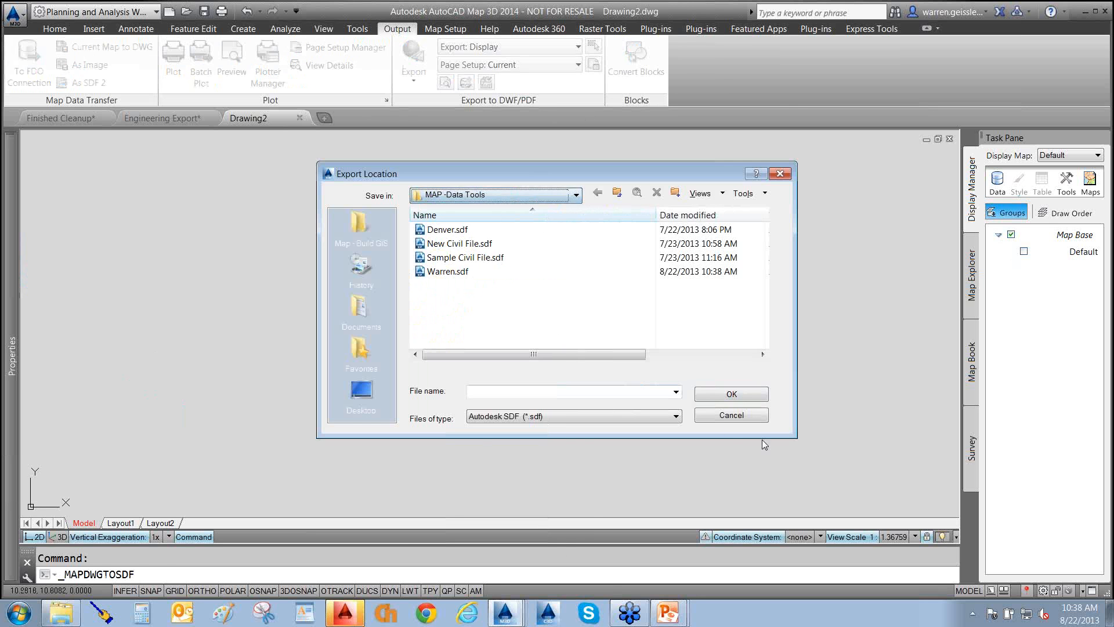
{"action": "left_click", "coordinate": [722, 416]}
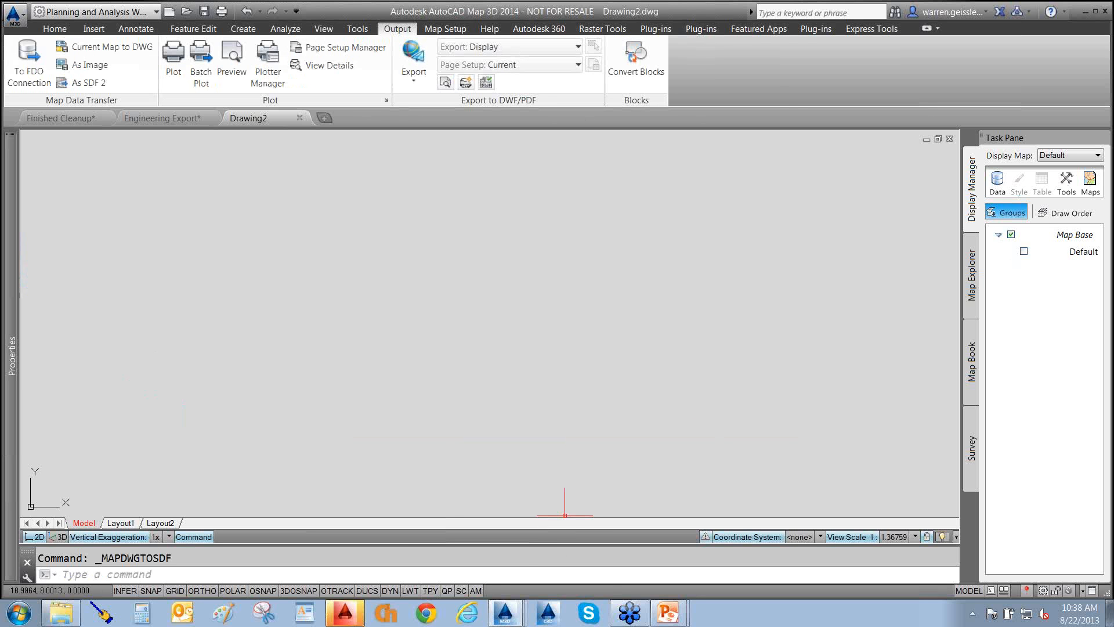
- Browse for the SDF connection's source file in the MAP -Data Tools folder under DEMO > Workshops and Webinars
{"action": "left_click", "coordinate": [997, 180]}
{"action": "left_click", "coordinate": [1014, 195]}
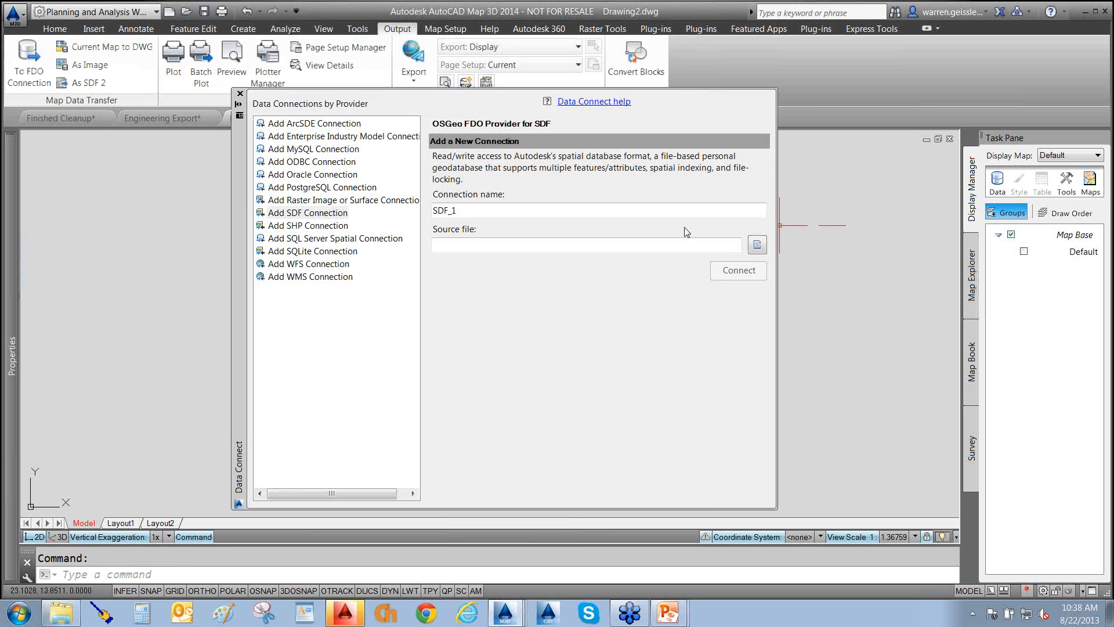
{"action": "left_click", "coordinate": [757, 249]}
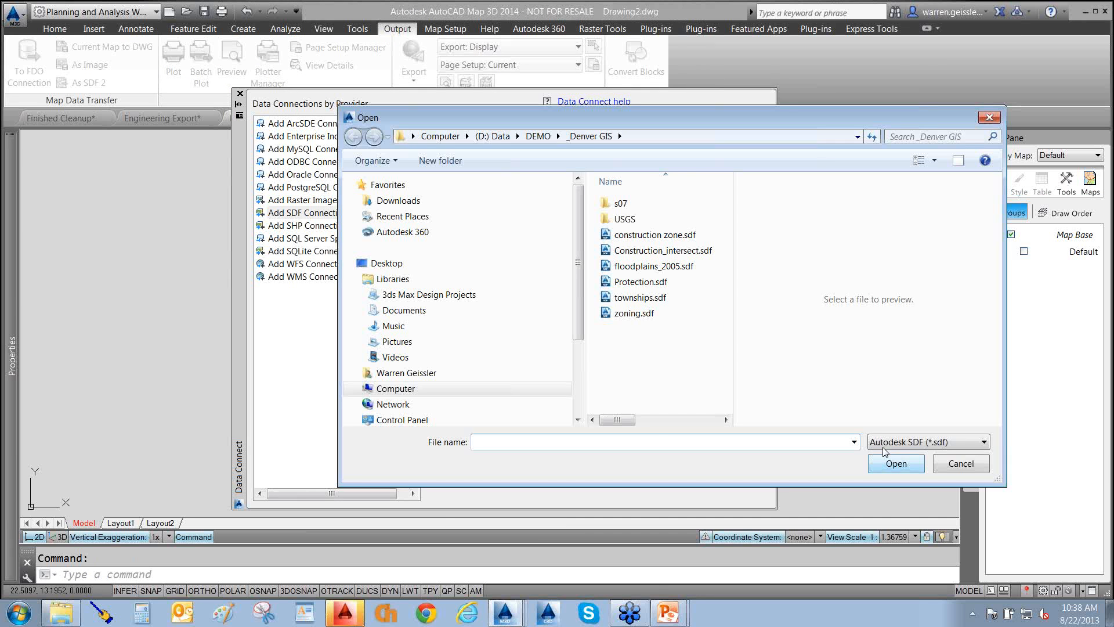
{"action": "left_click", "coordinate": [538, 136]}
{"action": "scroll", "coordinate": [653, 400], "scroll_direction": "down", "scroll_amount": 5}
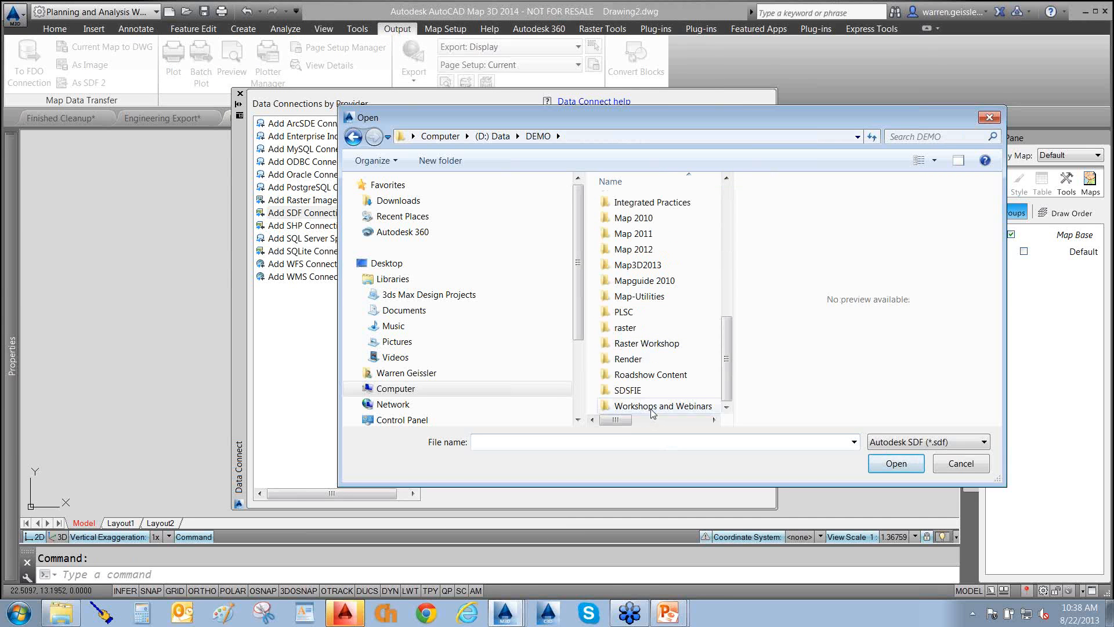
{"action": "double_click", "coordinate": [650, 407]}
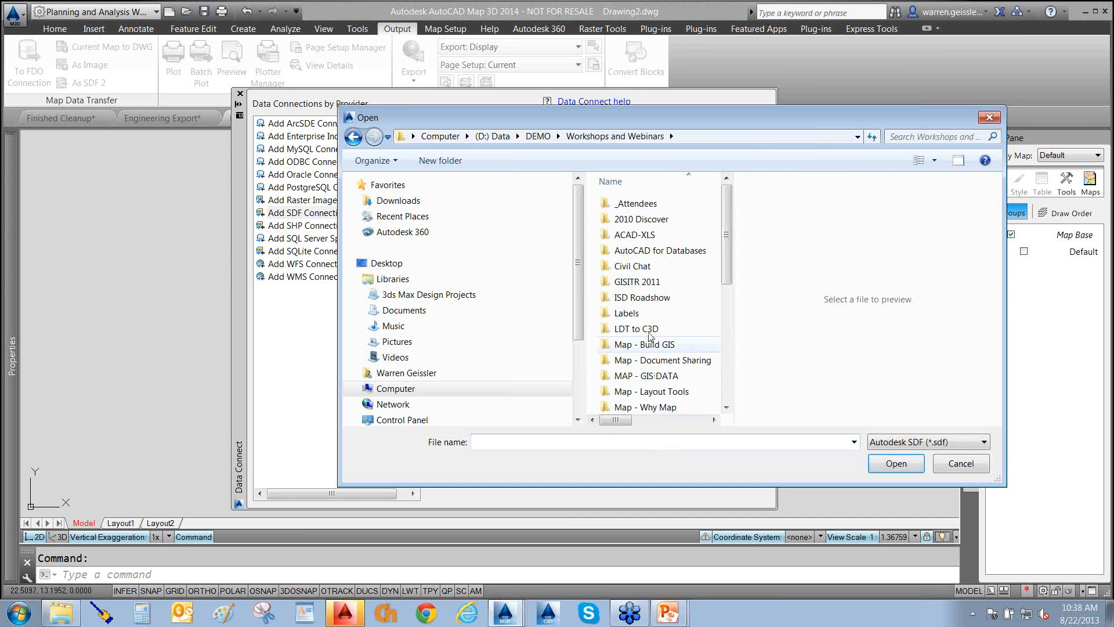
{"action": "left_click", "coordinate": [653, 376]}
{"action": "scroll", "coordinate": [653, 376], "scroll_direction": "down", "scroll_amount": 2}
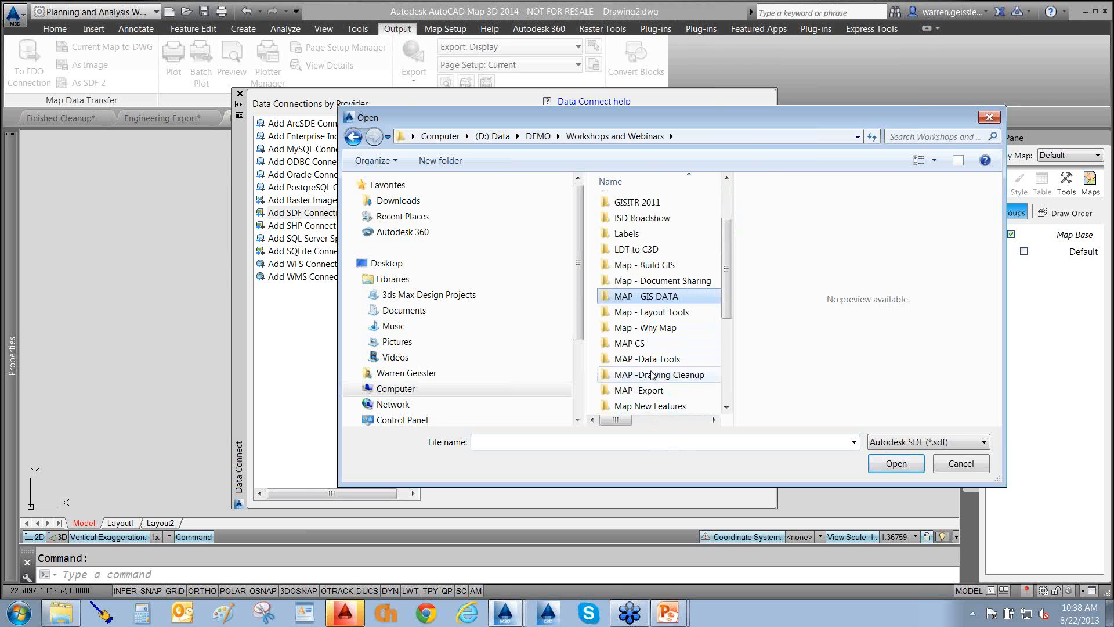
{"action": "scroll", "coordinate": [700, 375], "scroll_direction": "down", "scroll_amount": 2}
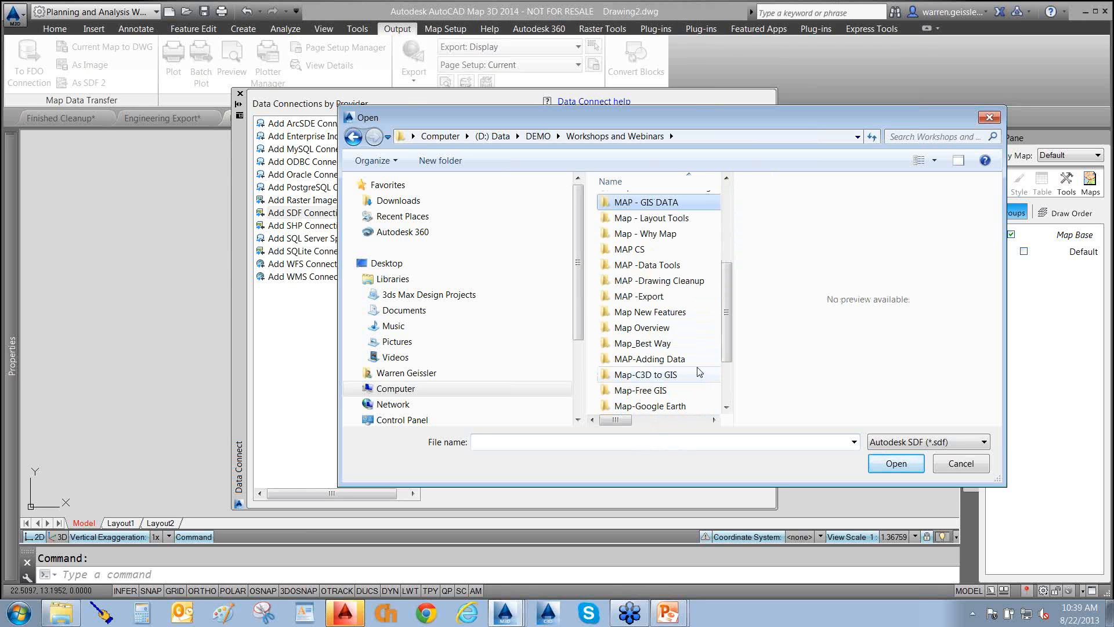
{"action": "left_click", "coordinate": [651, 268]}
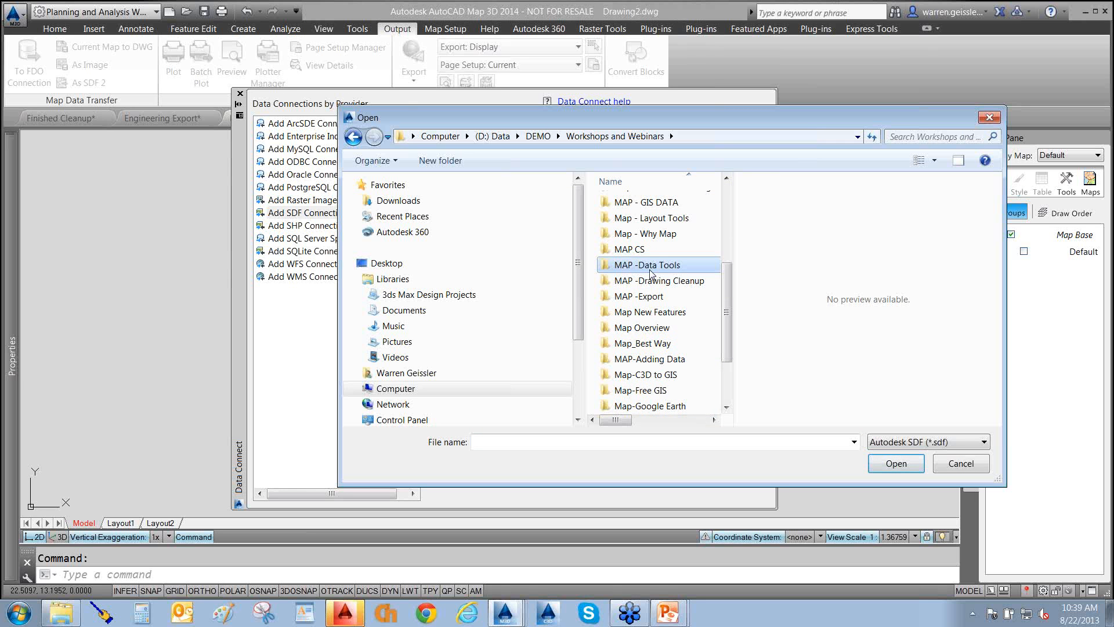
{"action": "double_click", "coordinate": [649, 270]}
- Connect to Warren.sdf and add all its Schema1 layers, LINES_STORM, LOTS and POINTS_STORM, to the map
{"action": "left_click", "coordinate": [626, 254]}
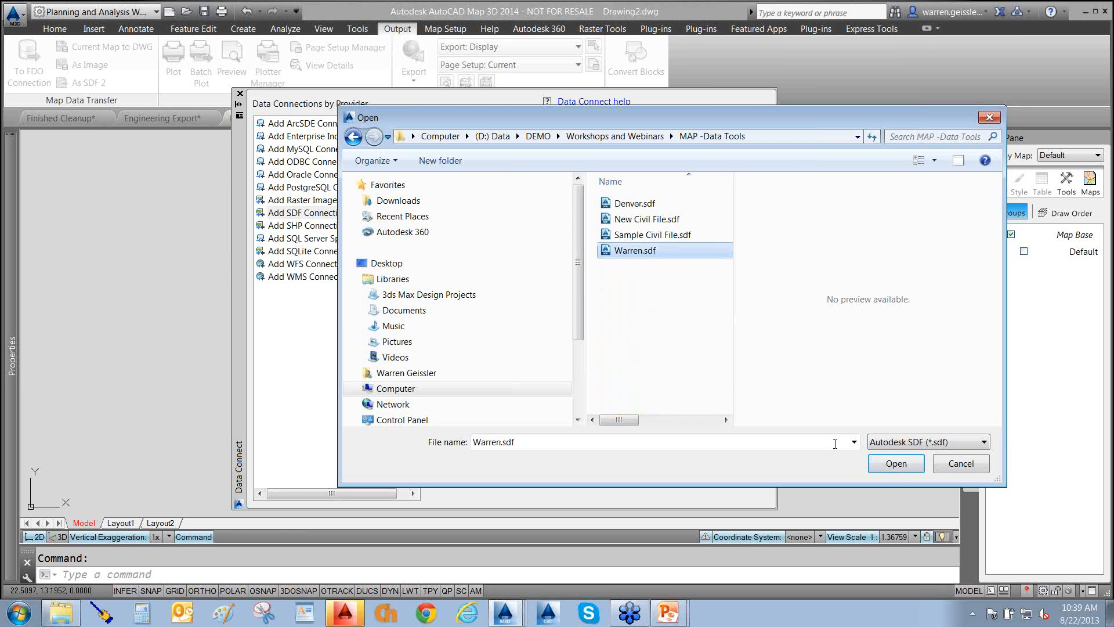
{"action": "left_click", "coordinate": [899, 471]}
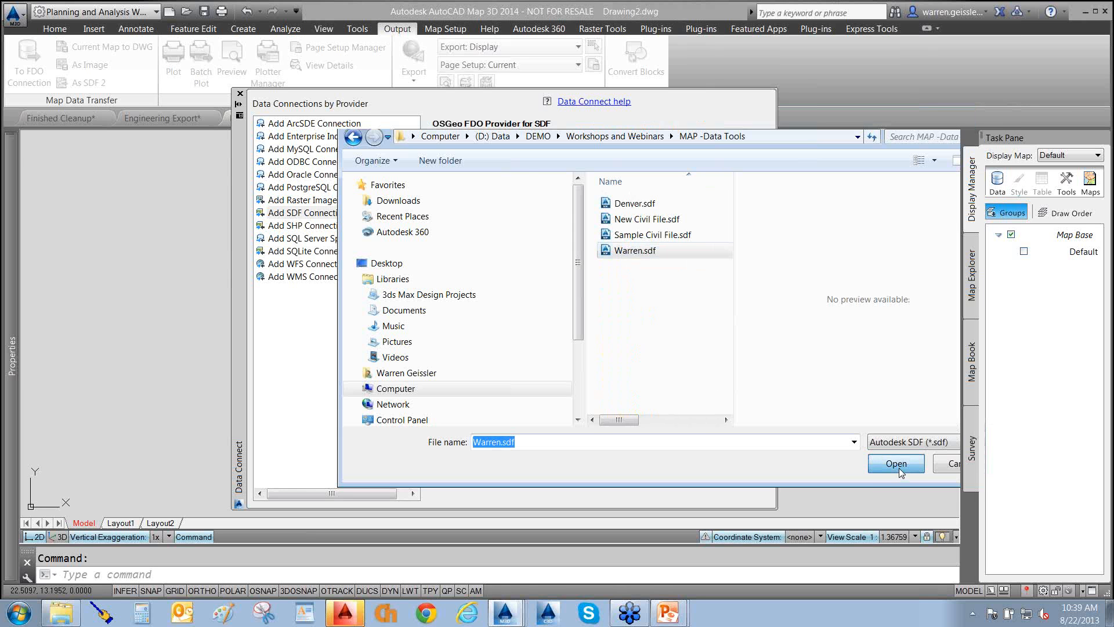
{"action": "left_click", "coordinate": [736, 271]}
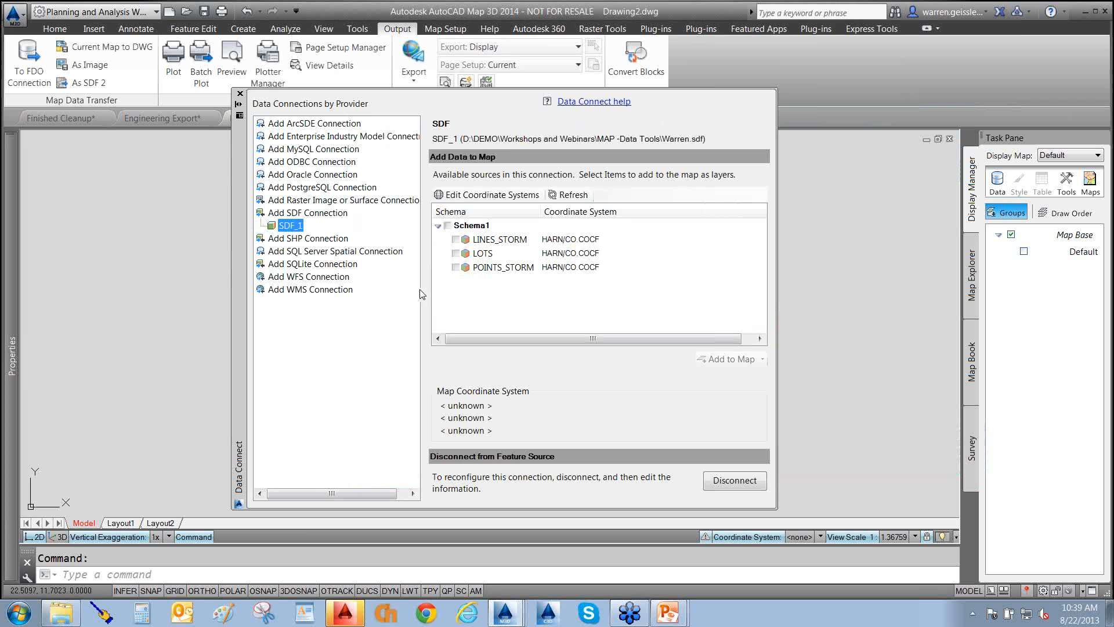
{"action": "left_click", "coordinate": [447, 226]}
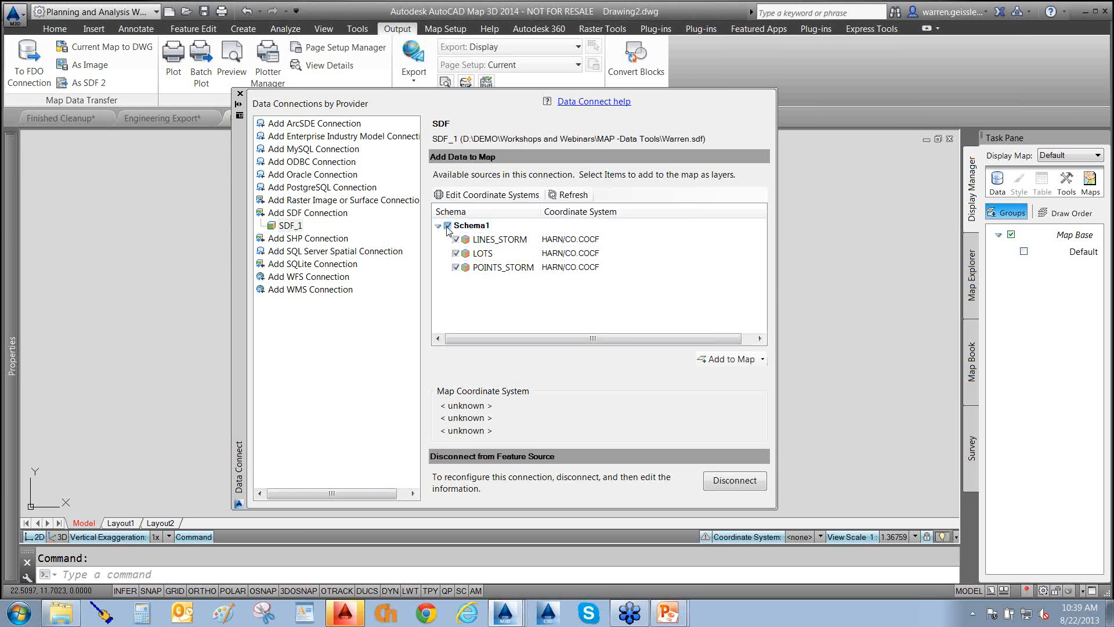
{"action": "left_click", "coordinate": [712, 361]}
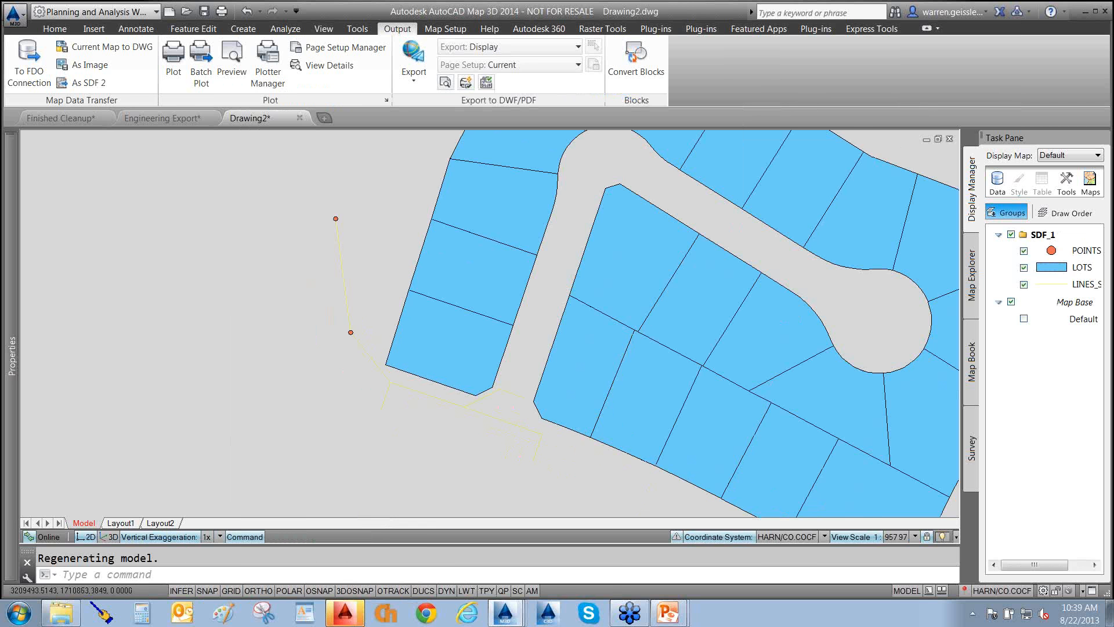
- Change the line color of the LINES_STORM layer to cyan and close the style editor
{"action": "scroll", "coordinate": [498, 434], "scroll_direction": "up", "scroll_amount": 2}
{"action": "scroll", "coordinate": [251, 269], "scroll_direction": "up", "scroll_amount": 2}
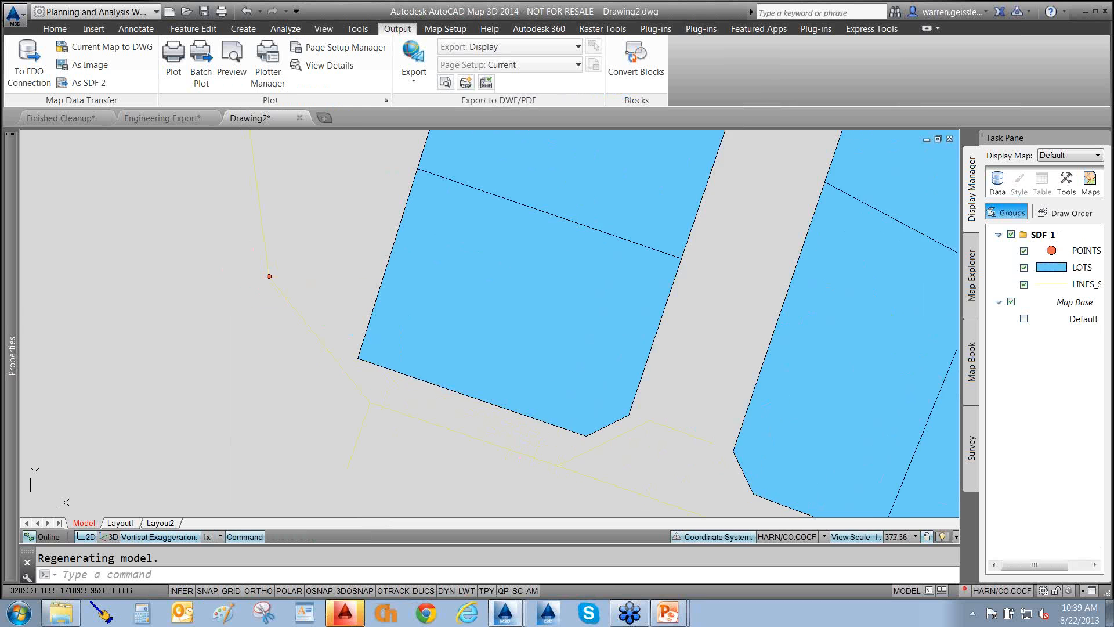
{"action": "scroll", "coordinate": [270, 310], "scroll_direction": "down", "scroll_amount": 2}
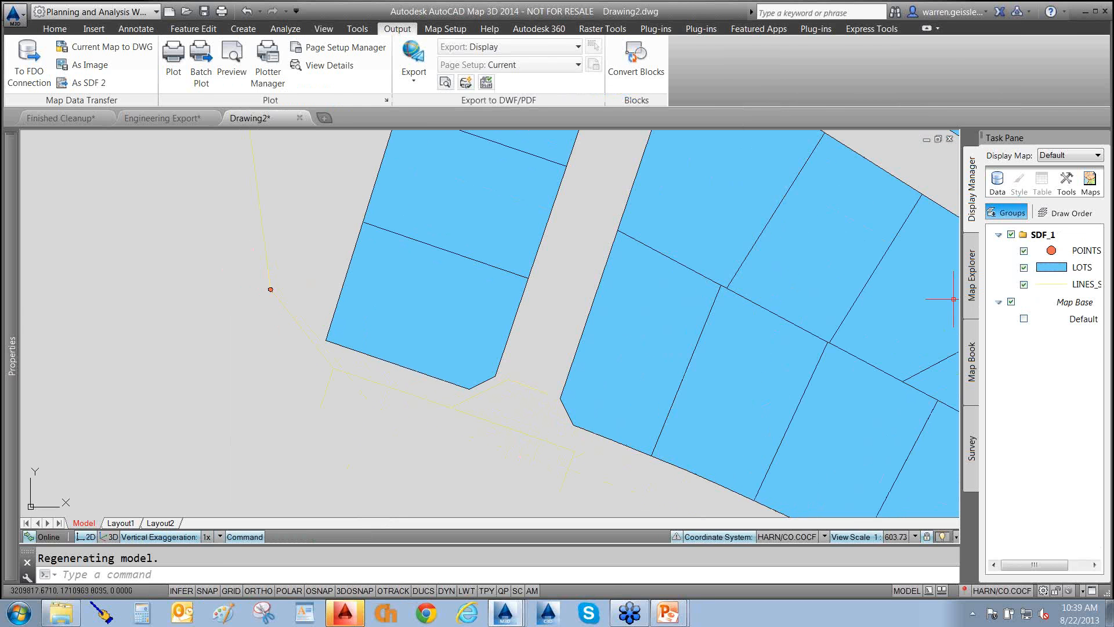
{"action": "left_click", "coordinate": [1083, 287]}
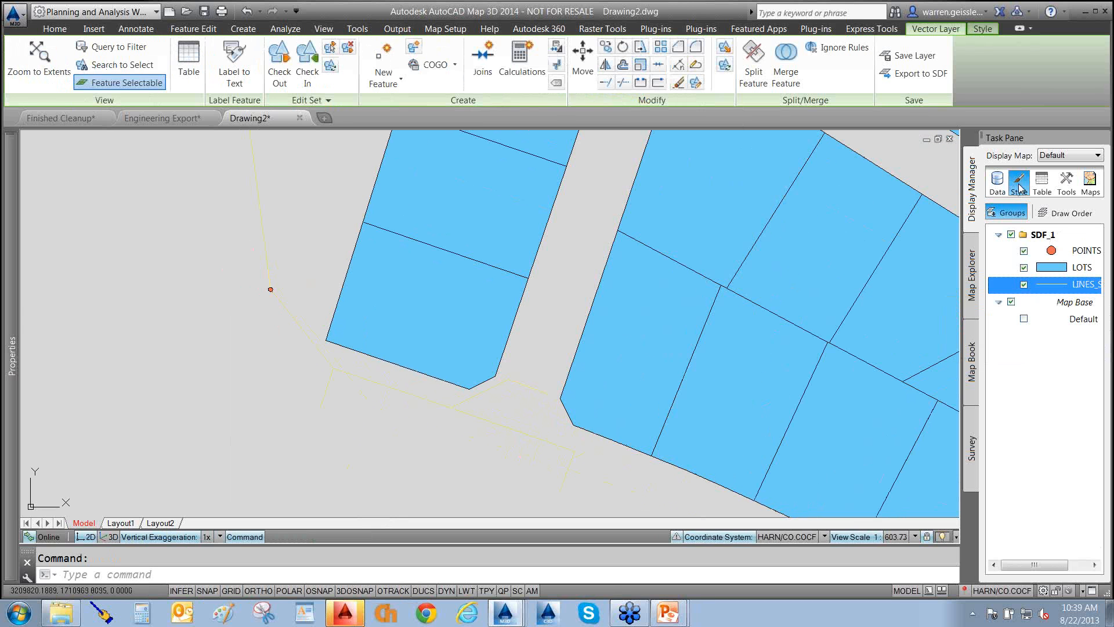
{"action": "left_click", "coordinate": [1019, 181]}
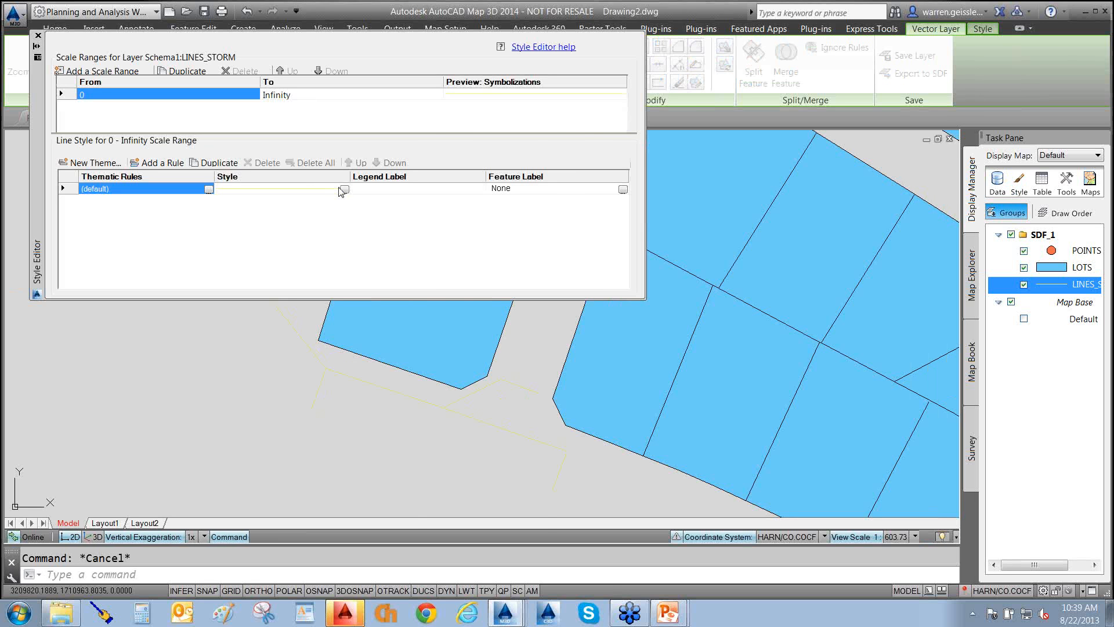
{"action": "left_click", "coordinate": [344, 189]}
{"action": "left_click", "coordinate": [477, 316]}
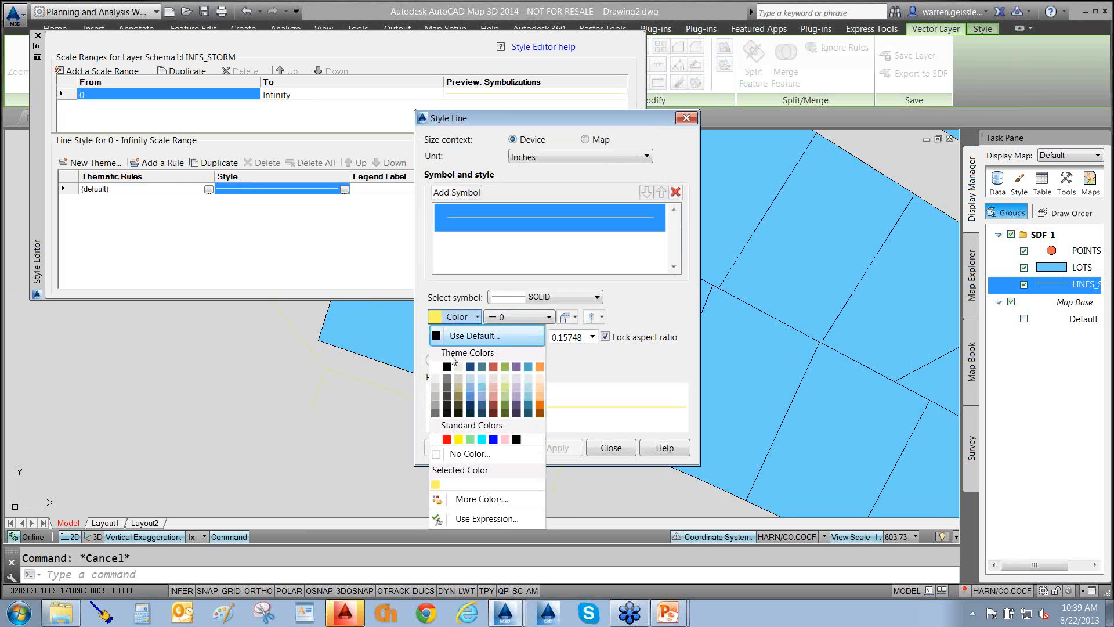
{"action": "left_click", "coordinate": [482, 438]}
{"action": "left_click", "coordinate": [555, 448]}
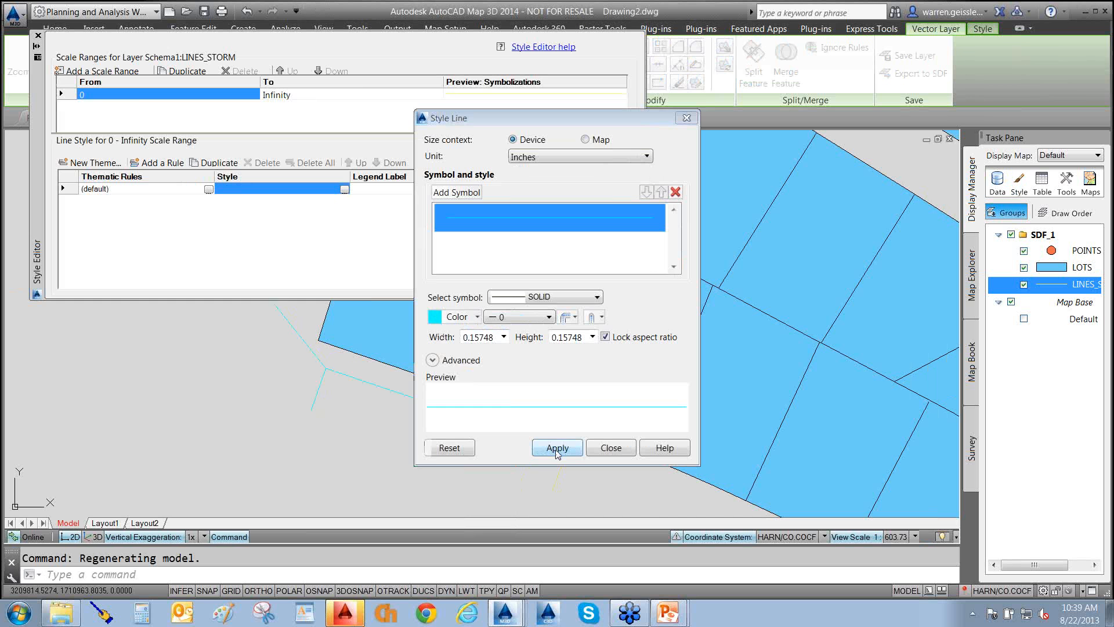
{"action": "left_click", "coordinate": [610, 448]}
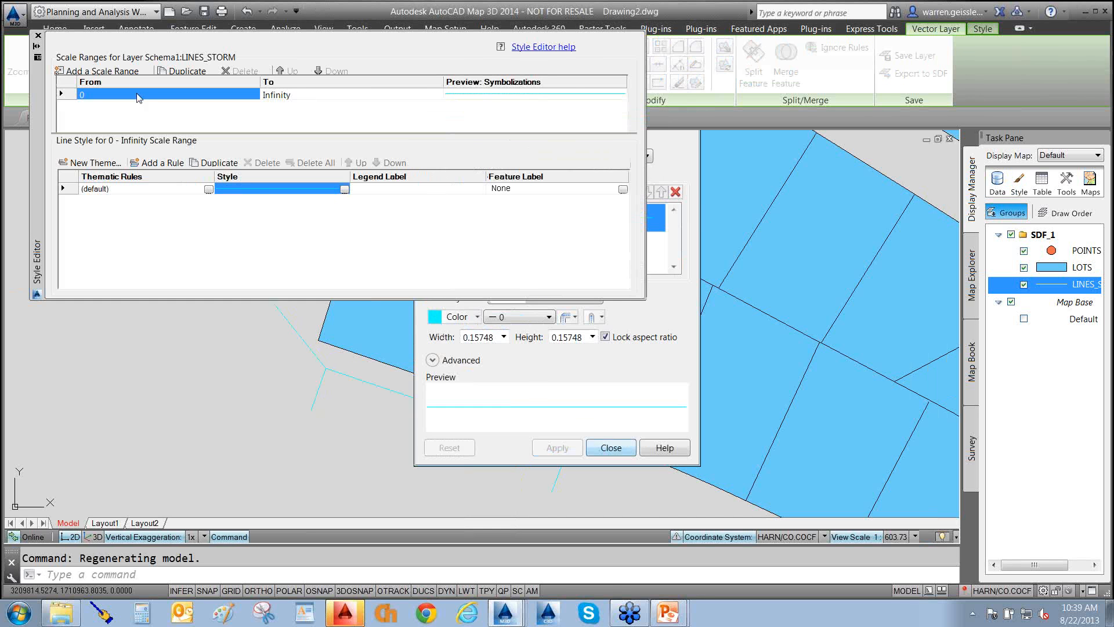
{"action": "left_click", "coordinate": [38, 36]}
{"action": "middle_click_drag", "start_coordinate": [509, 461], "coordinate": [529, 438]}
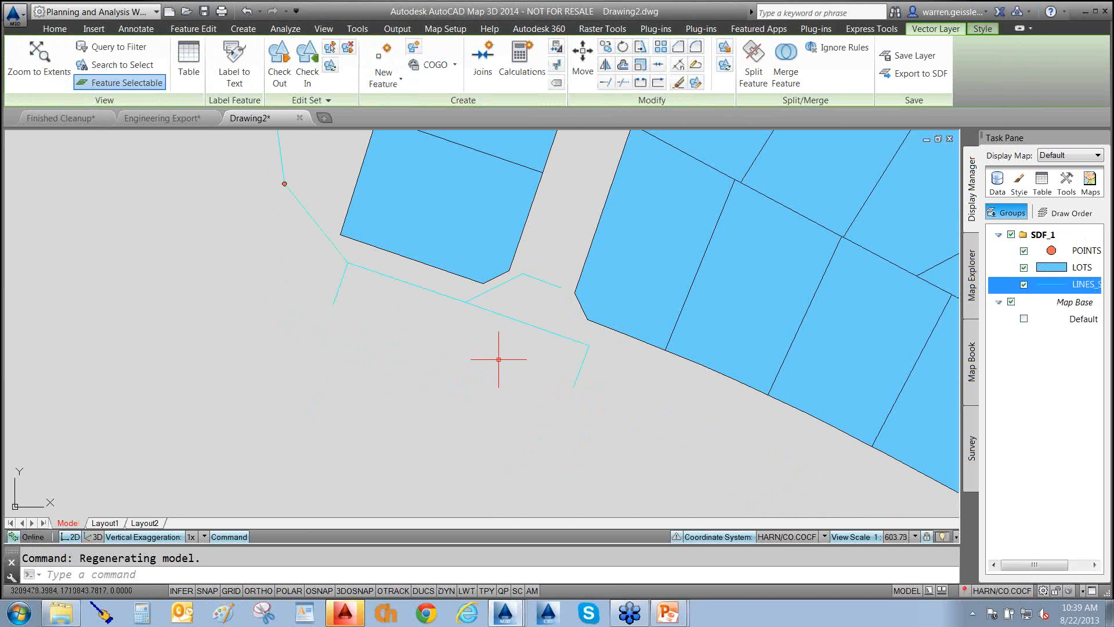
- Select in turn a lot, the short storm line and the storm point to check them as map features, clearing each selection
{"action": "middle_click_drag", "start_coordinate": [500, 360], "coordinate": [474, 403]}
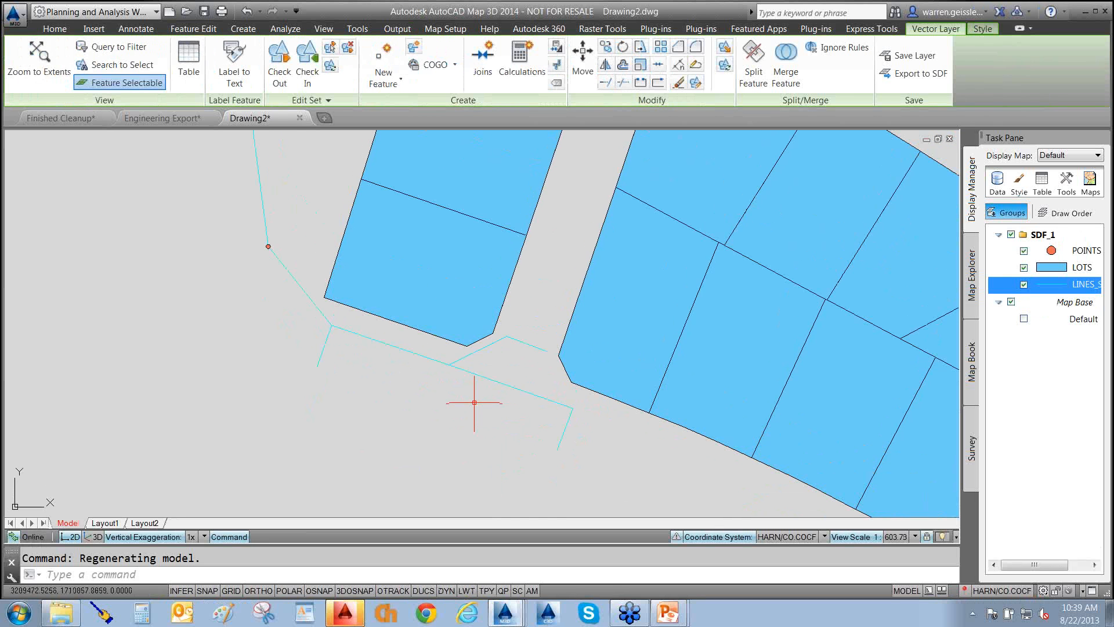
{"action": "left_click", "coordinate": [495, 380]}
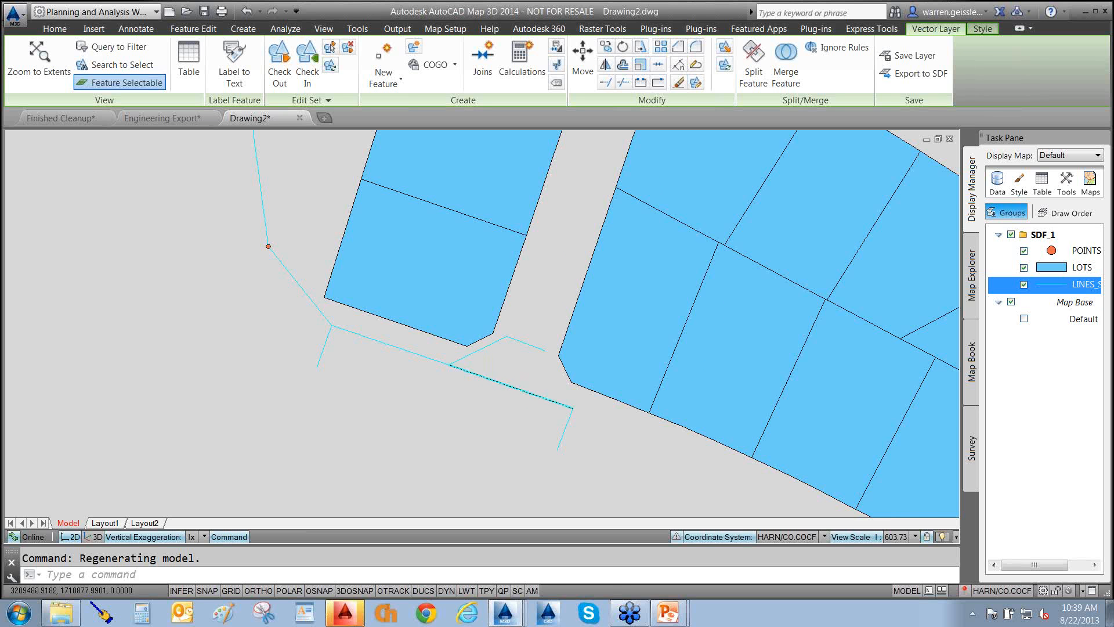
{"action": "scroll", "coordinate": [488, 376], "scroll_direction": "up", "scroll_amount": 2}
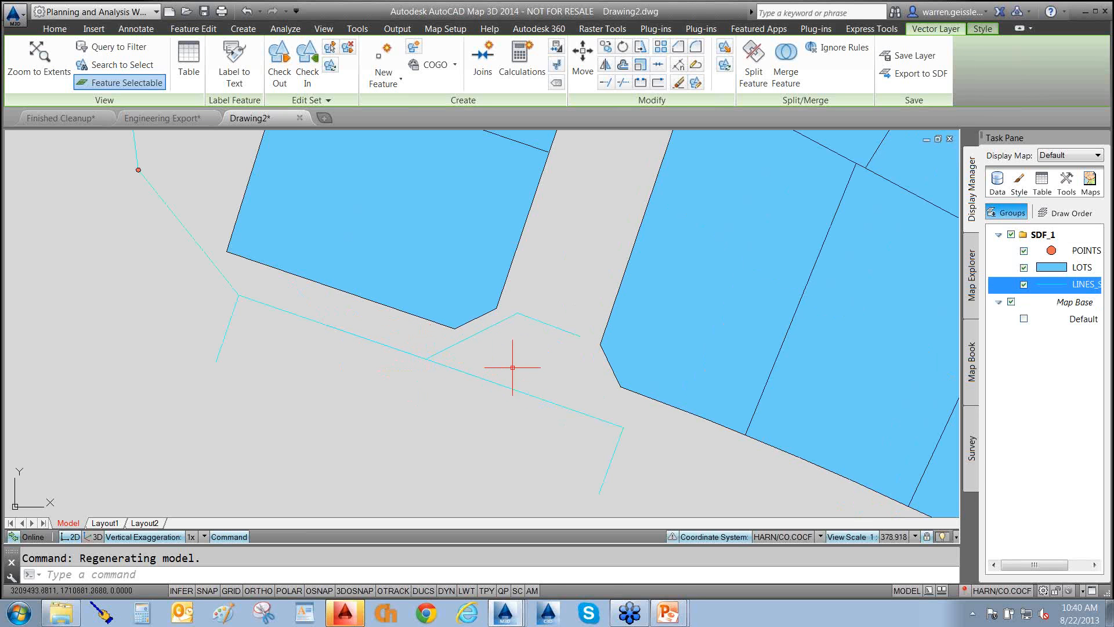
{"action": "left_click", "coordinate": [488, 279]}
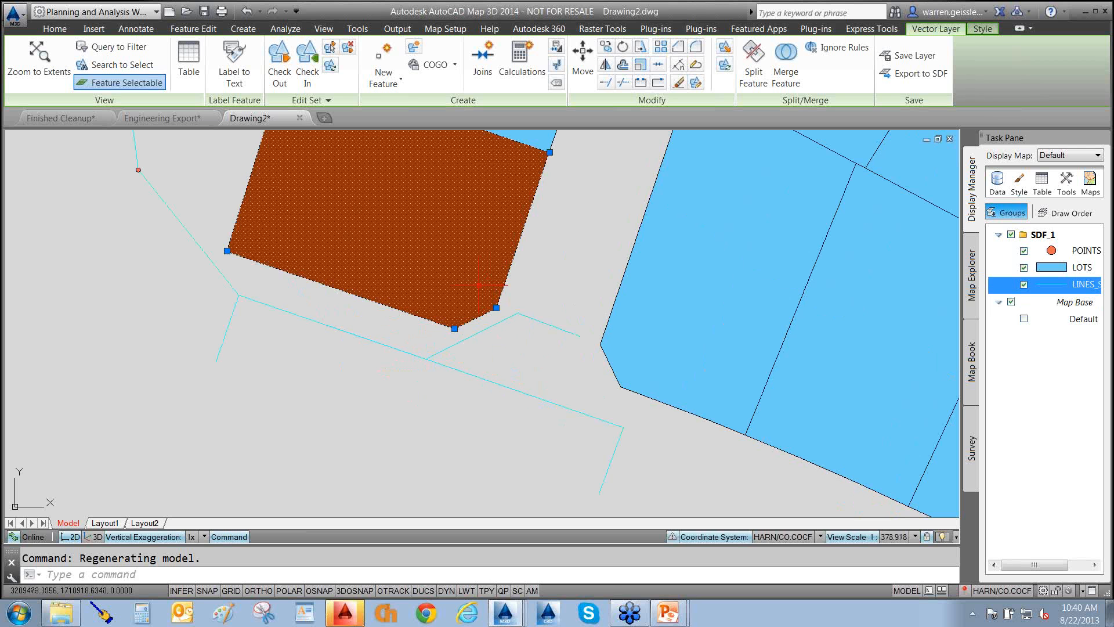
{"action": "key", "text": "Escape"}
{"action": "left_click", "coordinate": [545, 324]}
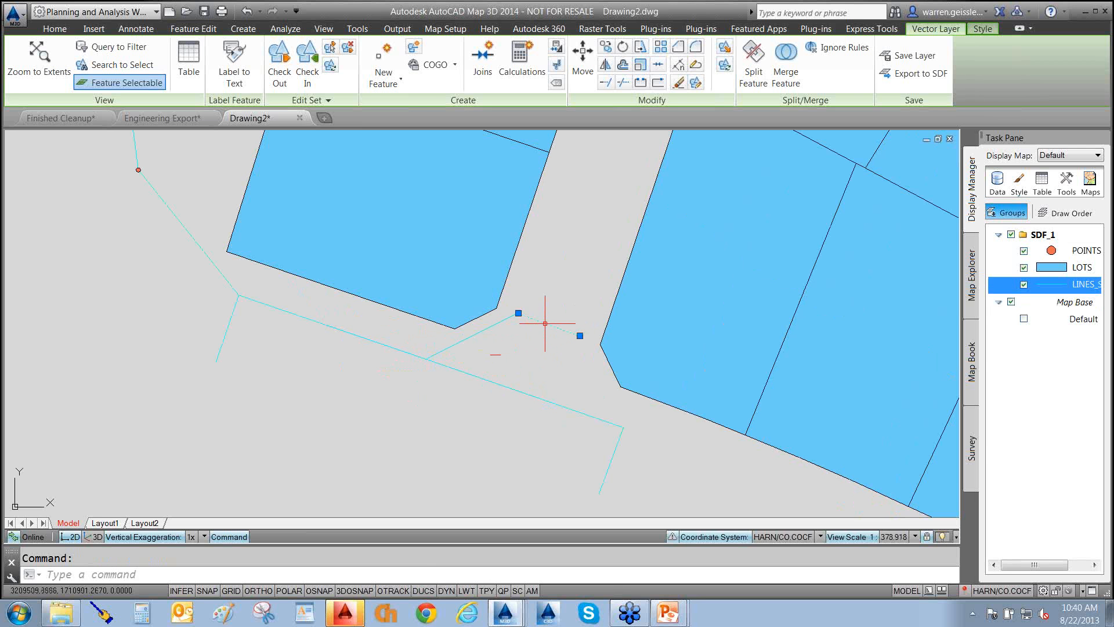
{"action": "key", "text": "Escape"}
{"action": "left_click", "coordinate": [123, 187]}
{"action": "left_click", "coordinate": [152, 163]}
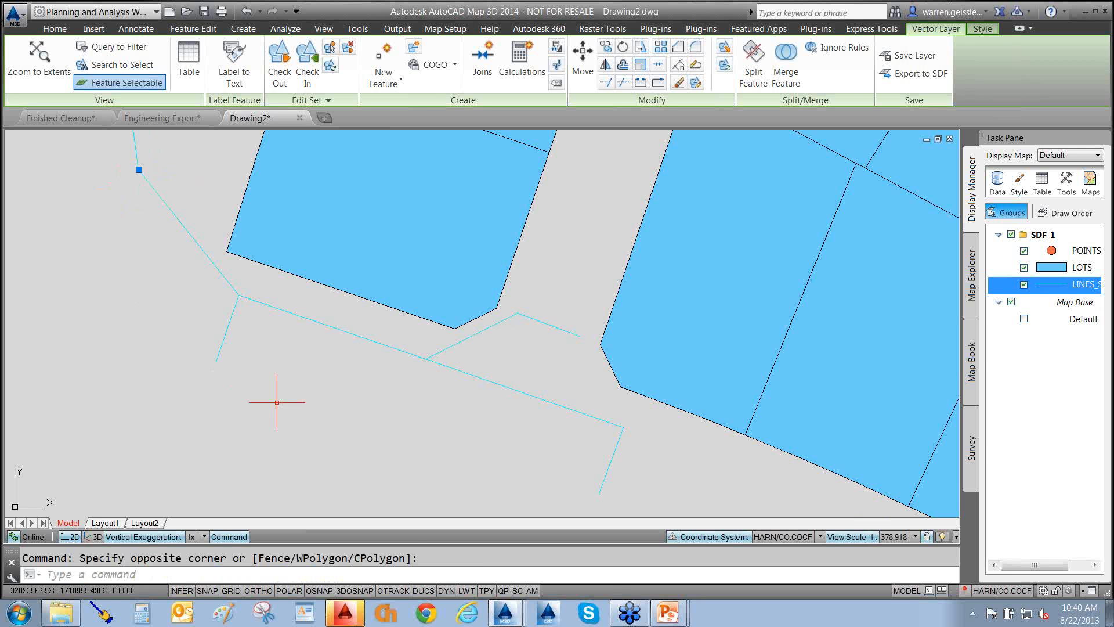
{"action": "key", "text": "Escape"}
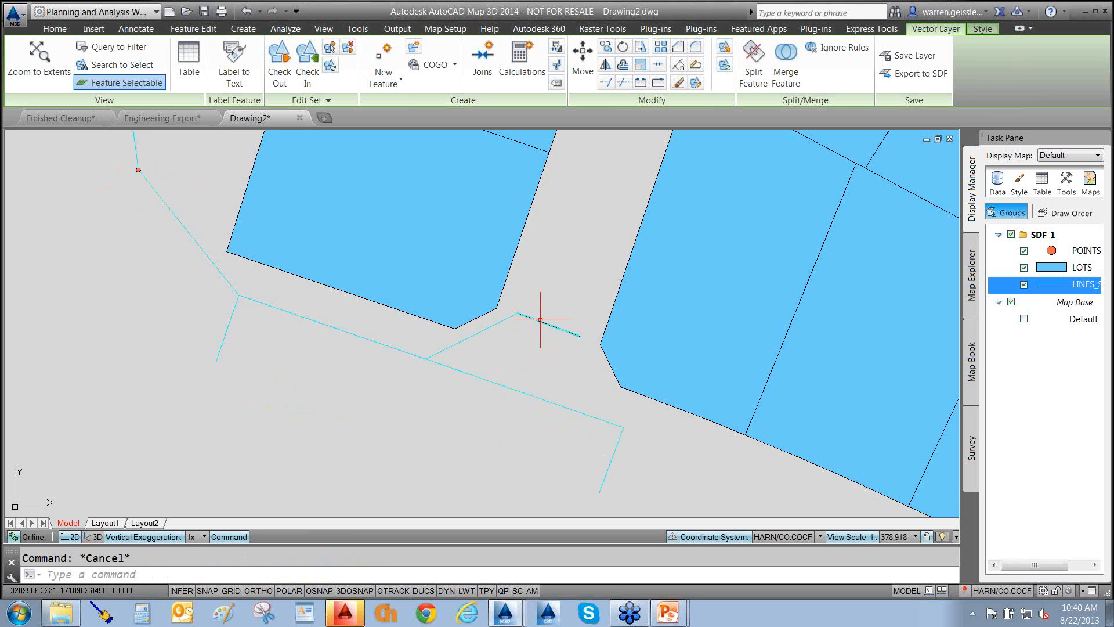
- Examine the feature properties of the short LINES_STORM segment between the two lot blocks, and close them with the selection cleared
{"action": "mouse_move", "coordinate": [540, 320]}
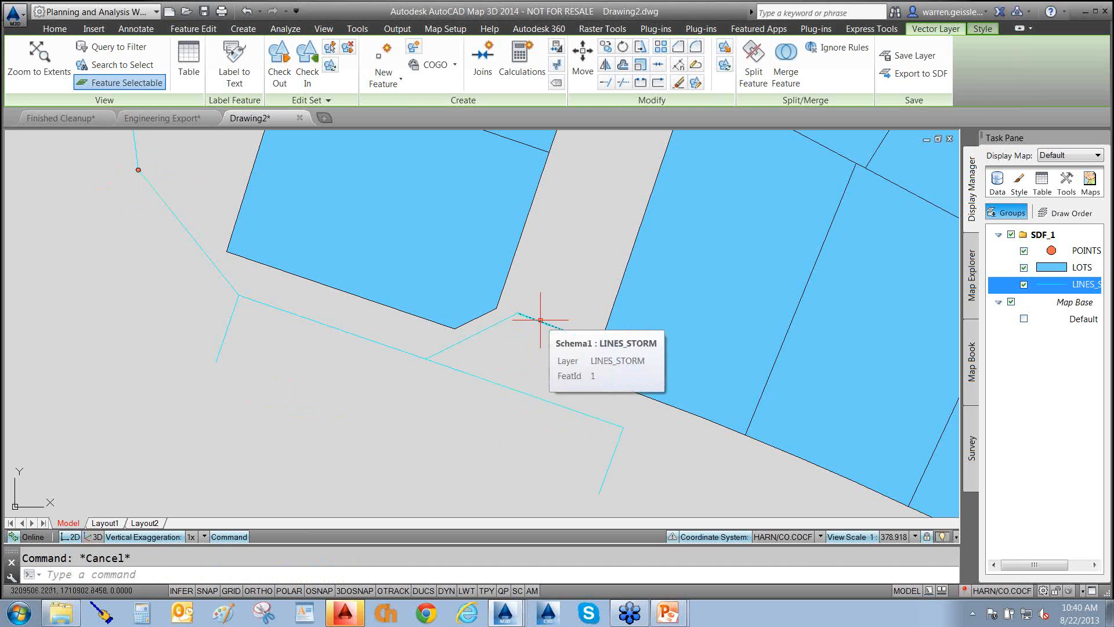
{"action": "left_click", "coordinate": [540, 320]}
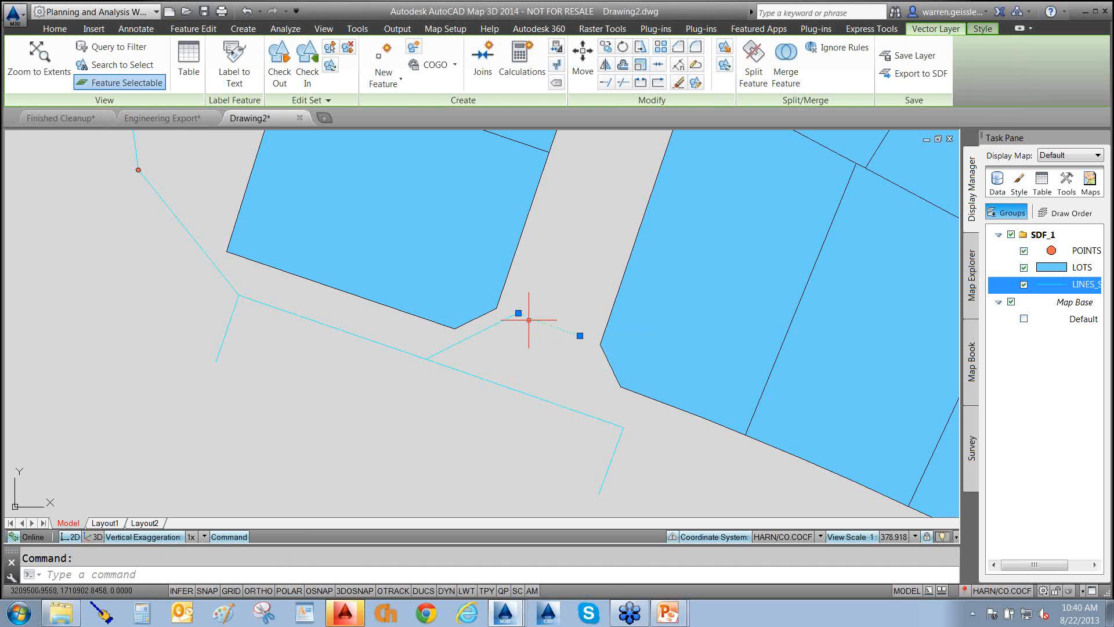
{"action": "key", "text": "ctrl+1"}
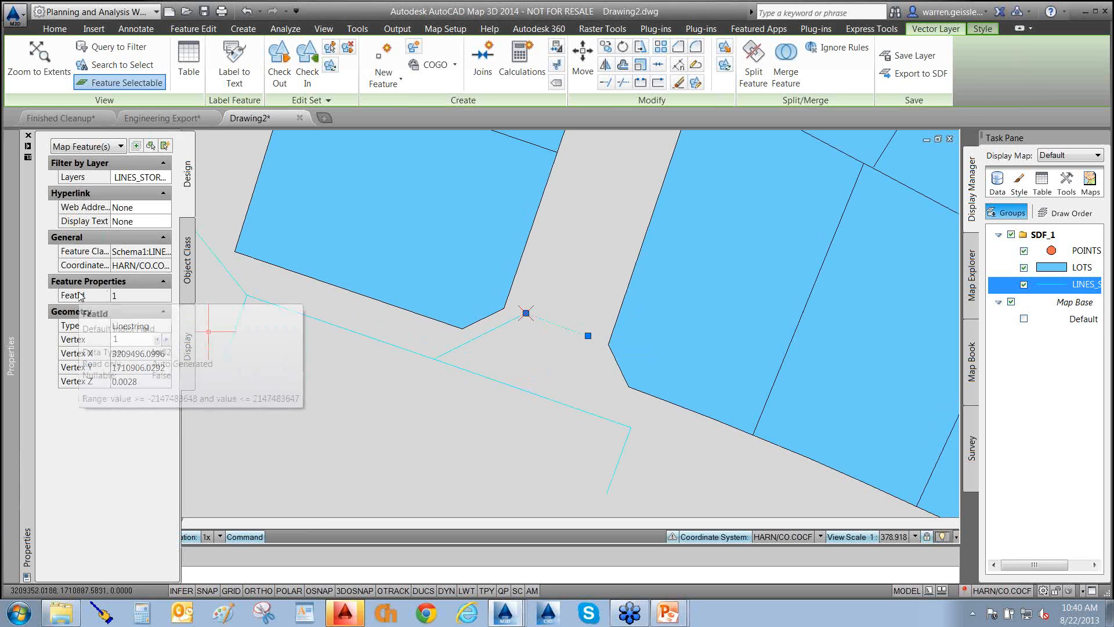
{"action": "mouse_move", "coordinate": [458, 347]}
{"action": "left_mouse_down"}
{"action": "mouse_move", "coordinate": [391, 326]}
{"action": "mouse_move", "coordinate": [137, 300]}
{"action": "left_mouse_up"}
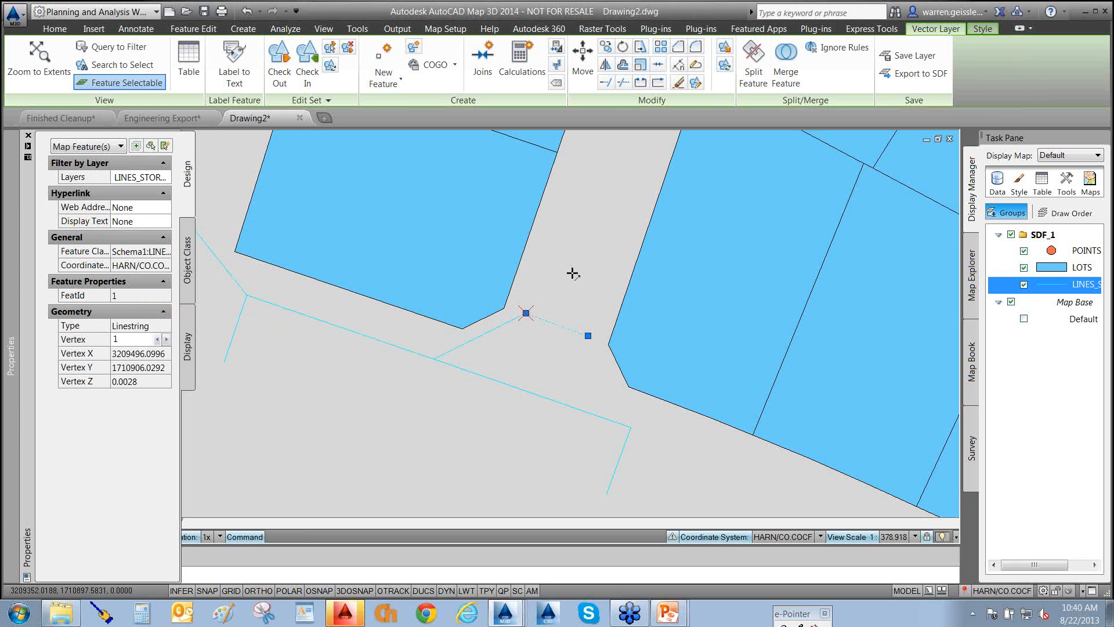
{"action": "key", "text": "ctrl+1"}
{"action": "key", "text": "Escape"}
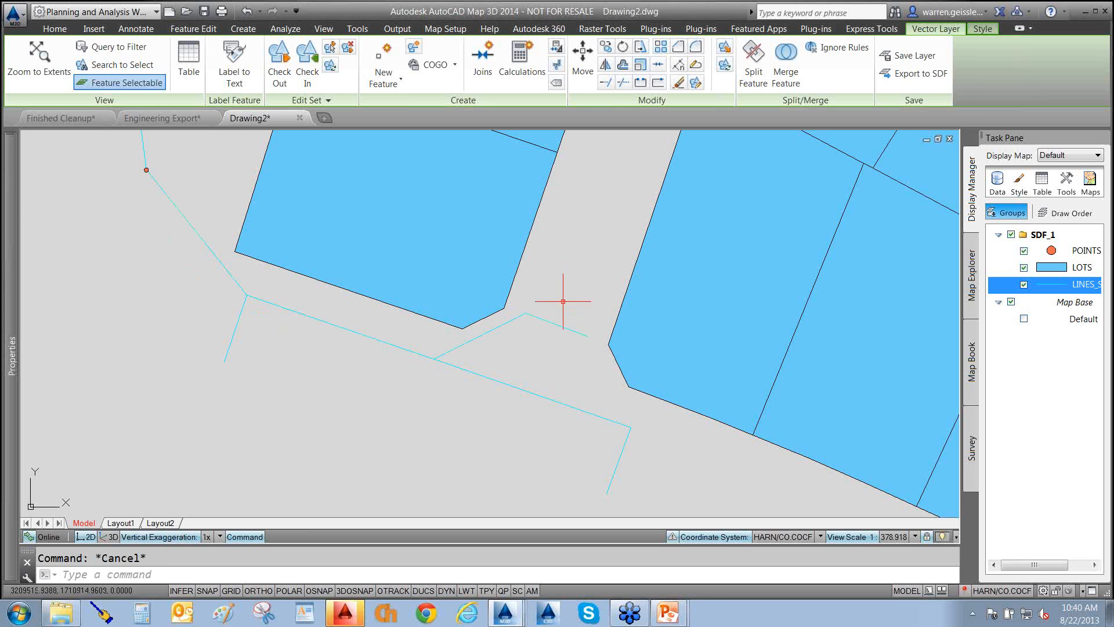
- Switch to the PowerPoint slide show to view the Managing your Schema slide, and return to AutoCAD Map 3D
{"action": "mouse_move", "coordinate": [669, 621]}
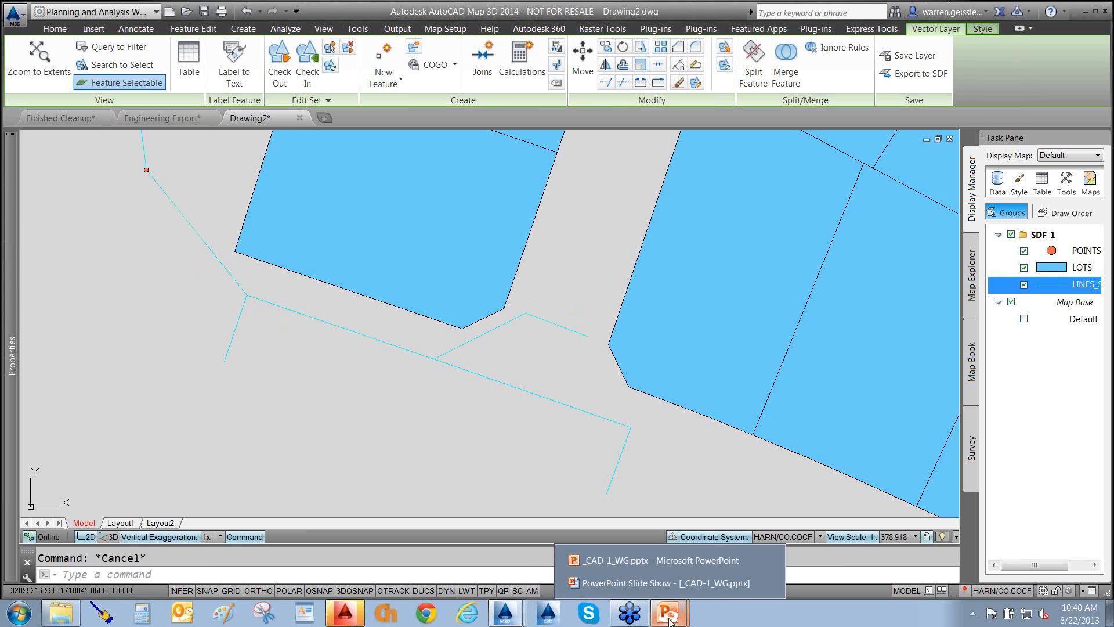
{"action": "left_click", "coordinate": [666, 582]}
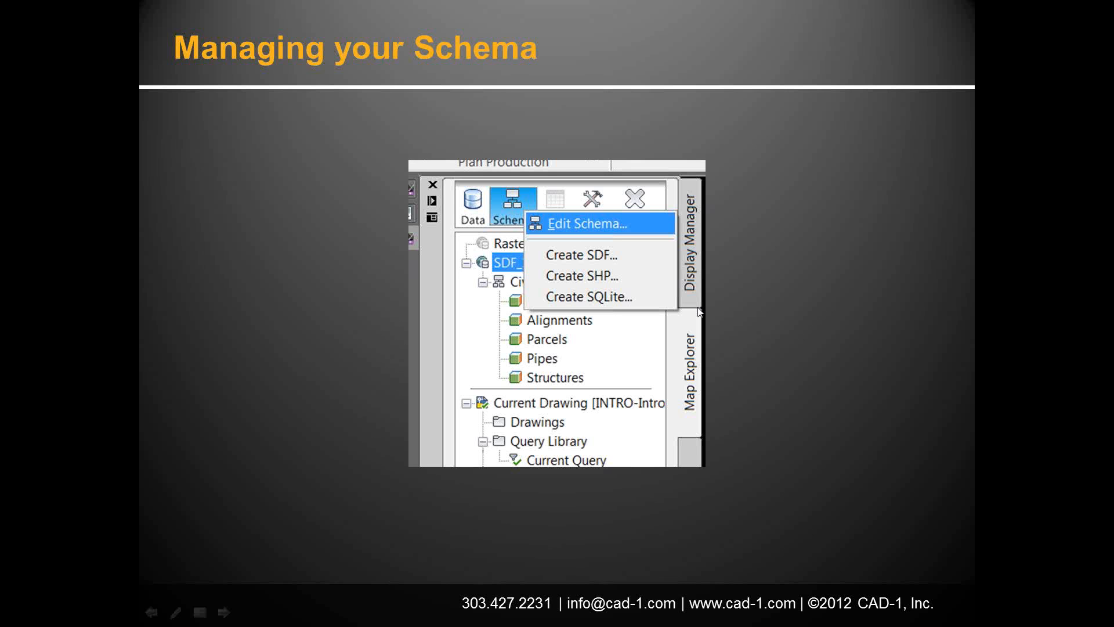
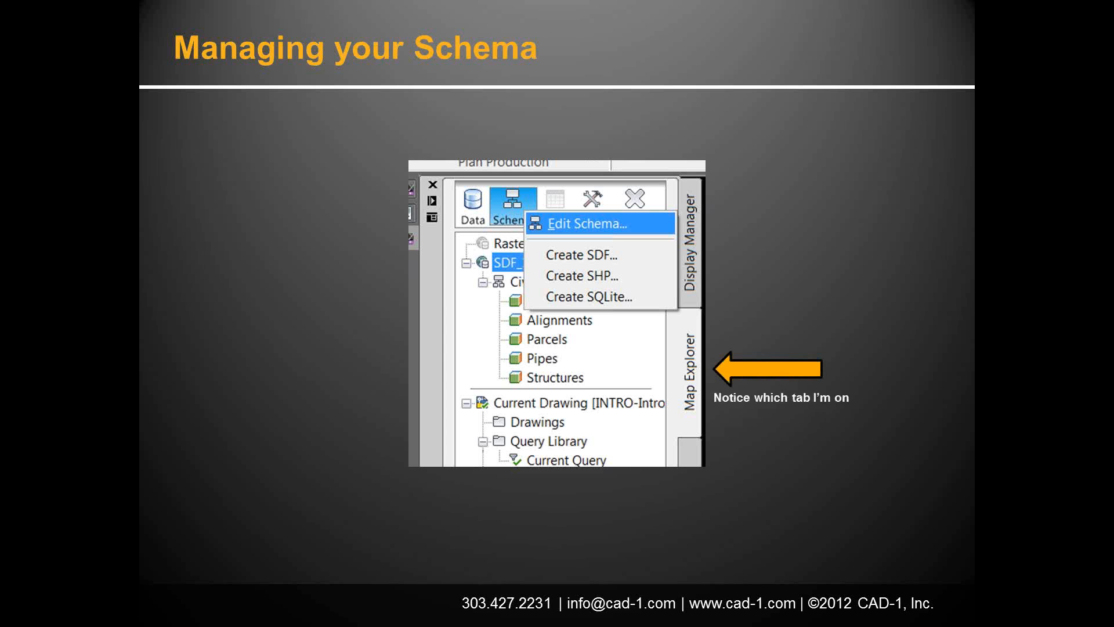
{"action": "key", "text": "alt+Tab"}
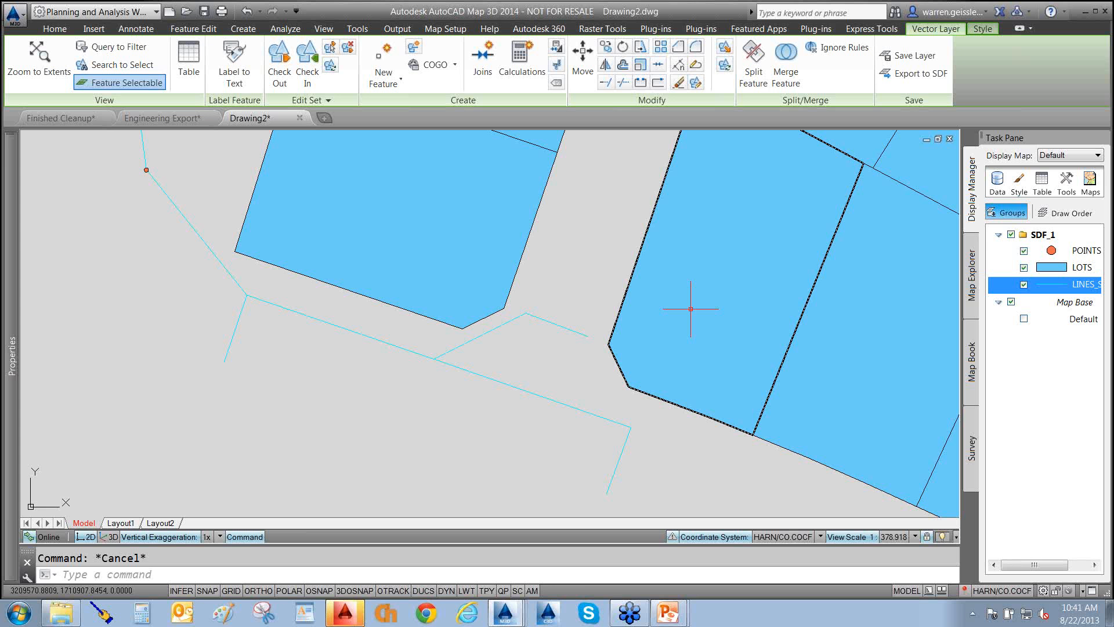
- Open the schema of the SDF_1 connection for editing and expand Schema1 to its feature classes
{"action": "left_click", "coordinate": [972, 276]}
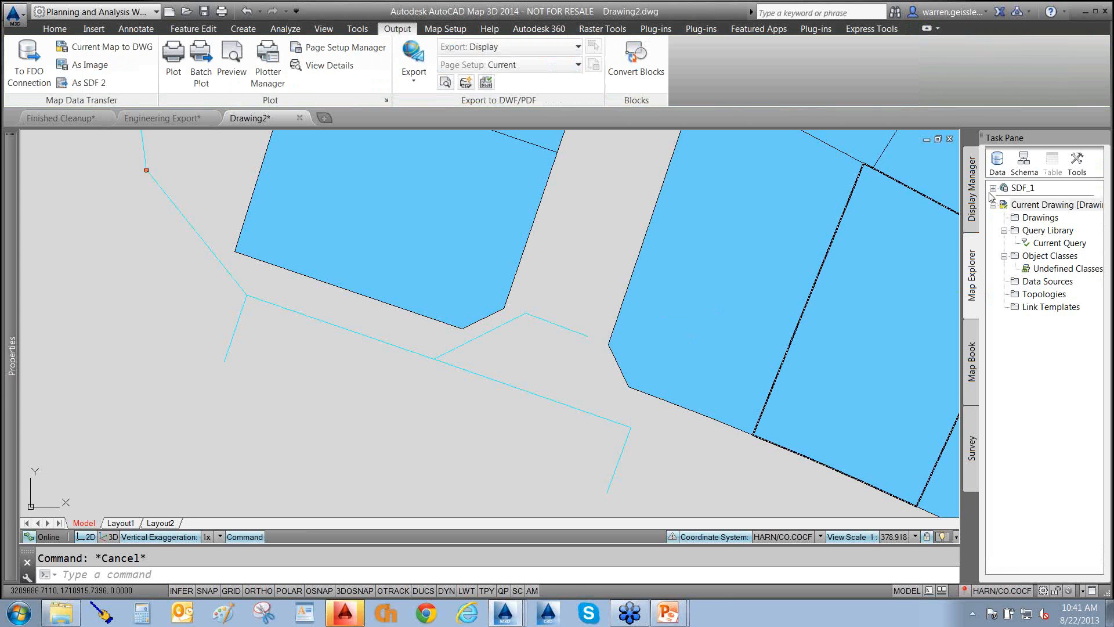
{"action": "left_click", "coordinate": [1022, 188]}
{"action": "left_click", "coordinate": [1024, 166]}
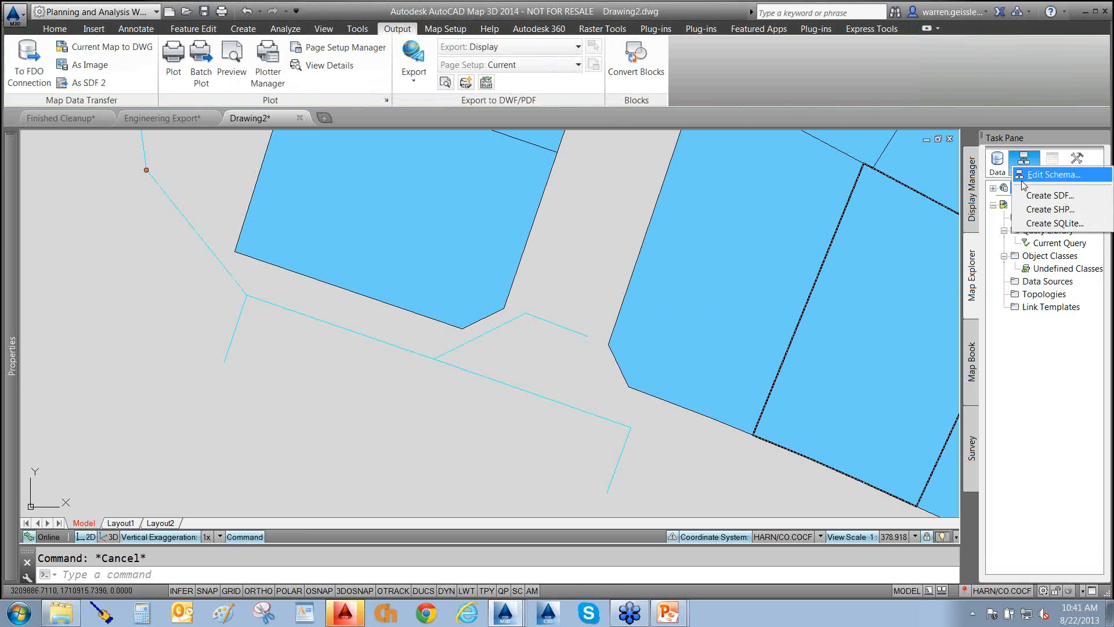
{"action": "left_click", "coordinate": [1040, 182]}
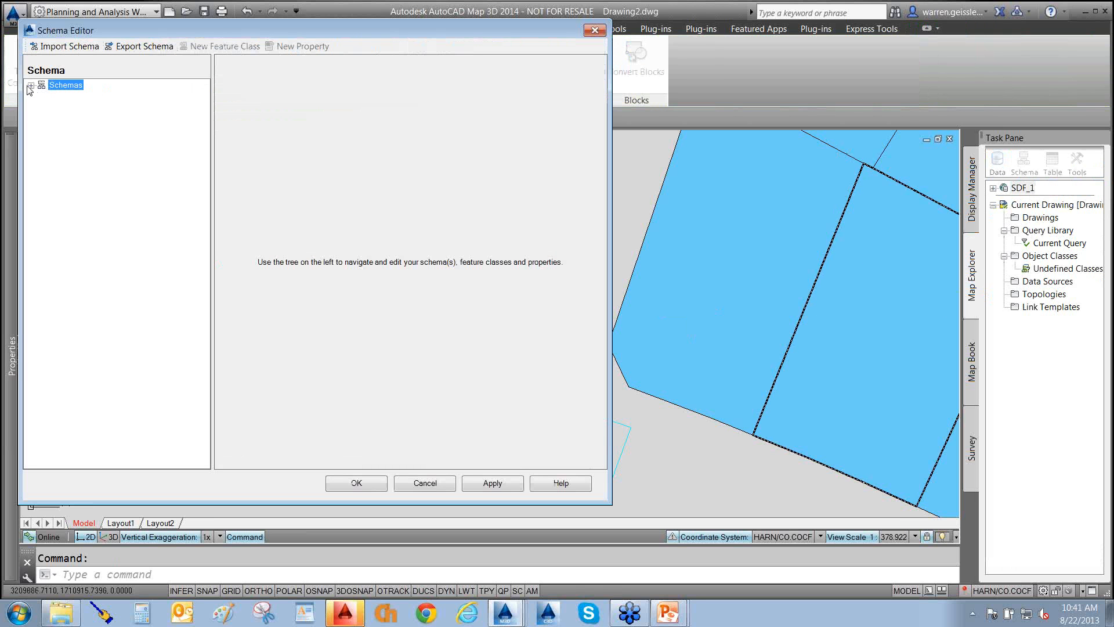
{"action": "left_click", "coordinate": [31, 85]}
{"action": "left_click", "coordinate": [41, 96]}
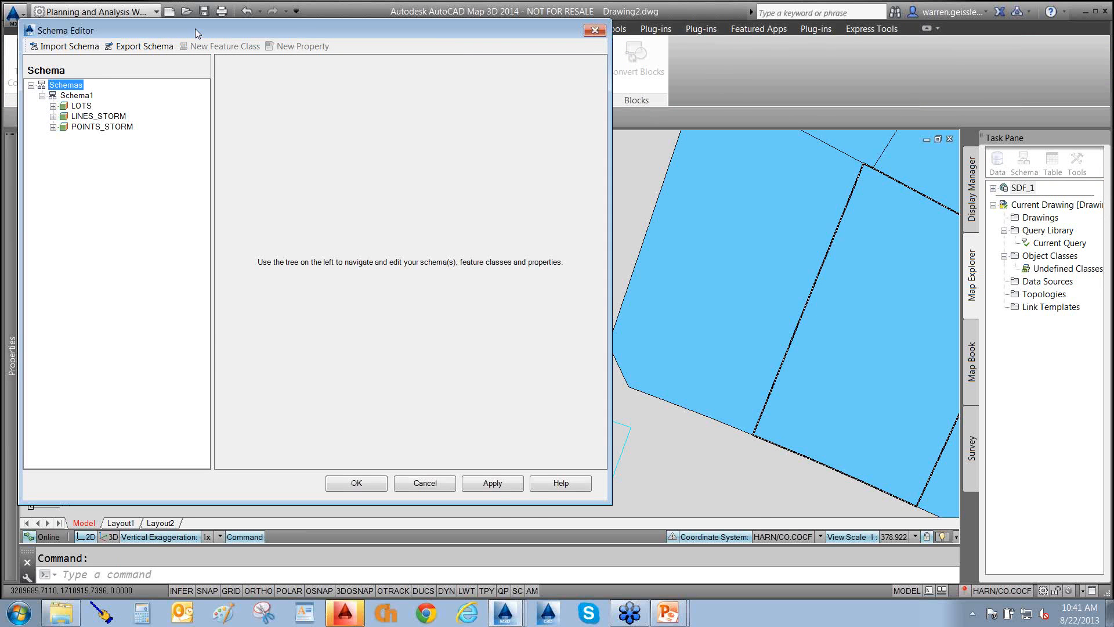
{"action": "left_click_drag", "start_coordinate": [195, 29], "coordinate": [497, 58]}
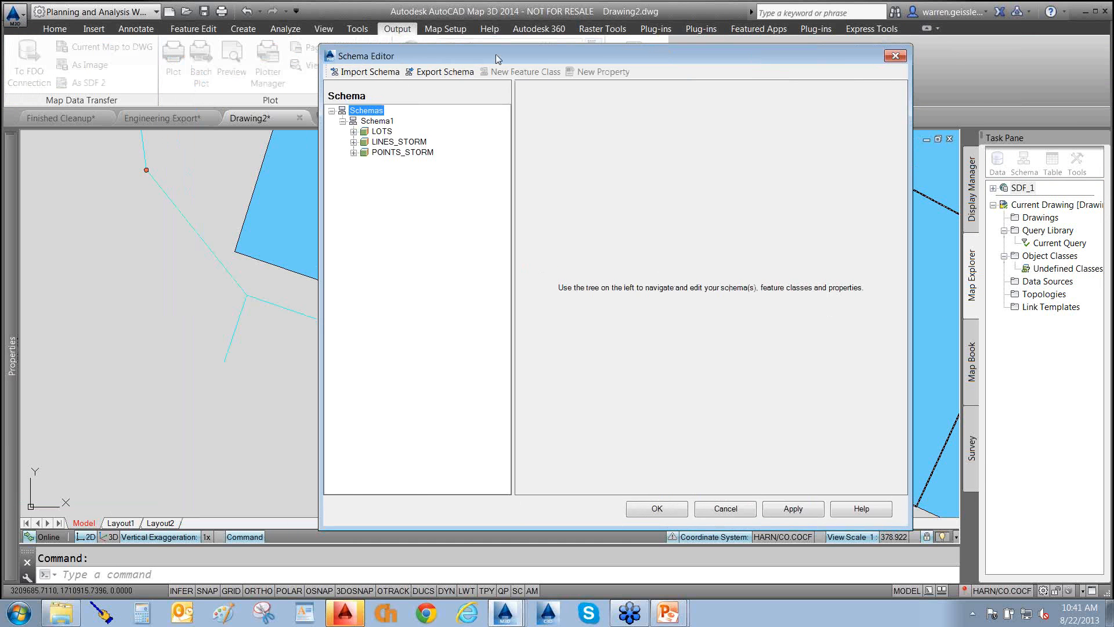
- Examine the properties under LOTS, LINES_STORM and POINTS_STORM, including the definition of the AREA property
{"action": "left_click", "coordinate": [353, 142]}
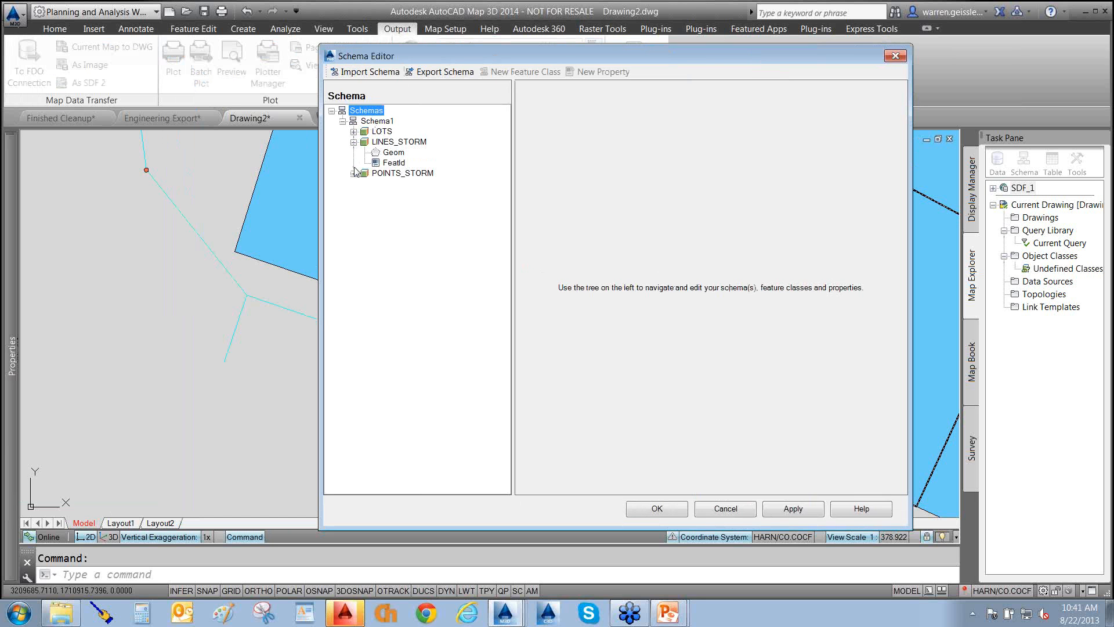
{"action": "left_click", "coordinate": [353, 173]}
{"action": "left_click", "coordinate": [354, 131]}
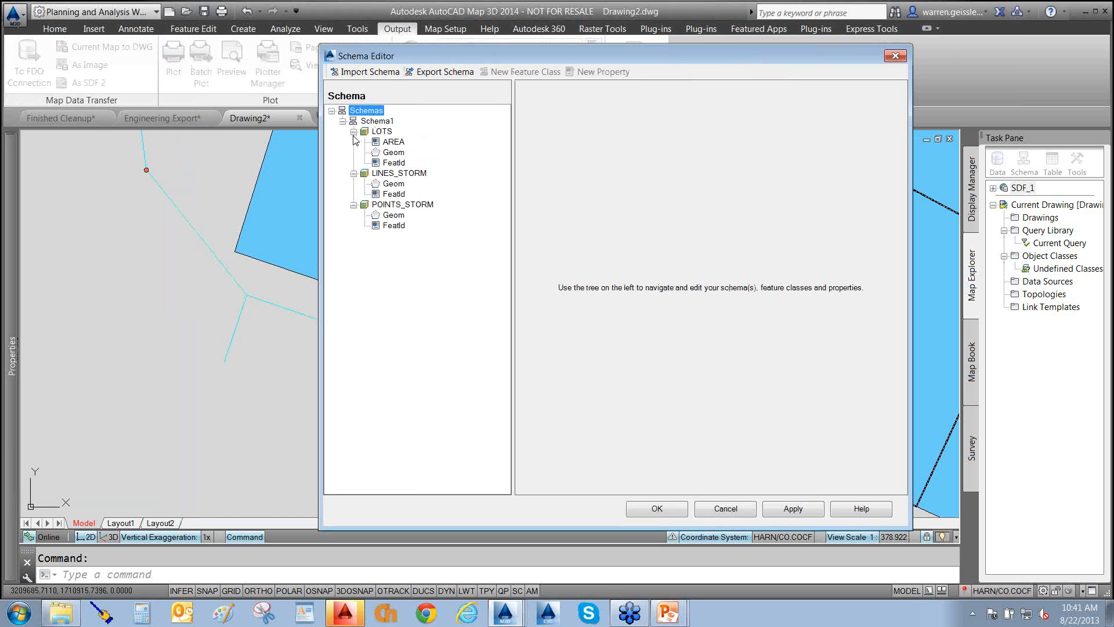
{"action": "left_click", "coordinate": [399, 144]}
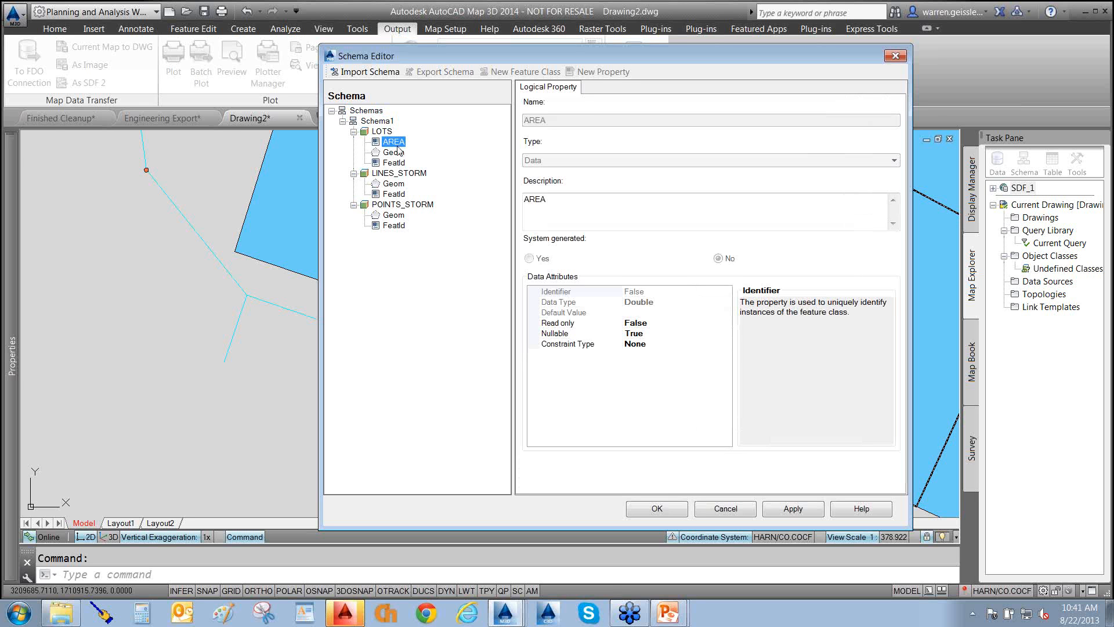
- Add a new data property named Material to the LINES_STORM feature class
{"action": "left_click", "coordinate": [408, 174]}
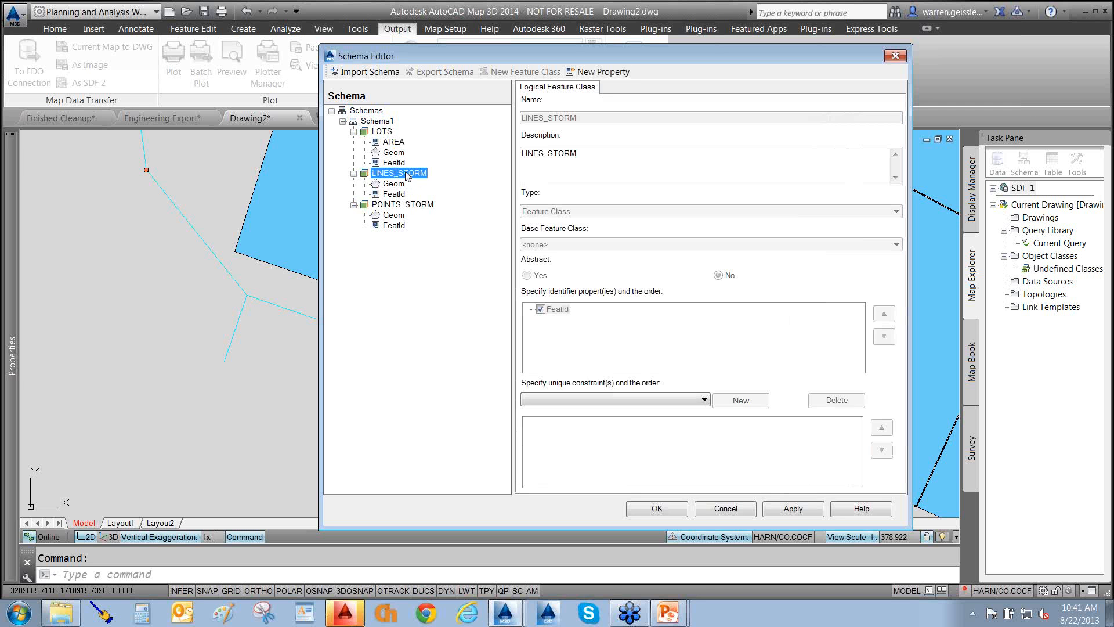
{"action": "right_click", "coordinate": [405, 175]}
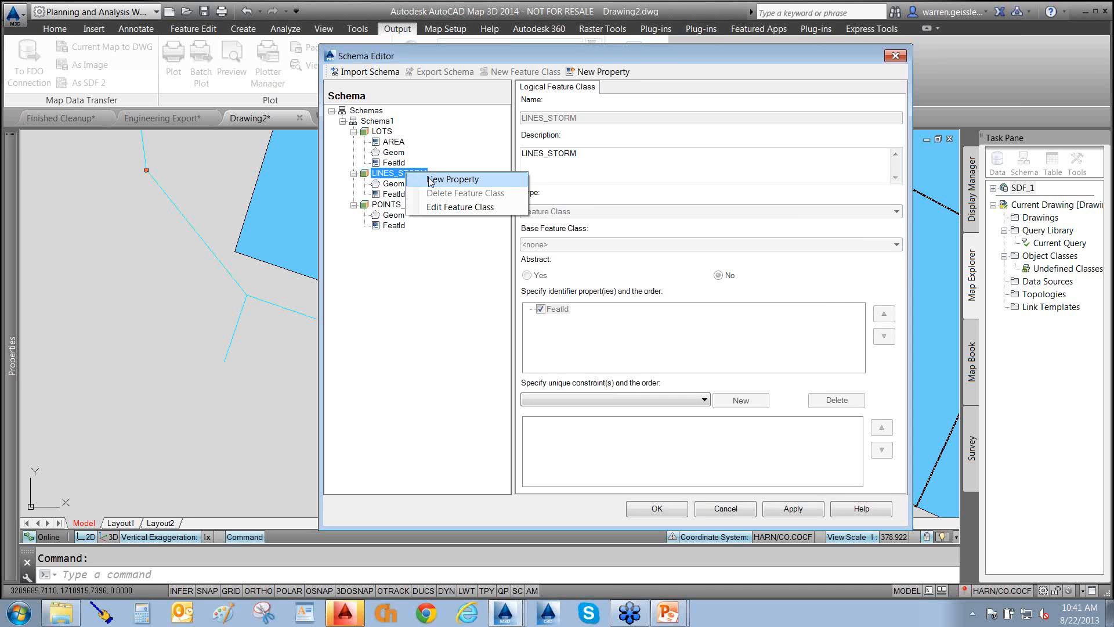
{"action": "left_click", "coordinate": [430, 181]}
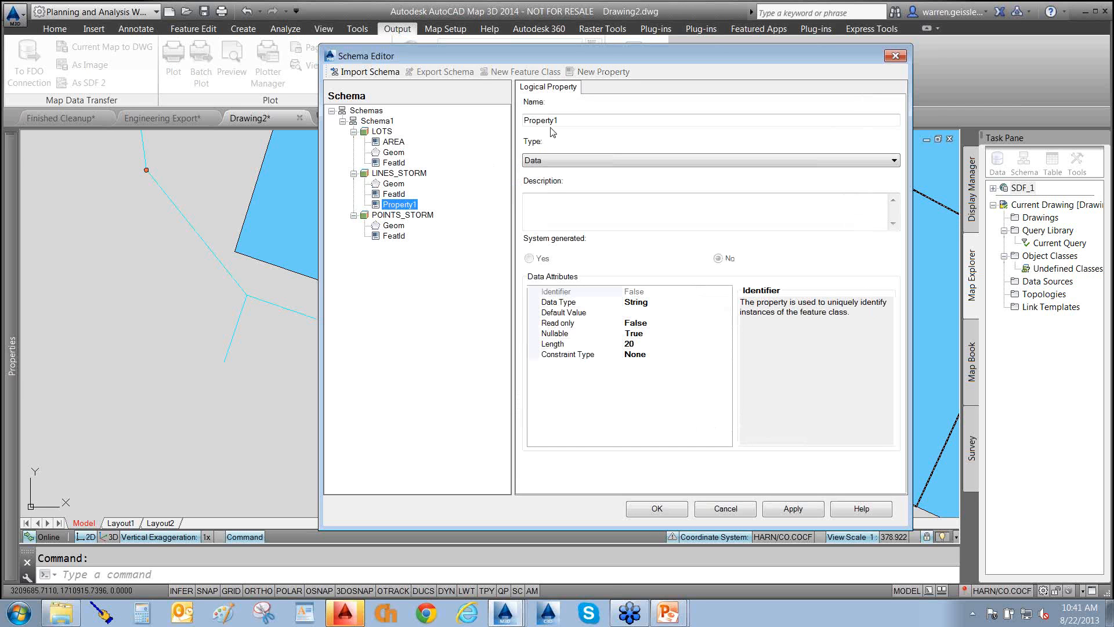
{"action": "mouse_move", "coordinate": [544, 200]}
{"action": "left_mouse_down"}
{"action": "mouse_move", "coordinate": [599, 451]}
{"action": "mouse_move", "coordinate": [647, 490]}
{"action": "left_mouse_up"}
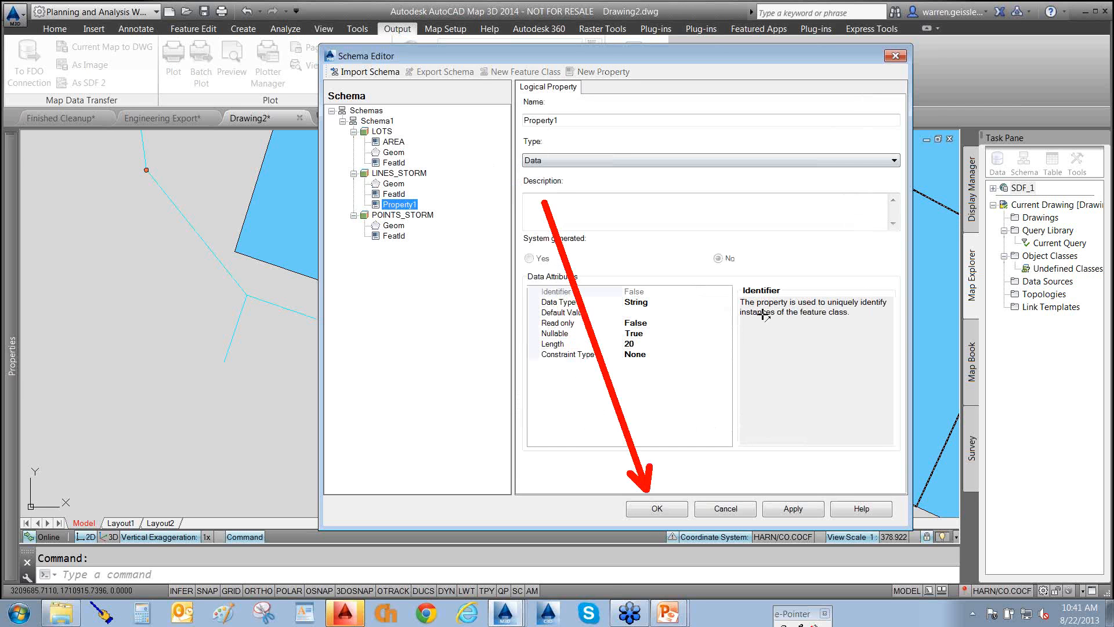
{"action": "left_click_drag", "start_coordinate": [762, 315], "coordinate": [792, 499]}
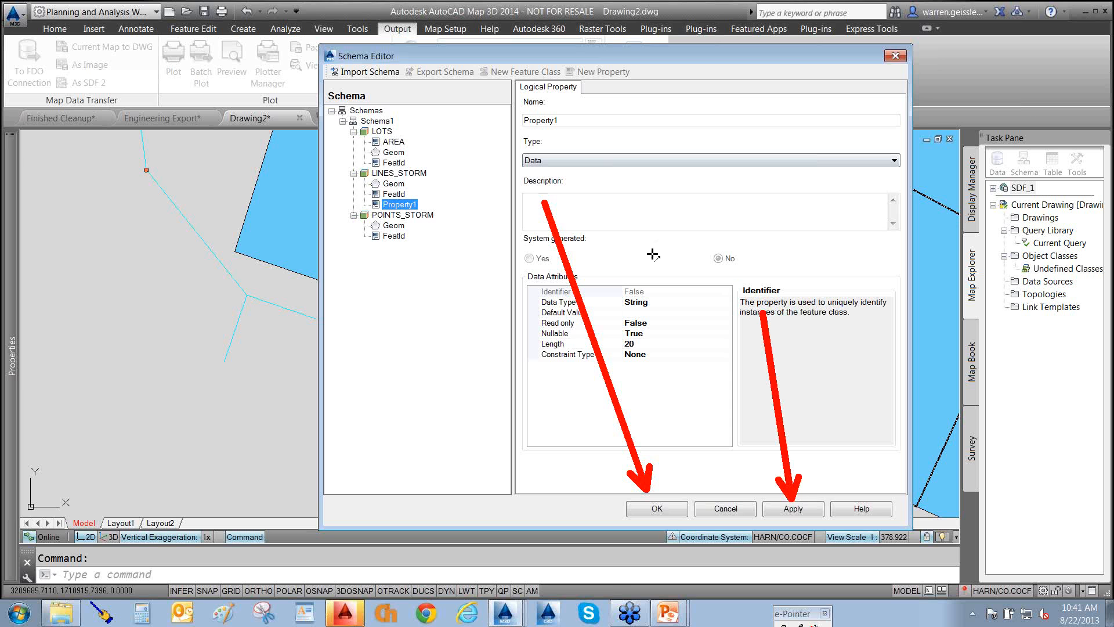
{"action": "key", "text": "Escape"}
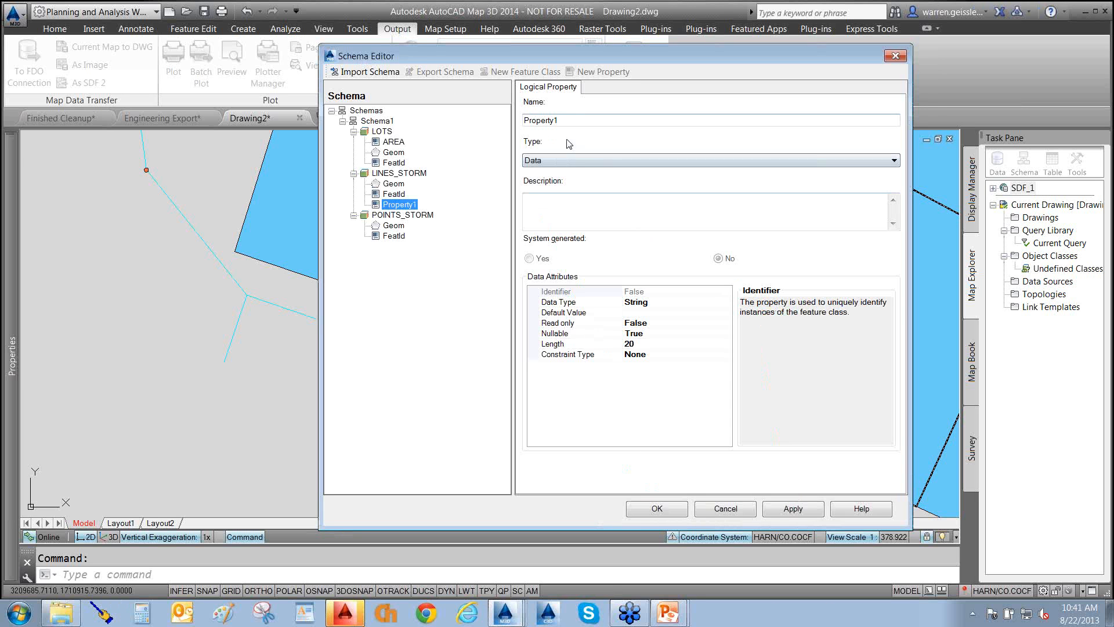
{"action": "double_click", "coordinate": [566, 120]}
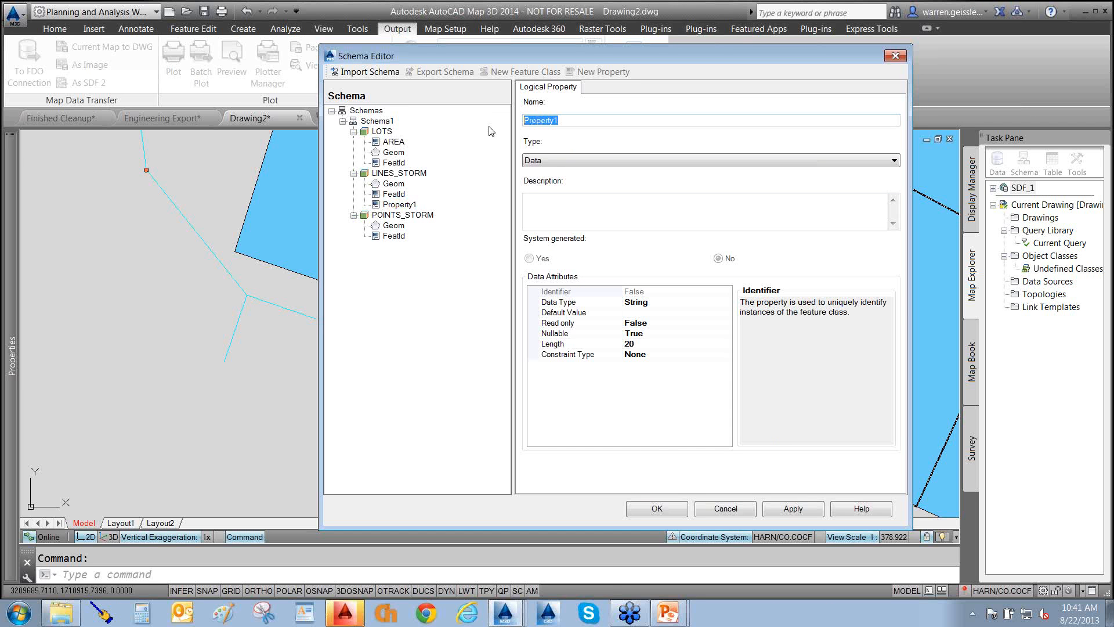
{"action": "type", "text": "Material"}
- Review the data types available for the Material property, keeping String
{"action": "left_click", "coordinate": [673, 303]}
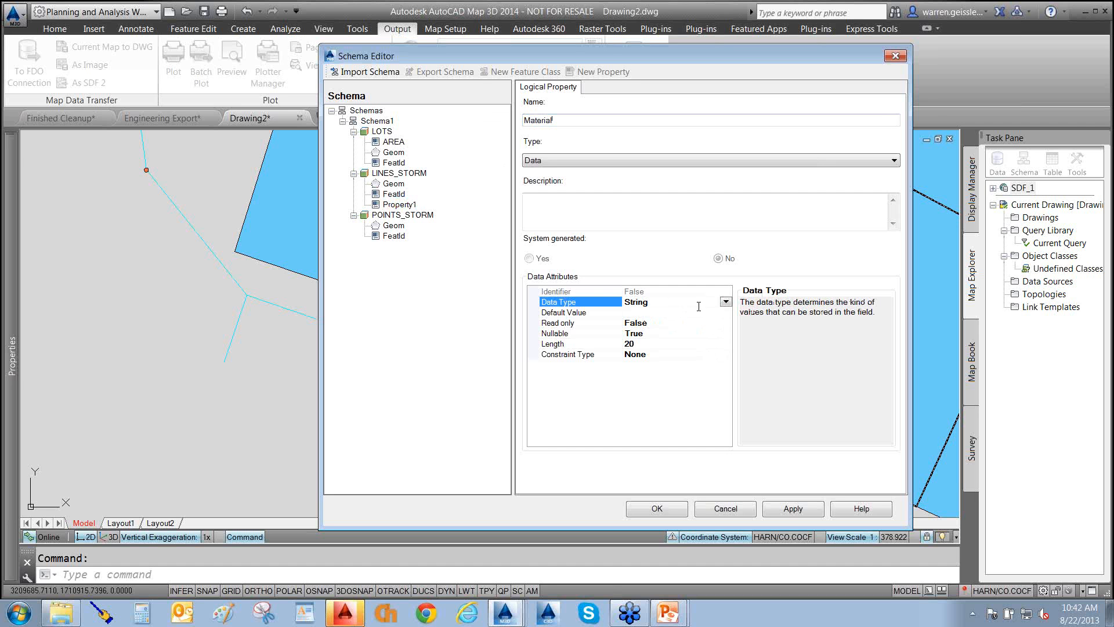
{"action": "left_click", "coordinate": [726, 301]}
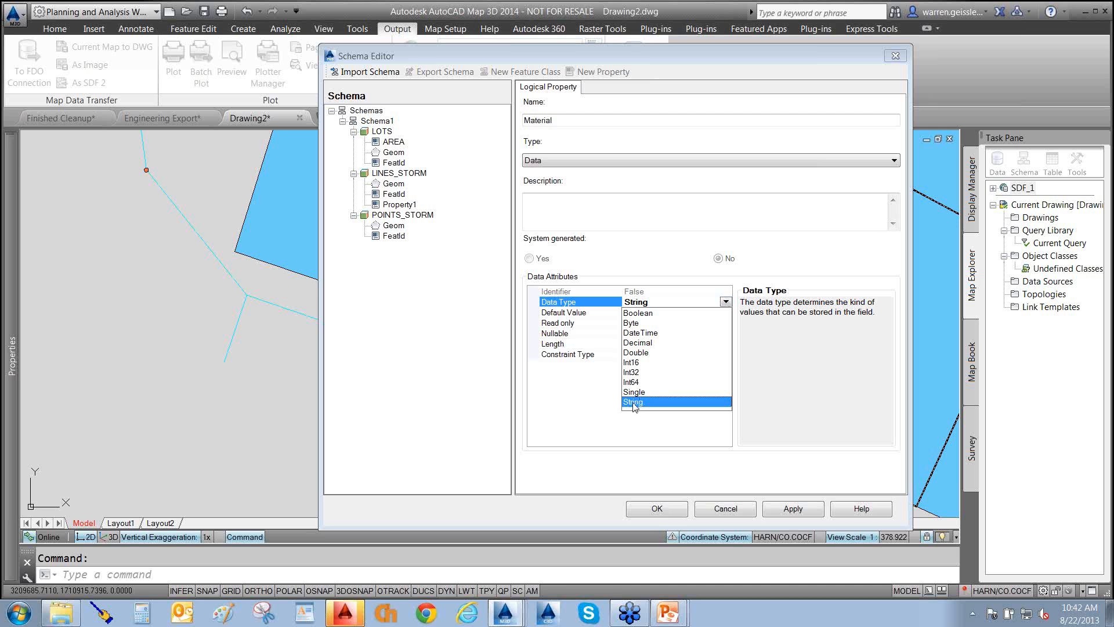
{"action": "left_click", "coordinate": [636, 363]}
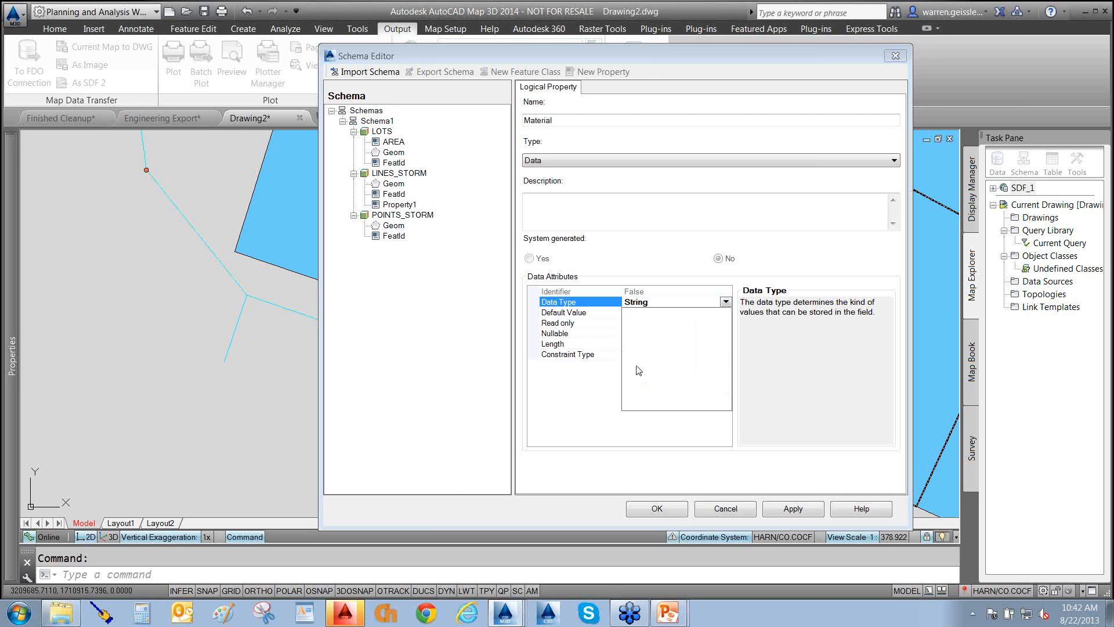
{"action": "left_click", "coordinate": [725, 302]}
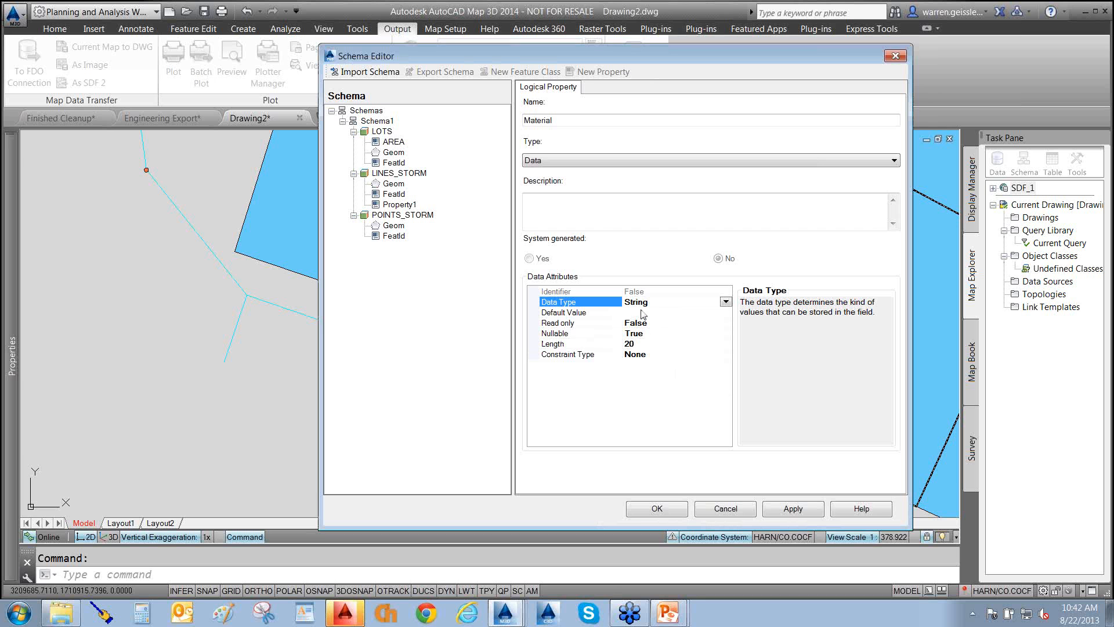
- Set the Material property's constraint type to List
{"action": "left_click_drag", "start_coordinate": [600, 236], "coordinate": [556, 127]}
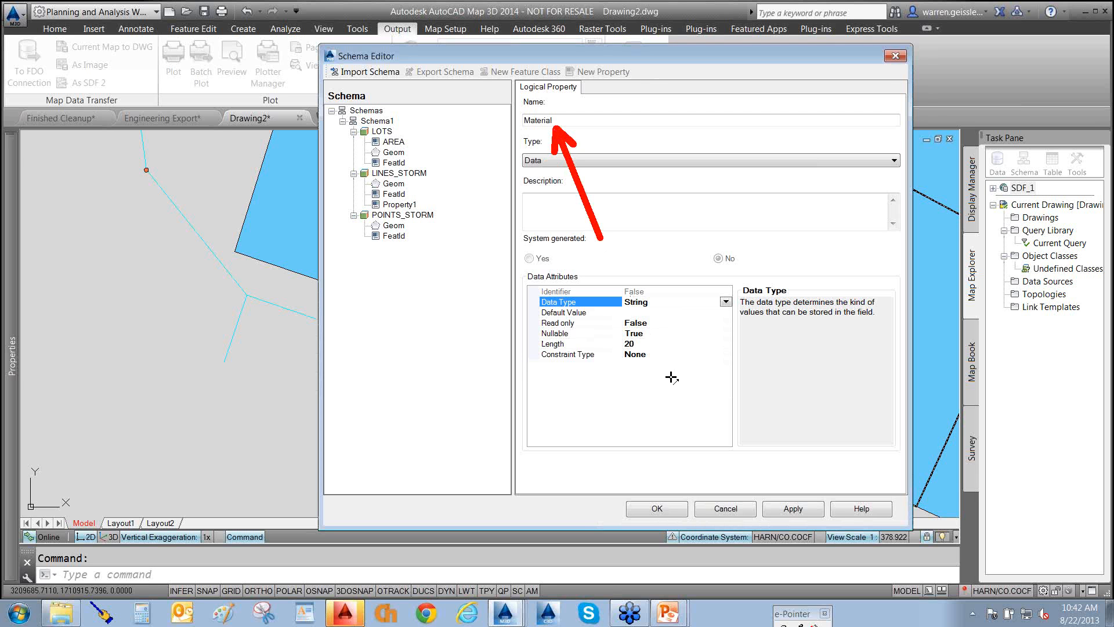
{"action": "key", "text": "Escape"}
{"action": "left_click", "coordinate": [676, 355]}
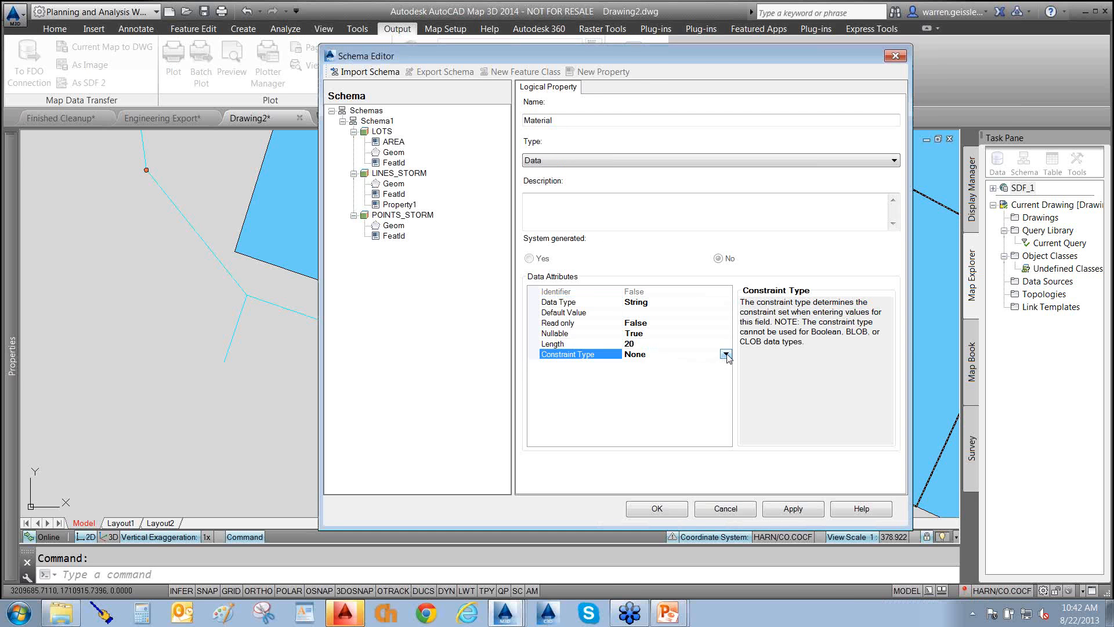
{"action": "left_click", "coordinate": [726, 354]}
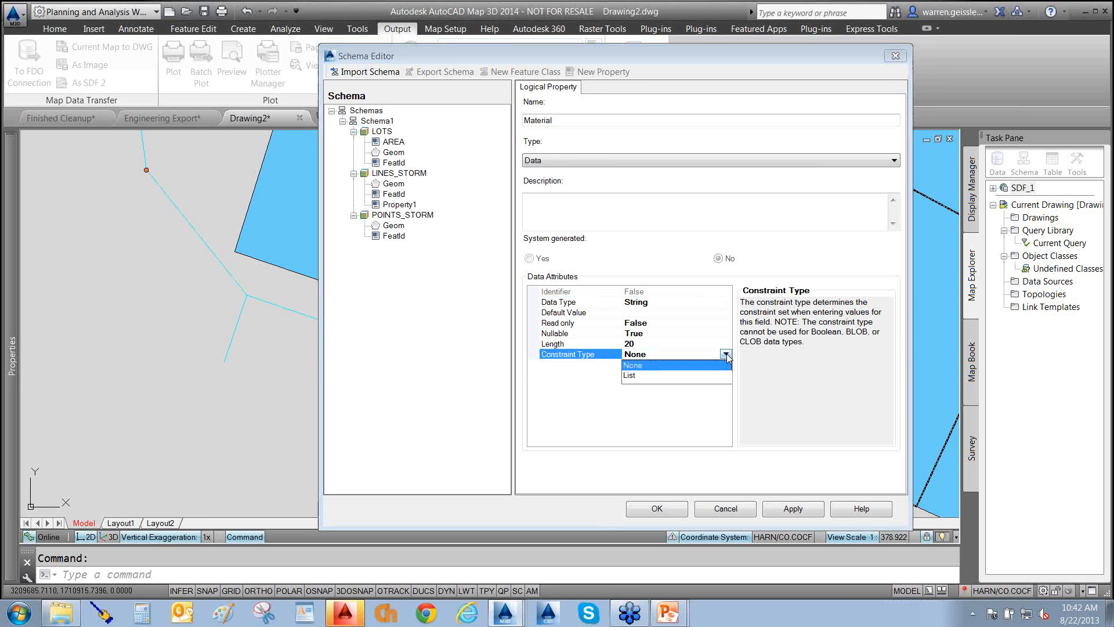
{"action": "left_click", "coordinate": [629, 376]}
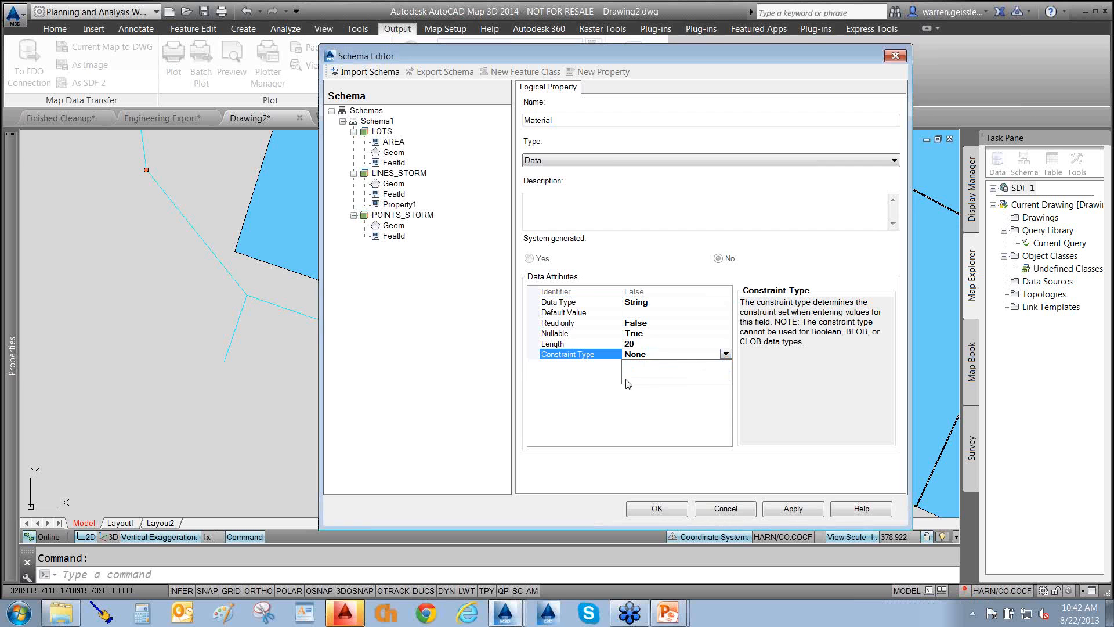
- Enter CMP, RCP and PVC as the allowed values for Material and submit the schema changes
{"action": "left_click", "coordinate": [724, 365]}
{"action": "left_click", "coordinate": [726, 365]}
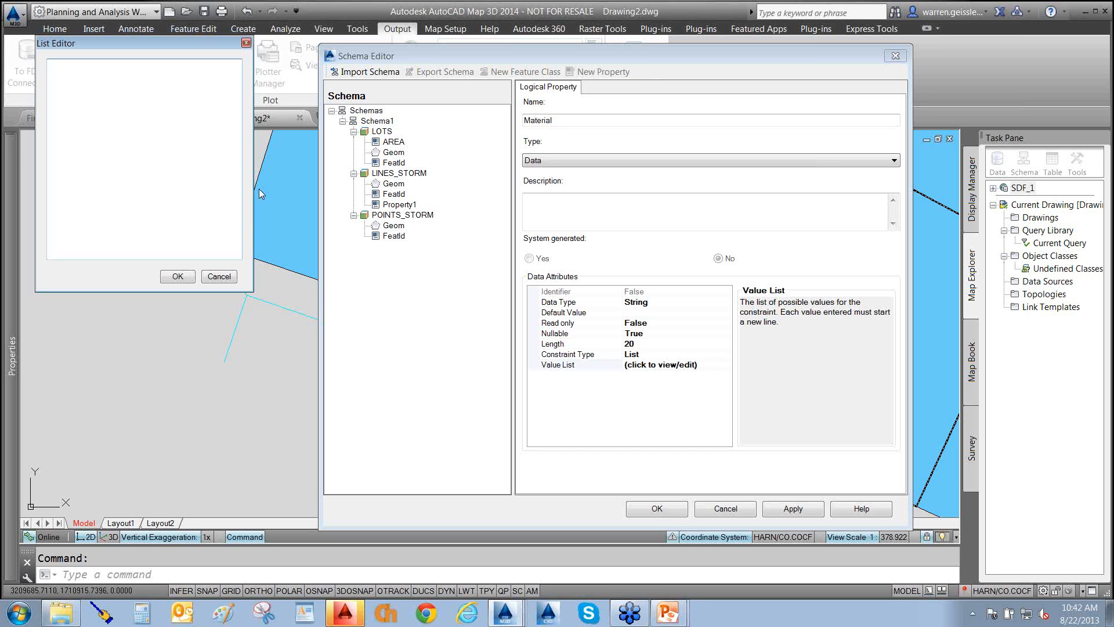
{"action": "type", "text": "CMP"}
{"action": "key", "text": "Return"}
{"action": "type", "text": "RCP"}
{"action": "key", "text": "Return"}
{"action": "left_click", "coordinate": [177, 276]}
{"action": "left_click", "coordinate": [661, 509]}
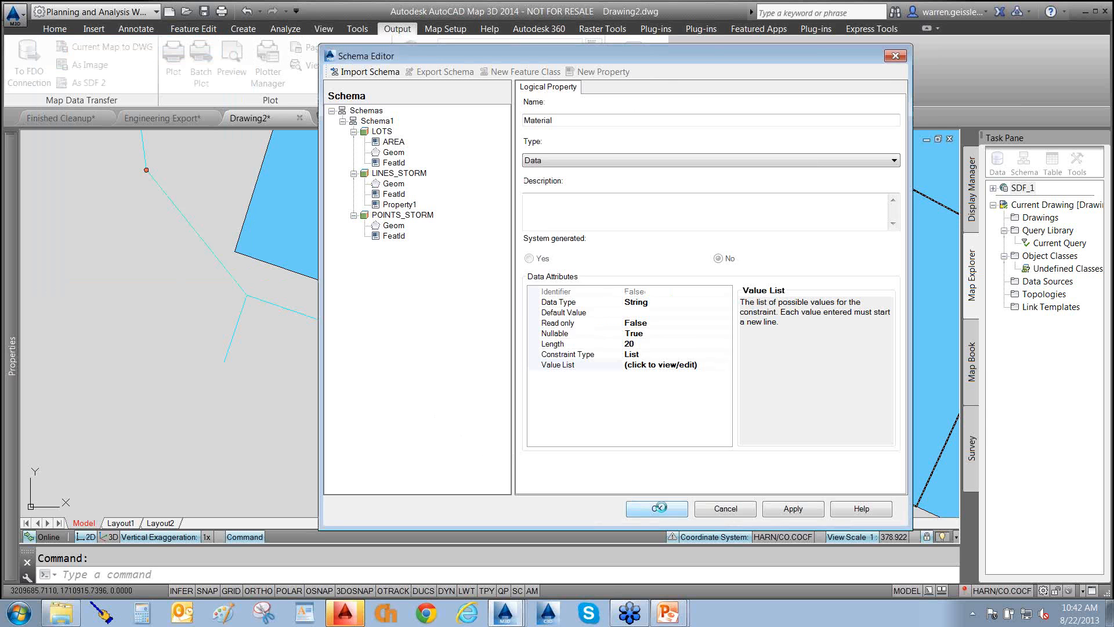
{"action": "left_click", "coordinate": [605, 342]}
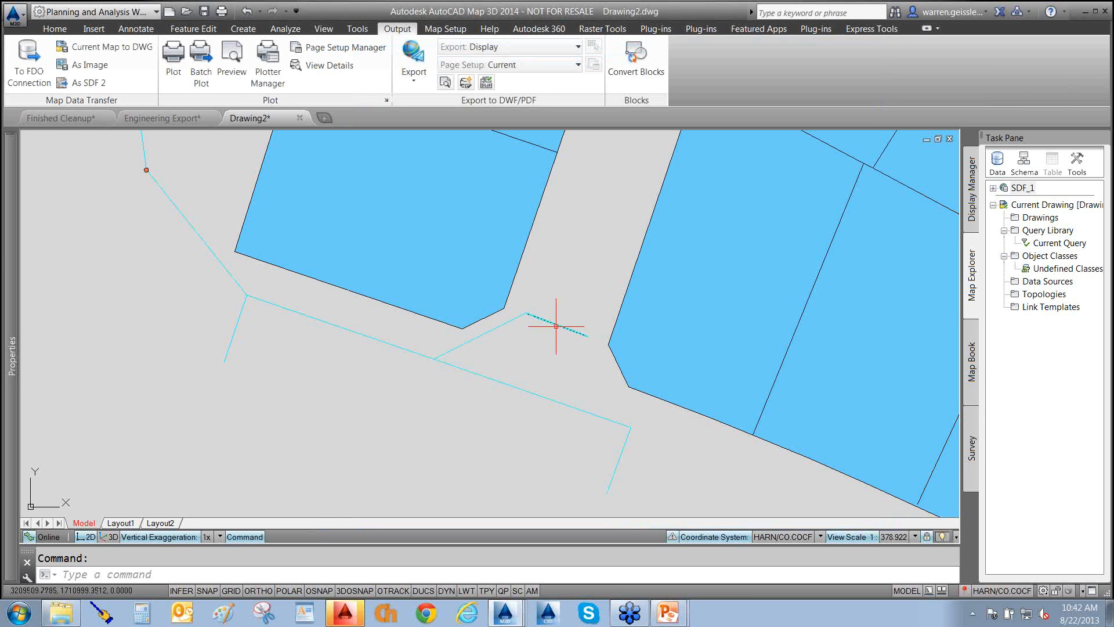
- Assign RCP as the Material of the short storm line segment between the lots
{"action": "left_click", "coordinate": [550, 325]}
{"action": "mouse_move", "coordinate": [7, 258]}
{"action": "mouse_move", "coordinate": [83, 314]}
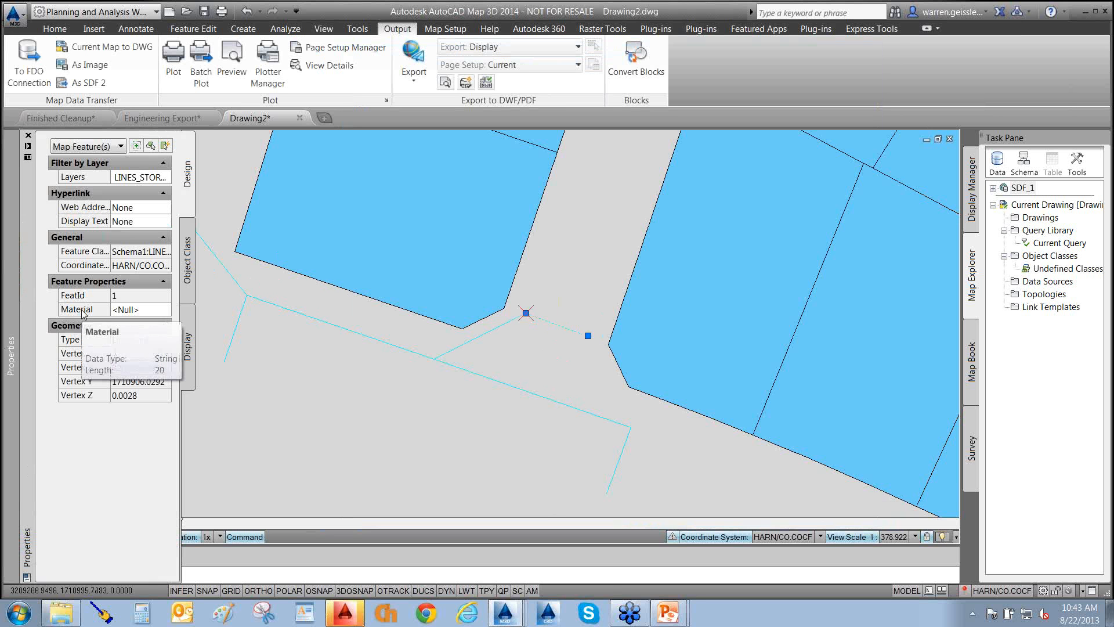
{"action": "left_click", "coordinate": [152, 310]}
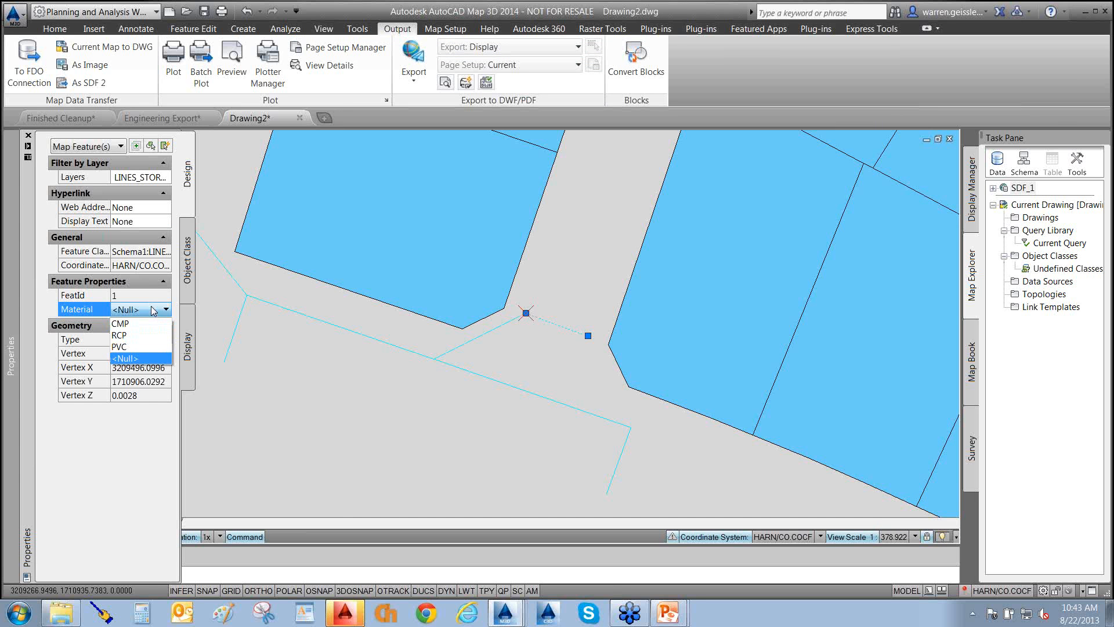
{"action": "left_click", "coordinate": [123, 335]}
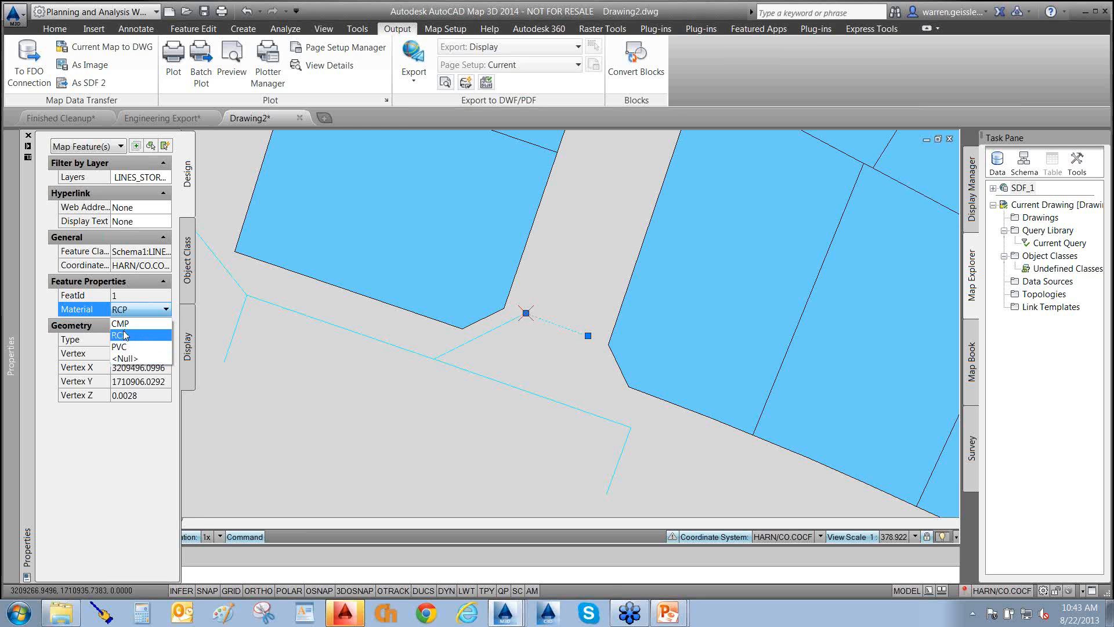
{"action": "key", "text": "Escape"}
- Assign CMP as the Material of the storm lines along the road and at both of its ends
{"action": "left_click", "coordinate": [641, 425]}
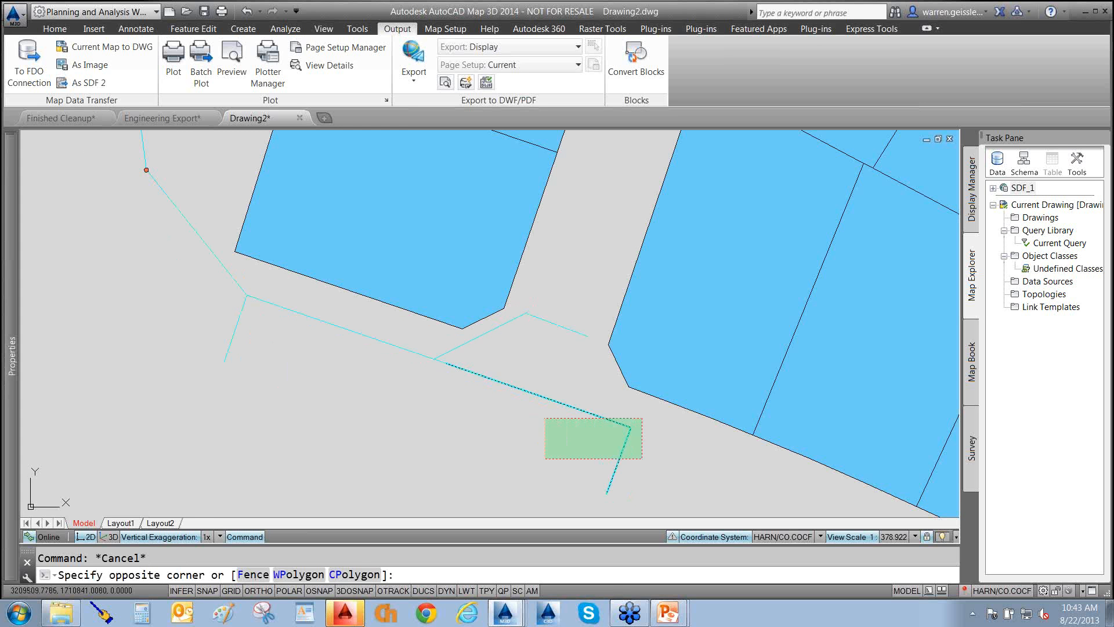
{"action": "left_click", "coordinate": [512, 461]}
{"action": "left_click", "coordinate": [270, 286]}
{"action": "left_click", "coordinate": [196, 358]}
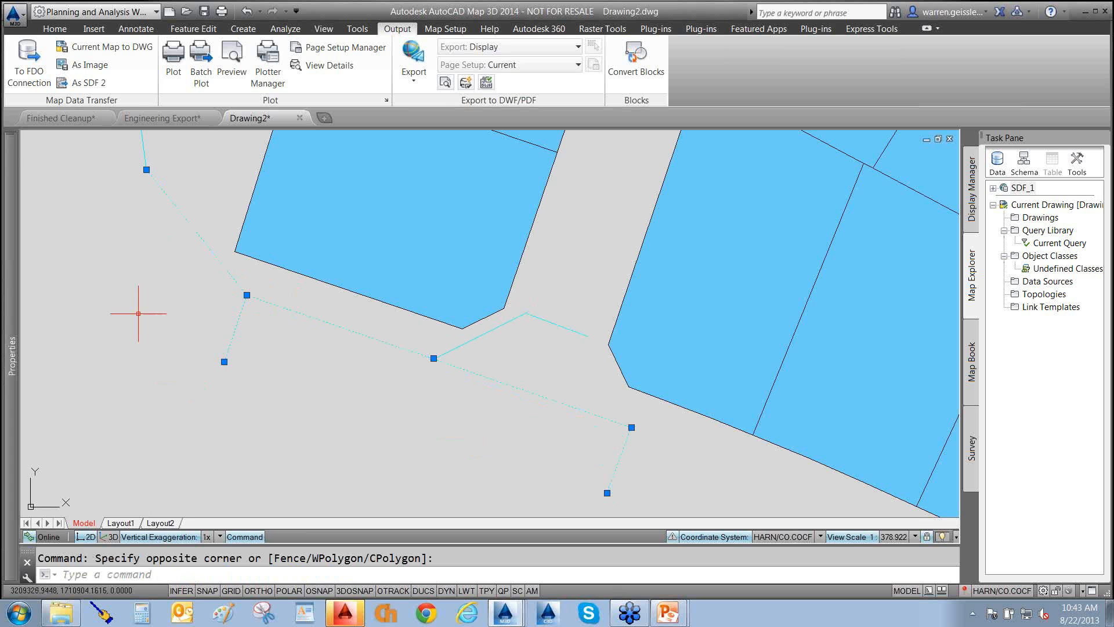
{"action": "mouse_move", "coordinate": [12, 313]}
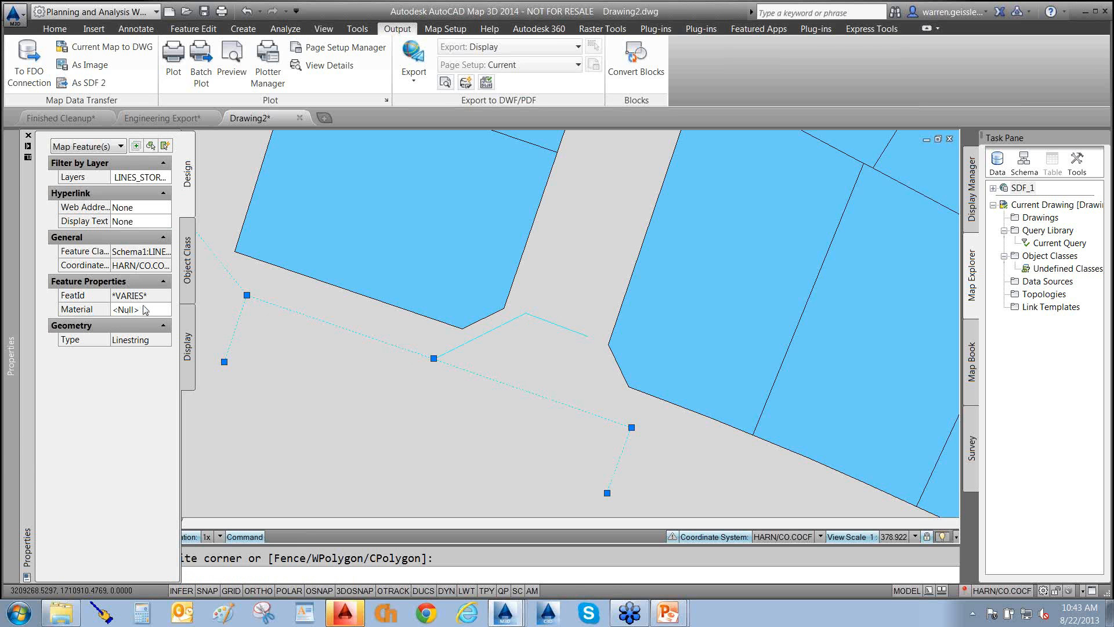
{"action": "left_click", "coordinate": [146, 311]}
{"action": "left_click", "coordinate": [147, 310]}
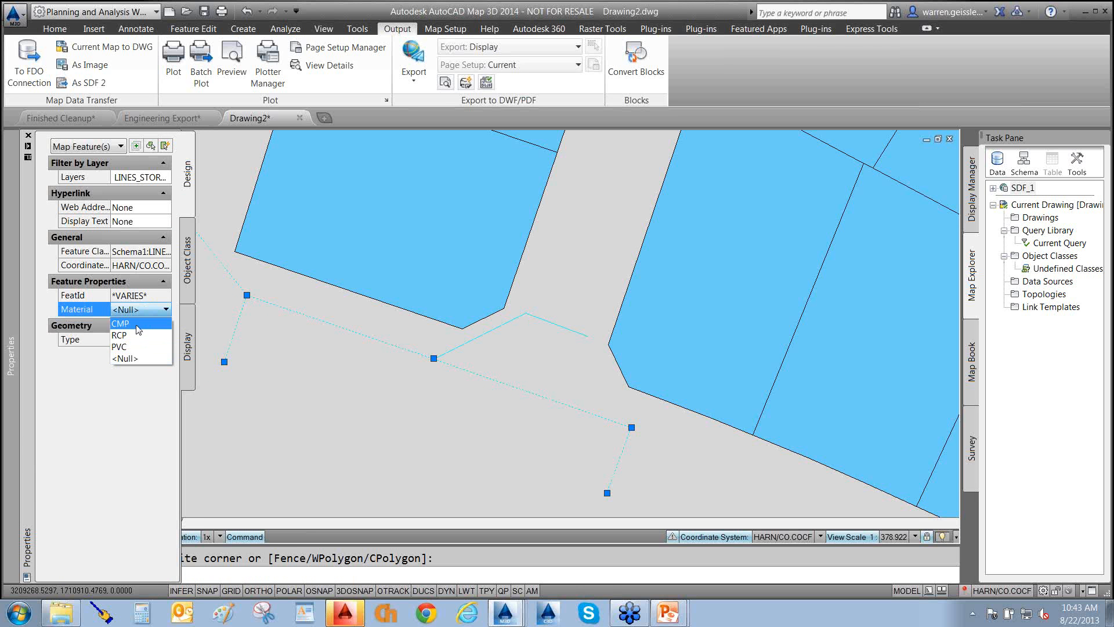
{"action": "left_click", "coordinate": [120, 323]}
{"action": "key", "text": "Escape"}
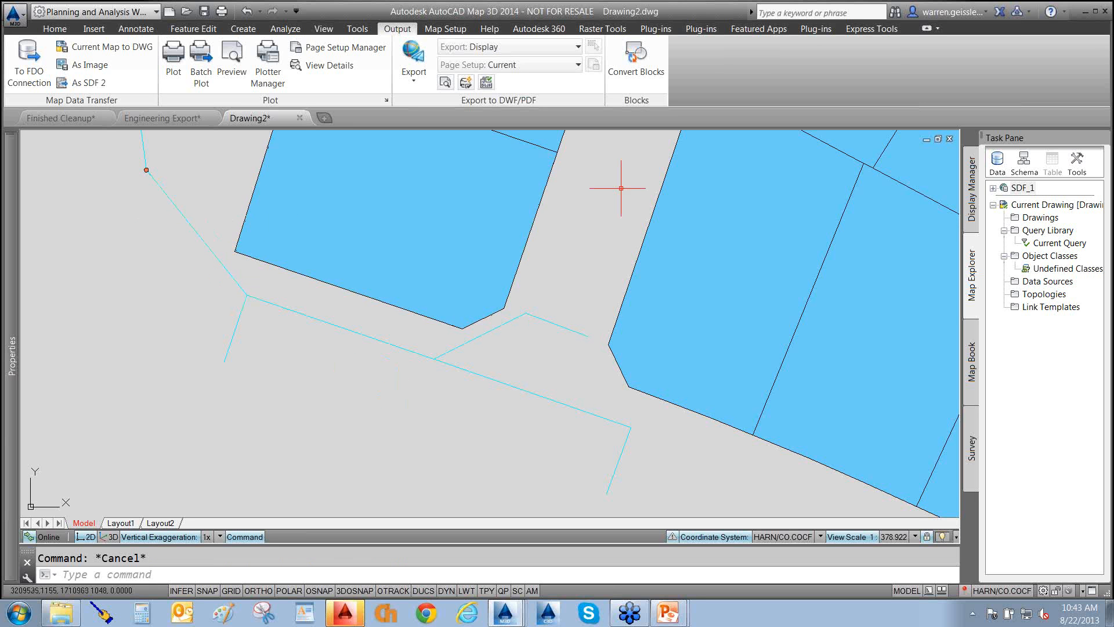
- Reopen the SDF_1 schema for editing, checking in the features, and expand LINES_STORM and POINTS_STORM under Schema1
{"action": "left_click", "coordinate": [1019, 189]}
{"action": "left_click", "coordinate": [1023, 163]}
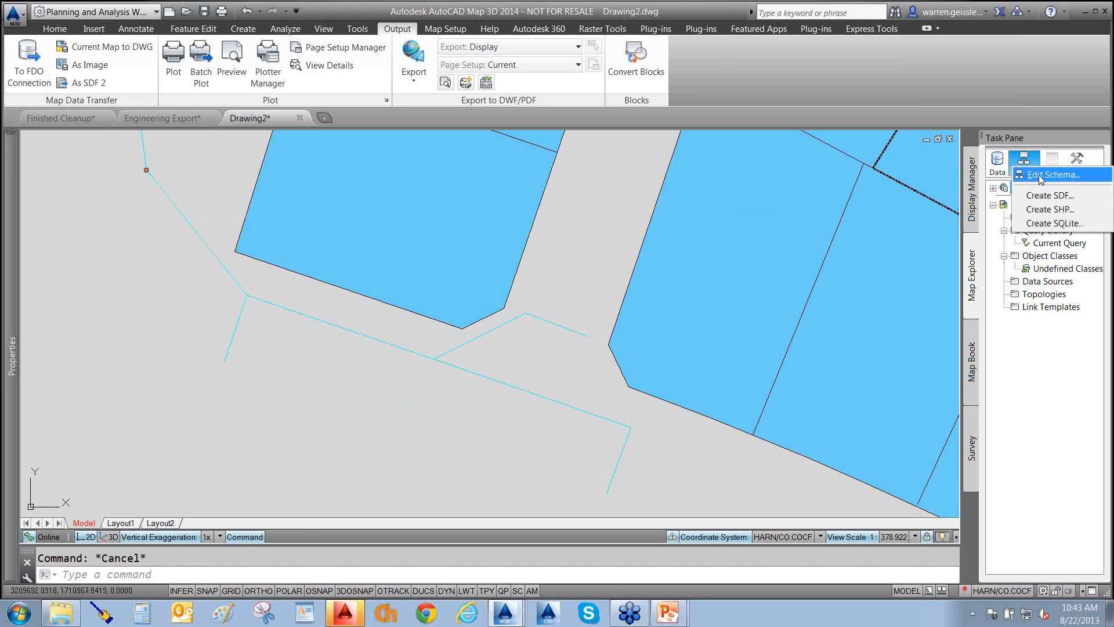
{"action": "left_click", "coordinate": [1041, 175]}
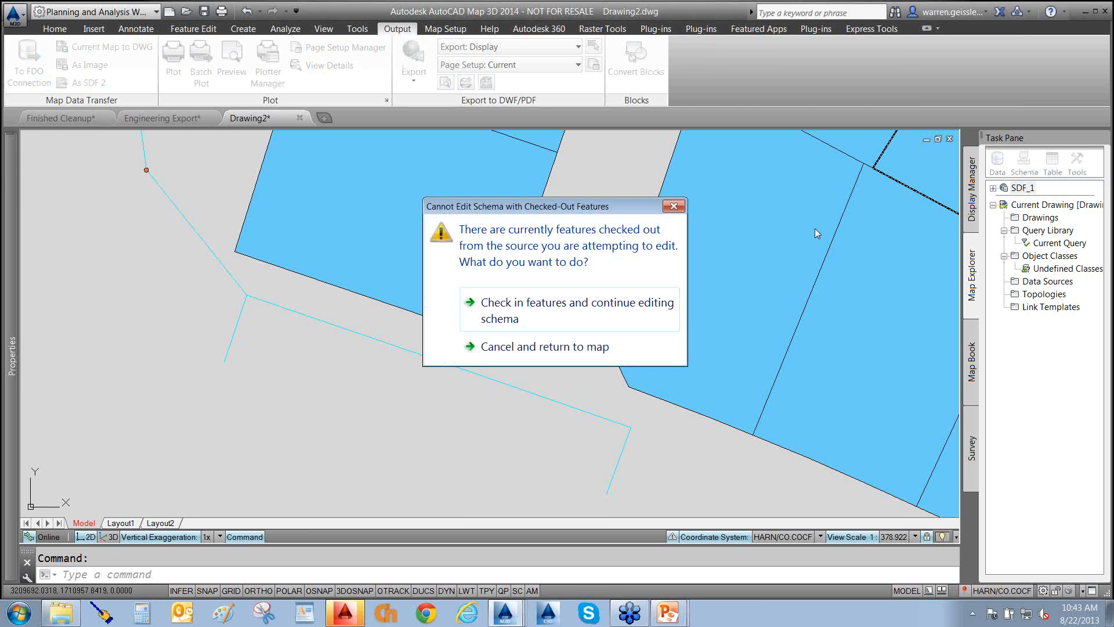
{"action": "left_click", "coordinate": [566, 317]}
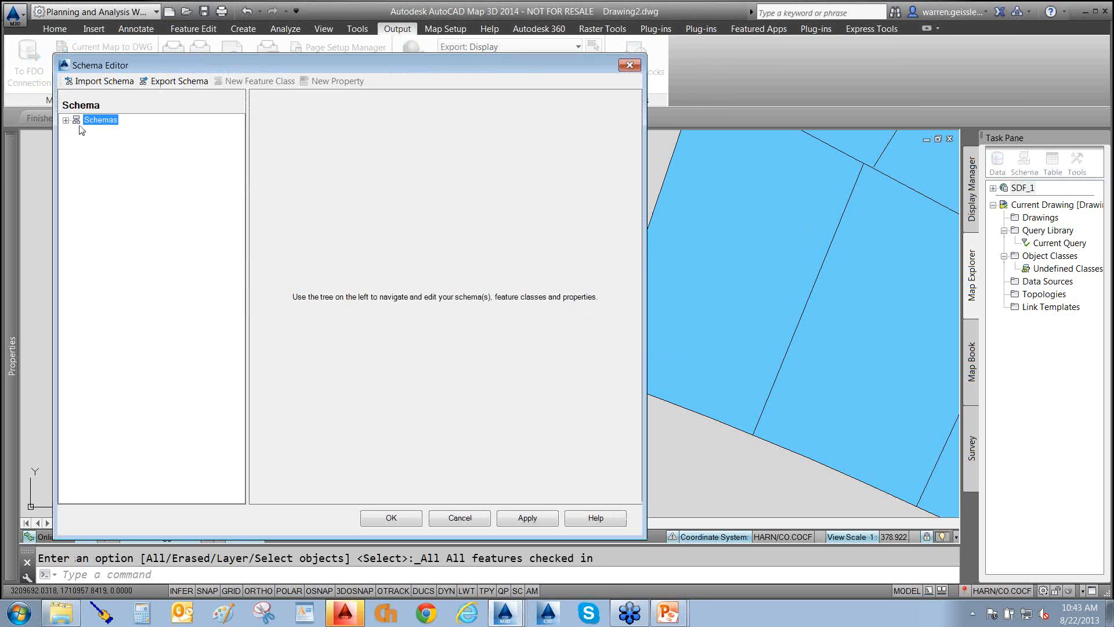
{"action": "left_click", "coordinate": [67, 120]}
{"action": "left_click", "coordinate": [76, 131]}
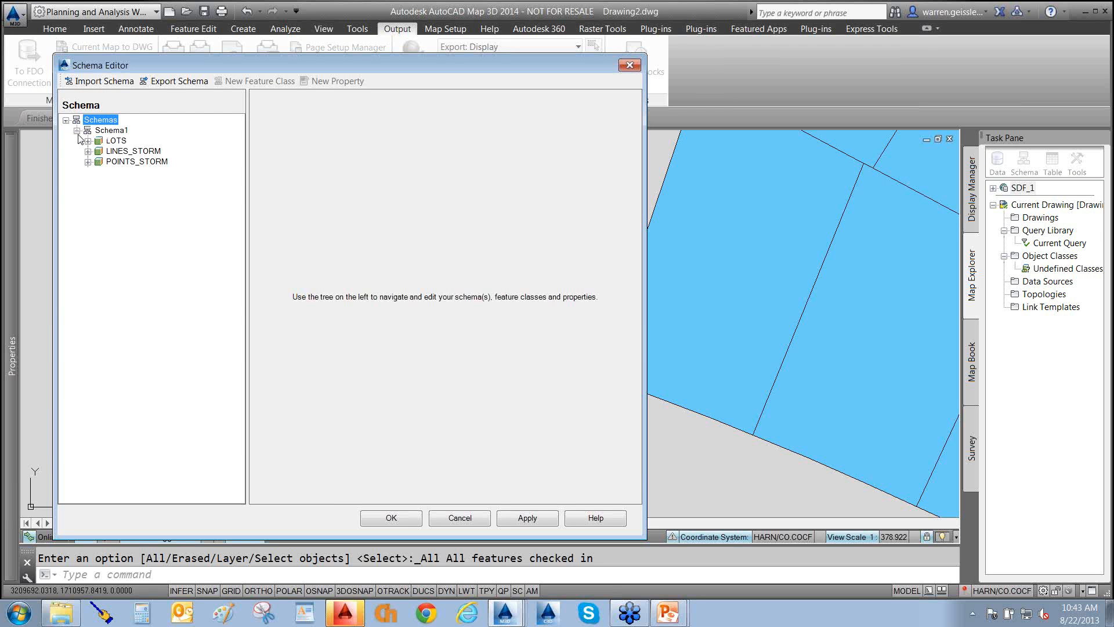
{"action": "left_click", "coordinate": [88, 162]}
{"action": "left_click", "coordinate": [87, 152]}
- Examine the Material property of LINES_STORM and its list of allowed values
{"action": "left_click", "coordinate": [130, 183]}
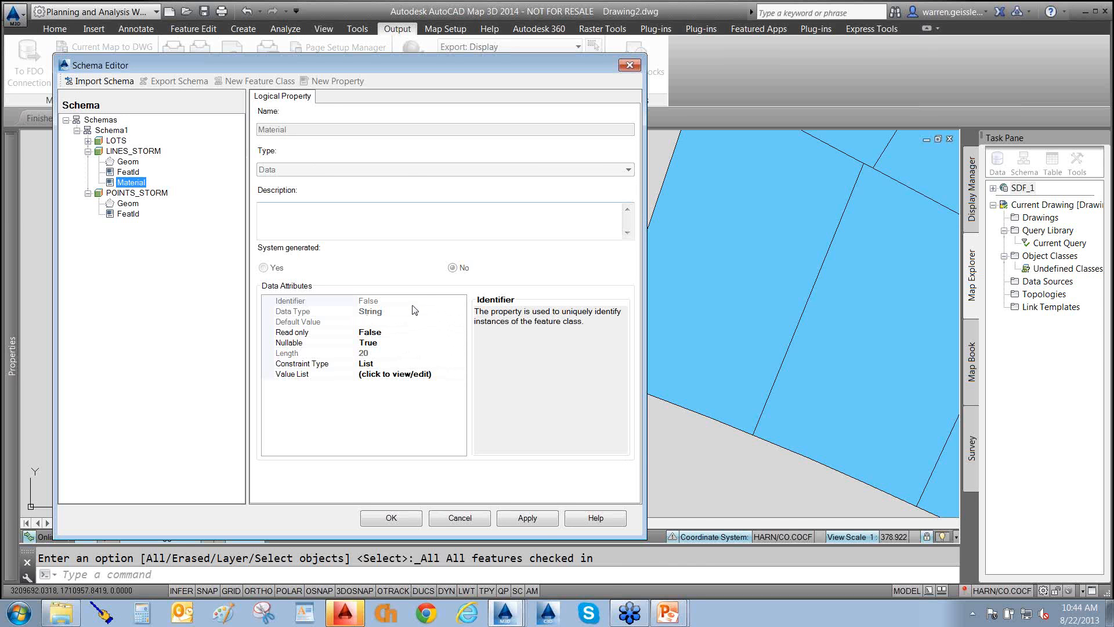
{"action": "left_click", "coordinate": [413, 375]}
{"action": "left_click", "coordinate": [460, 374]}
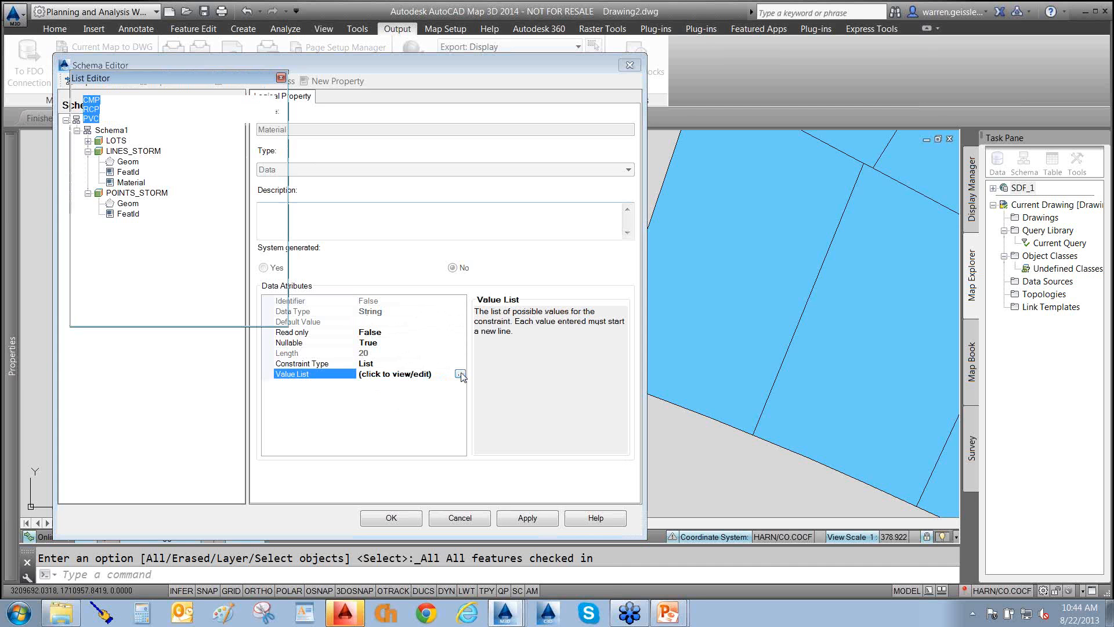
{"action": "left_click", "coordinate": [255, 317]}
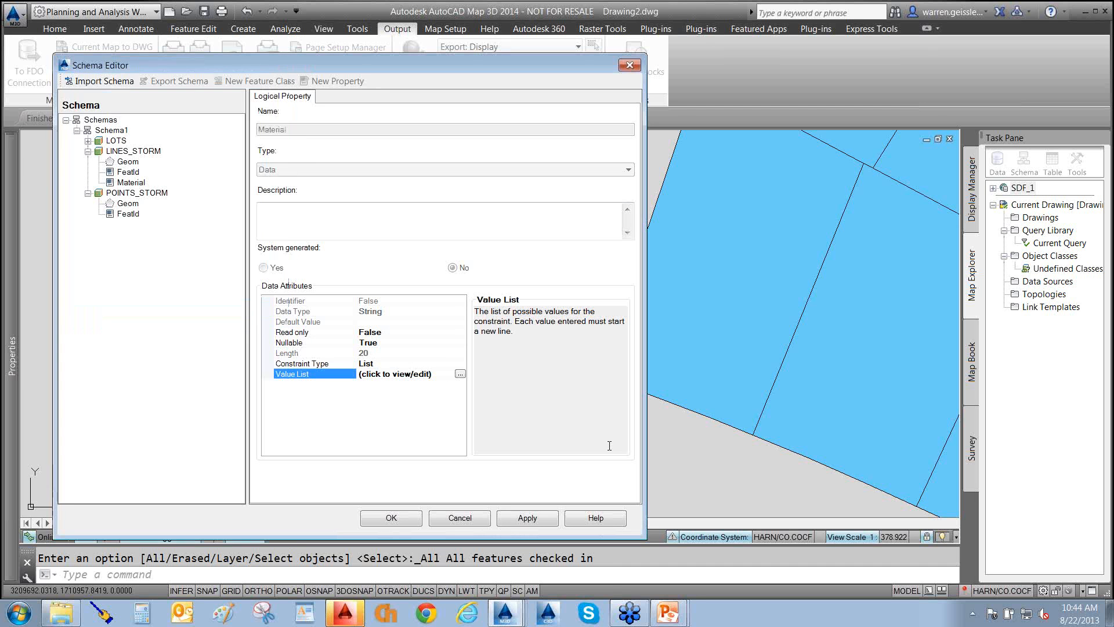
{"action": "left_click", "coordinate": [463, 375]}
{"action": "left_click", "coordinate": [142, 139]}
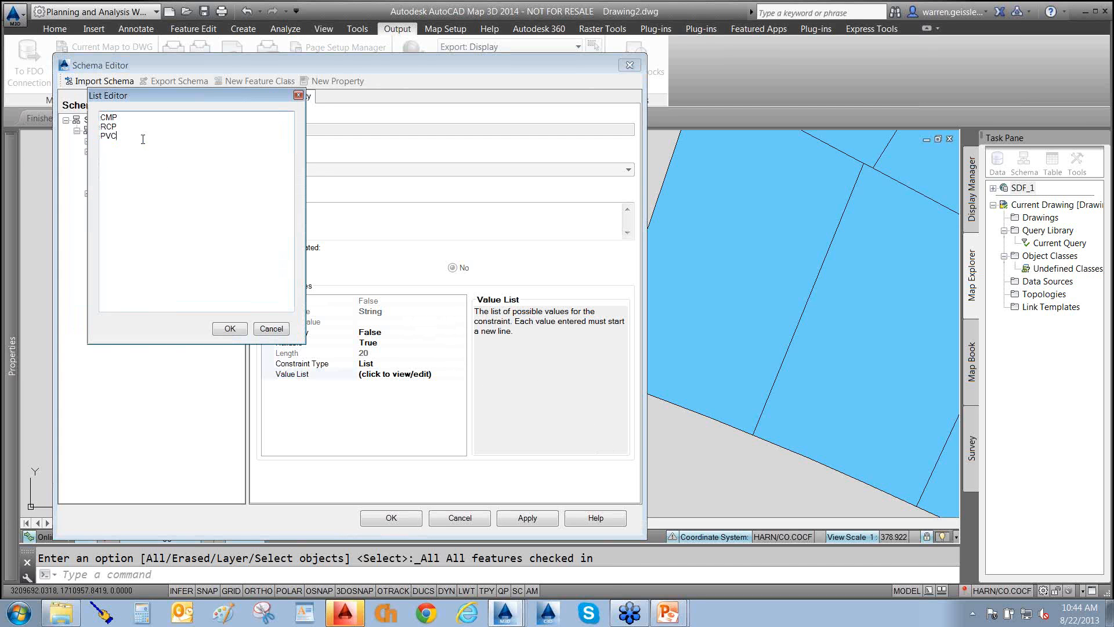
{"action": "left_click_drag", "start_coordinate": [143, 139], "coordinate": [100, 125]}
{"action": "left_click", "coordinate": [281, 329]}
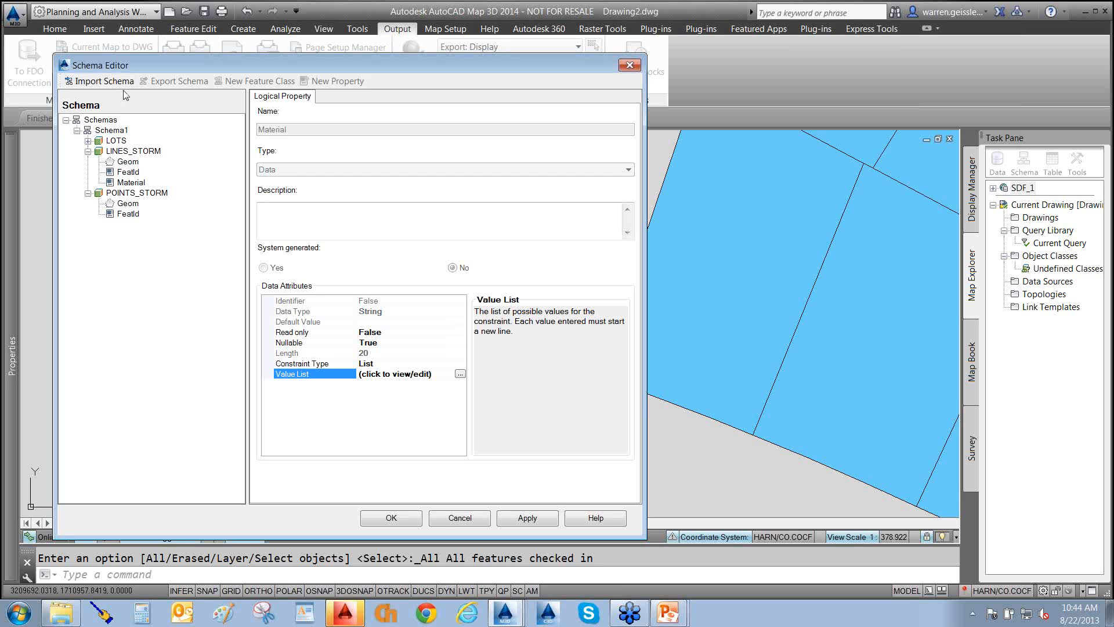
- Start exporting Schema1 with Exported Civil Schema.xsd as the target file, and cancel the export
{"action": "left_click", "coordinate": [109, 132]}
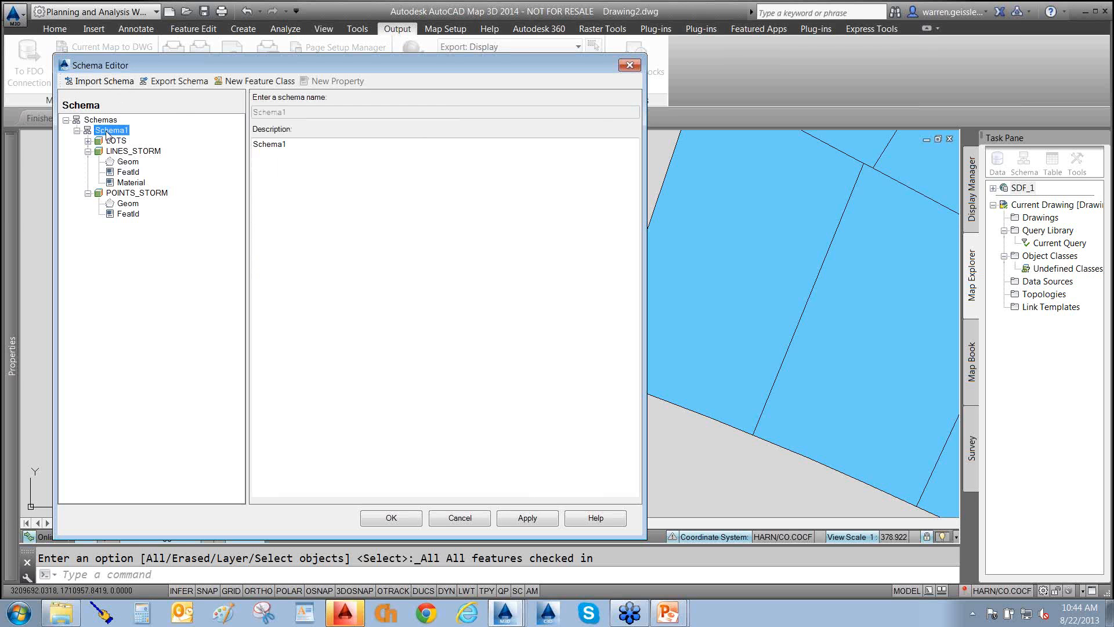
{"action": "left_click_drag", "start_coordinate": [175, 117], "coordinate": [179, 87]}
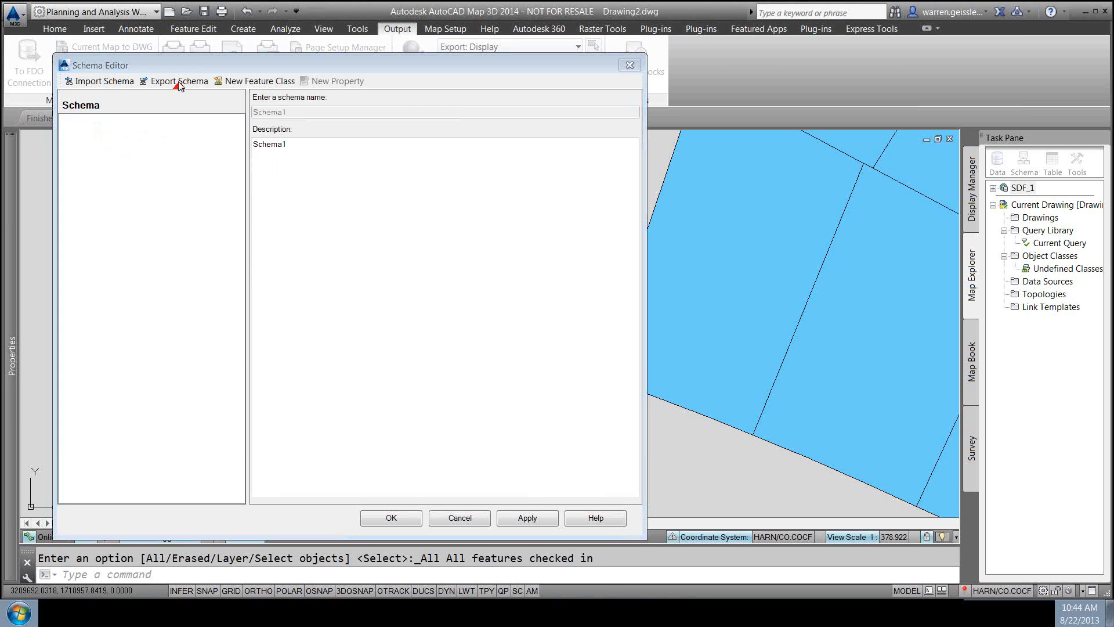
{"action": "left_click", "coordinate": [179, 82]}
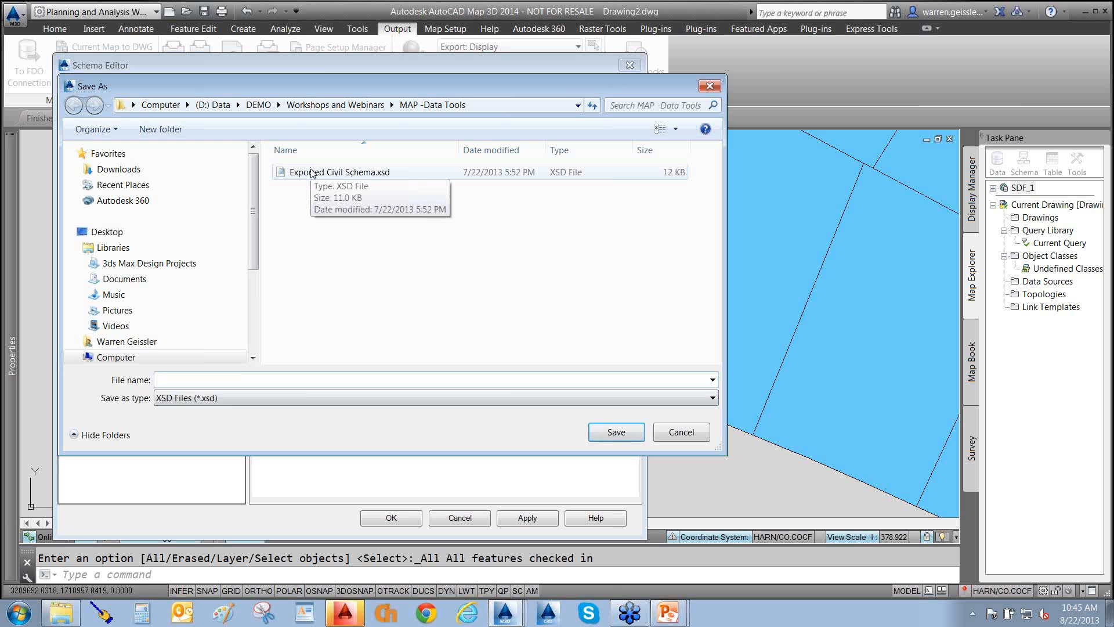
{"action": "left_click", "coordinate": [312, 174]}
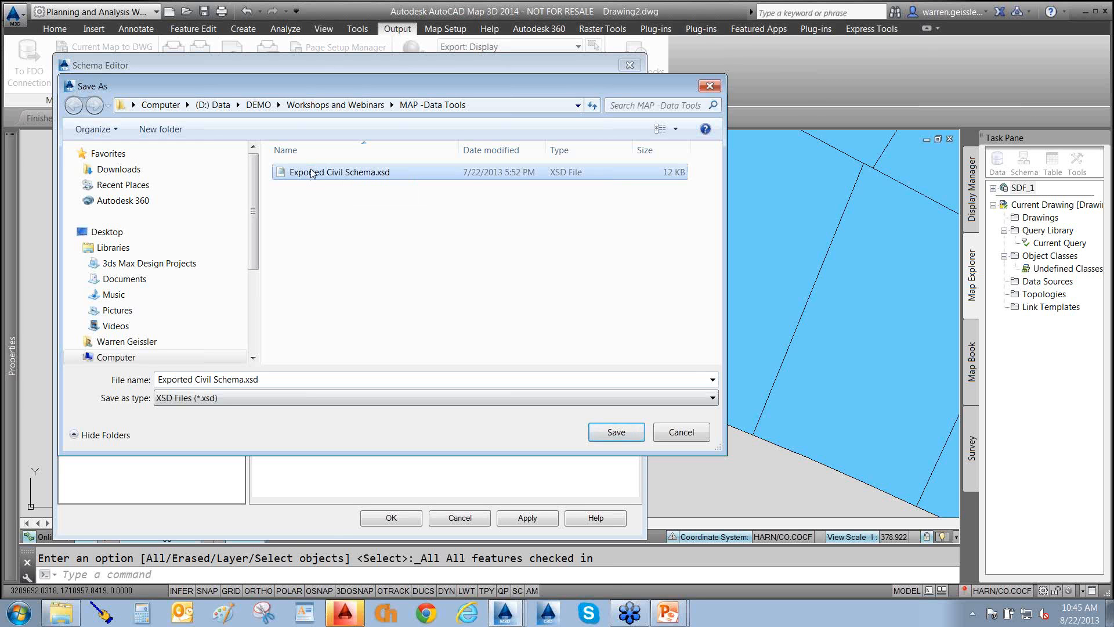
{"action": "left_click", "coordinate": [681, 433]}
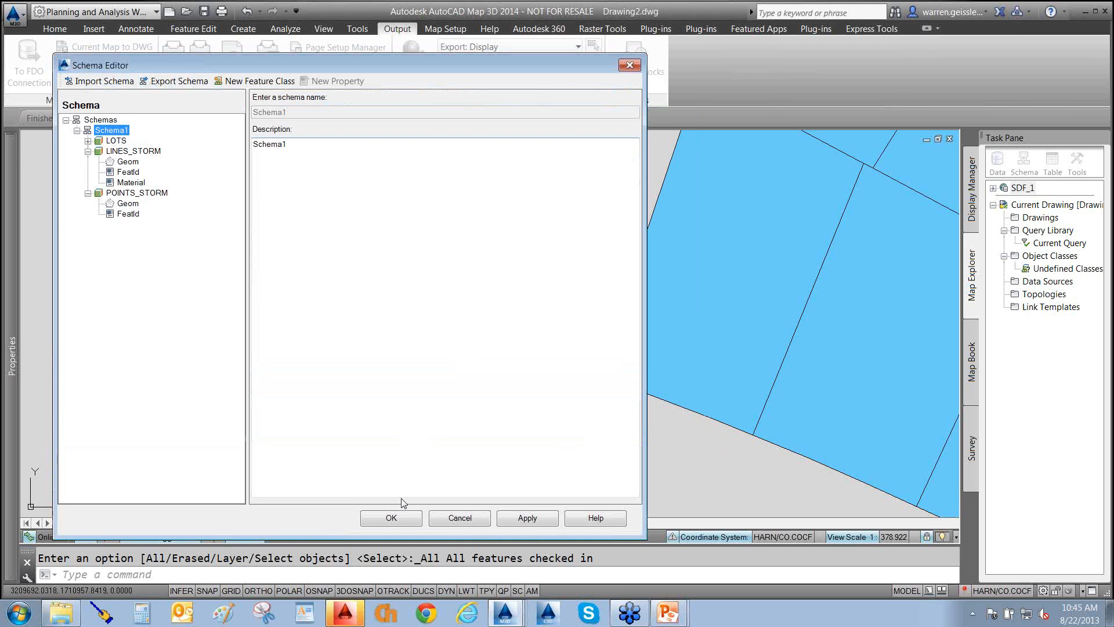
- Submit the schema changes and close the Schema Editor
{"action": "left_click", "coordinate": [389, 518]}
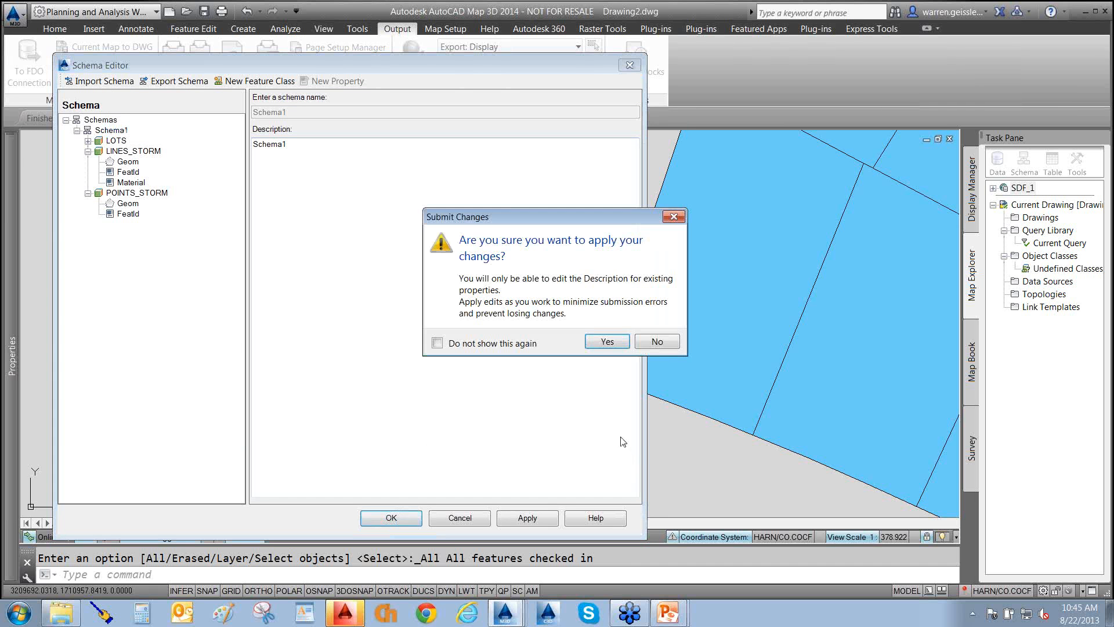
{"action": "left_click", "coordinate": [618, 345]}
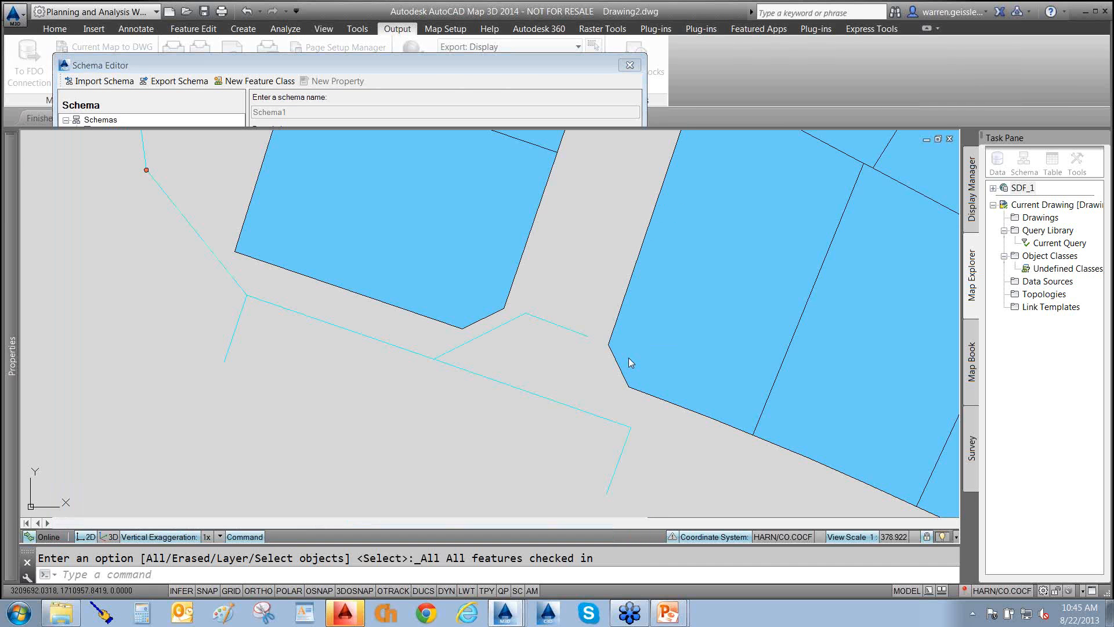
- Create a new SDF file named Warren_New in the MAP -Data Tools folder with the coordinate system HARN/CO.COCF
{"action": "left_click", "coordinate": [1025, 160]}
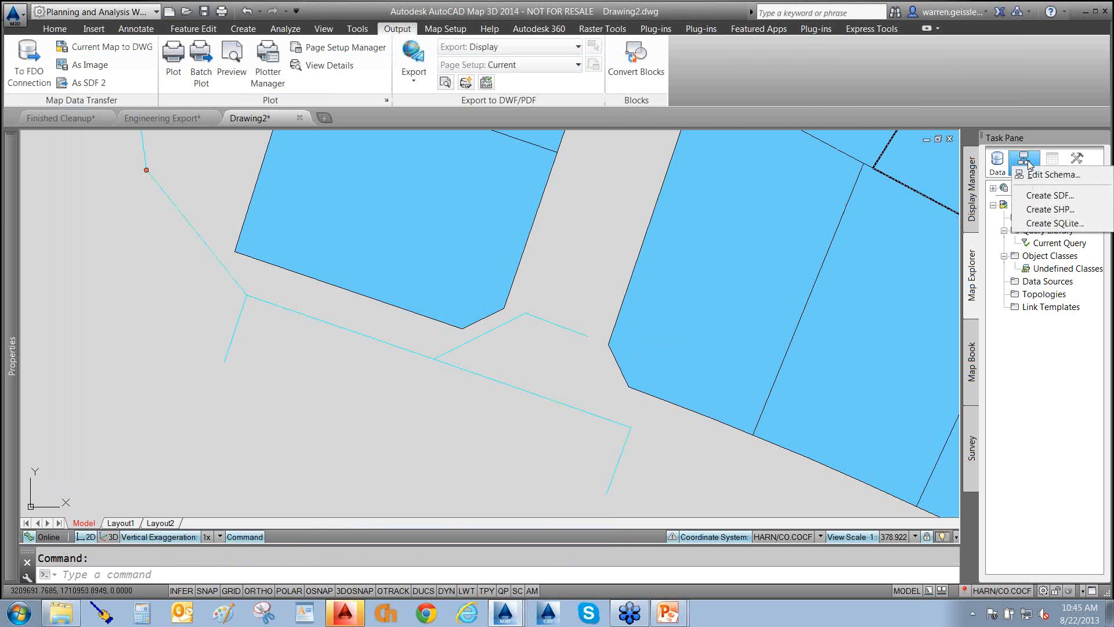
{"action": "left_click", "coordinate": [1050, 196]}
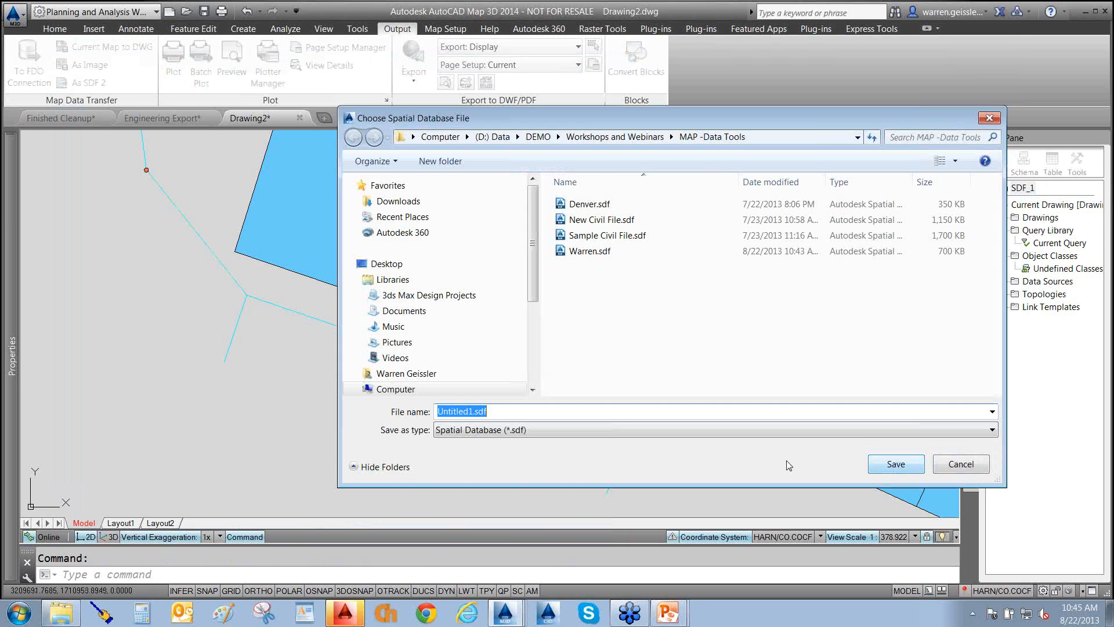
{"action": "type", "text": "Warren"}
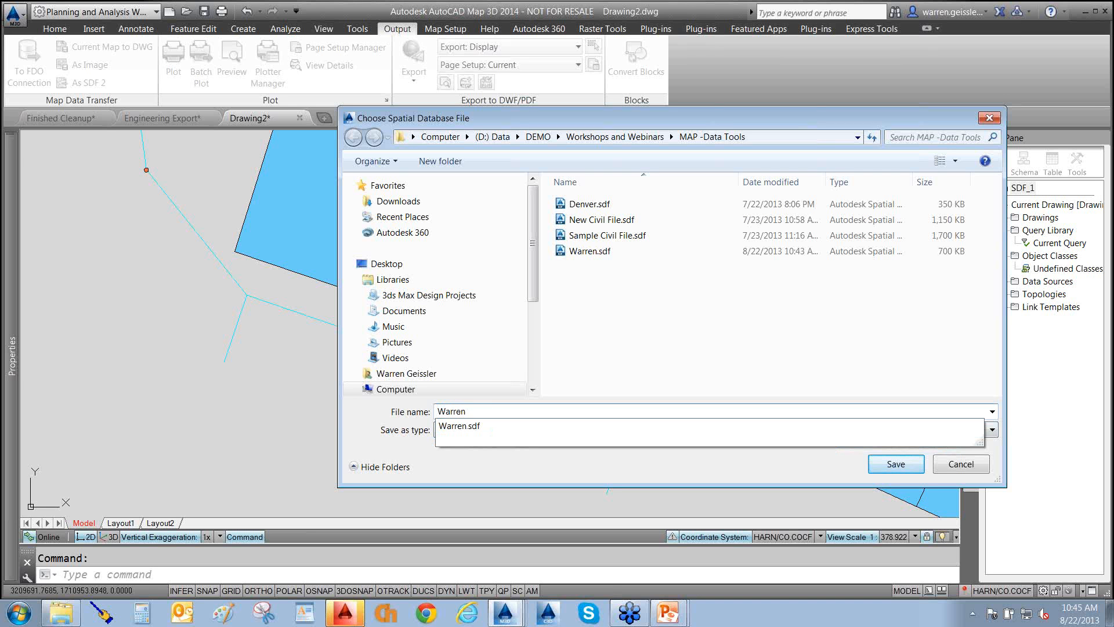
{"action": "type", "text": "_New"}
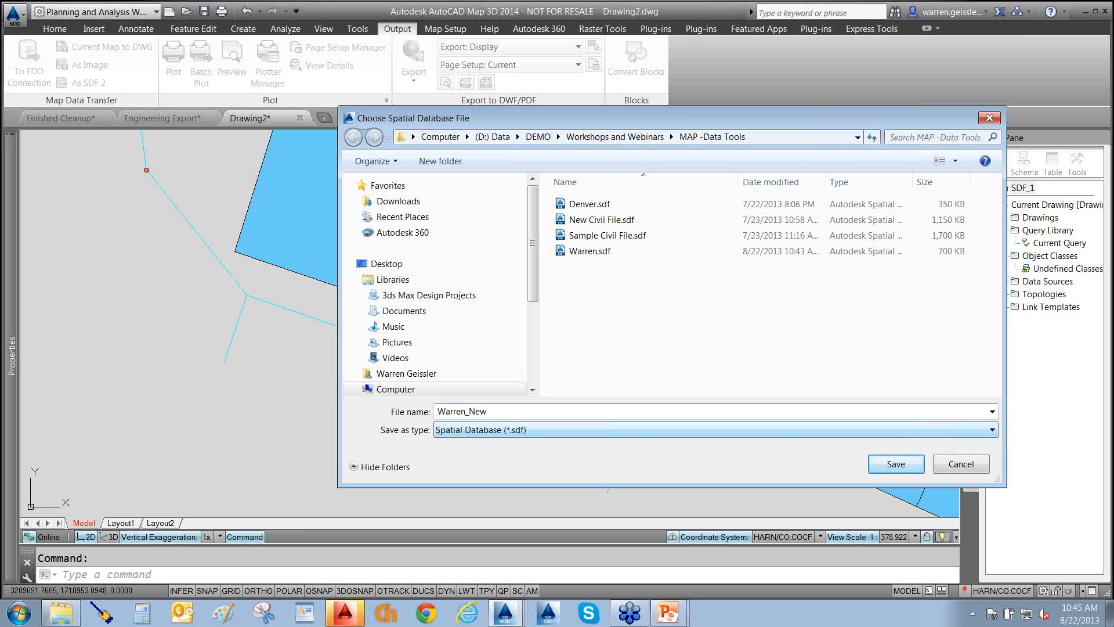
{"action": "key", "text": "Return"}
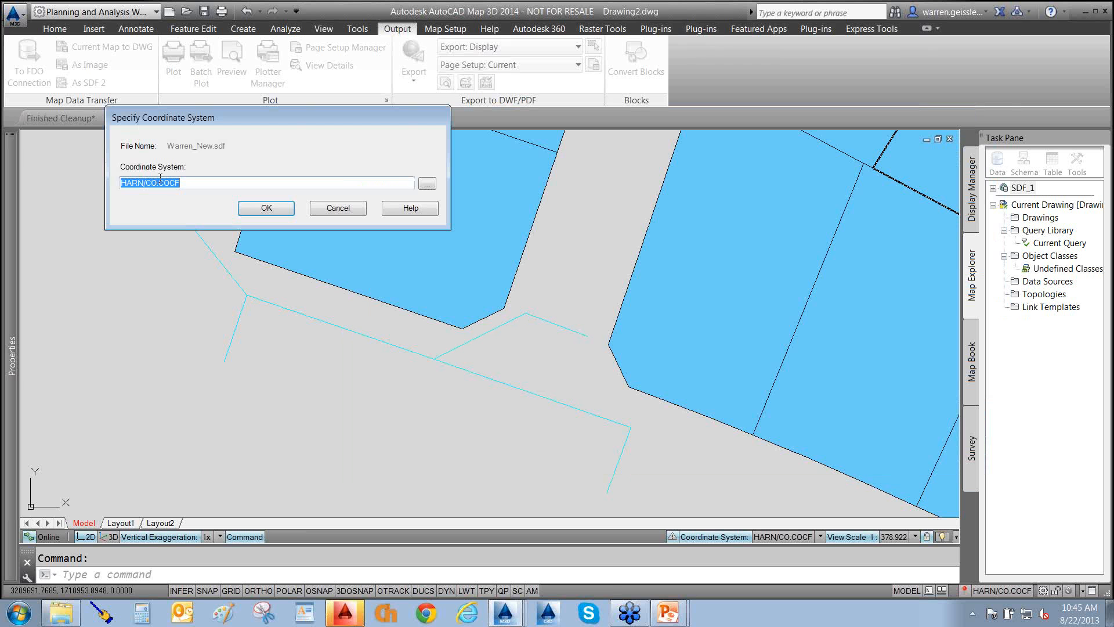
{"action": "left_click", "coordinate": [275, 213]}
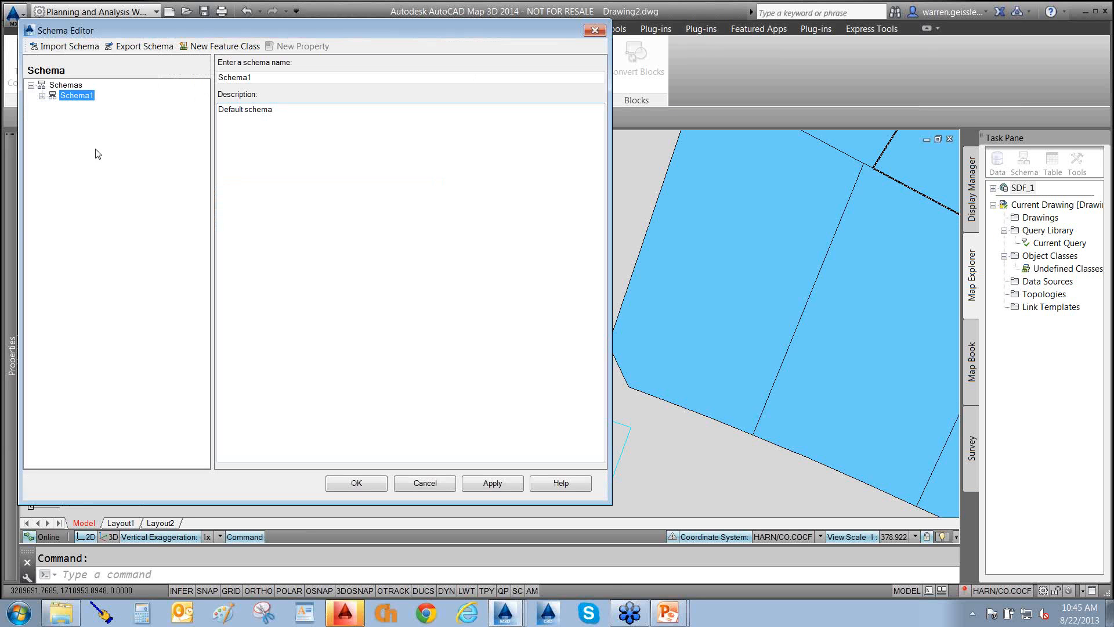
- Delete the default Schema1 and import the schema file Exported Civil Schema.xsd in its place
{"action": "right_click", "coordinate": [75, 95]}
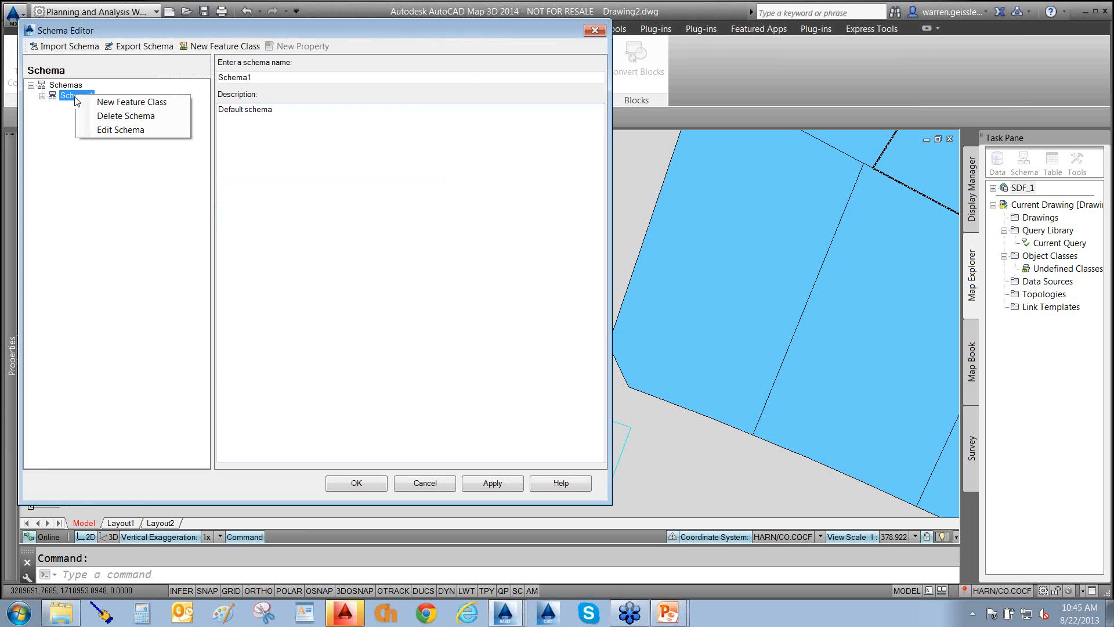
{"action": "left_click", "coordinate": [104, 116]}
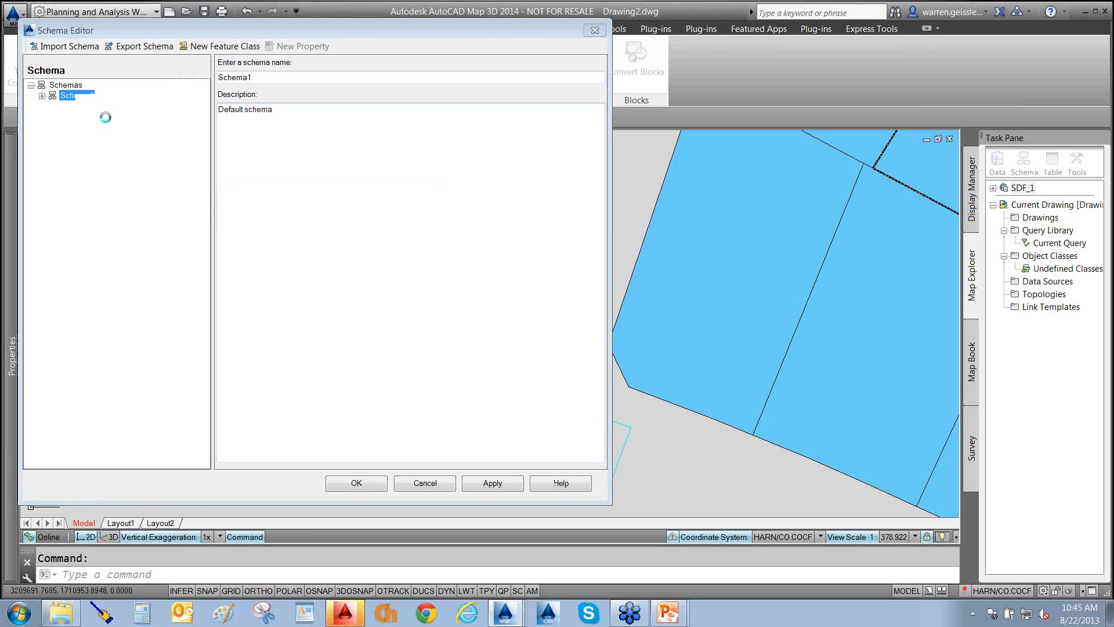
{"action": "left_click", "coordinate": [68, 46]}
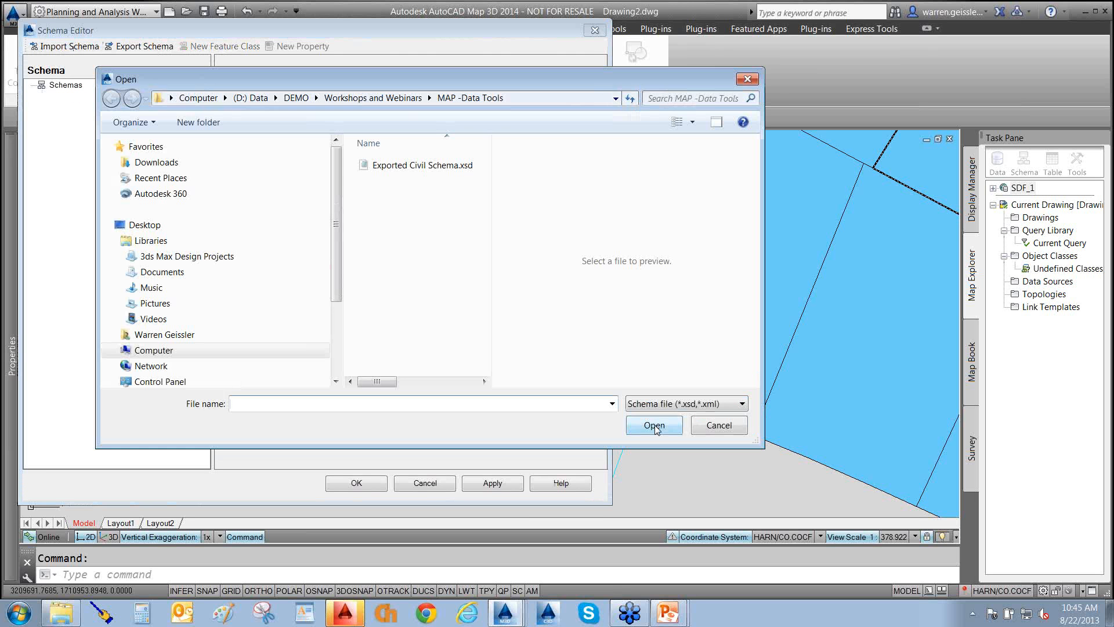
{"action": "left_click", "coordinate": [414, 165]}
{"action": "left_click", "coordinate": [648, 426]}
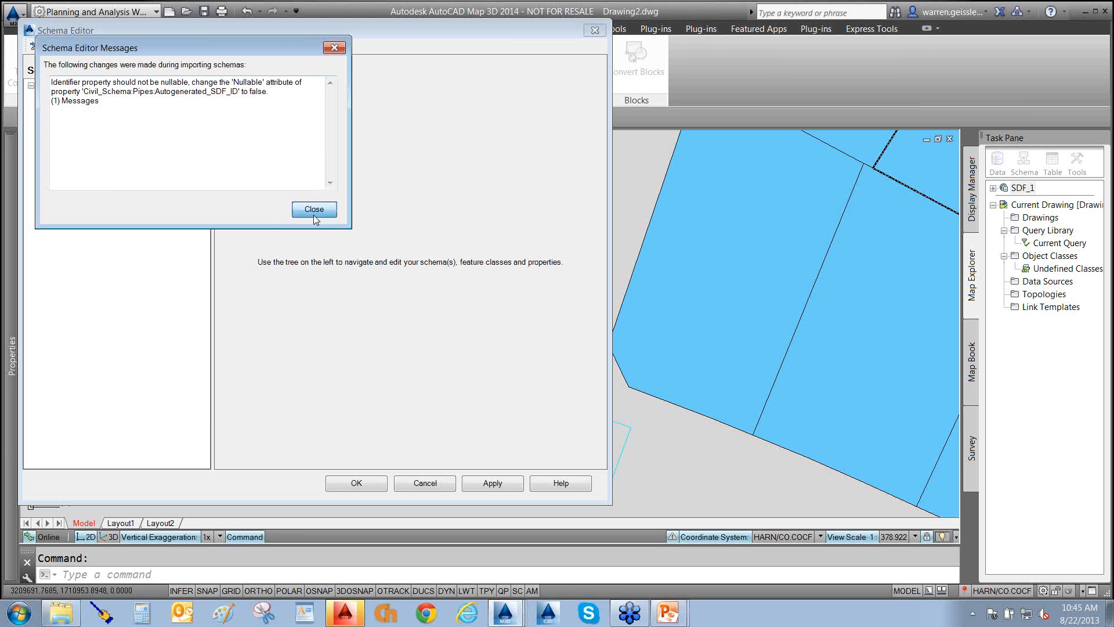
{"action": "left_click", "coordinate": [313, 210]}
- Examine the Pipes class and its OutsideDiameter property under Civil_Schema, and cancel the Schema Editor
{"action": "left_click_drag", "start_coordinate": [294, 27], "coordinate": [679, 51]}
{"action": "left_click", "coordinate": [427, 120]}
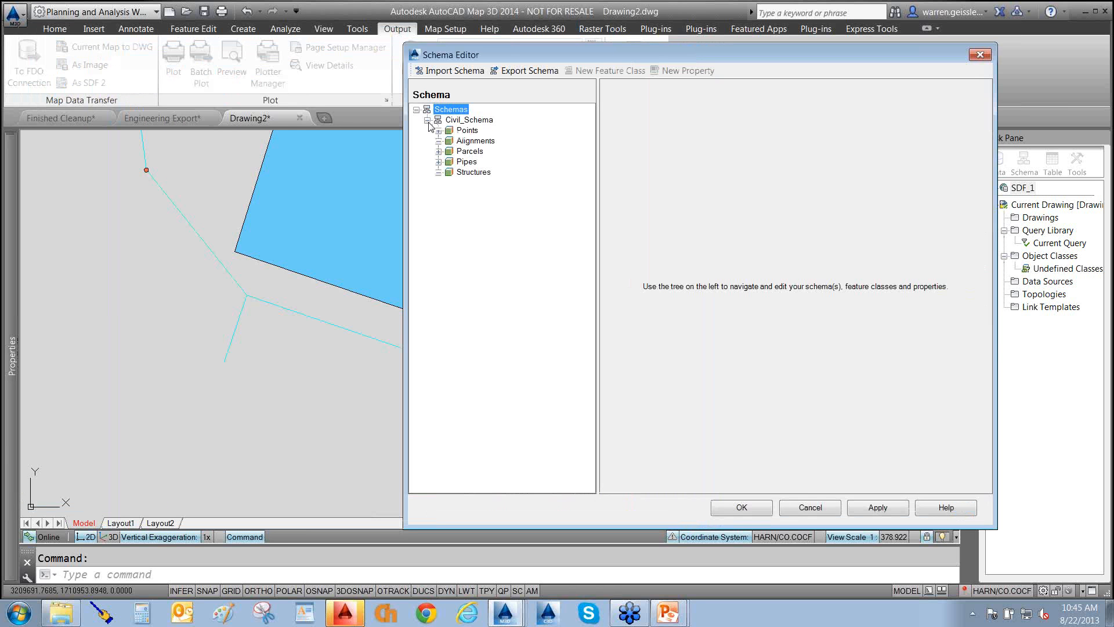
{"action": "left_click", "coordinate": [439, 162]}
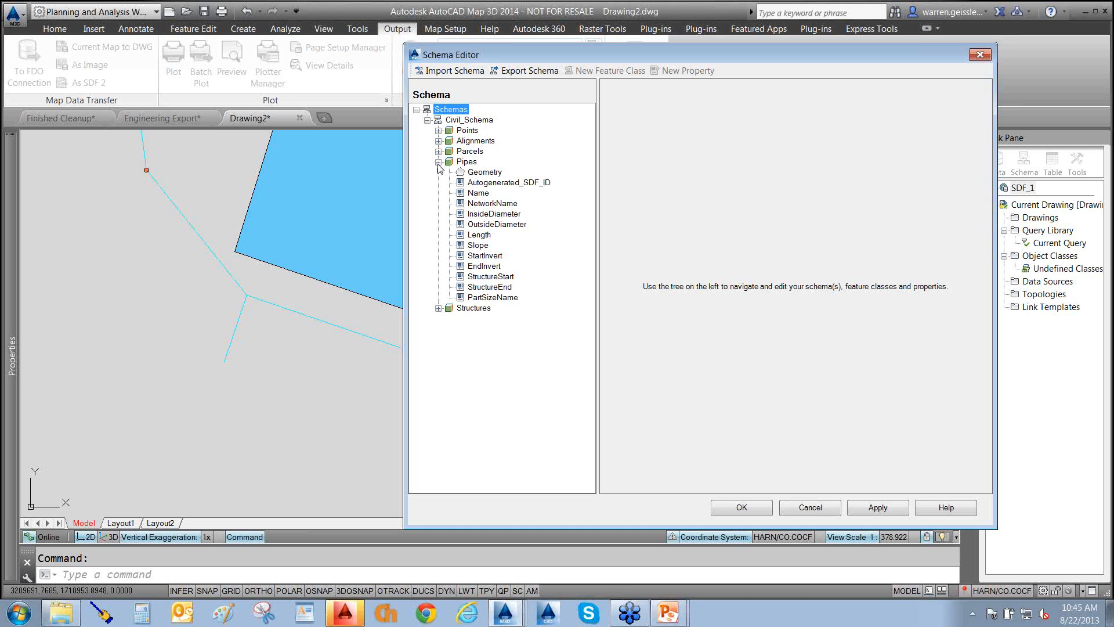
{"action": "left_click", "coordinate": [480, 226]}
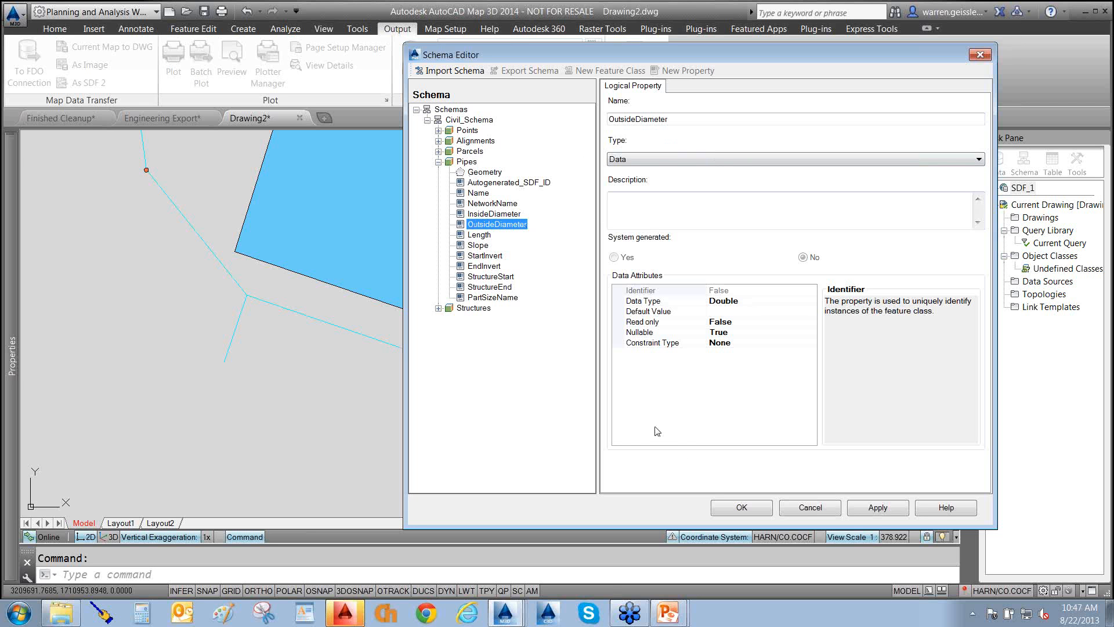
{"action": "left_click", "coordinate": [810, 508]}
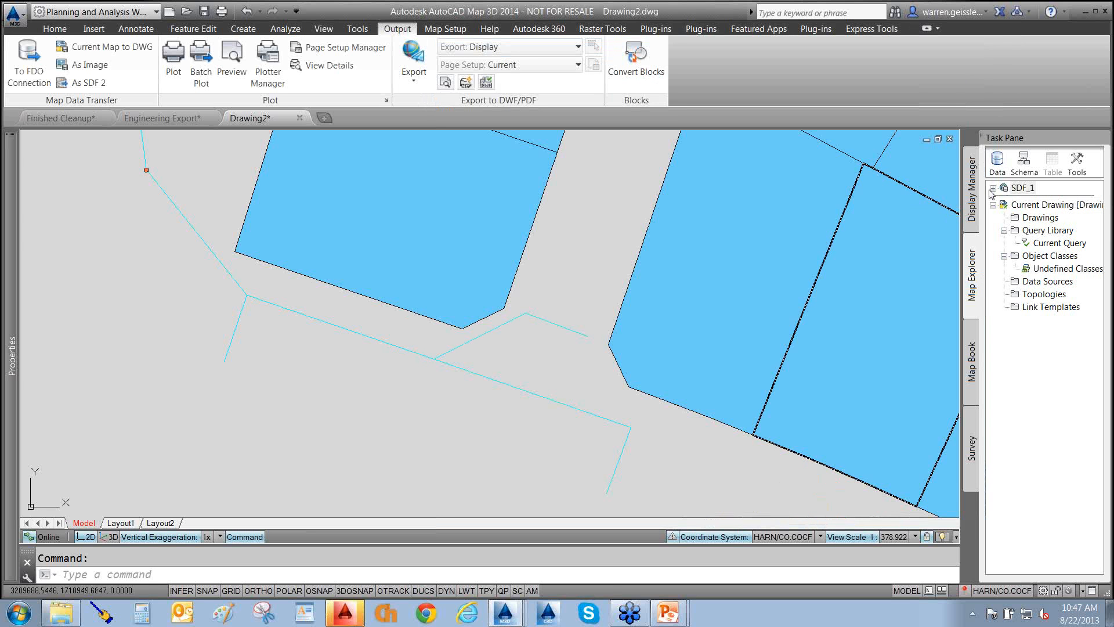
- Examine which feature classes Schema1 of SDF_1 contains, and close the Schema Editor without changes
{"action": "left_click", "coordinate": [1022, 165]}
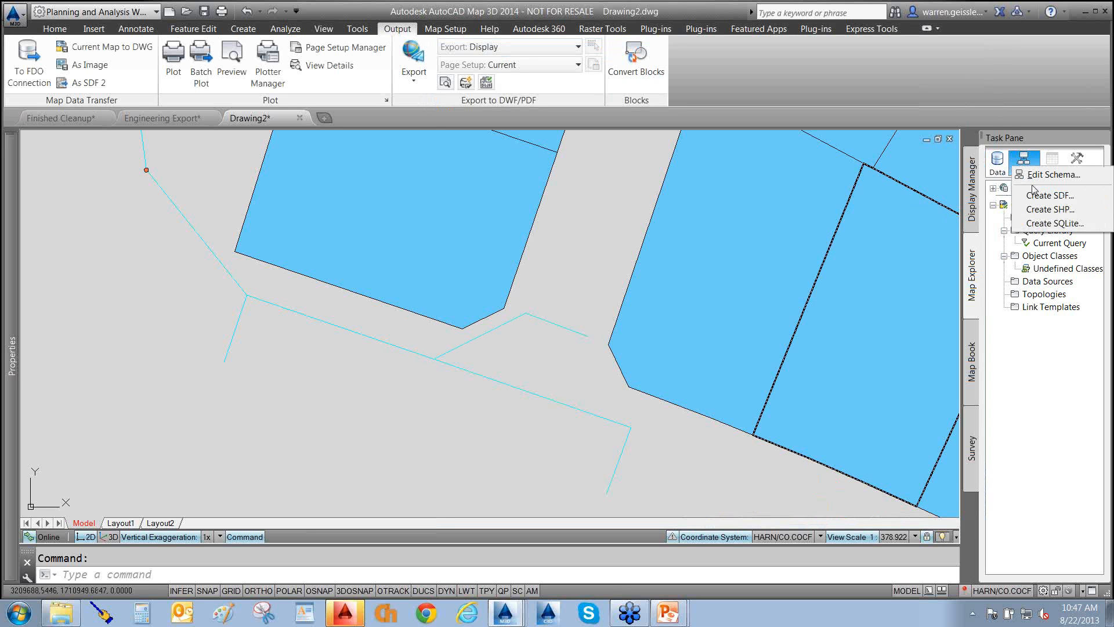
{"action": "left_click", "coordinate": [1032, 178]}
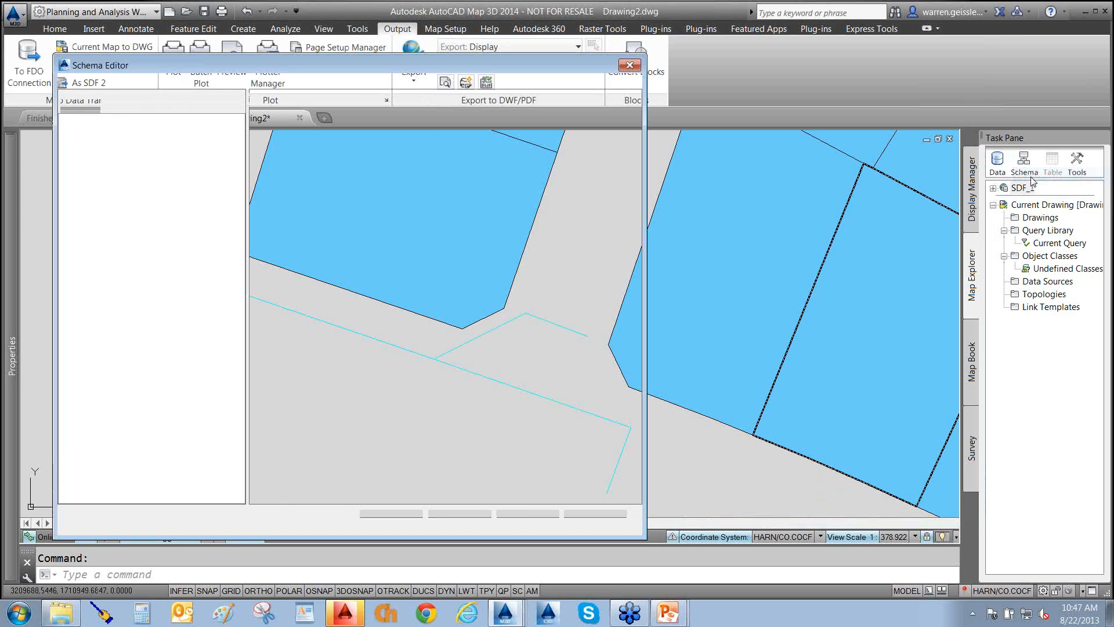
{"action": "left_click", "coordinate": [66, 120]}
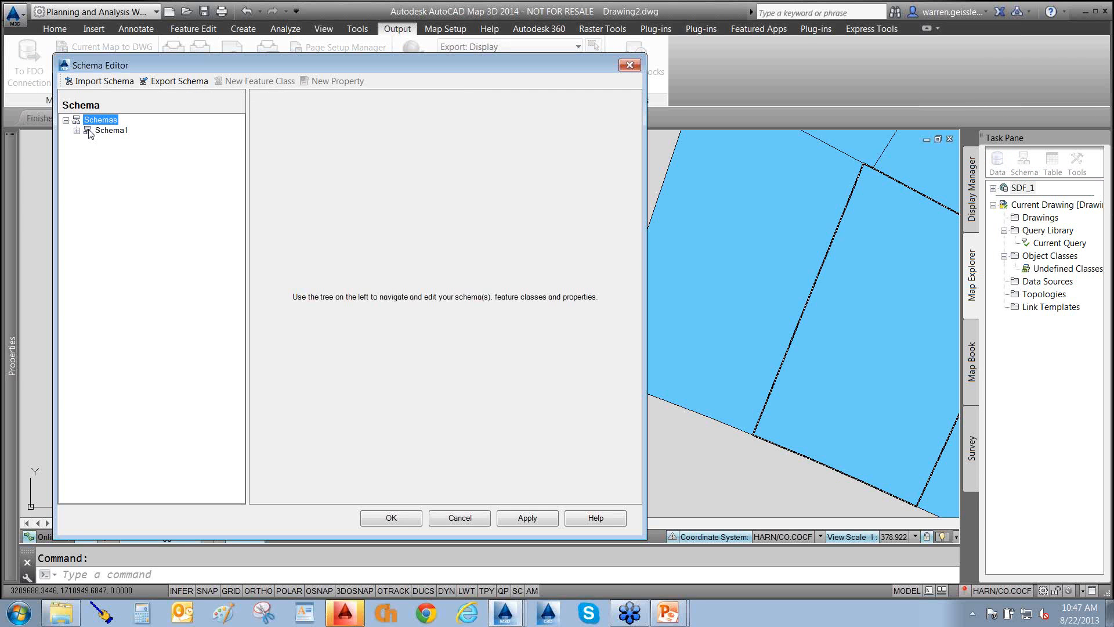
{"action": "left_click", "coordinate": [77, 131]}
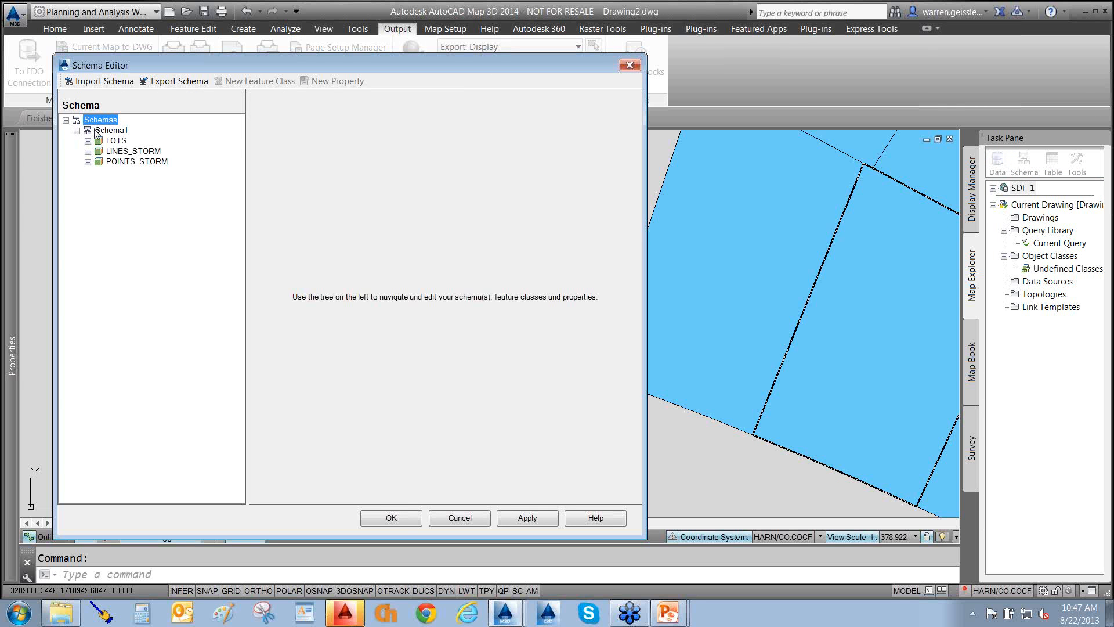
{"action": "left_click", "coordinate": [459, 518]}
- Create the SDF file Warren_New.sdf again, replacing the existing file and accepting the coordinate system HARN/CO.COCF
{"action": "left_click", "coordinate": [1016, 172]}
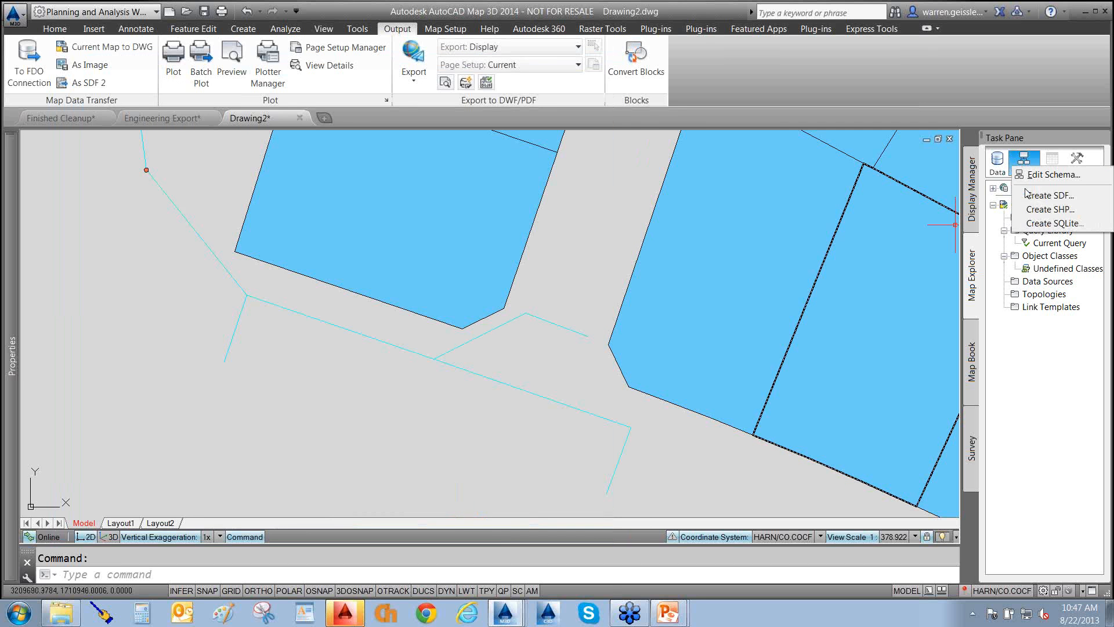
{"action": "left_click", "coordinate": [1038, 196]}
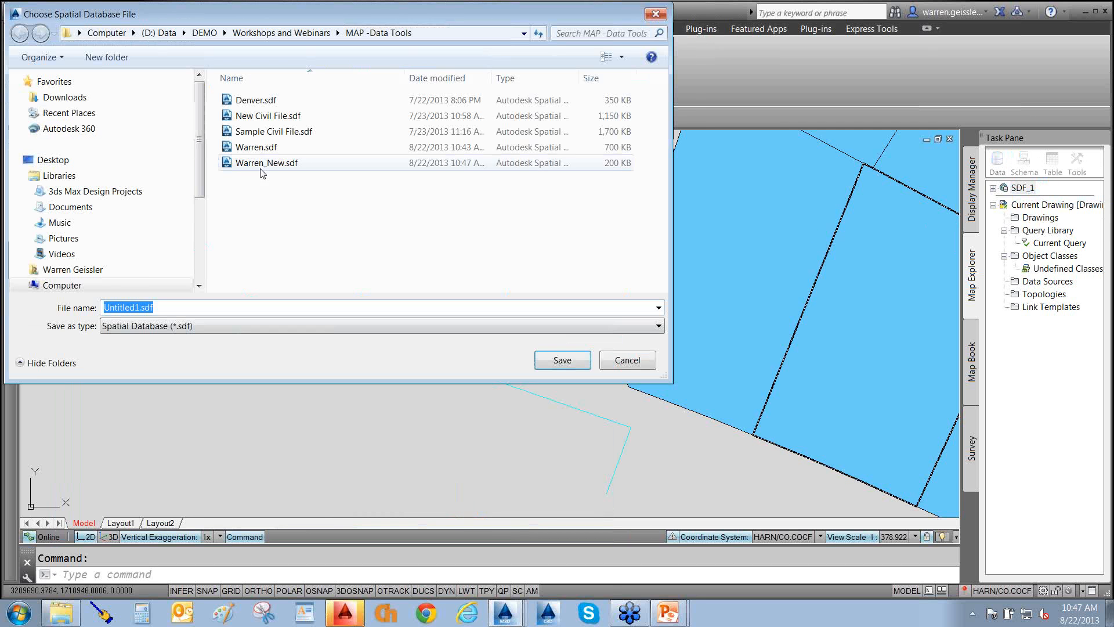
{"action": "left_click", "coordinate": [557, 360]}
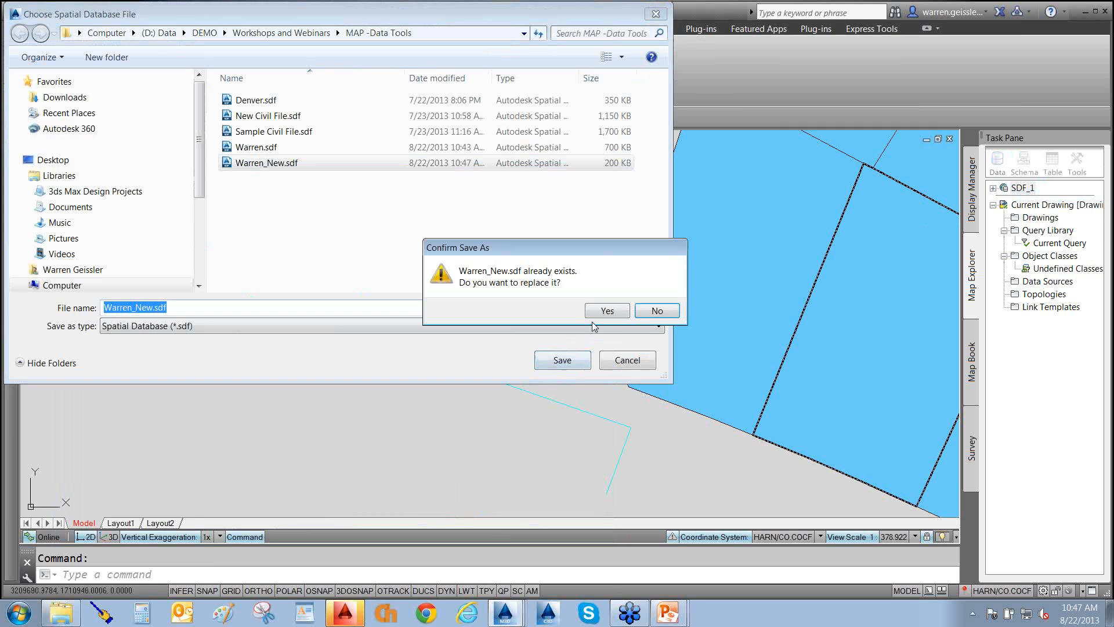
{"action": "left_click", "coordinate": [603, 308]}
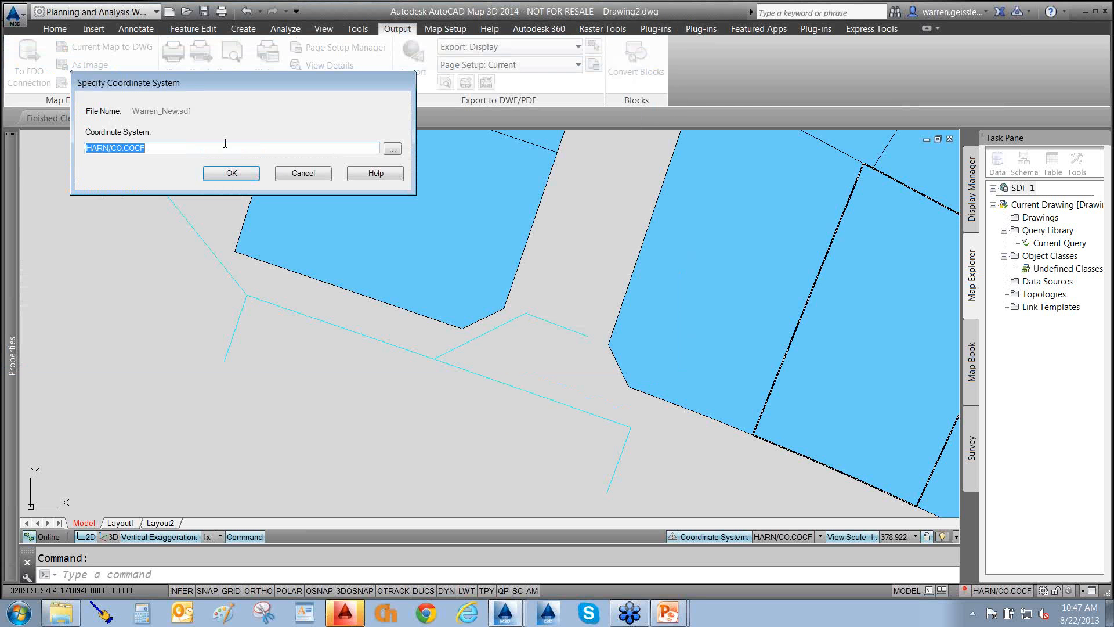
{"action": "key", "text": "Return"}
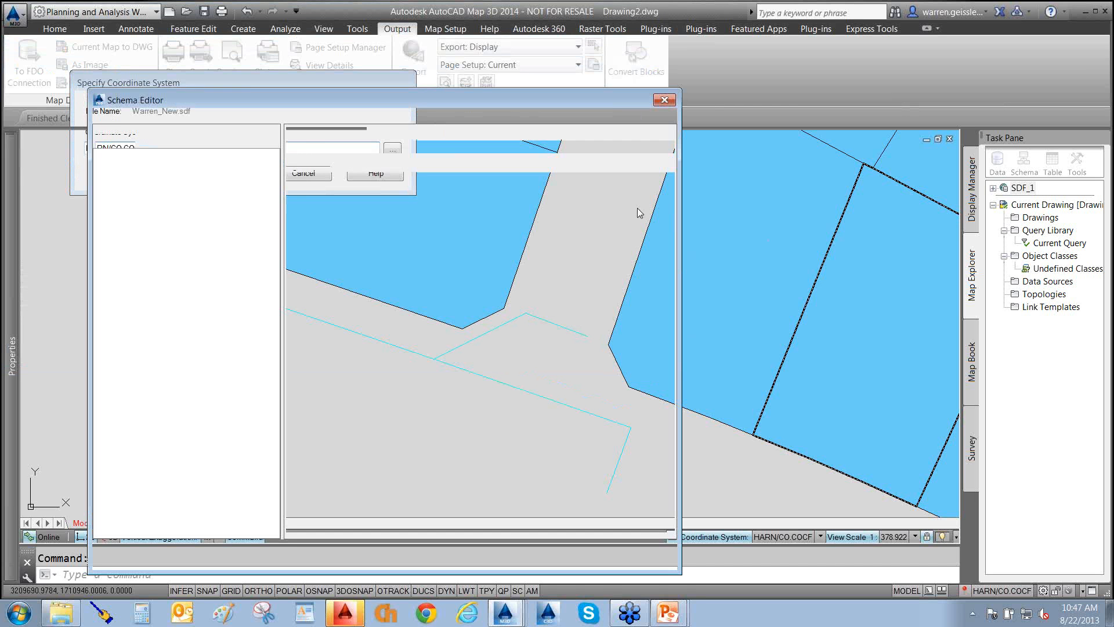
- Replace the default Schema1 with the schema imported from Exported Civil Schema.xsd, and apply the changes to the new SDF file
{"action": "right_click", "coordinate": [133, 167]}
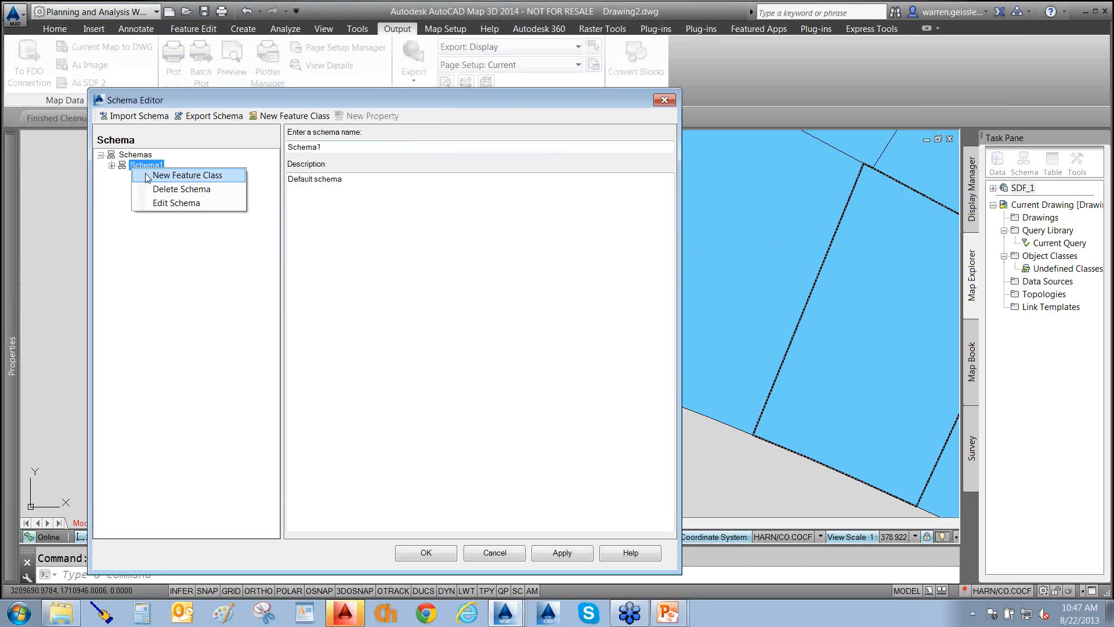
{"action": "left_click", "coordinate": [174, 188]}
{"action": "left_click", "coordinate": [411, 375]}
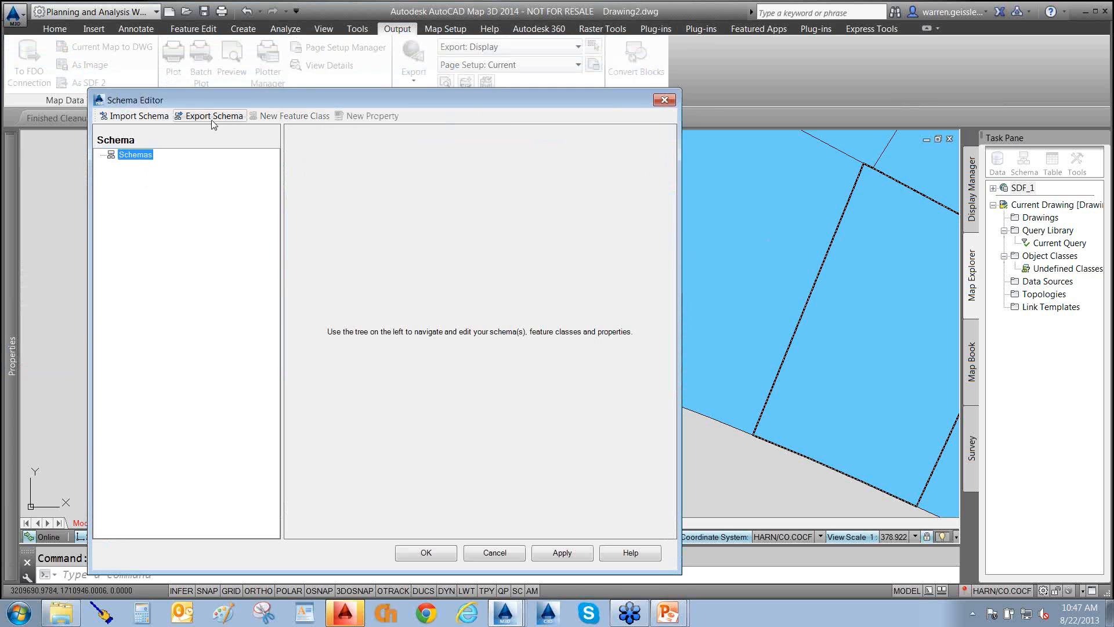
{"action": "left_click", "coordinate": [144, 116]}
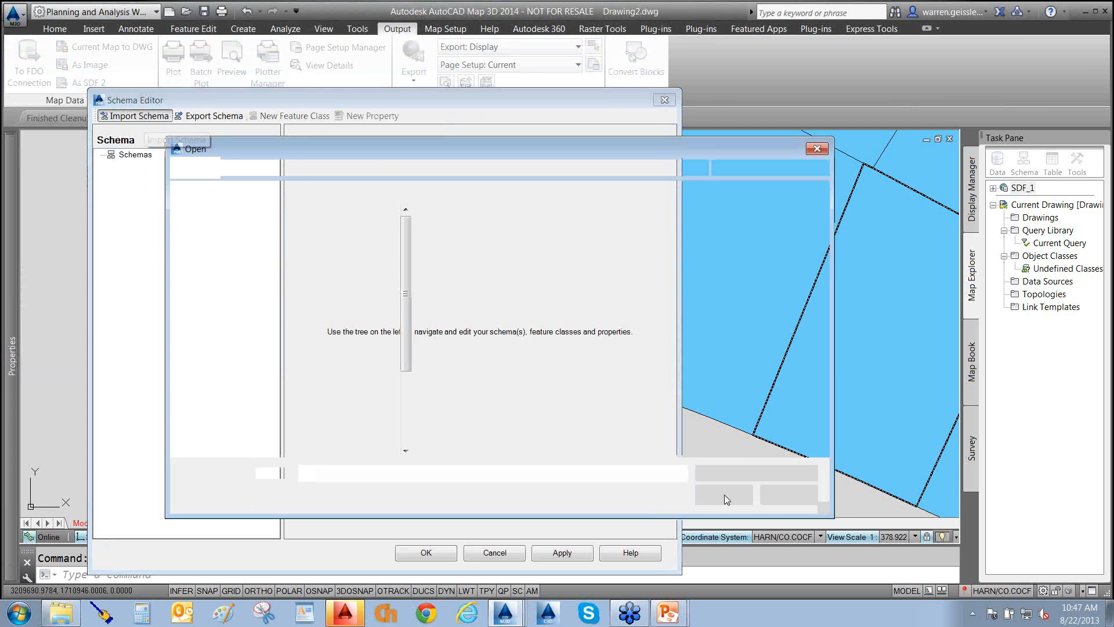
{"action": "left_click", "coordinate": [492, 235]}
{"action": "left_click", "coordinate": [724, 495]}
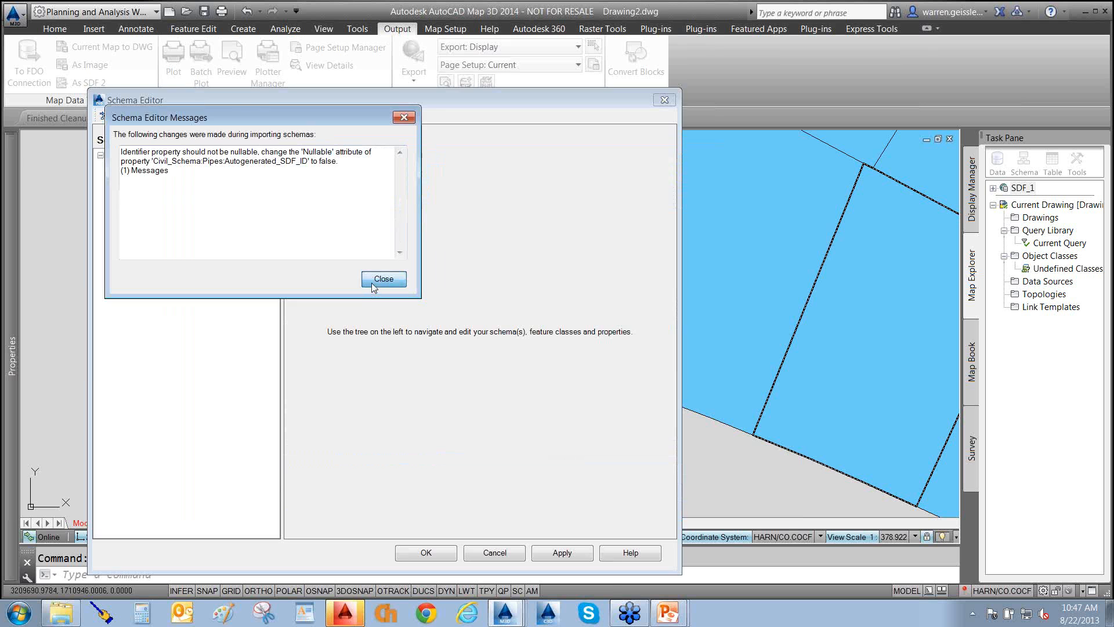
{"action": "left_click", "coordinate": [372, 284]}
{"action": "left_click_drag", "start_coordinate": [381, 103], "coordinate": [468, 72]}
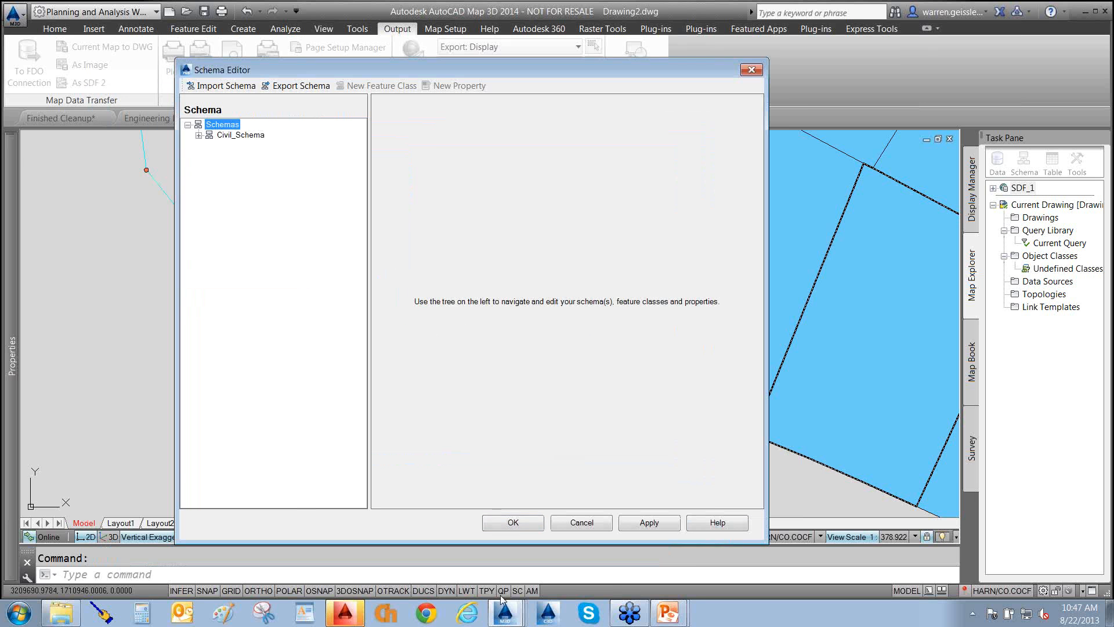
{"action": "left_click", "coordinate": [510, 523]}
{"action": "left_click", "coordinate": [609, 343]}
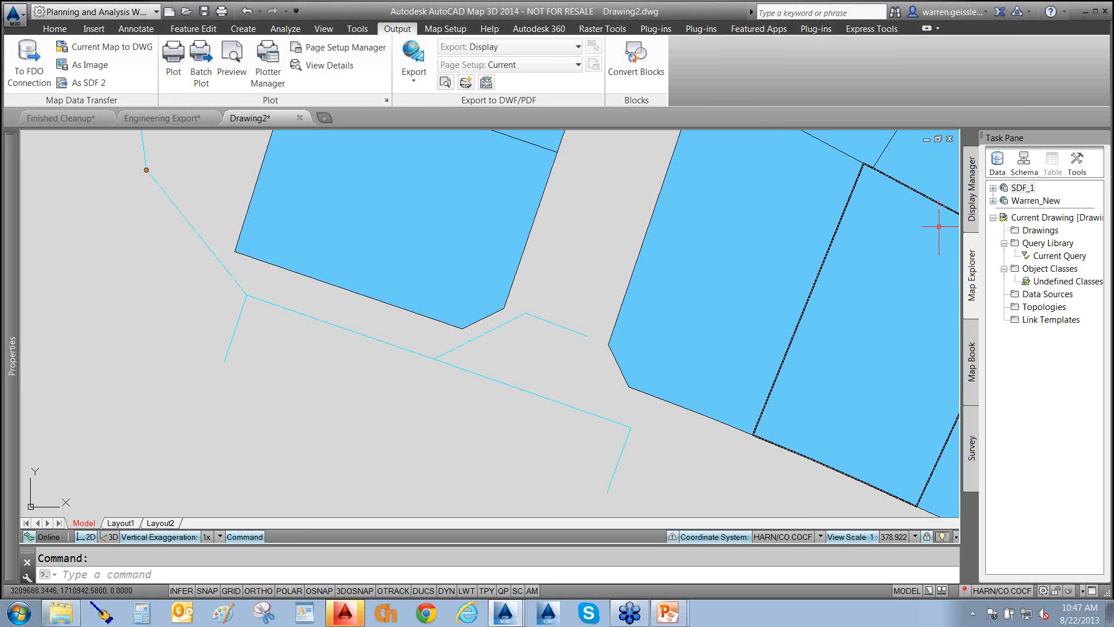
{"action": "left_click_drag", "start_coordinate": [931, 229], "coordinate": [996, 195]}
{"action": "left_click_drag", "start_coordinate": [980, 257], "coordinate": [996, 222]}
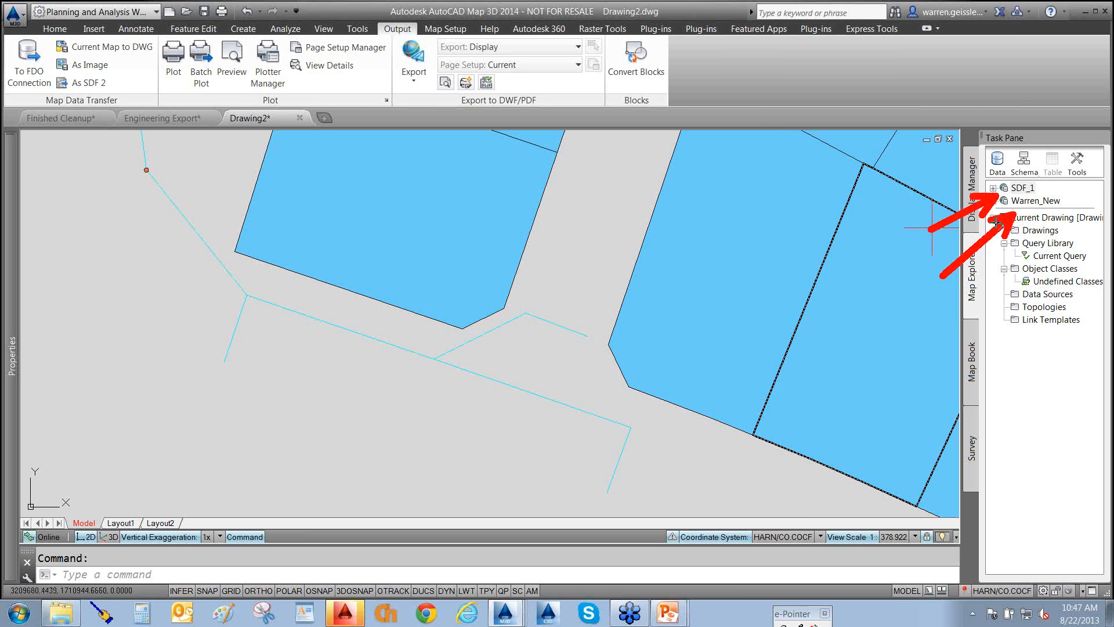
{"action": "key", "text": "Escape"}
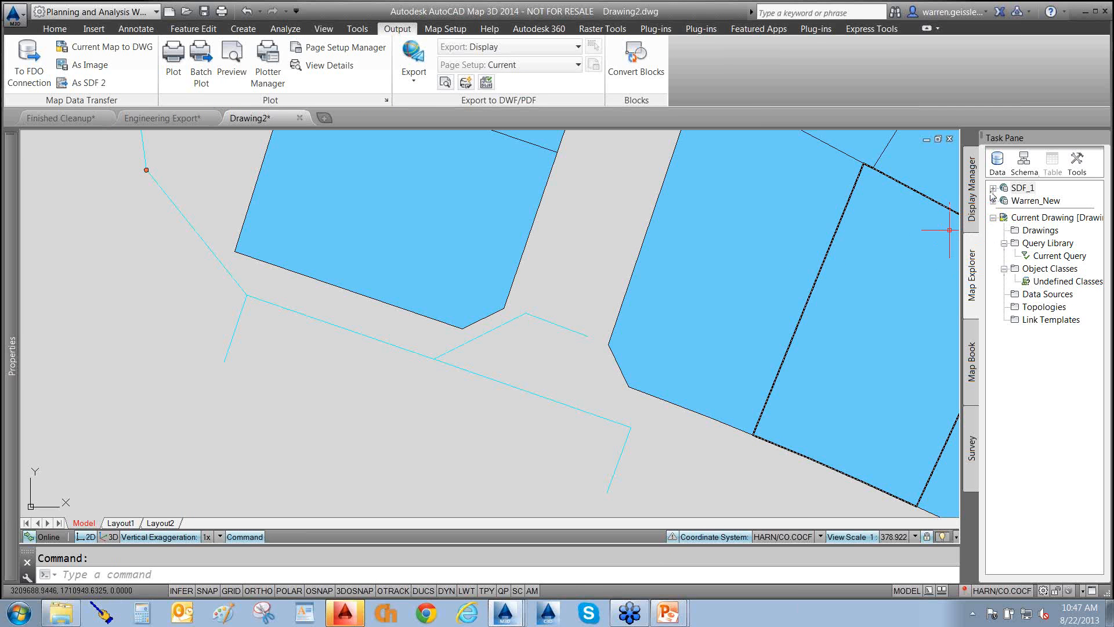
- Set up a bulk copy from source SDF_1 to target Warren_New with all of Schema1 selected for copying
{"action": "left_click", "coordinate": [1077, 161]}
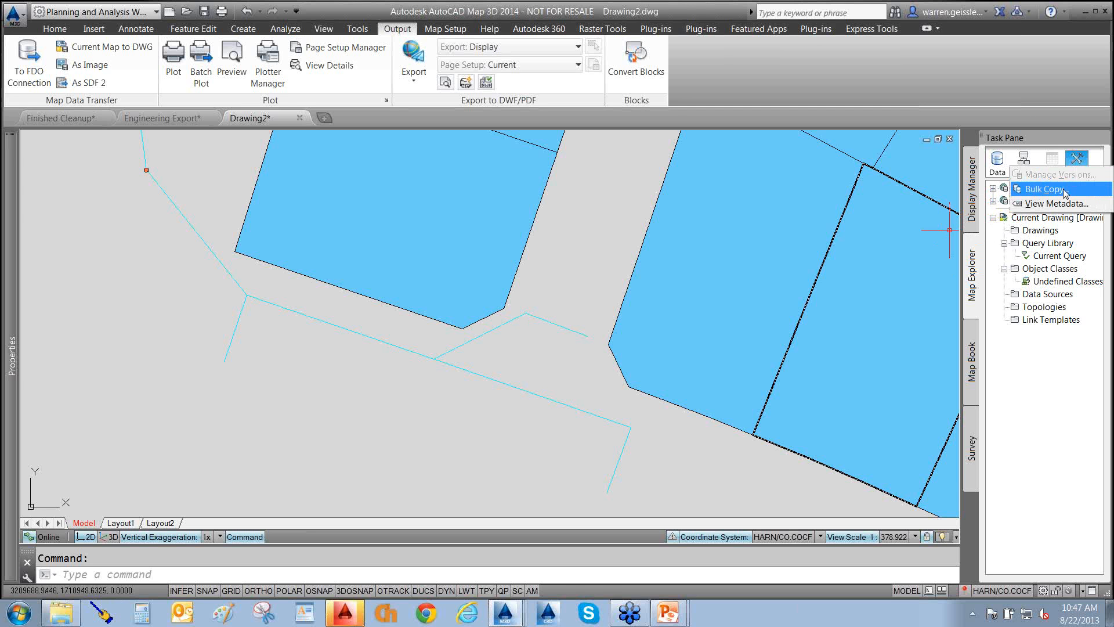
{"action": "left_click", "coordinate": [1044, 189]}
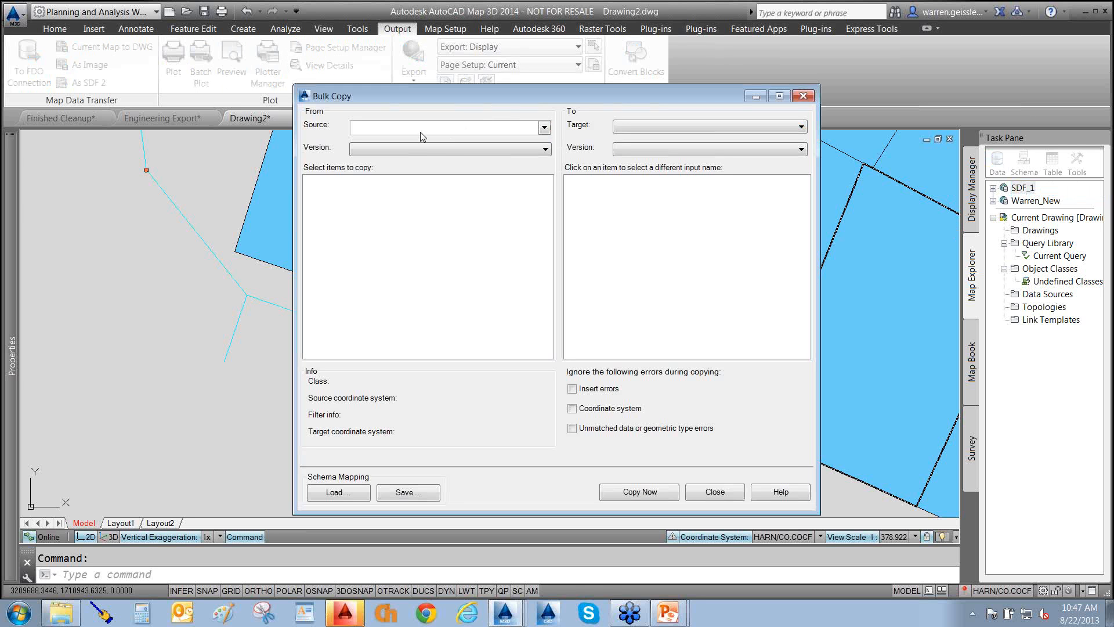
{"action": "left_click_drag", "start_coordinate": [416, 131], "coordinate": [638, 131]}
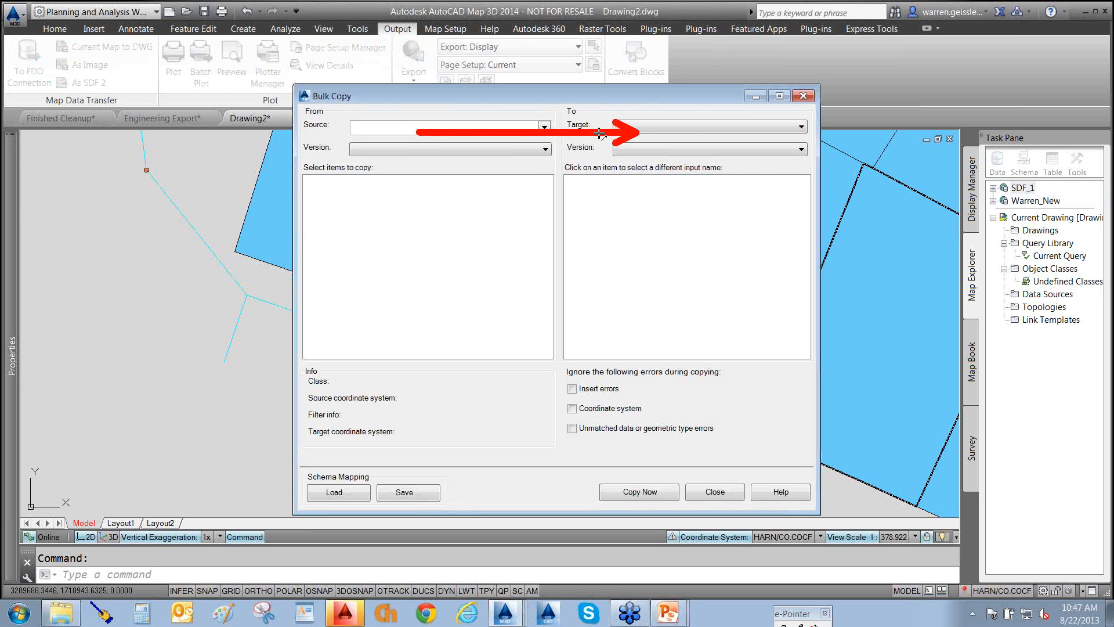
{"action": "left_click", "coordinate": [545, 127]}
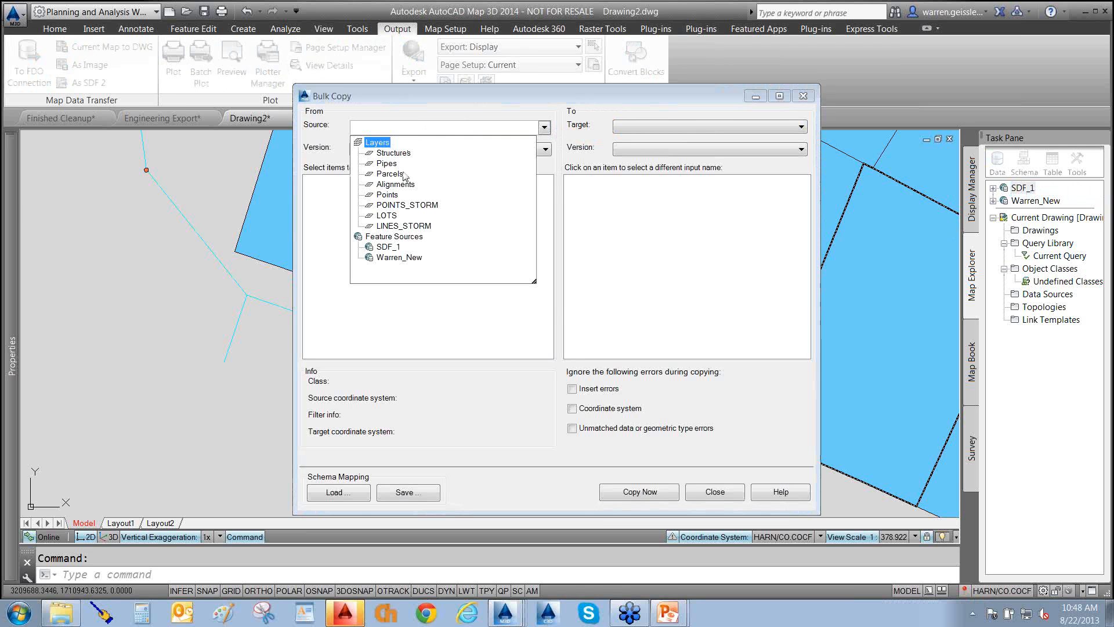
{"action": "left_click", "coordinate": [386, 247]}
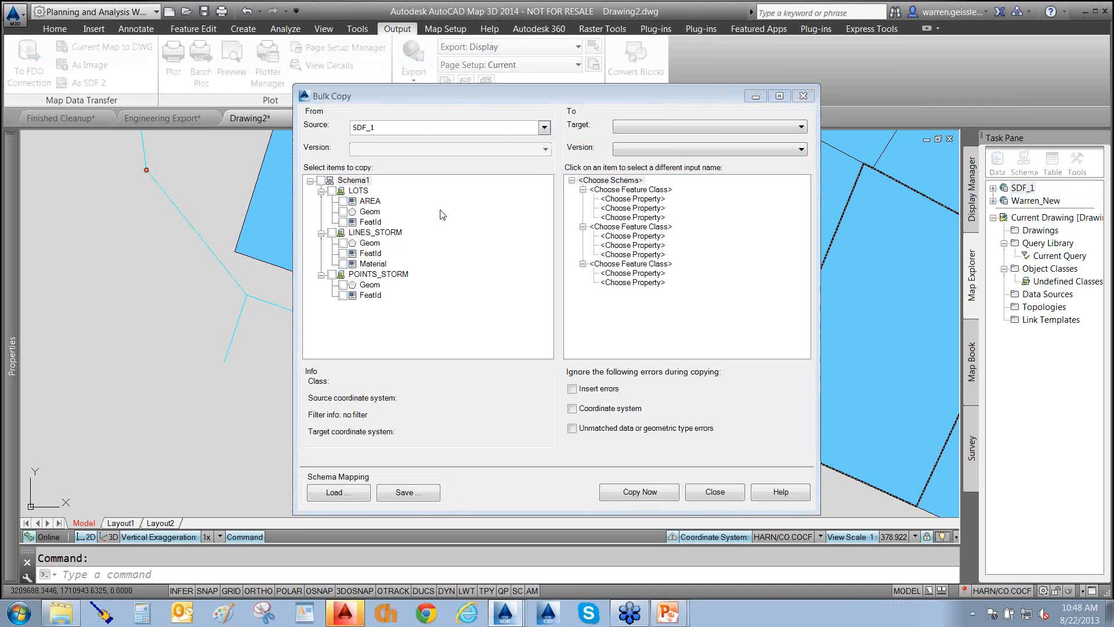
{"action": "left_click", "coordinate": [661, 127]}
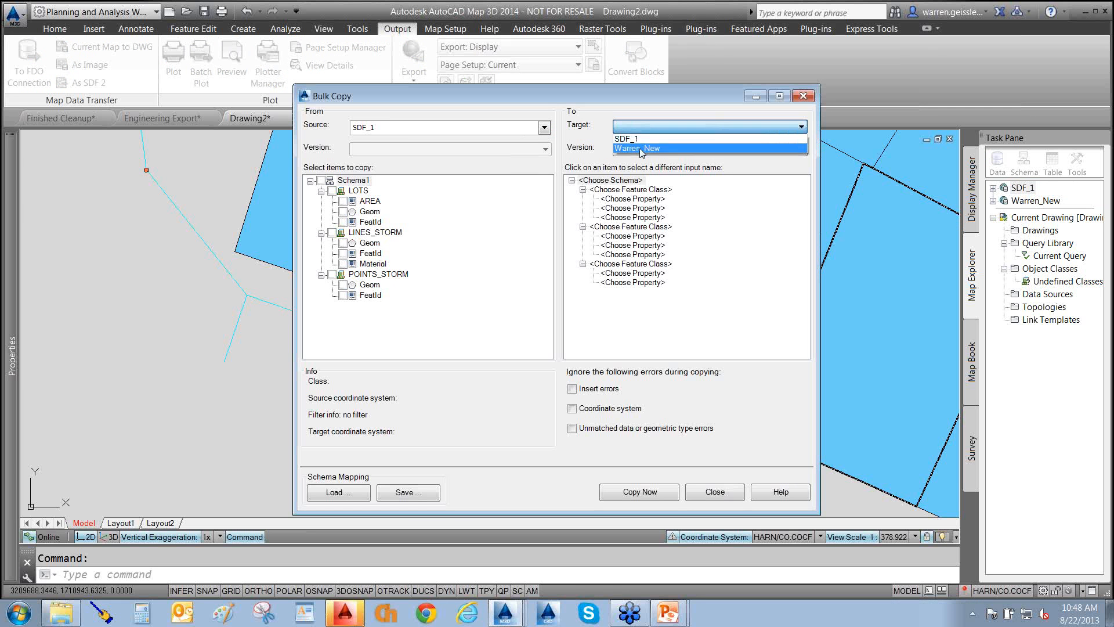
{"action": "left_click", "coordinate": [639, 153]}
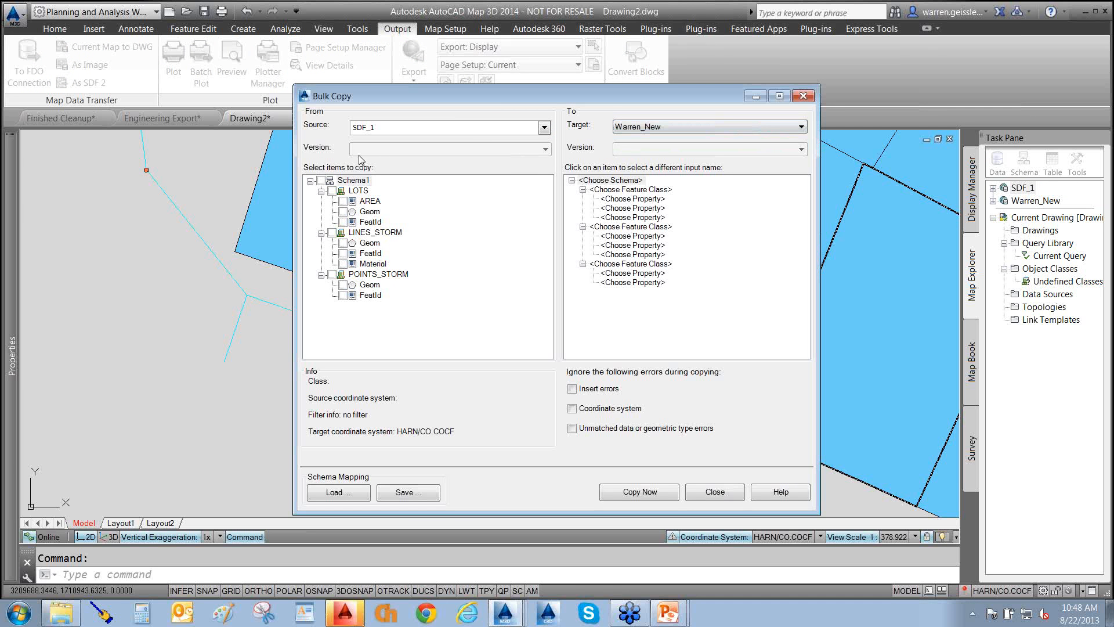
{"action": "left_click", "coordinate": [321, 180]}
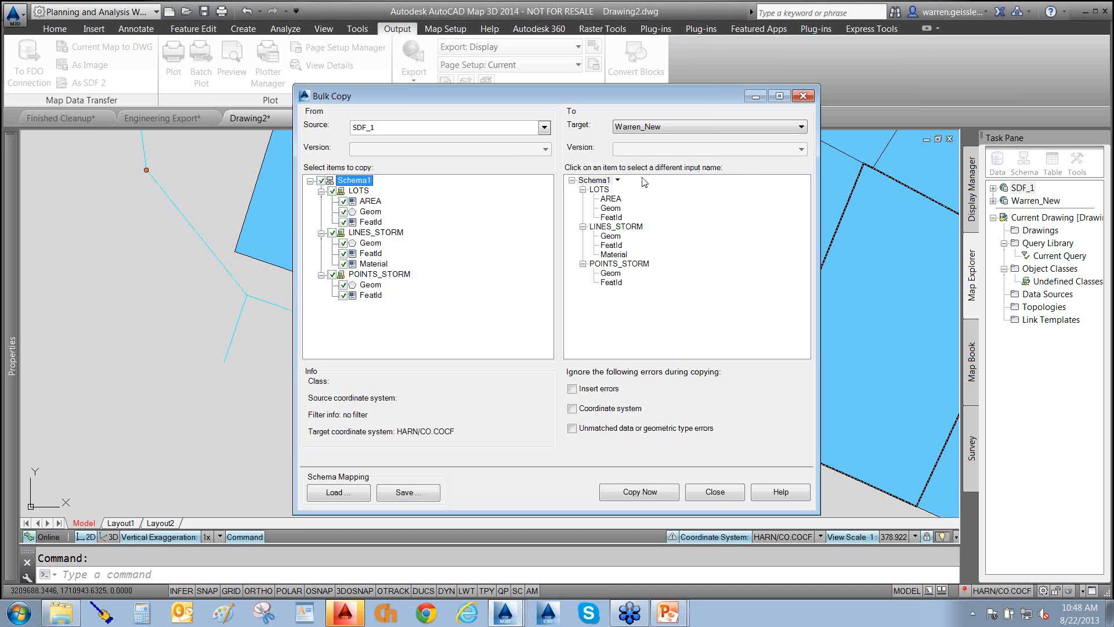
- Examine how the source classes and properties of Schema1 map to their target counterparts in the bulk copy
{"action": "left_click", "coordinate": [620, 180]}
{"action": "left_click", "coordinate": [620, 180]}
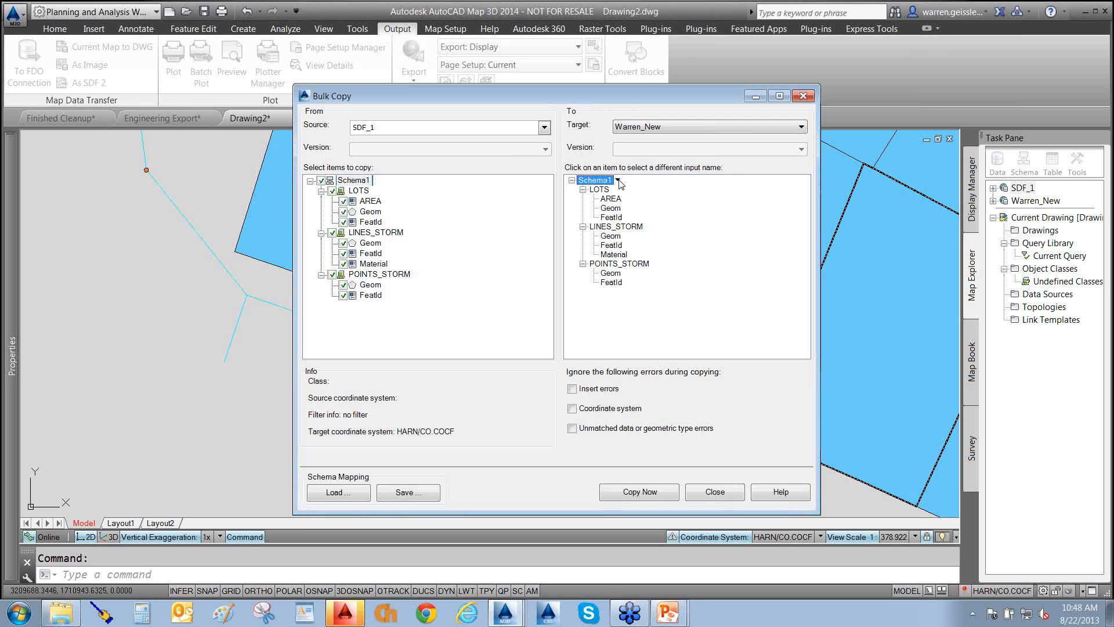
{"action": "left_click", "coordinate": [727, 209]}
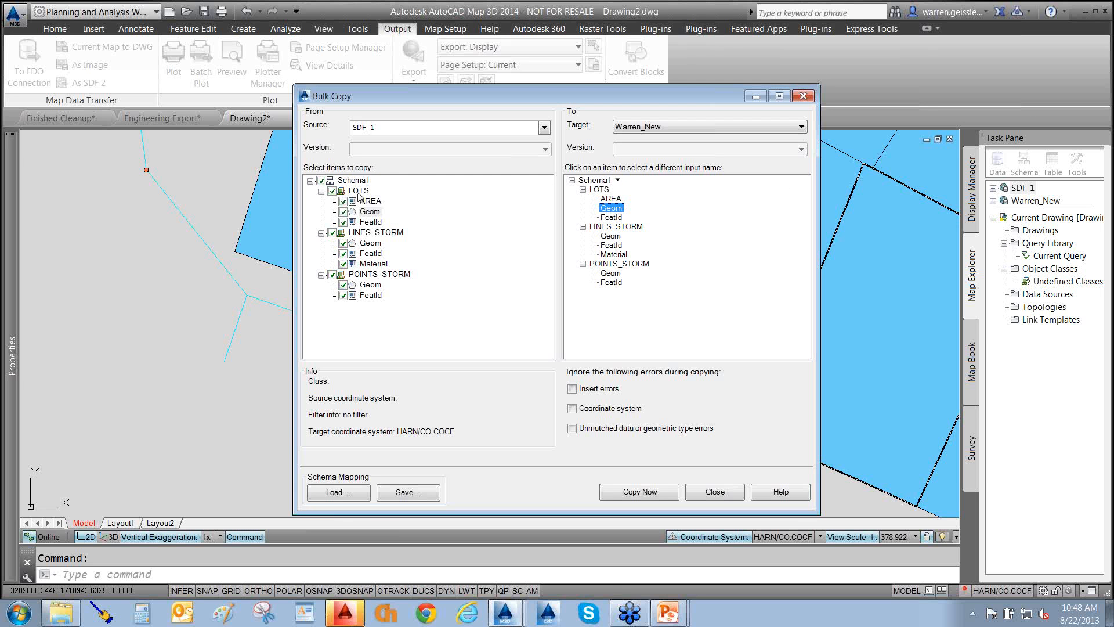
{"action": "key", "text": "ctrl+F2"}
{"action": "left_click_drag", "start_coordinate": [380, 182], "coordinate": [572, 182]}
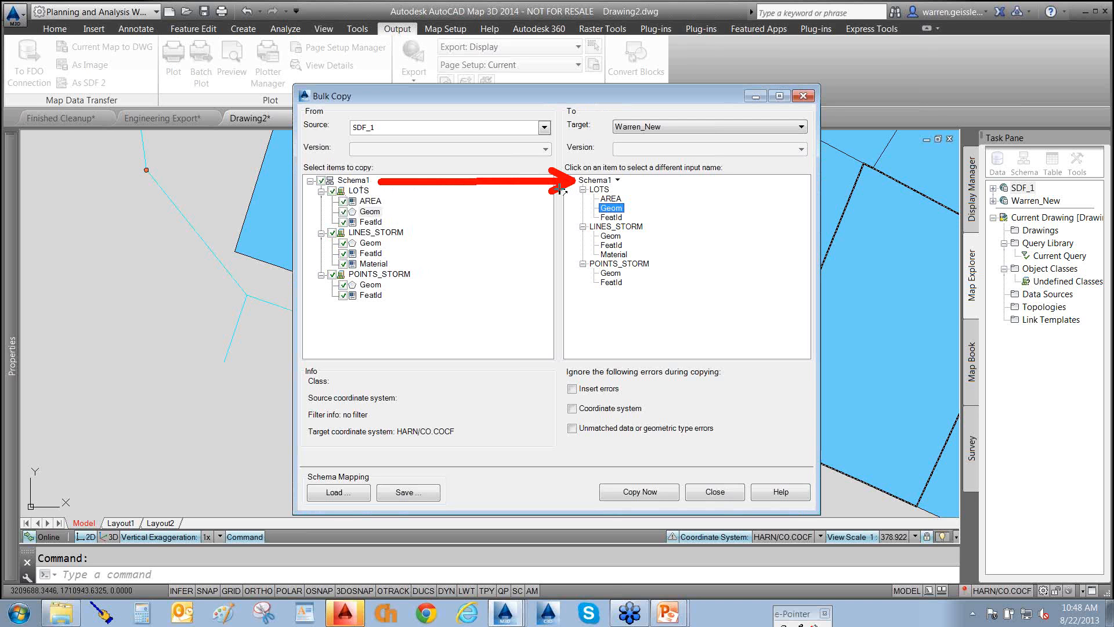
{"action": "mouse_move", "coordinate": [386, 204]}
{"action": "left_mouse_down"}
{"action": "mouse_move", "coordinate": [490, 217]}
{"action": "mouse_move", "coordinate": [565, 208]}
{"action": "left_mouse_up"}
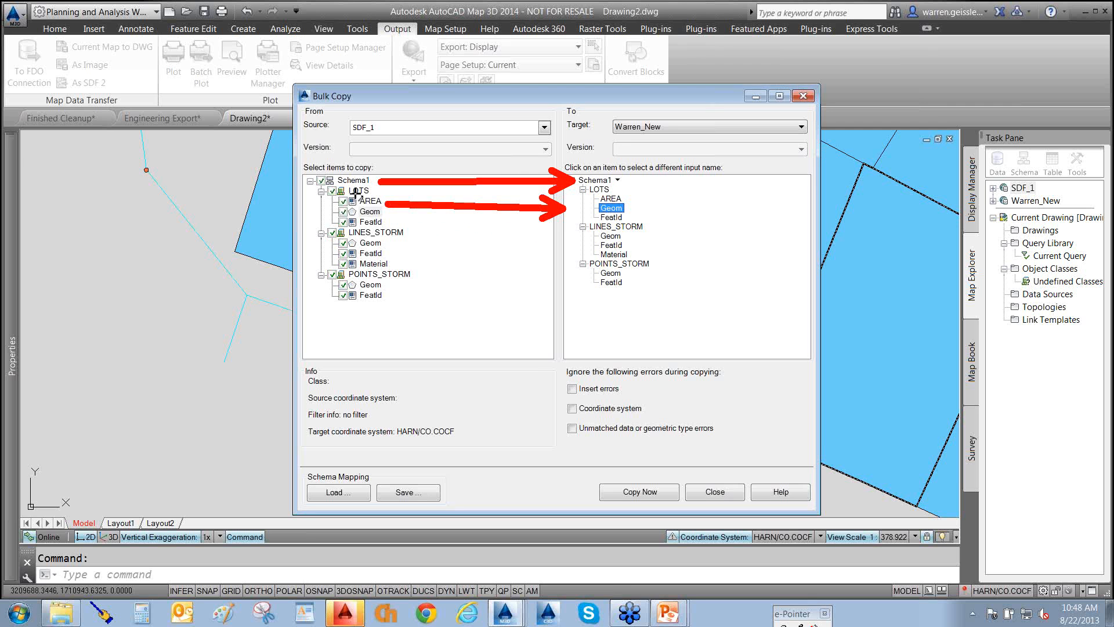
{"action": "key", "text": "Escape"}
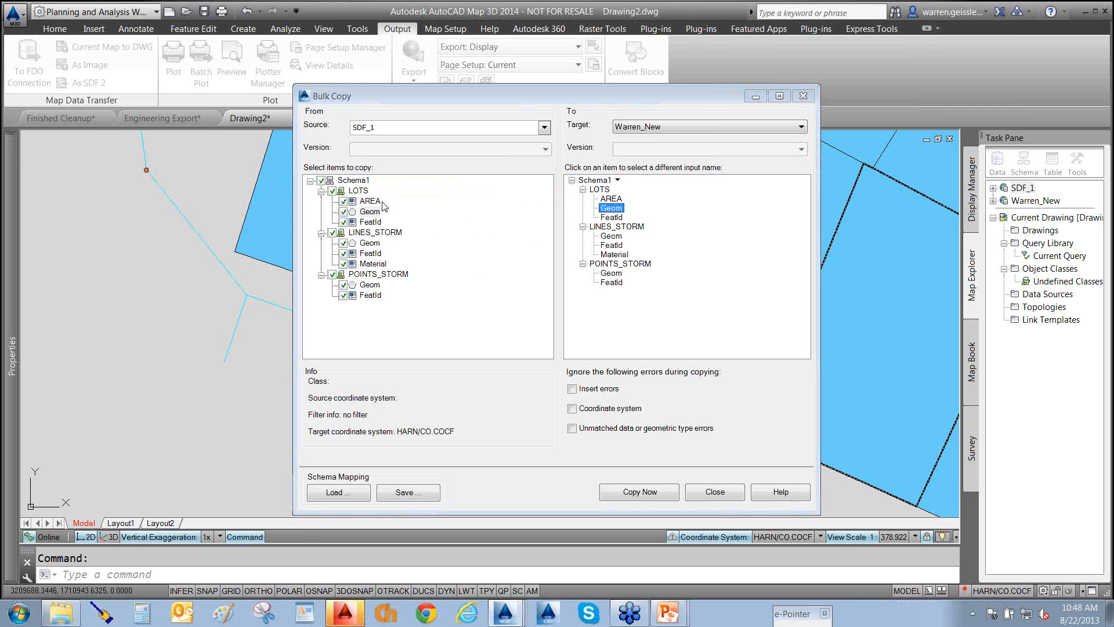
{"action": "left_click_drag", "start_coordinate": [383, 205], "coordinate": [575, 209]}
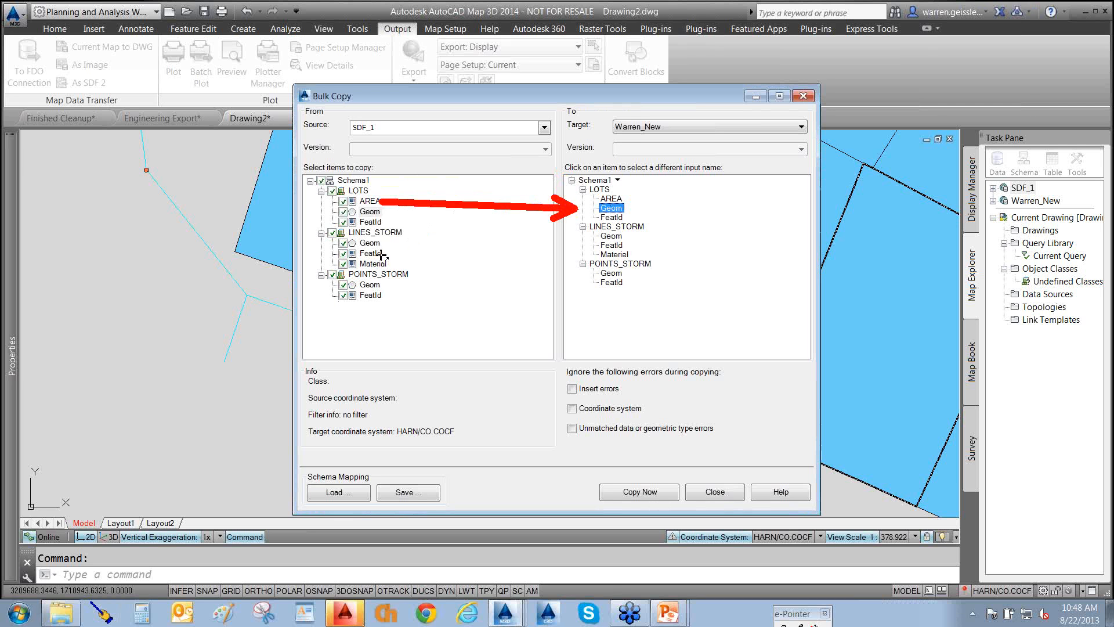
{"action": "left_click_drag", "start_coordinate": [381, 256], "coordinate": [562, 258]}
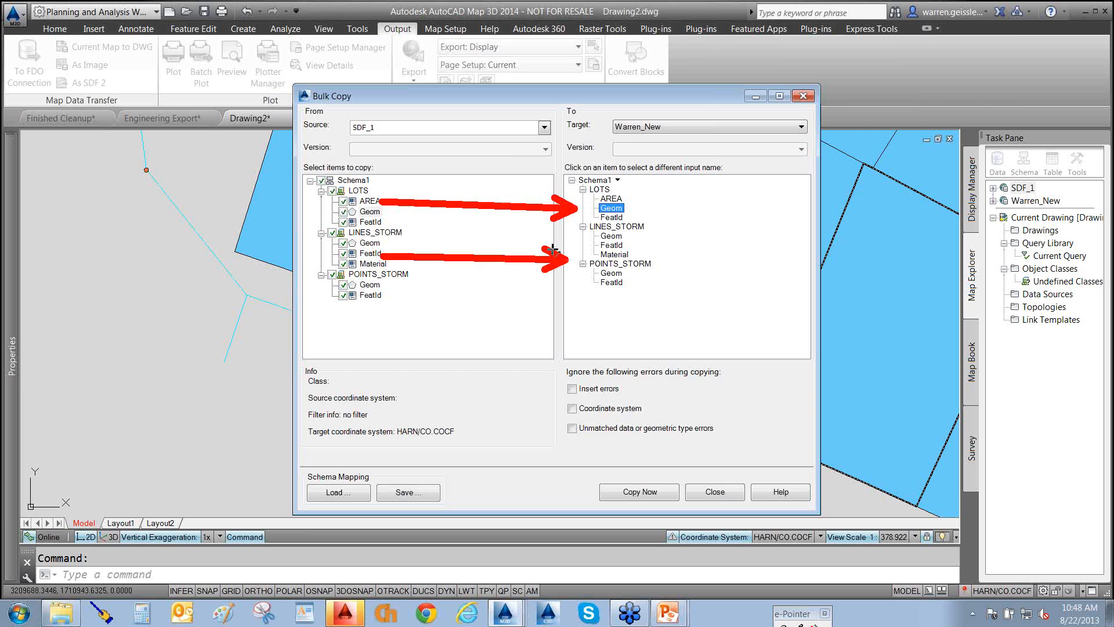
{"action": "left_click", "coordinate": [709, 231]}
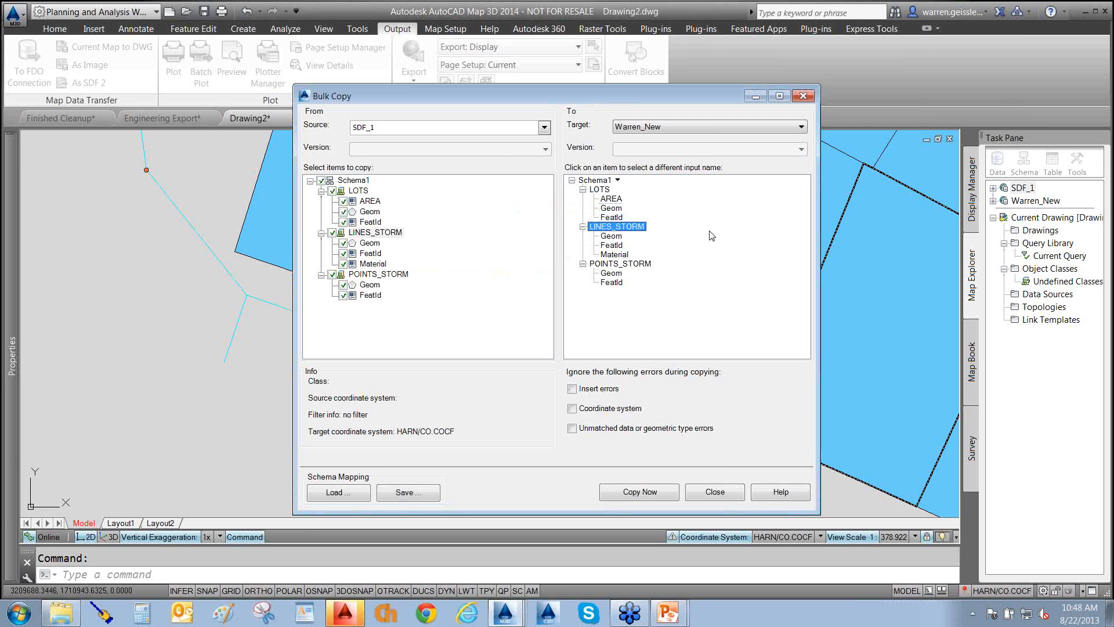
{"action": "left_click", "coordinate": [616, 181]}
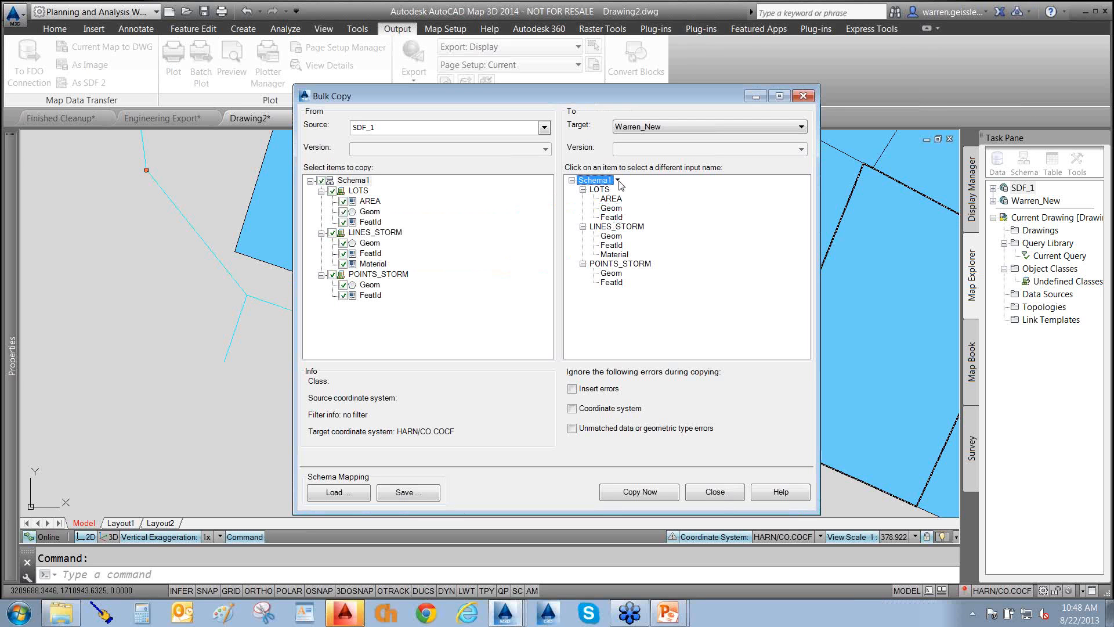
{"action": "left_click", "coordinate": [595, 181]}
{"action": "left_click", "coordinate": [619, 183]}
- Limit the items to copy to AREA and Geom of LOTS and Material of LINES_STORM
{"action": "left_click", "coordinate": [332, 234]}
{"action": "left_click", "coordinate": [332, 274]}
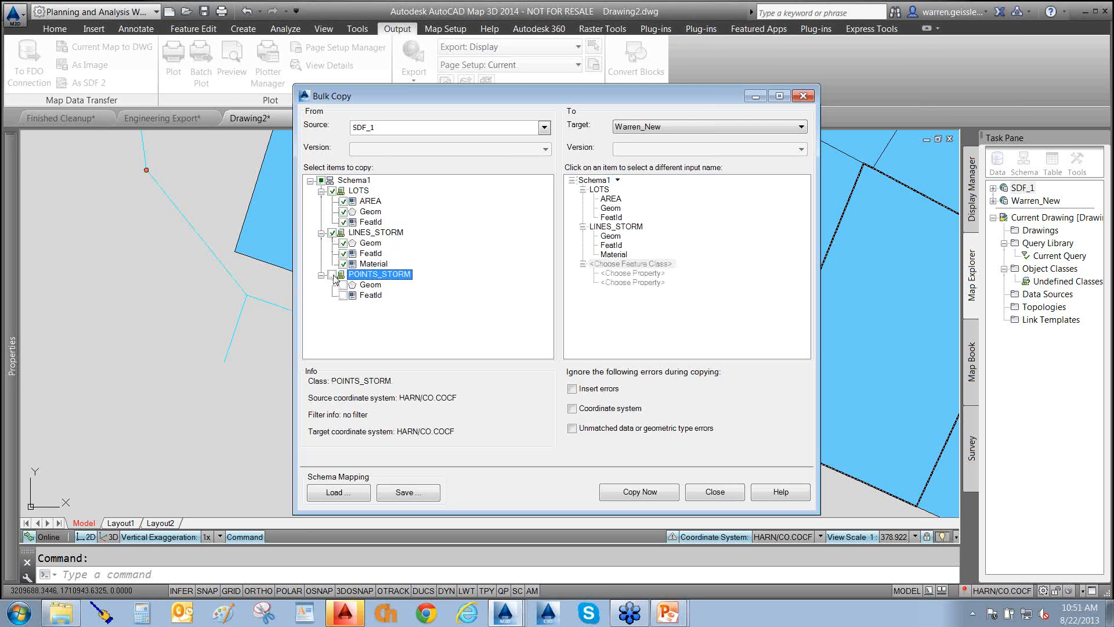
{"action": "left_click", "coordinate": [332, 232]}
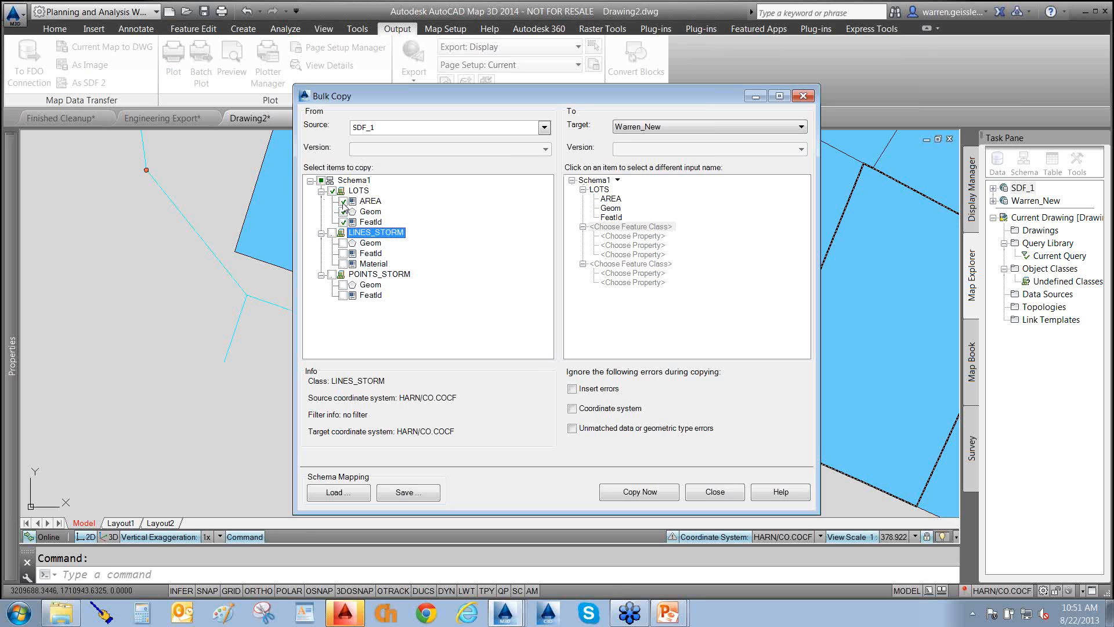
{"action": "left_click", "coordinate": [343, 202]}
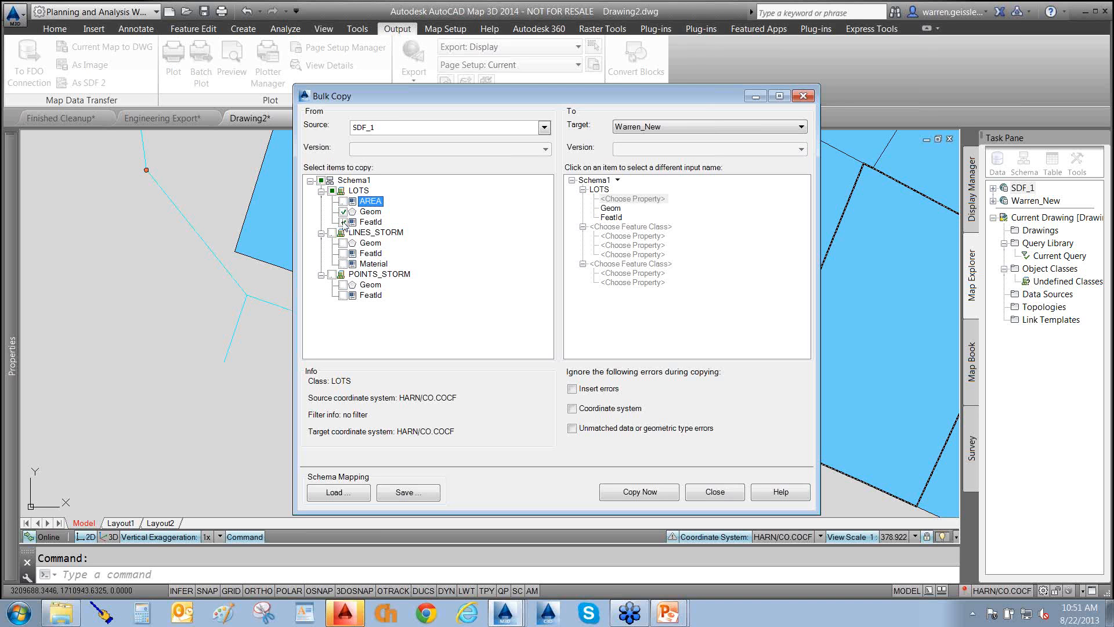
{"action": "left_click", "coordinate": [343, 222]}
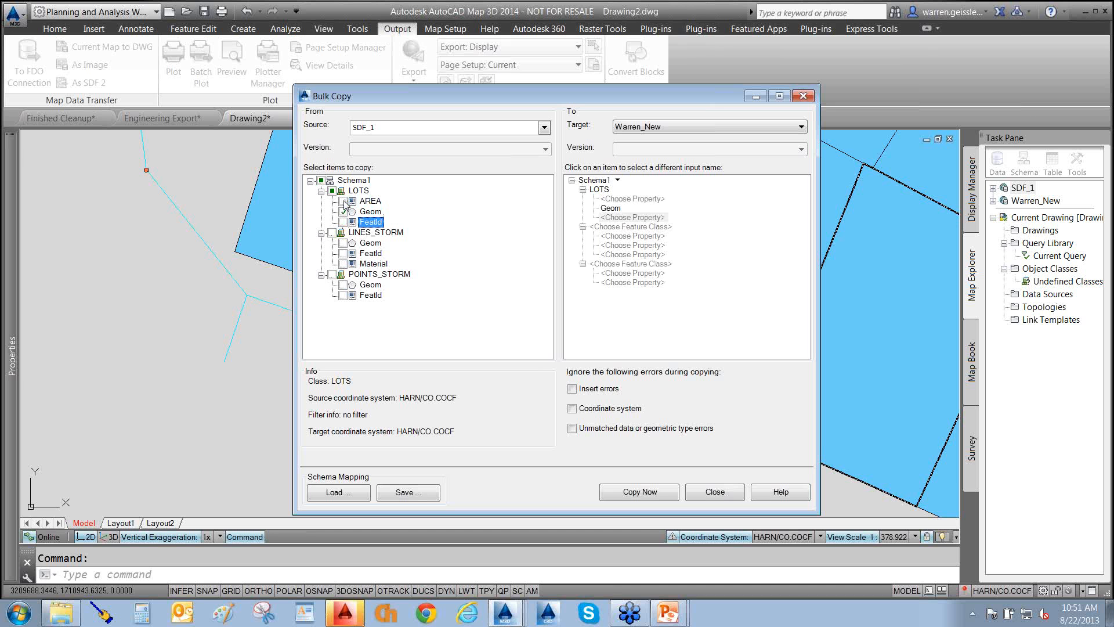
{"action": "left_click", "coordinate": [344, 201]}
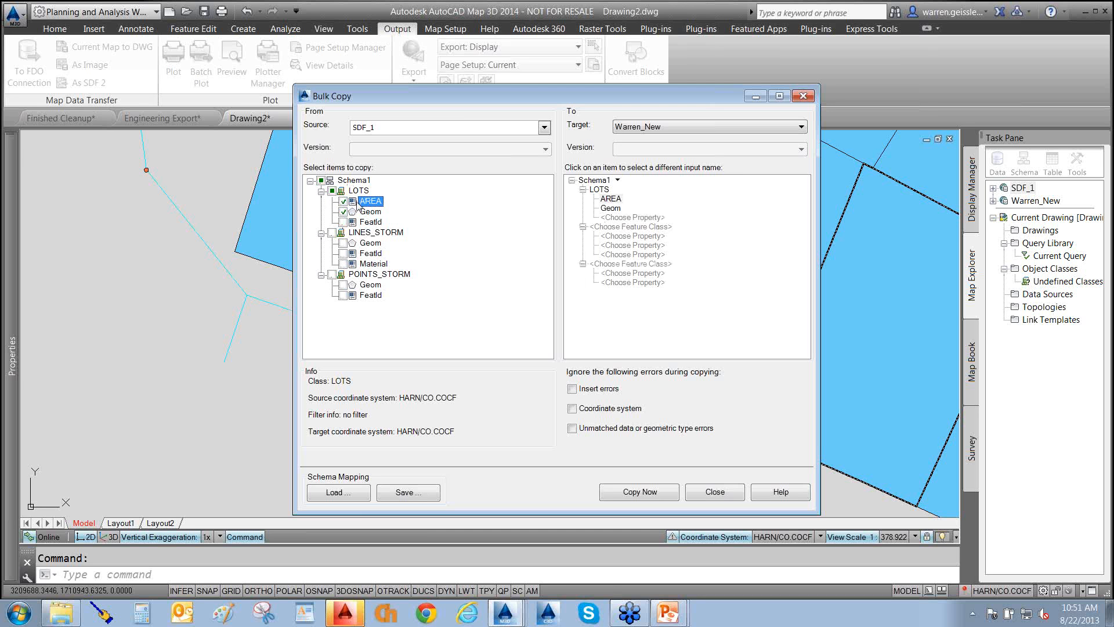
{"action": "left_click", "coordinate": [344, 264]}
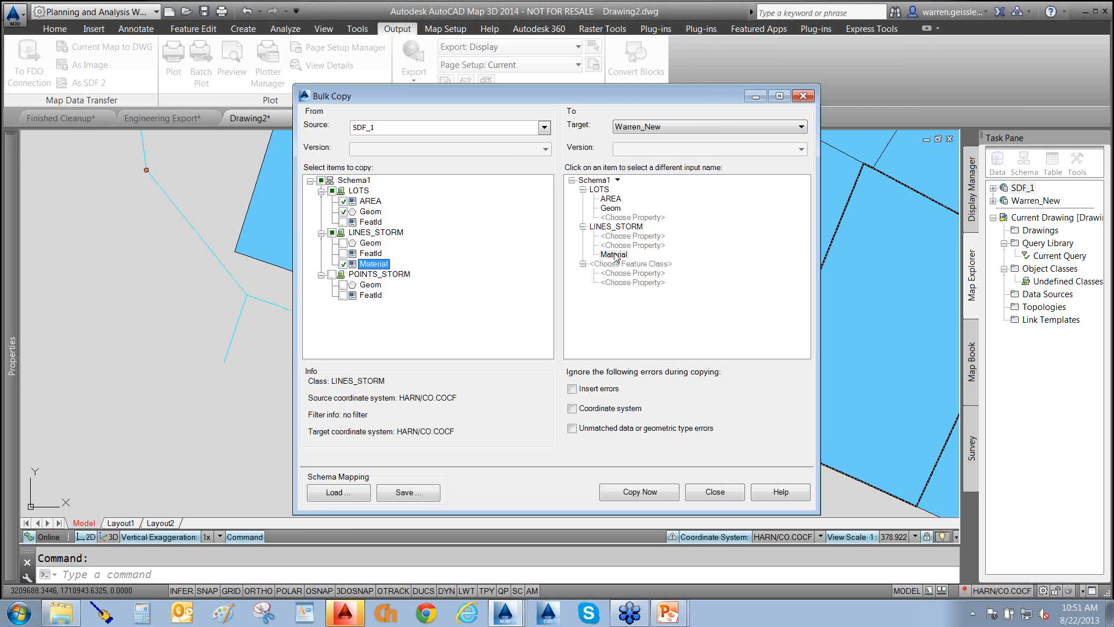
- Examine the target name of the Material property, the schema mapping save option and the options for ignoring errors
{"action": "left_click", "coordinate": [614, 255]}
{"action": "left_click", "coordinate": [615, 255]}
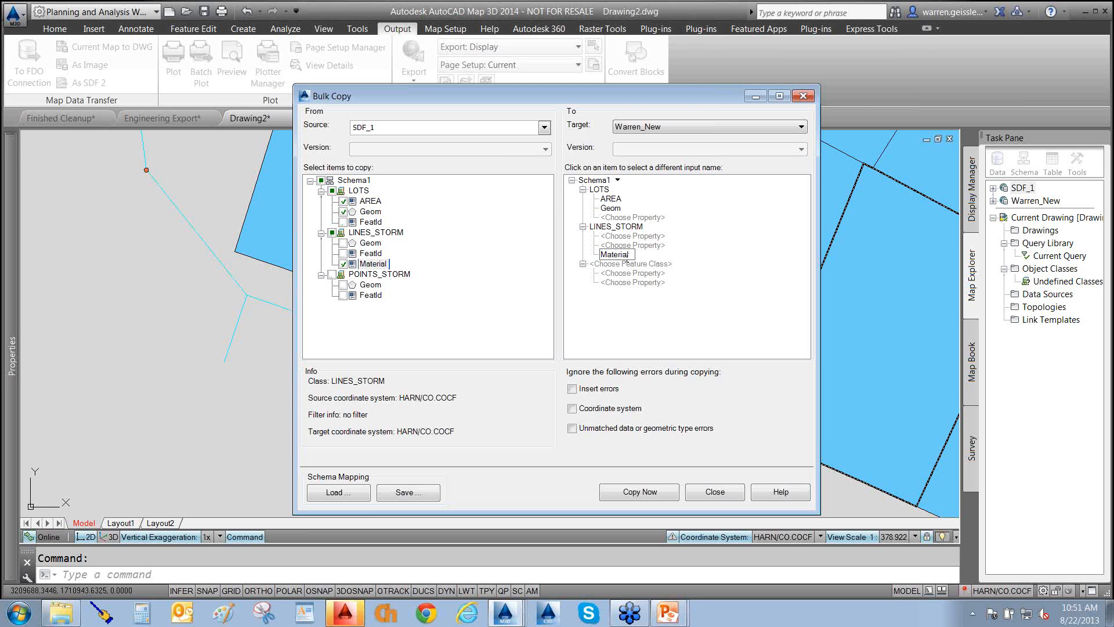
{"action": "left_click_drag", "start_coordinate": [630, 255], "coordinate": [606, 254]}
{"action": "left_click_drag", "start_coordinate": [509, 283], "coordinate": [440, 137]}
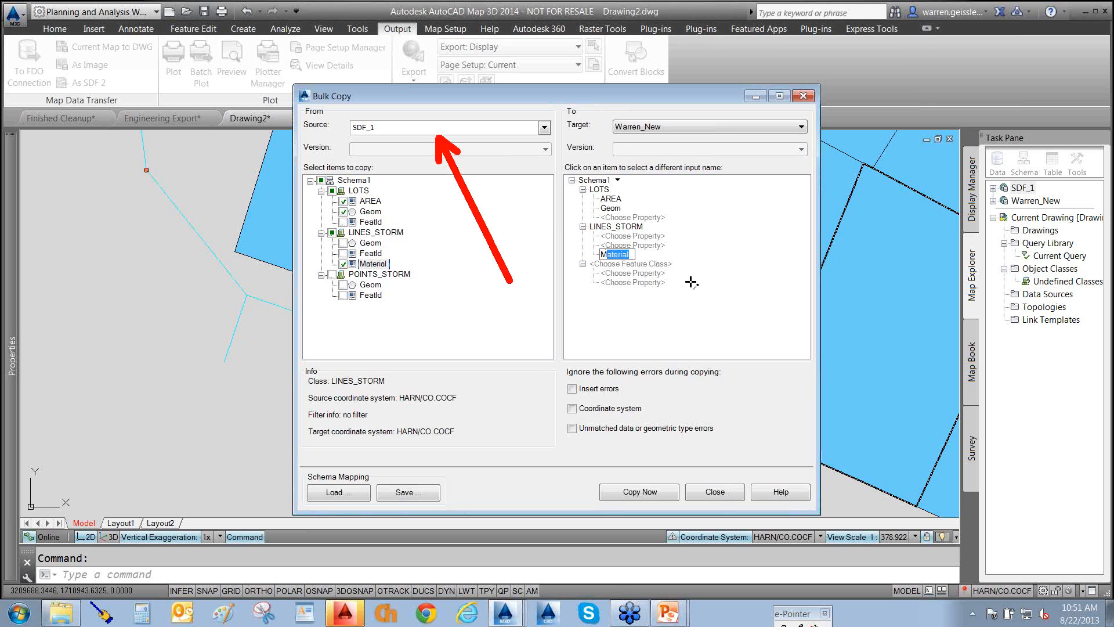
{"action": "left_click_drag", "start_coordinate": [696, 289], "coordinate": [732, 127]}
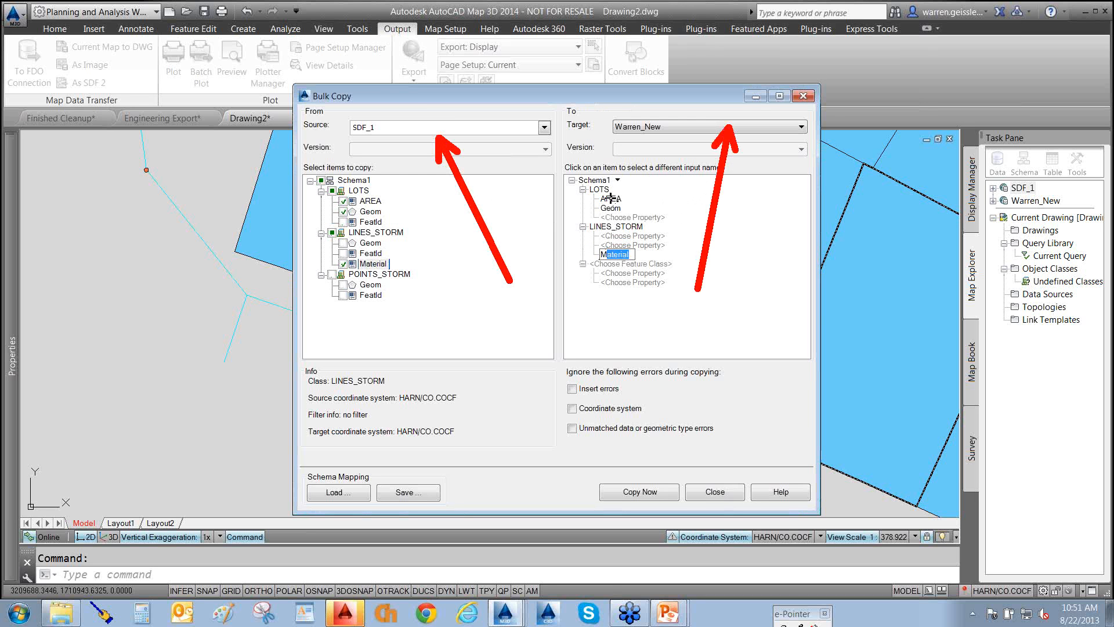
{"action": "key", "text": "Escape"}
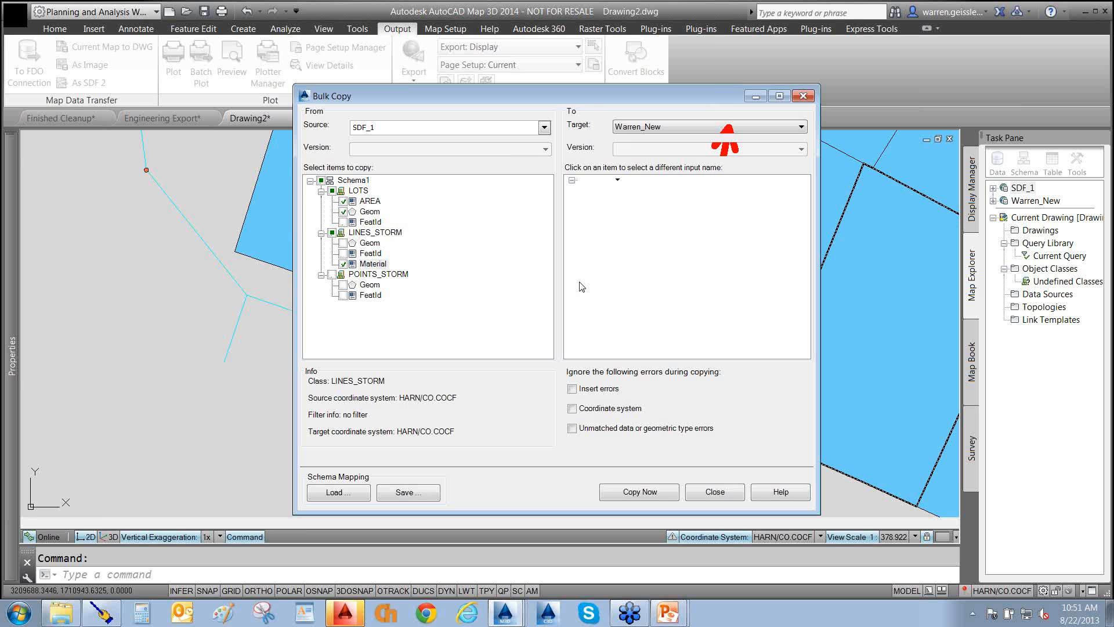
{"action": "left_click_drag", "start_coordinate": [490, 278], "coordinate": [416, 500]}
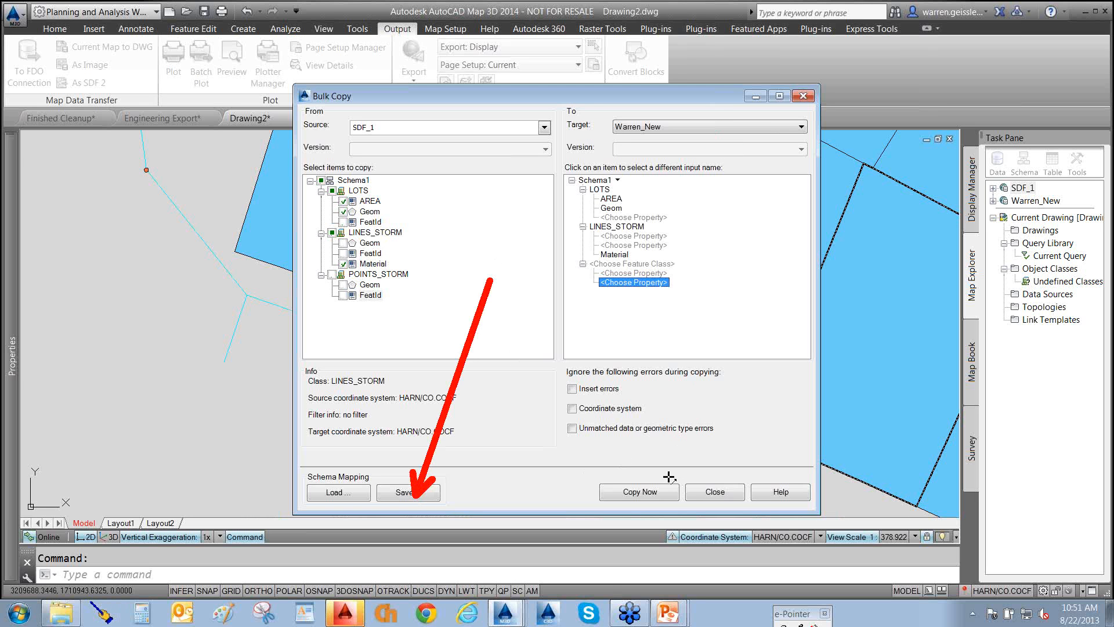
{"action": "key", "text": "Escape"}
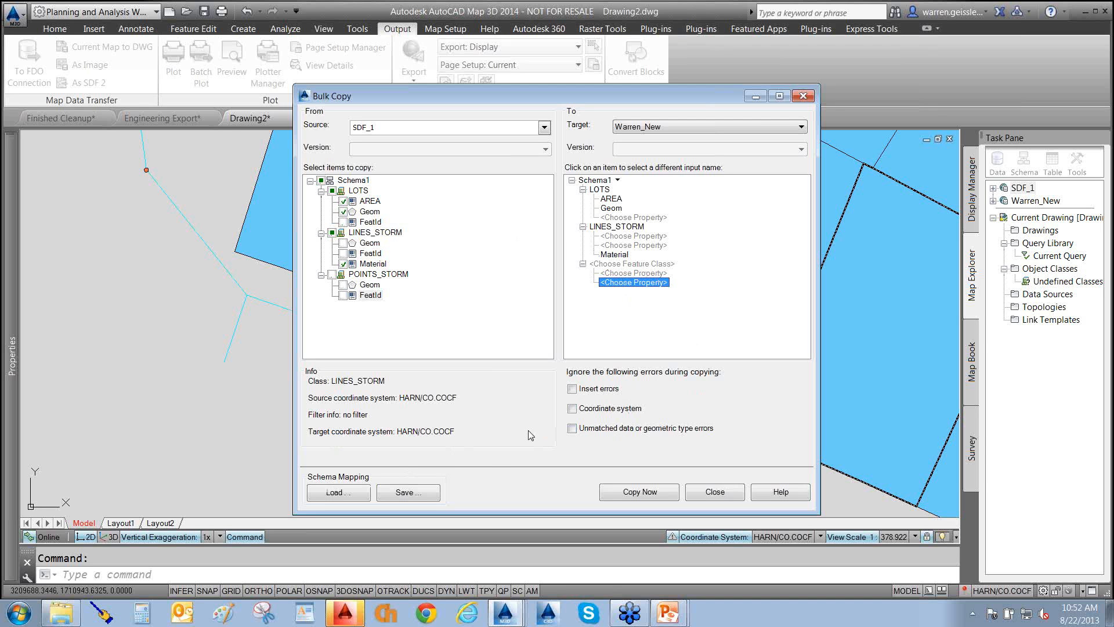
{"action": "mouse_move", "coordinate": [476, 453]}
{"action": "left_mouse_down"}
{"action": "mouse_move", "coordinate": [518, 438]}
{"action": "mouse_move", "coordinate": [567, 395]}
{"action": "left_mouse_up"}
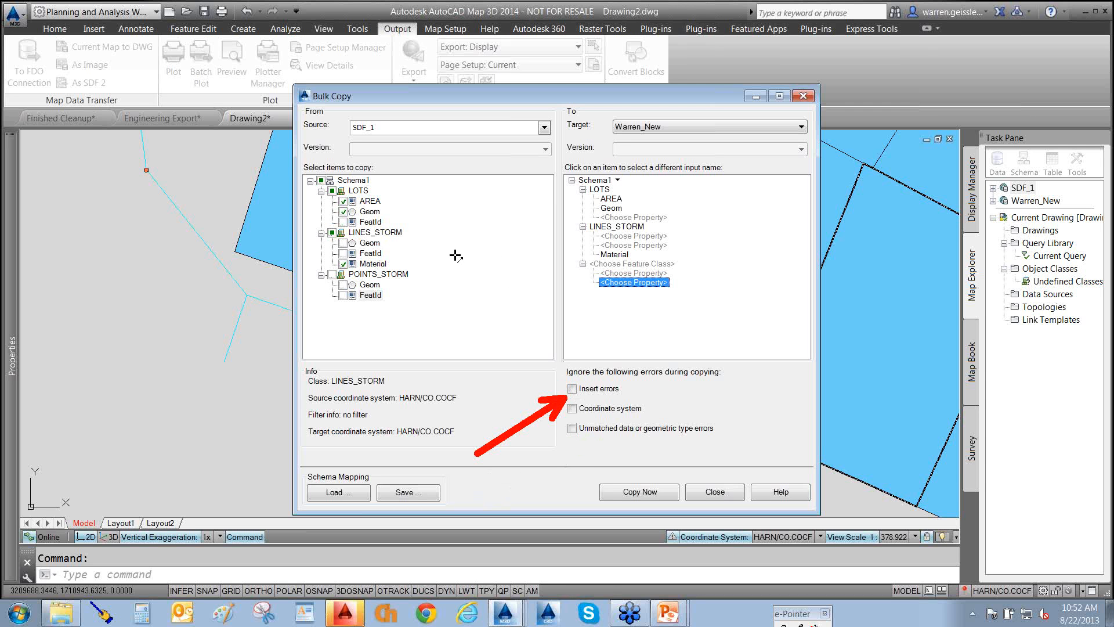
{"action": "left_click_drag", "start_coordinate": [456, 255], "coordinate": [597, 241]}
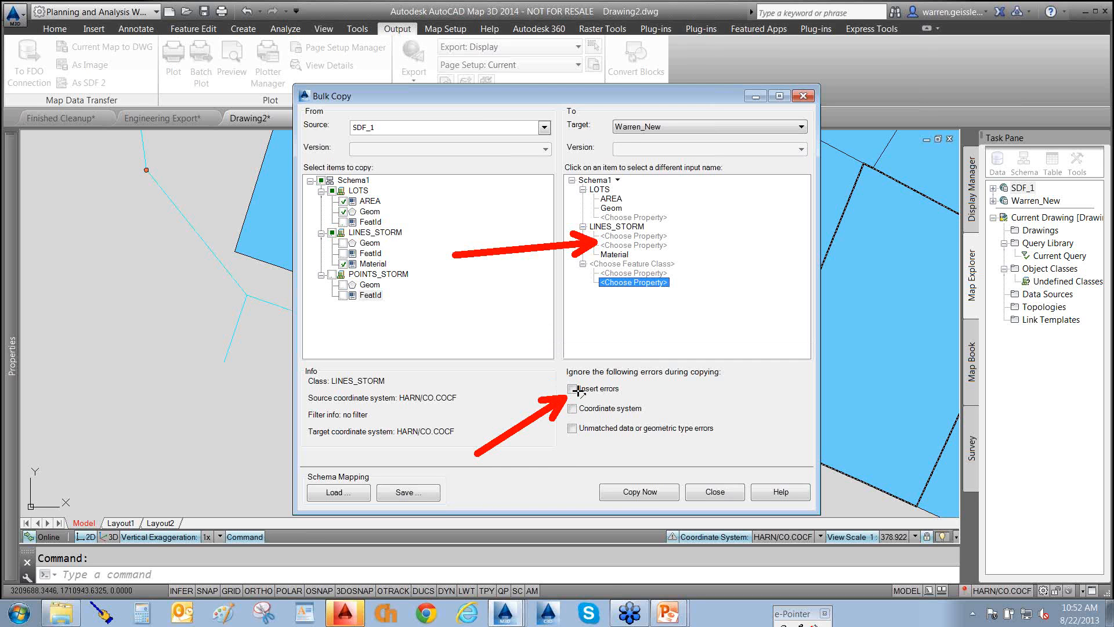
{"action": "key", "text": "Escape"}
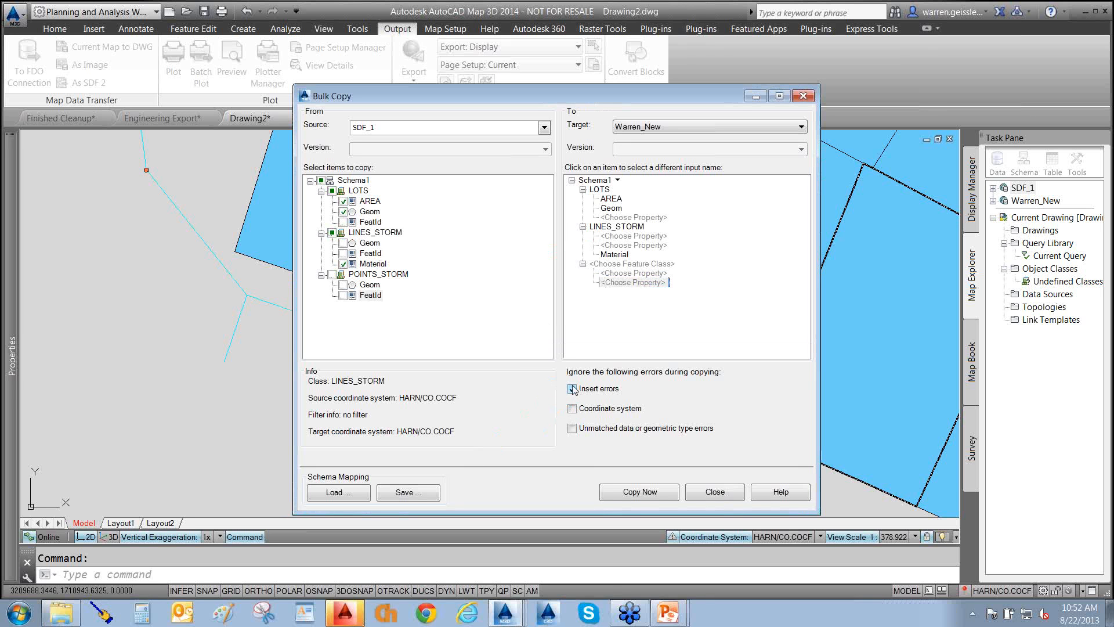
- Ignore insert errors, coordinate system errors and unmatched data or geometric type errors, and close Bulk Copy without copying
{"action": "left_click", "coordinate": [573, 388]}
{"action": "left_click", "coordinate": [572, 429]}
{"action": "left_click_drag", "start_coordinate": [749, 356], "coordinate": [652, 485]}
{"action": "right_click", "coordinate": [713, 490]}
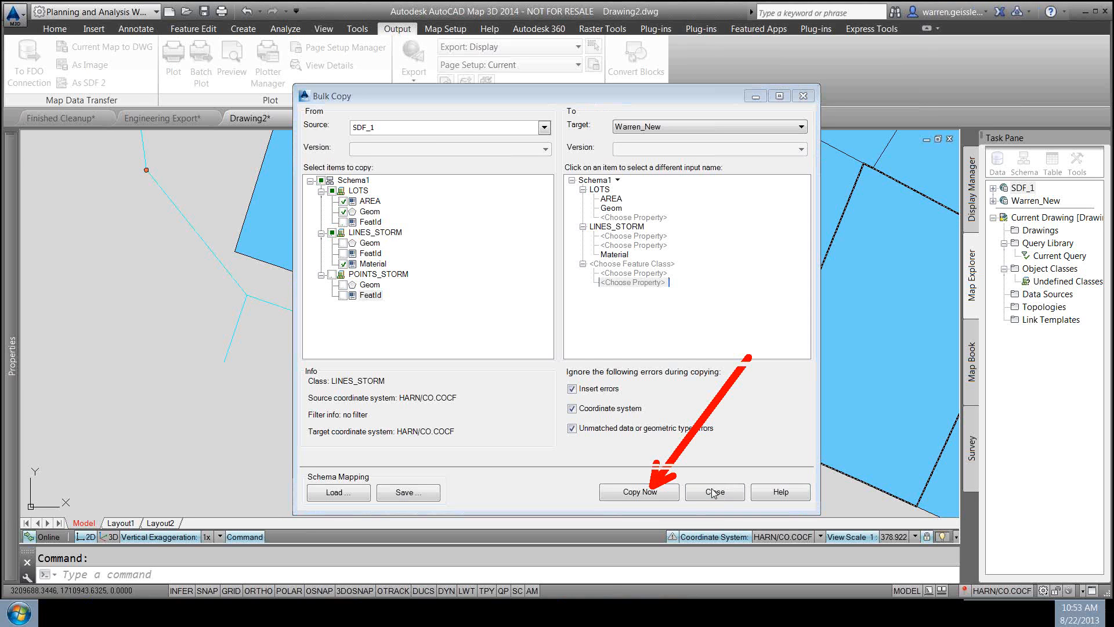
{"action": "left_click", "coordinate": [713, 491]}
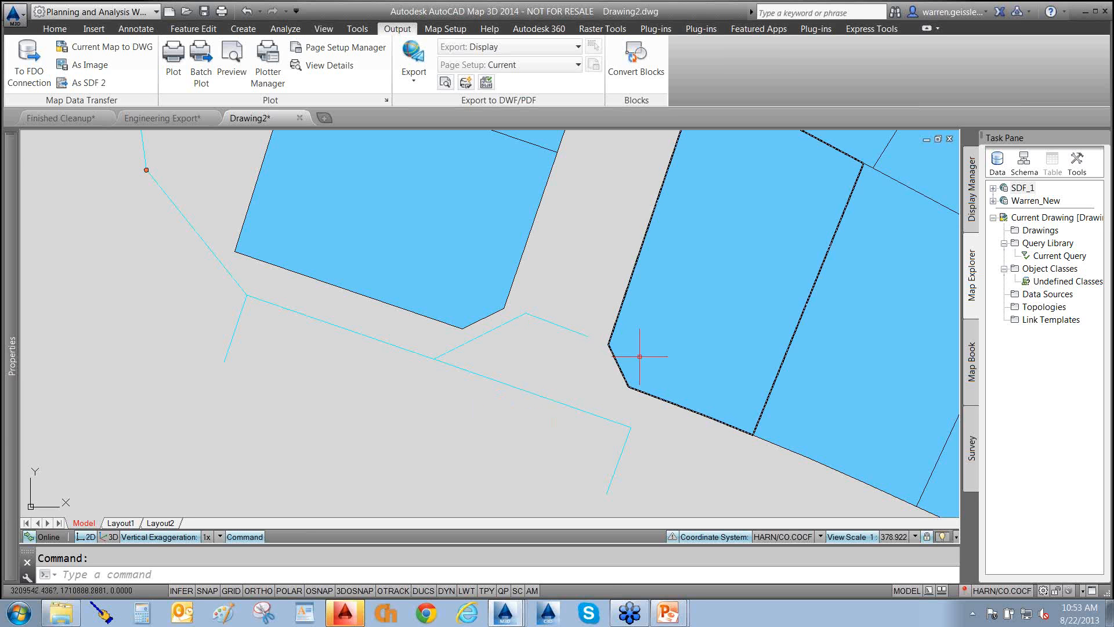
- Start a new SHP data connection and name it Lots
{"action": "left_click", "coordinate": [853, 319]}
{"action": "left_click", "coordinate": [1004, 165]}
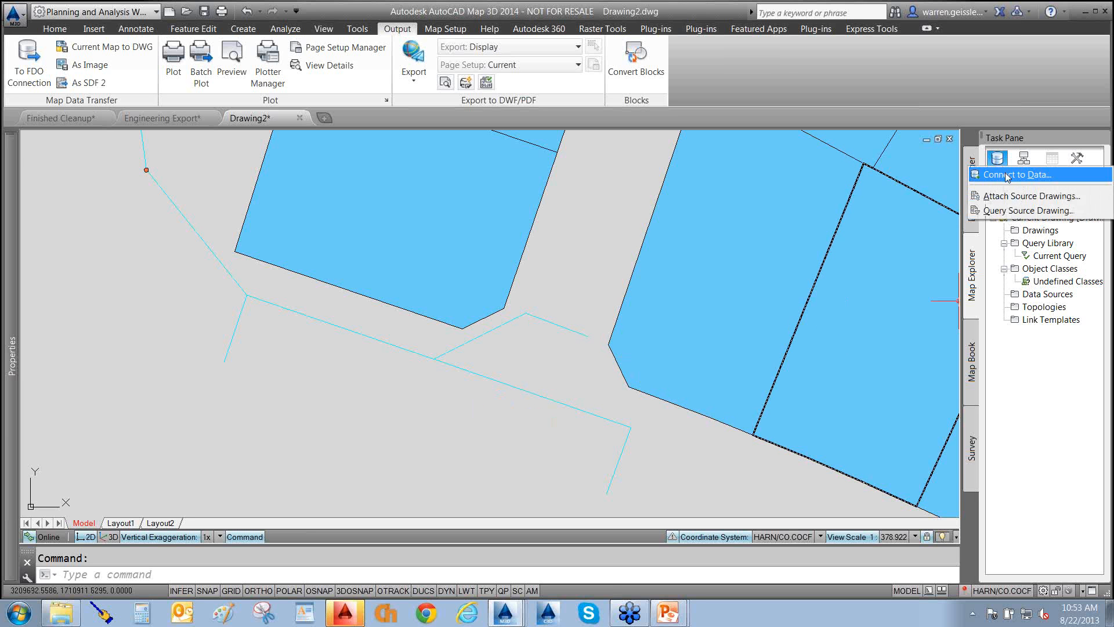
{"action": "left_click", "coordinate": [1008, 176]}
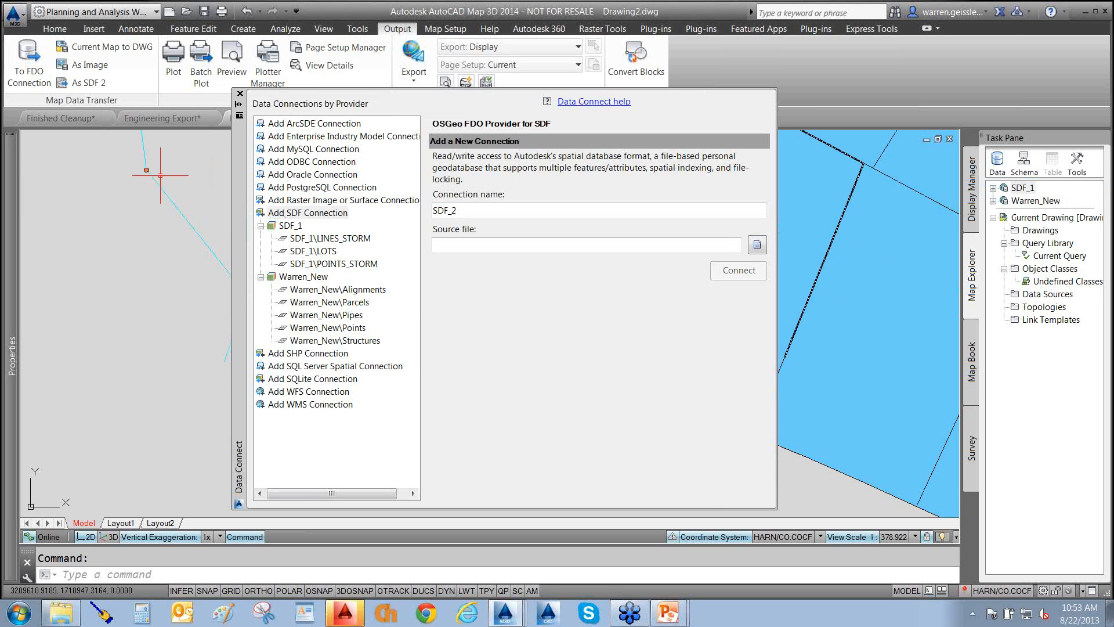
{"action": "left_click", "coordinate": [261, 225]}
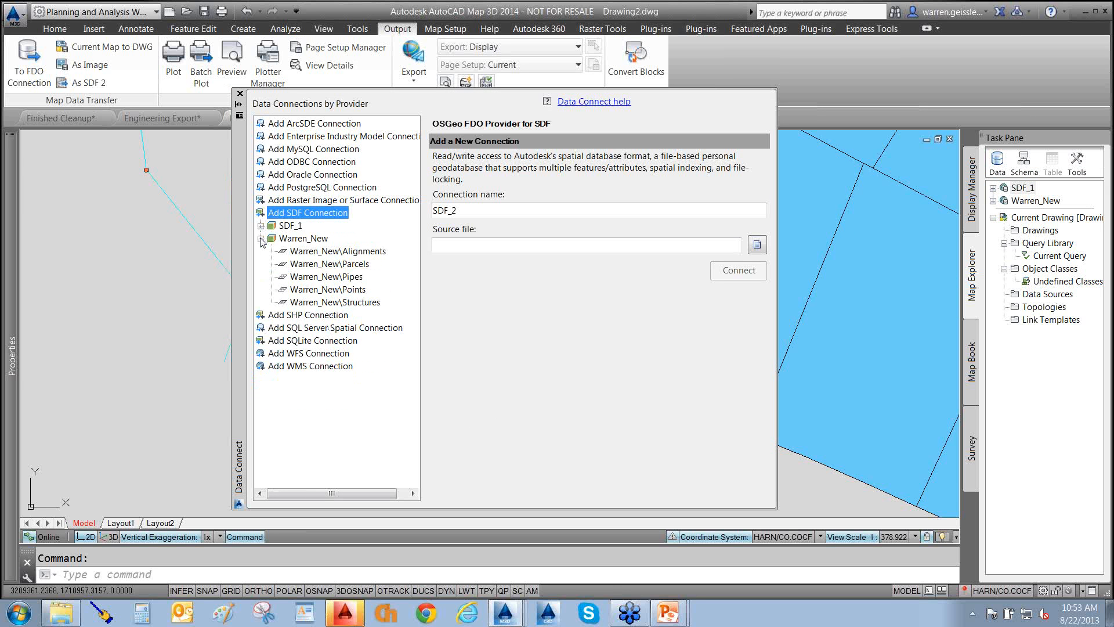
{"action": "left_click", "coordinate": [261, 238]}
{"action": "left_click", "coordinate": [290, 251]}
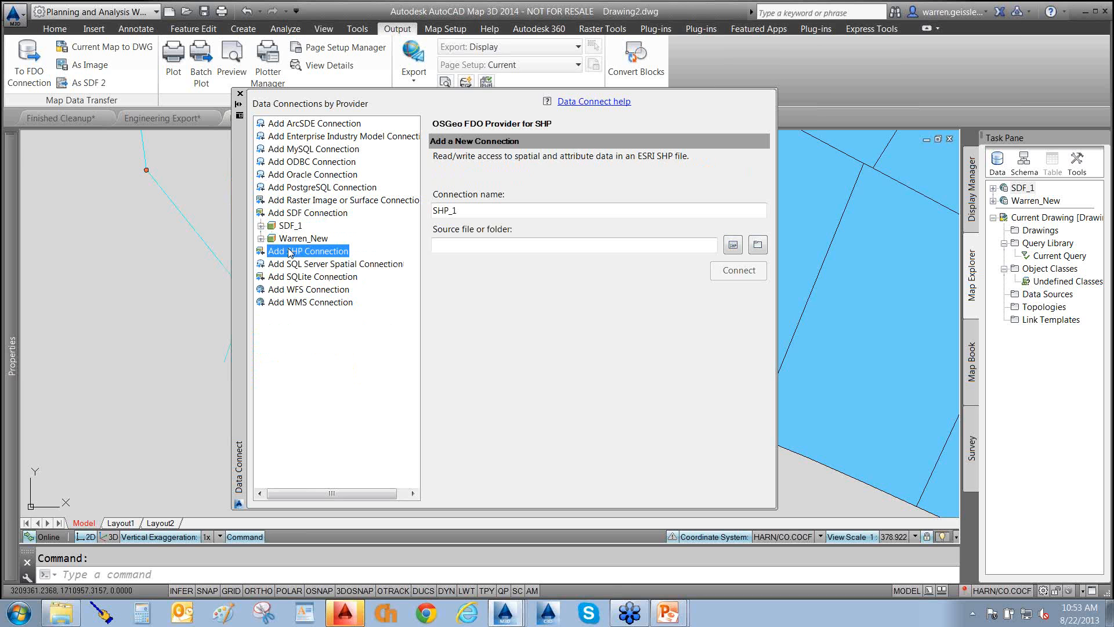
{"action": "double_click", "coordinate": [472, 209]}
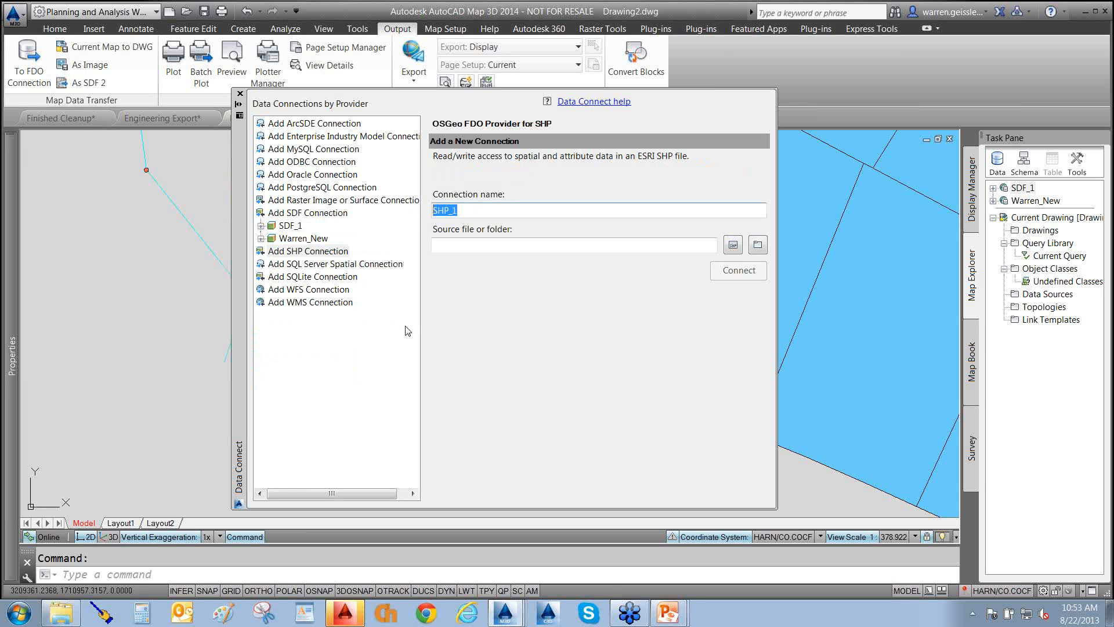
{"action": "type", "text": "Lots"}
- Set the source folder of the Lots SHP connection to D:\TEMP
{"action": "left_click", "coordinate": [757, 245]}
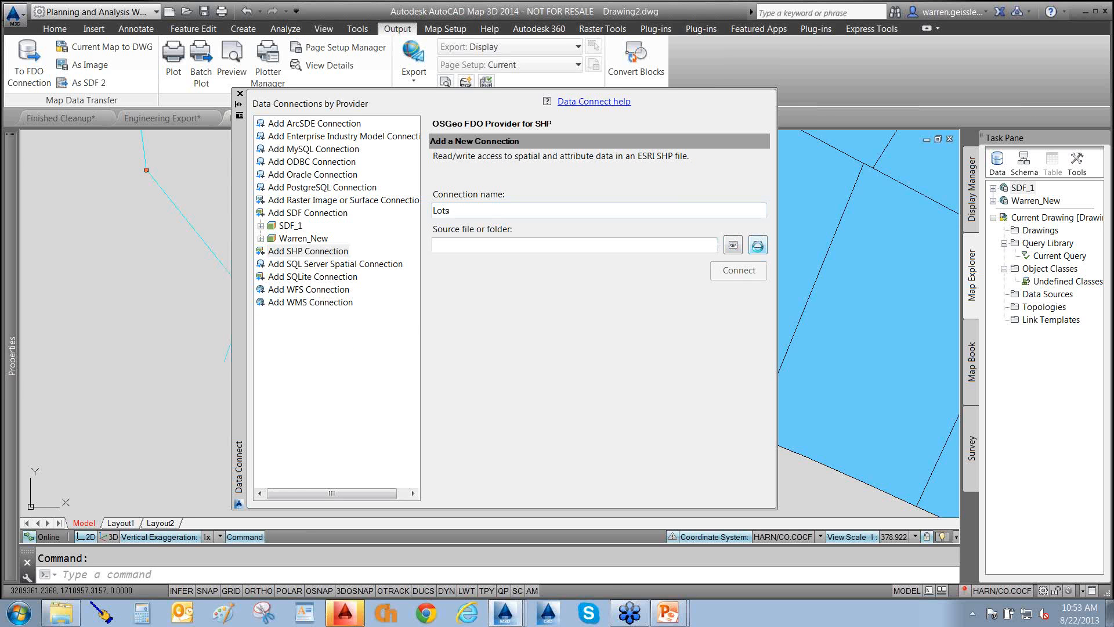
{"action": "left_click_drag", "start_coordinate": [649, 295], "coordinate": [650, 276]}
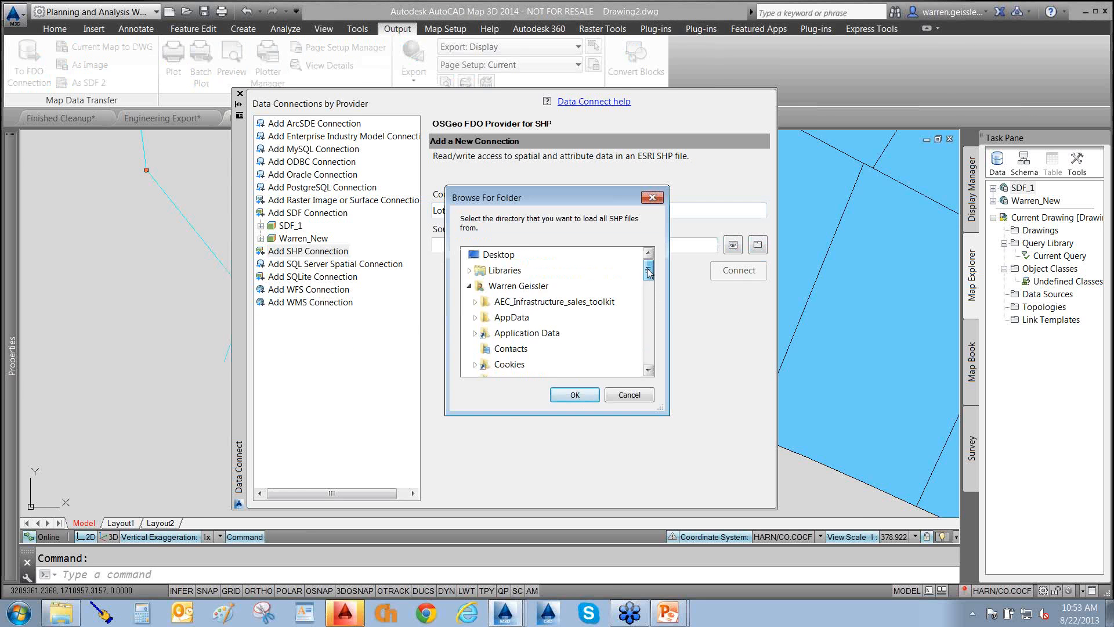
{"action": "left_click", "coordinate": [468, 285]}
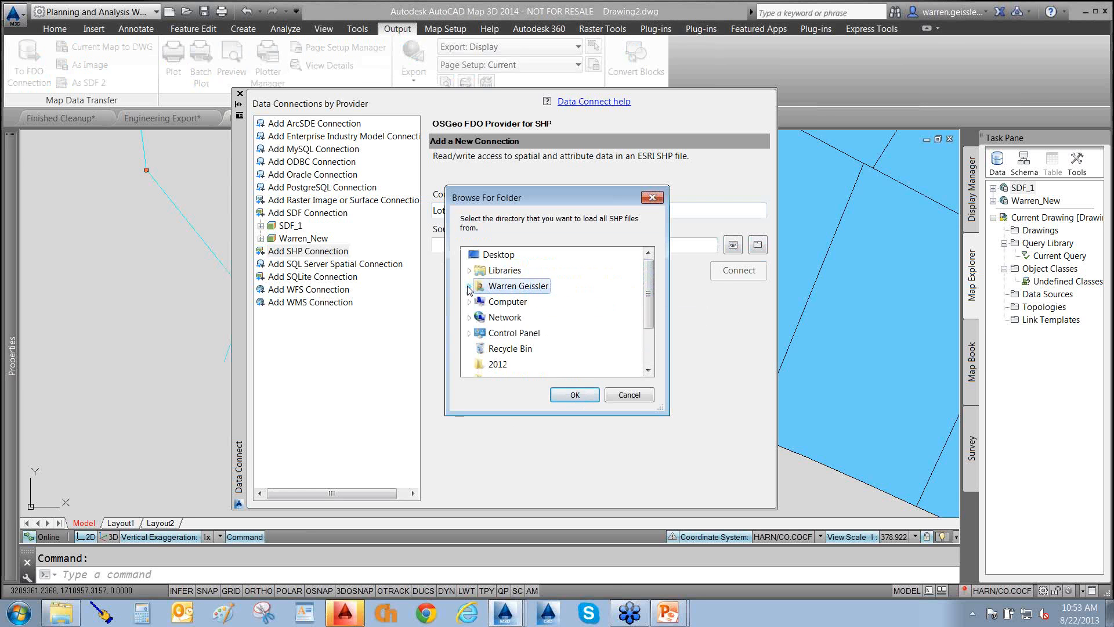
{"action": "left_click", "coordinate": [508, 302]}
{"action": "left_click", "coordinate": [513, 333]}
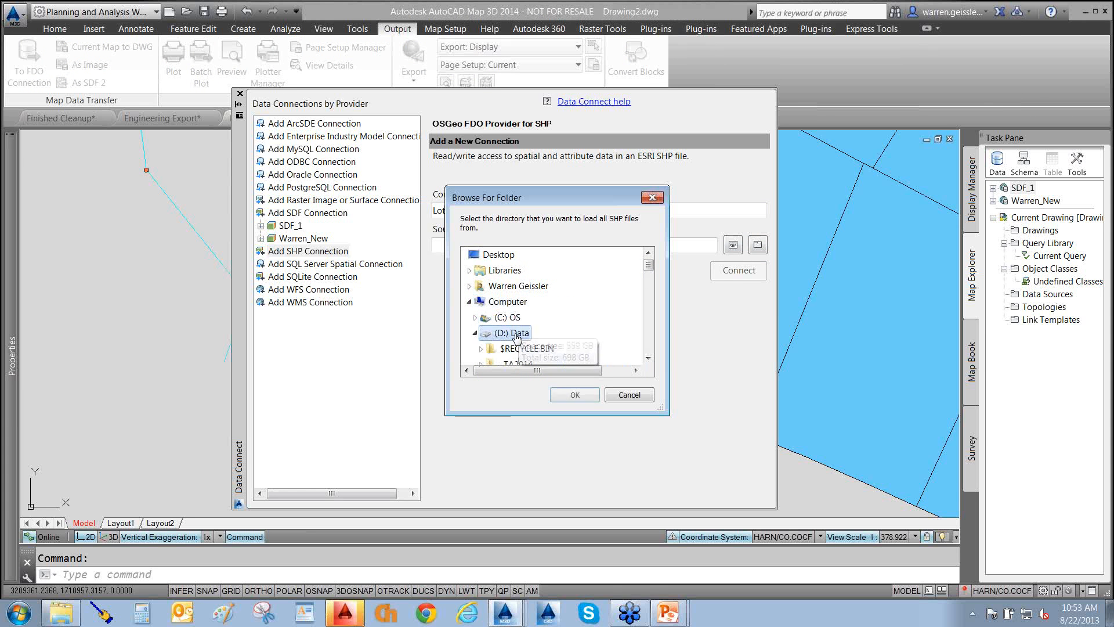
{"action": "scroll", "coordinate": [517, 337], "scroll_direction": "down", "scroll_amount": 3}
{"action": "scroll", "coordinate": [516, 336], "scroll_direction": "down", "scroll_amount": 5}
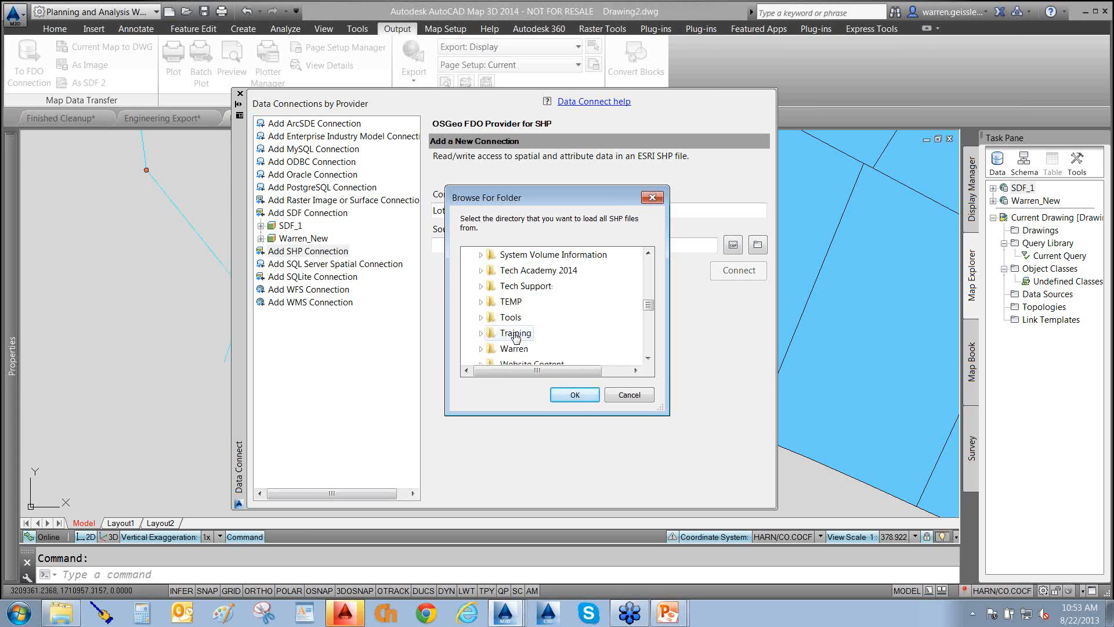
{"action": "left_click", "coordinate": [511, 301]}
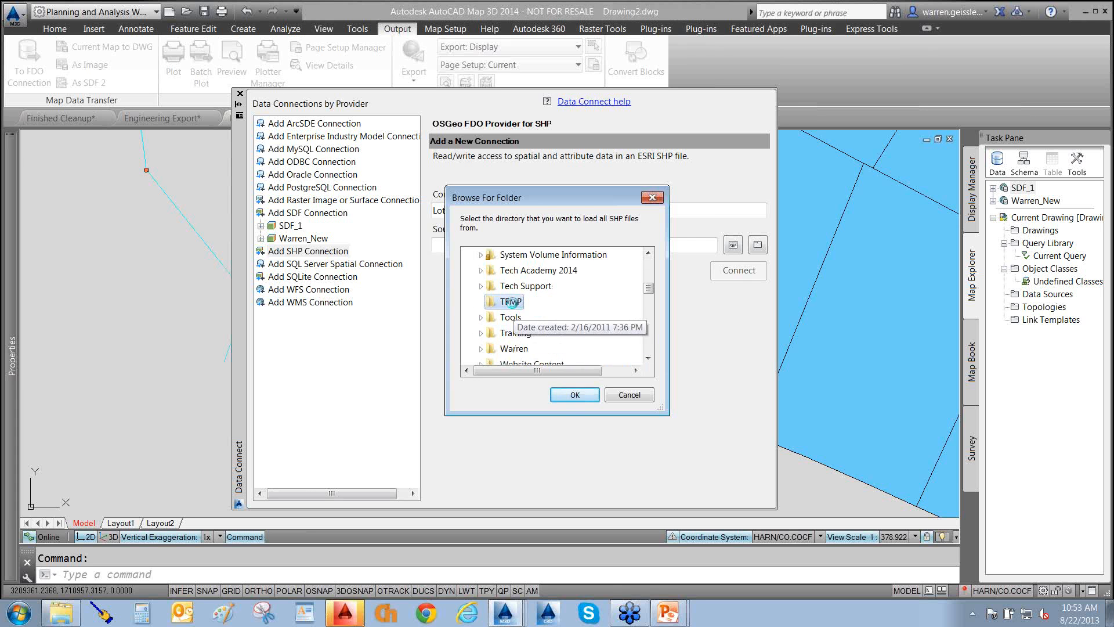
{"action": "left_click", "coordinate": [563, 395]}
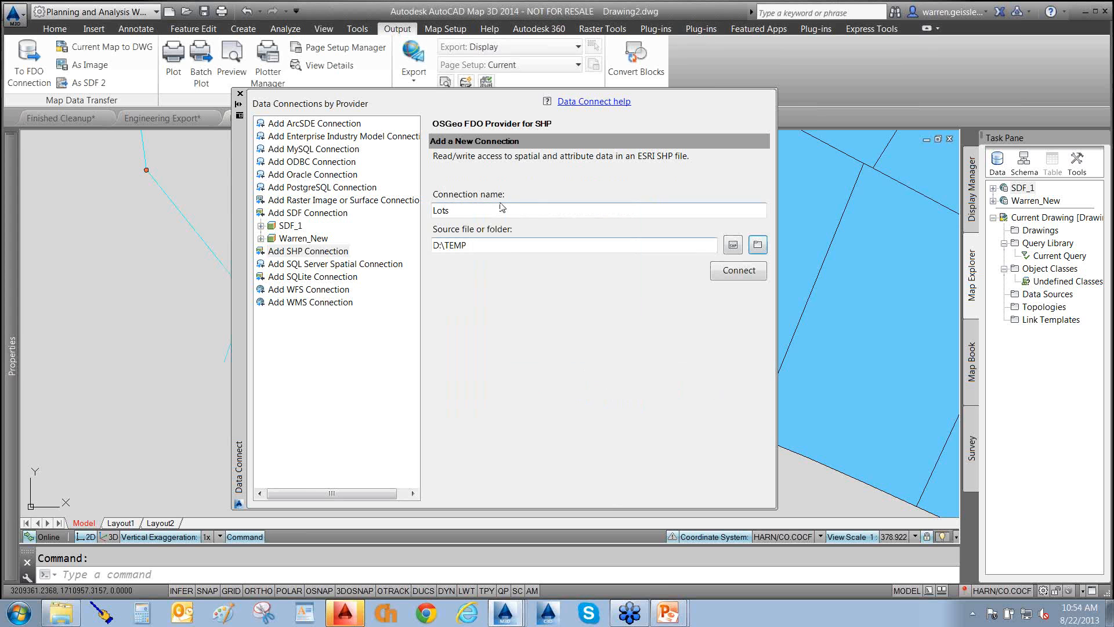
- Establish the Lots SHP connection to D:\TEMP and close Data Connect
{"action": "left_click_drag", "start_coordinate": [529, 166], "coordinate": [461, 210]}
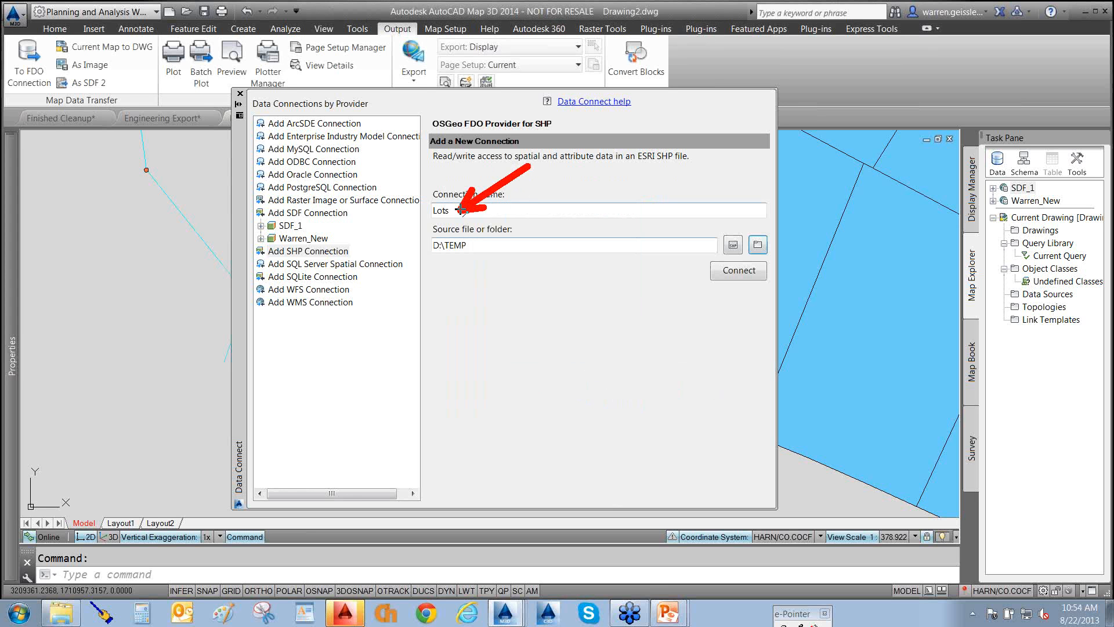
{"action": "left_click_drag", "start_coordinate": [500, 301], "coordinate": [470, 260]}
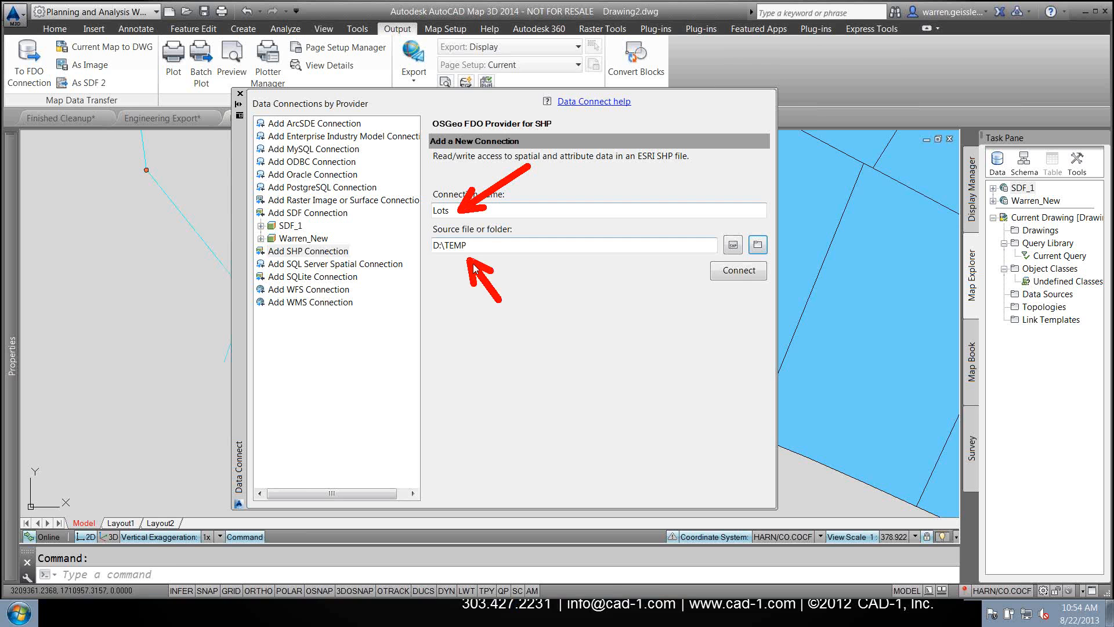
{"action": "left_click", "coordinate": [730, 271]}
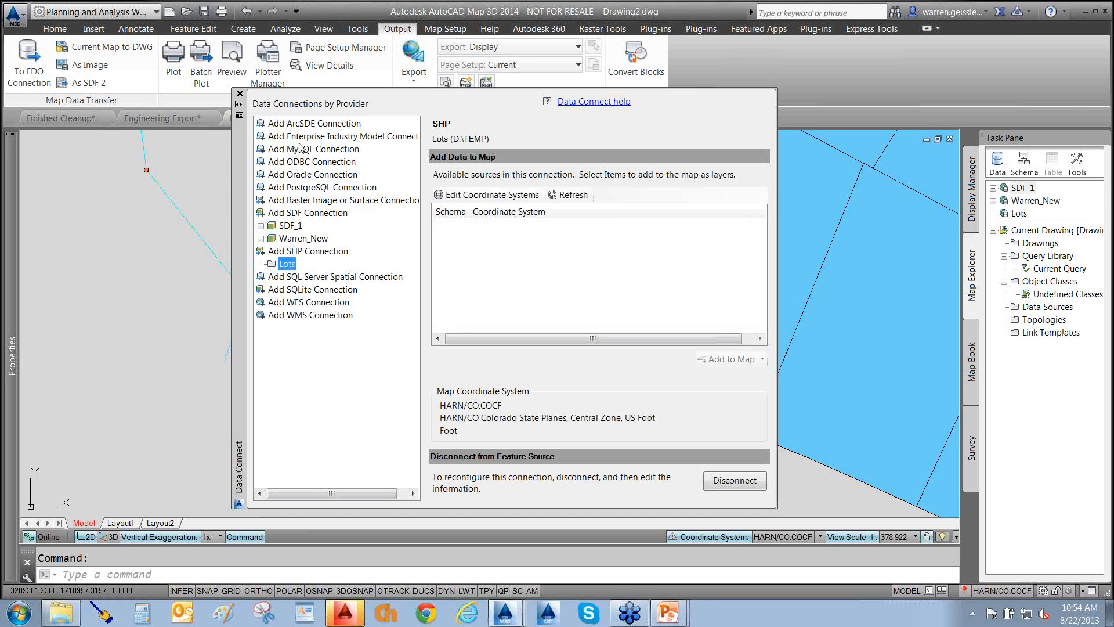
{"action": "left_click", "coordinate": [240, 93]}
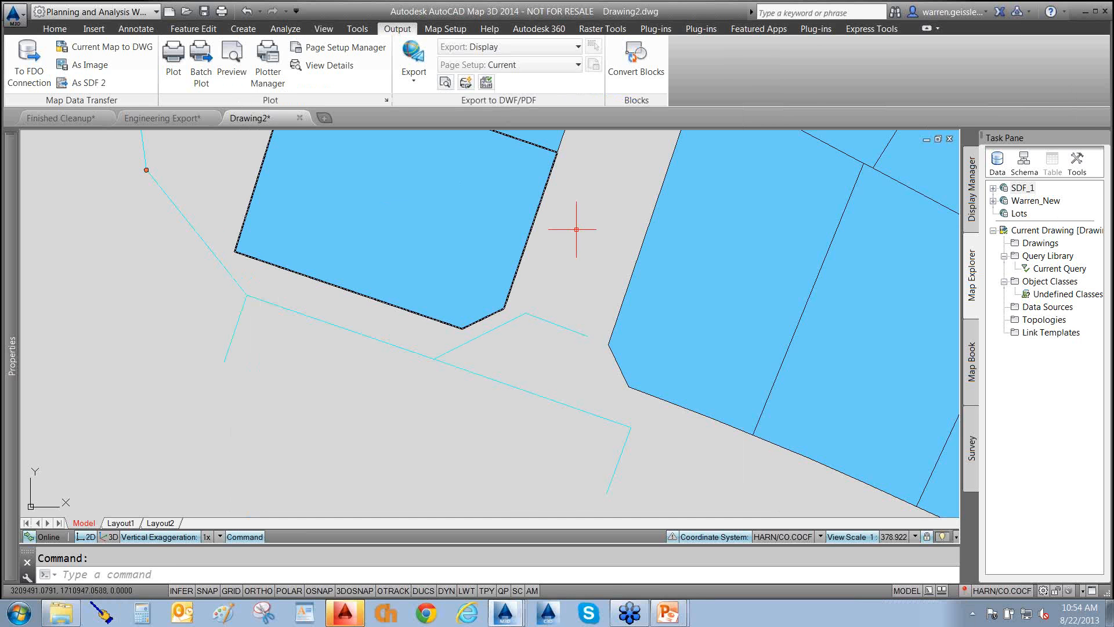
- Start a Bulk Copy with SDF_1 as the source and the Lots connection as the target
{"action": "left_click", "coordinate": [1076, 160]}
{"action": "left_click", "coordinate": [1053, 189]}
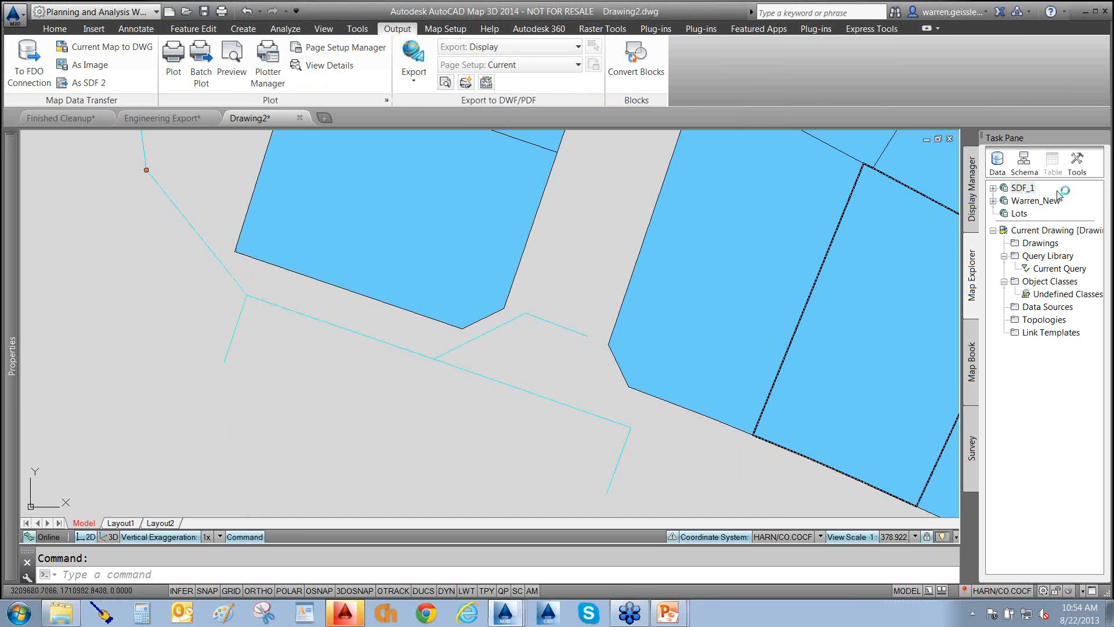
{"action": "left_click", "coordinate": [543, 127]}
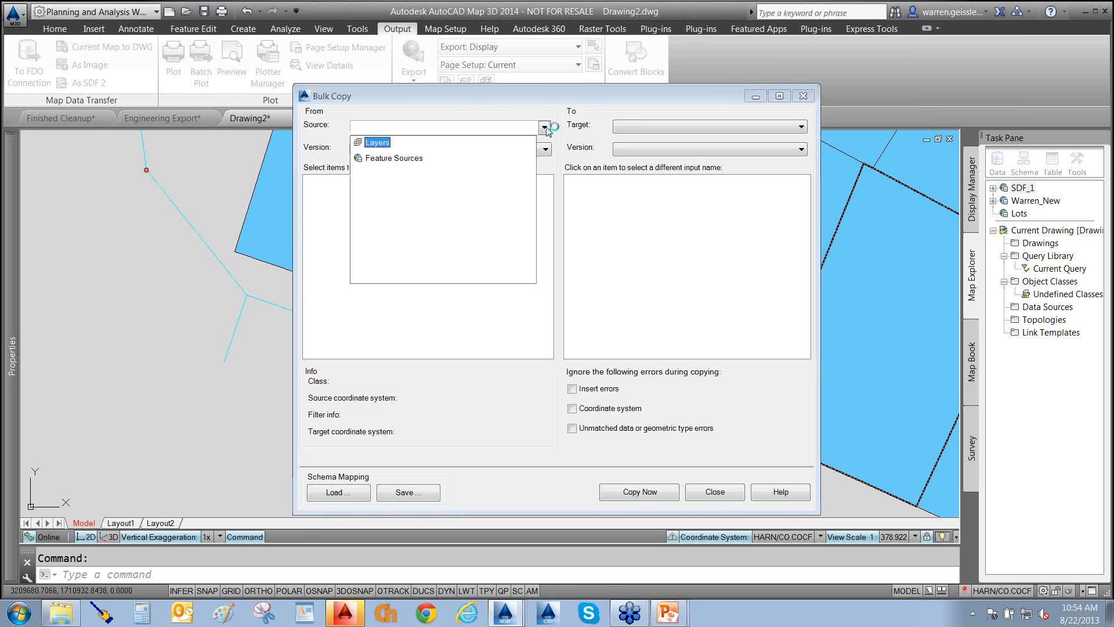
{"action": "left_click", "coordinate": [386, 258]}
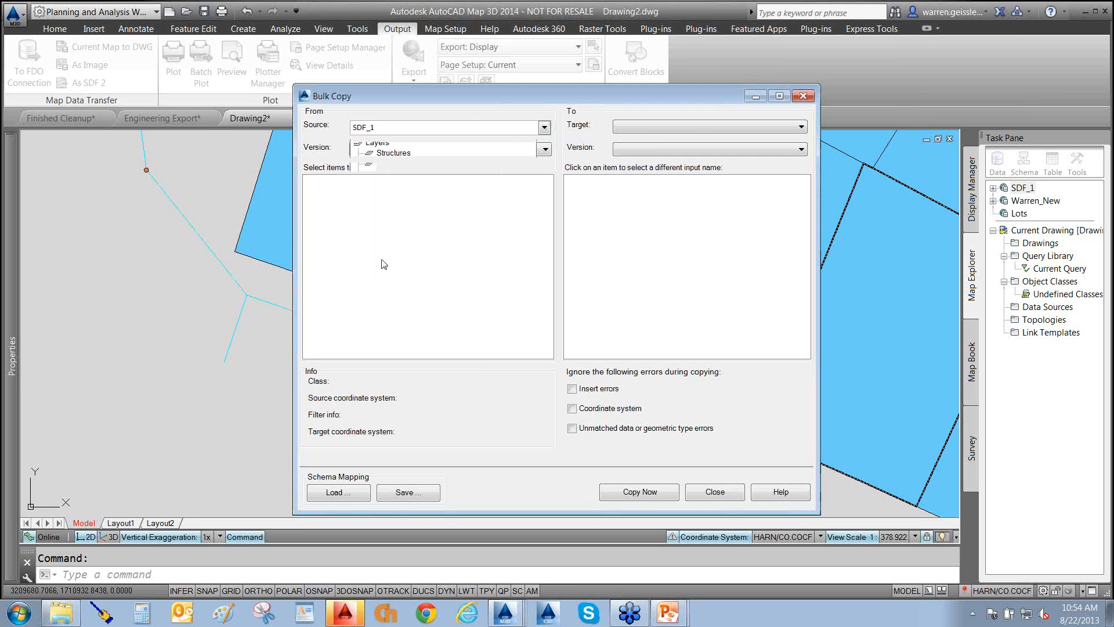
{"action": "left_click", "coordinate": [641, 126]}
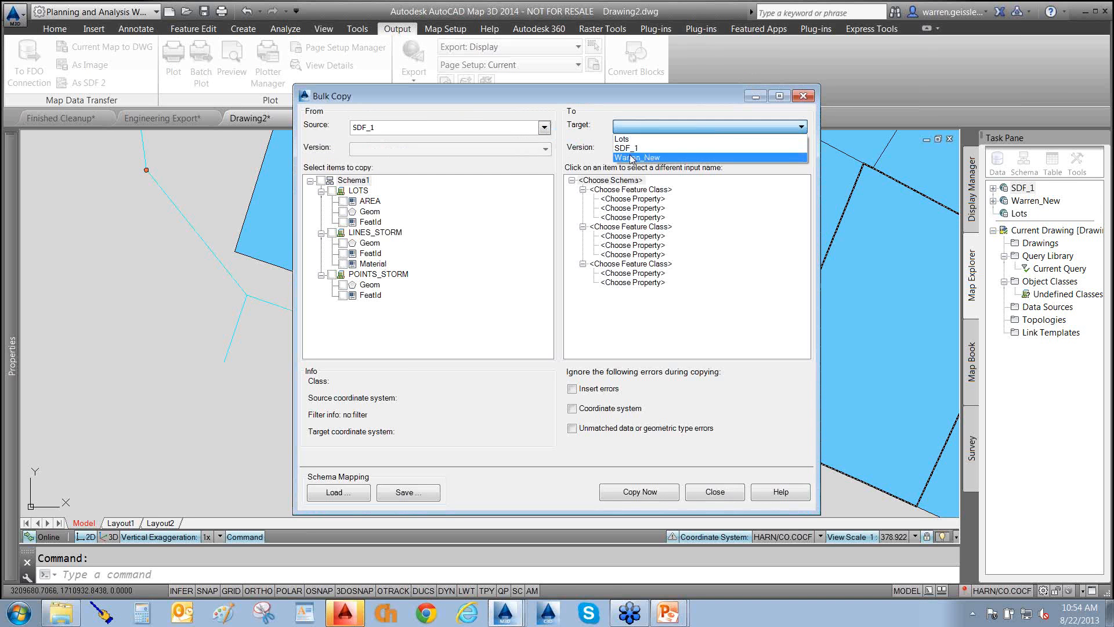
{"action": "left_click", "coordinate": [626, 141]}
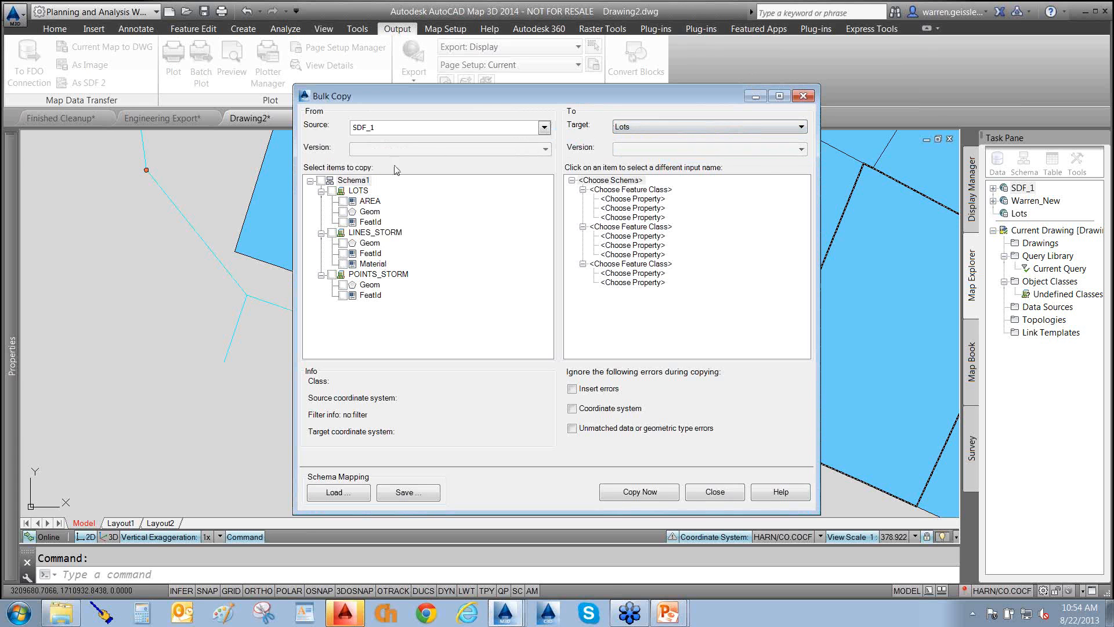
- Limit the items to copy to the AREA and Geom properties of the LOTS class
{"action": "left_click", "coordinate": [321, 180]}
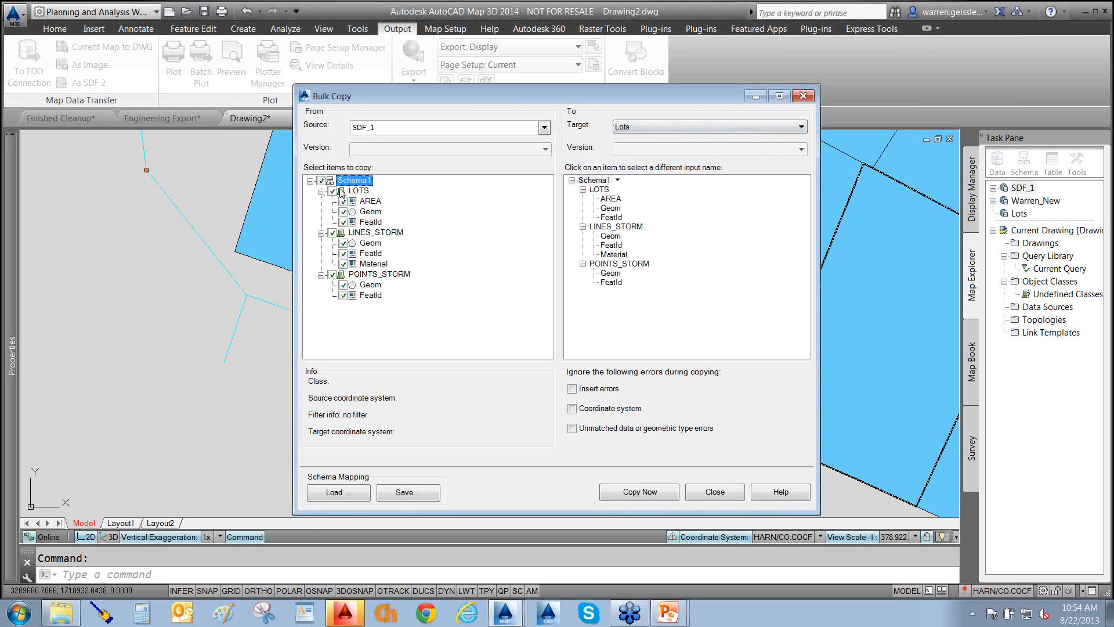
{"action": "left_click", "coordinate": [332, 233]}
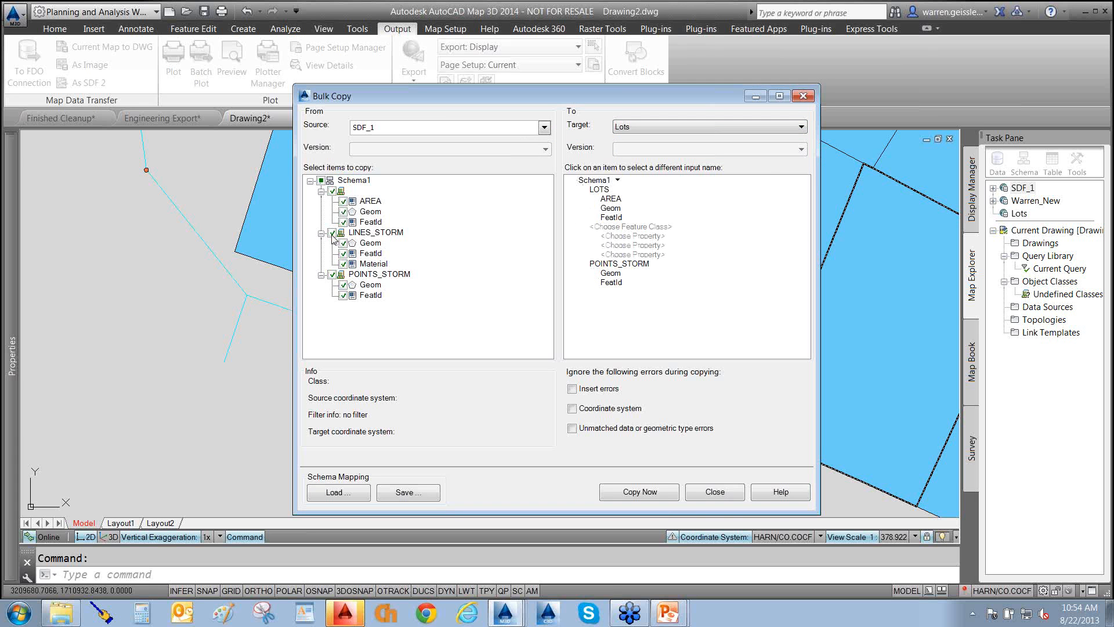
{"action": "left_click", "coordinate": [333, 276]}
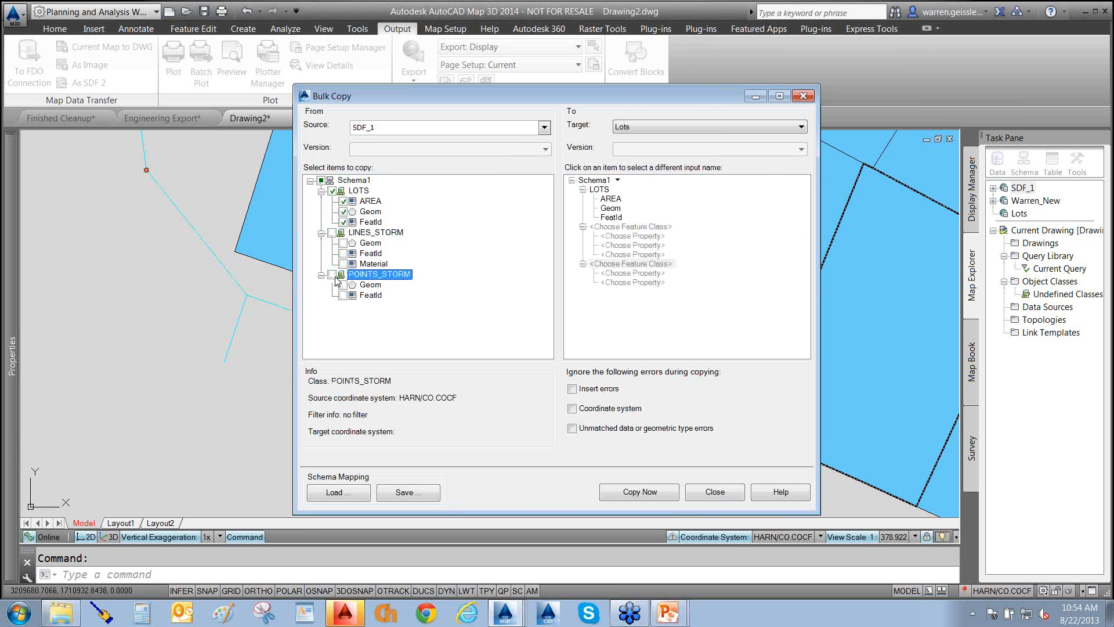
{"action": "left_click", "coordinate": [343, 223]}
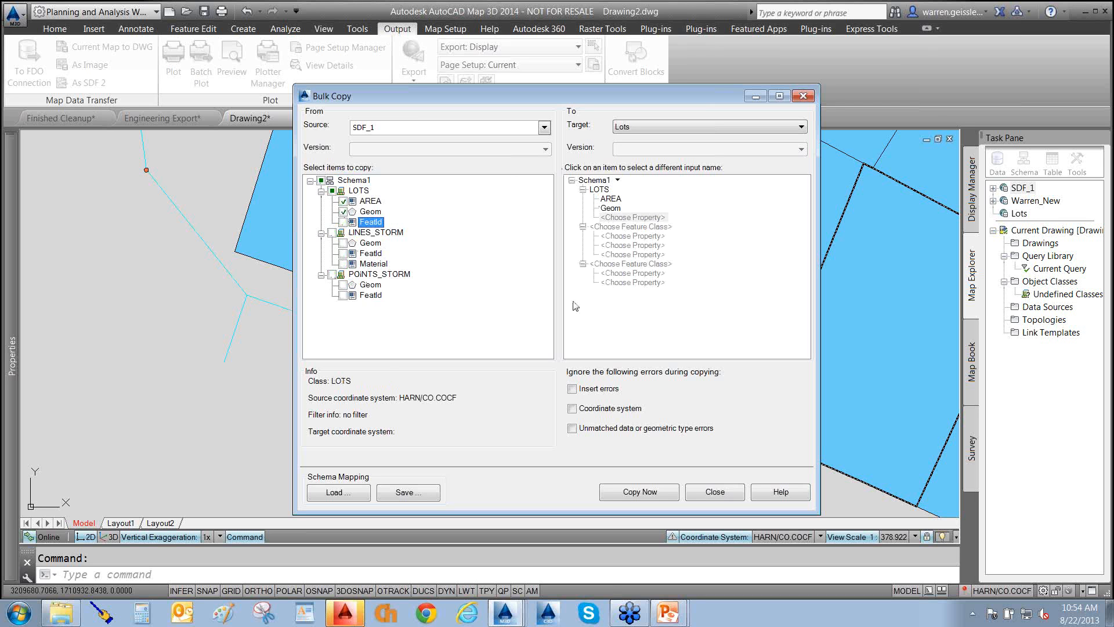
- Ignore insert errors, coordinate system errors and unmatched data or geometric type errors, and run the bulk copy
{"action": "left_click", "coordinate": [572, 390]}
{"action": "left_click", "coordinate": [572, 408]}
{"action": "left_click", "coordinate": [573, 428]}
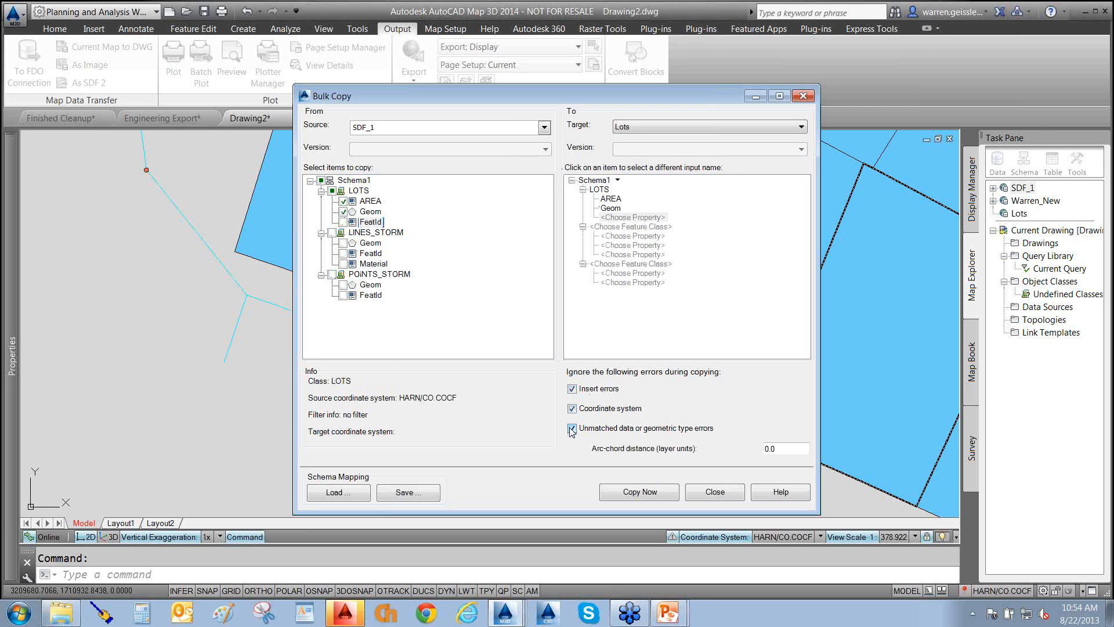
{"action": "left_click", "coordinate": [621, 493]}
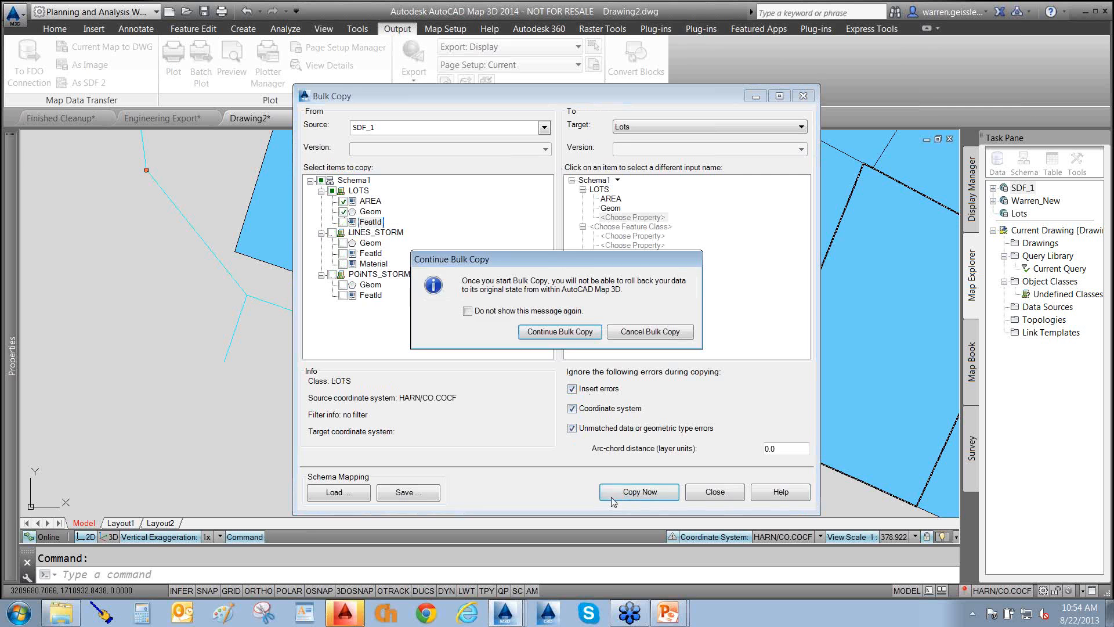
{"action": "left_click", "coordinate": [538, 332]}
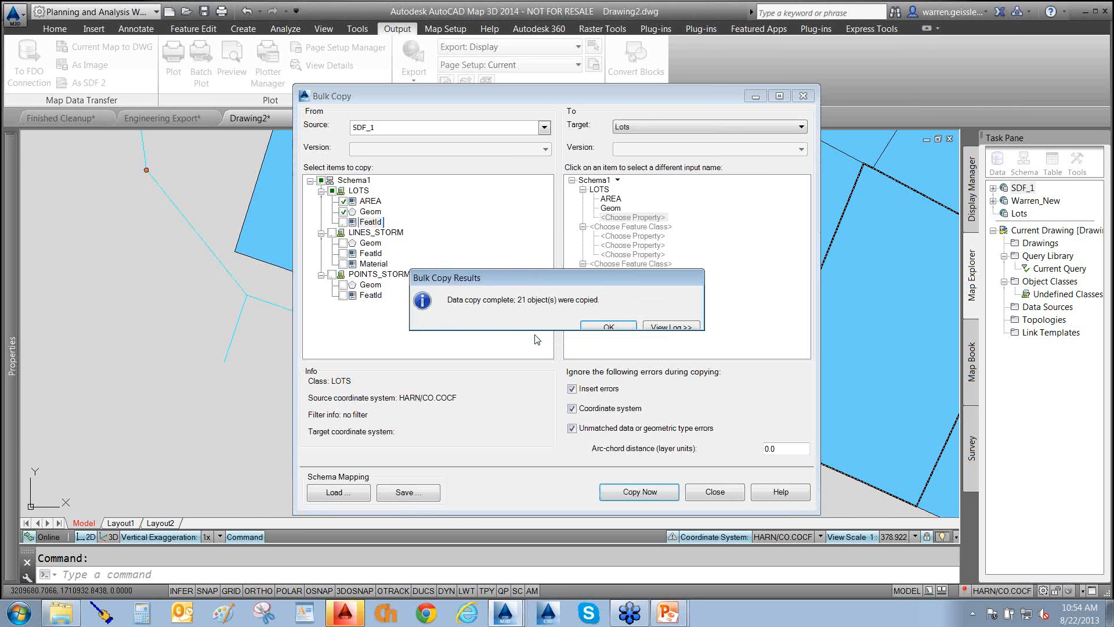
{"action": "left_click", "coordinate": [608, 326]}
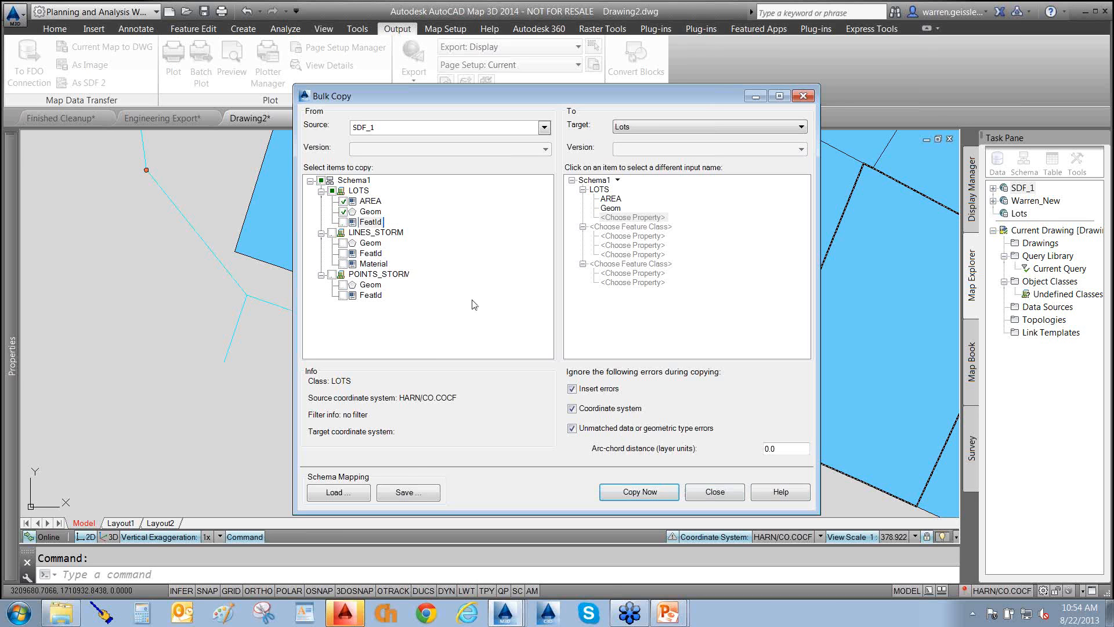
- Examine the schema mapping save option and close Bulk Copy
{"action": "mouse_move", "coordinate": [473, 298]}
{"action": "left_mouse_down"}
{"action": "mouse_move", "coordinate": [418, 455]}
{"action": "mouse_move", "coordinate": [402, 467]}
{"action": "left_mouse_up"}
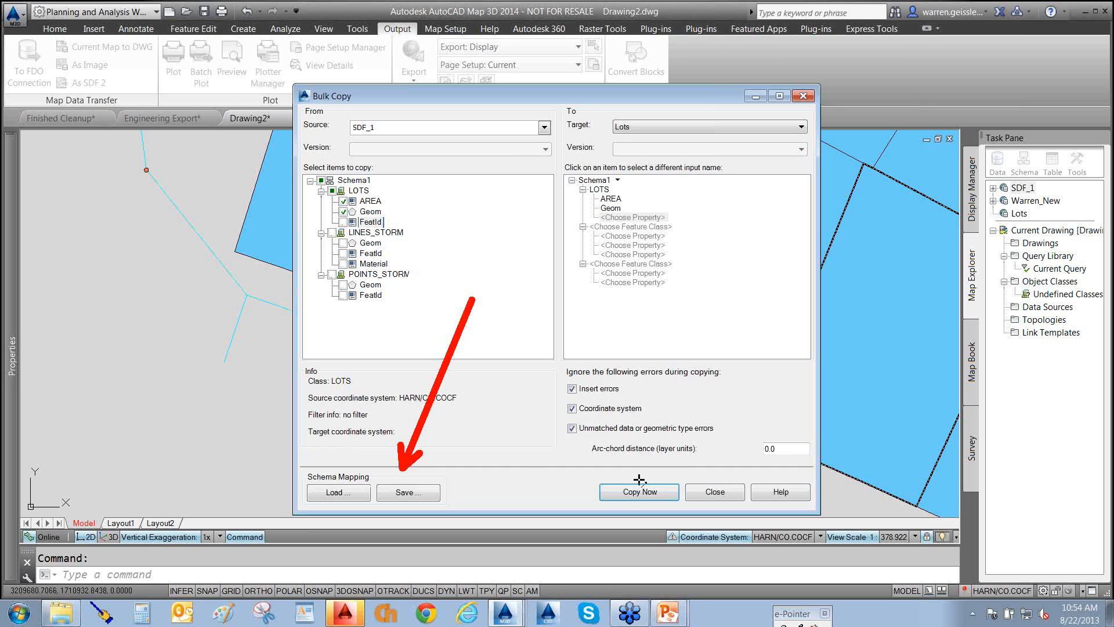
{"action": "key", "text": "Escape"}
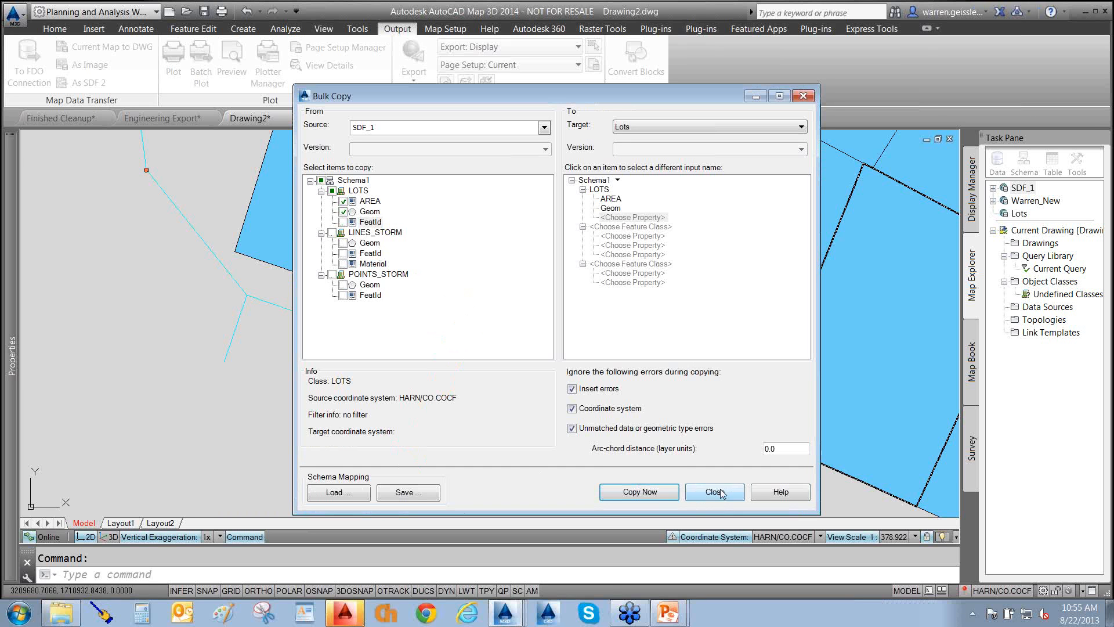
{"action": "left_click", "coordinate": [717, 494]}
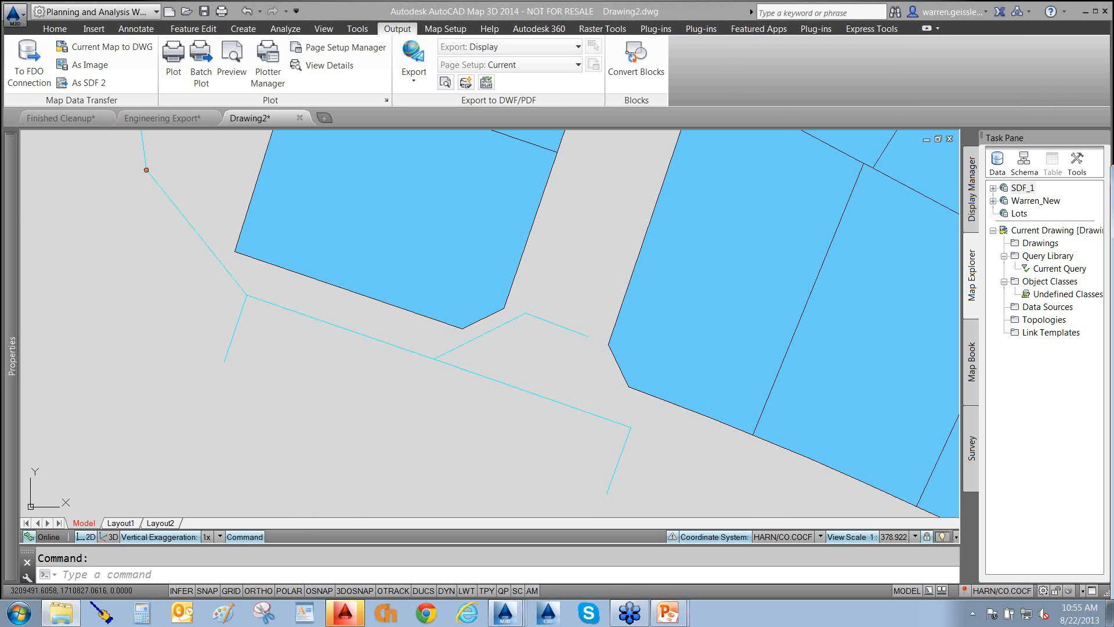
- Switch to Windows Explorer and open the D:\TEMP folder that received the copied SHP data
{"action": "left_click_drag", "start_coordinate": [1113, 179], "coordinate": [572, 92]}
{"action": "left_click", "coordinate": [276, 109]}
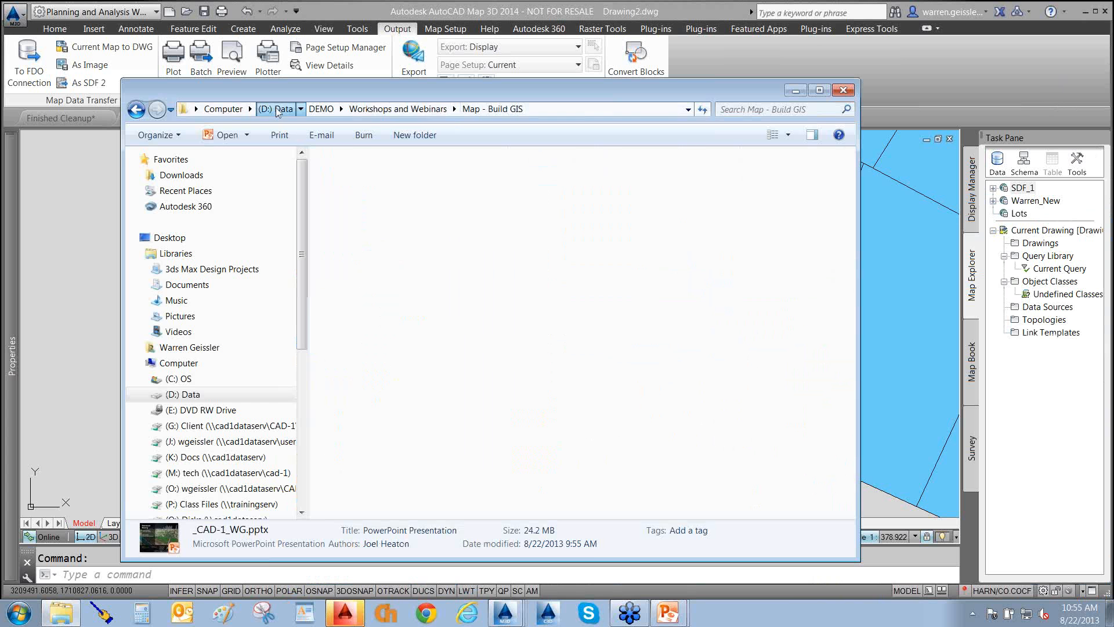
{"action": "left_click", "coordinate": [339, 509]}
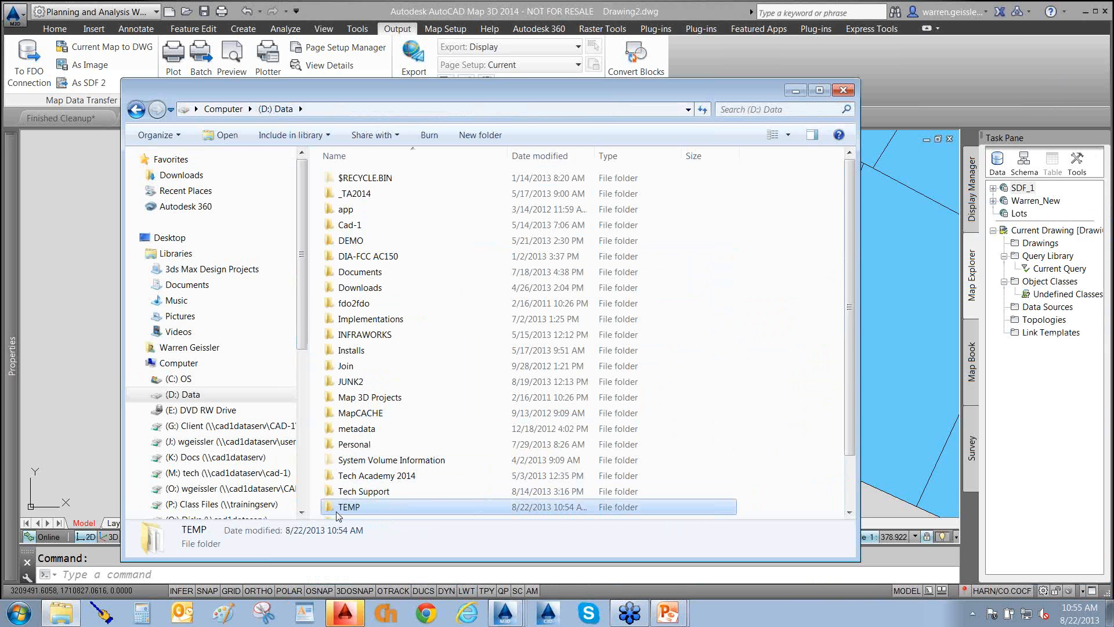
{"action": "double_click", "coordinate": [332, 508]}
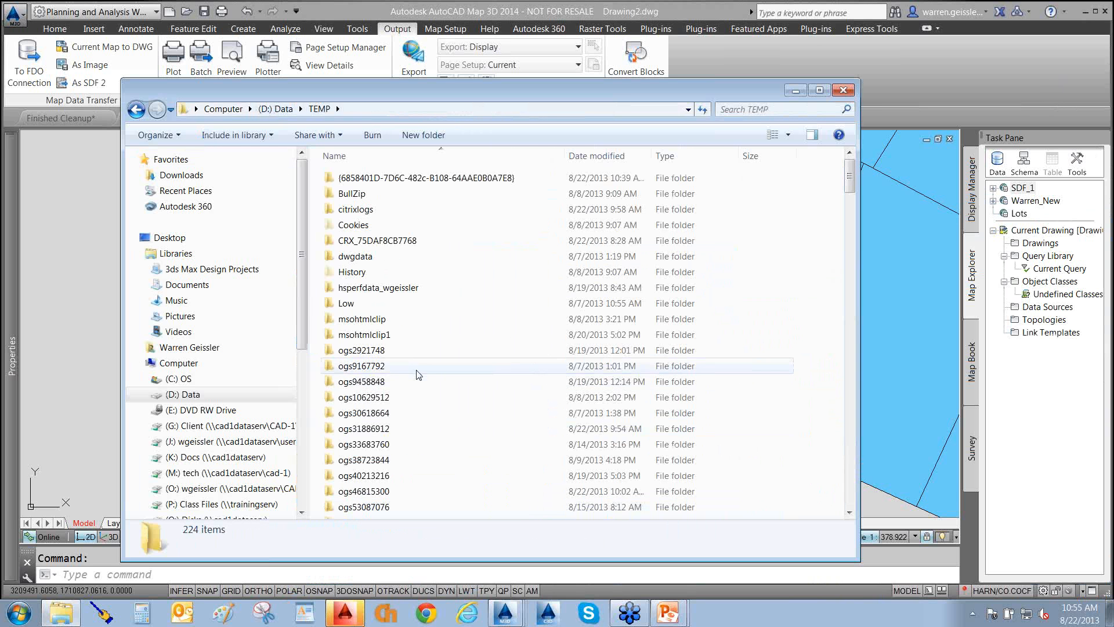
- Locate the copied LOTS files in the TEMP folder and select the group from LOTS.dbf through LOTS.shx
{"action": "scroll", "coordinate": [401, 386], "scroll_direction": "down", "scroll_amount": 5}
{"action": "scroll", "coordinate": [400, 388], "scroll_direction": "down", "scroll_amount": 15}
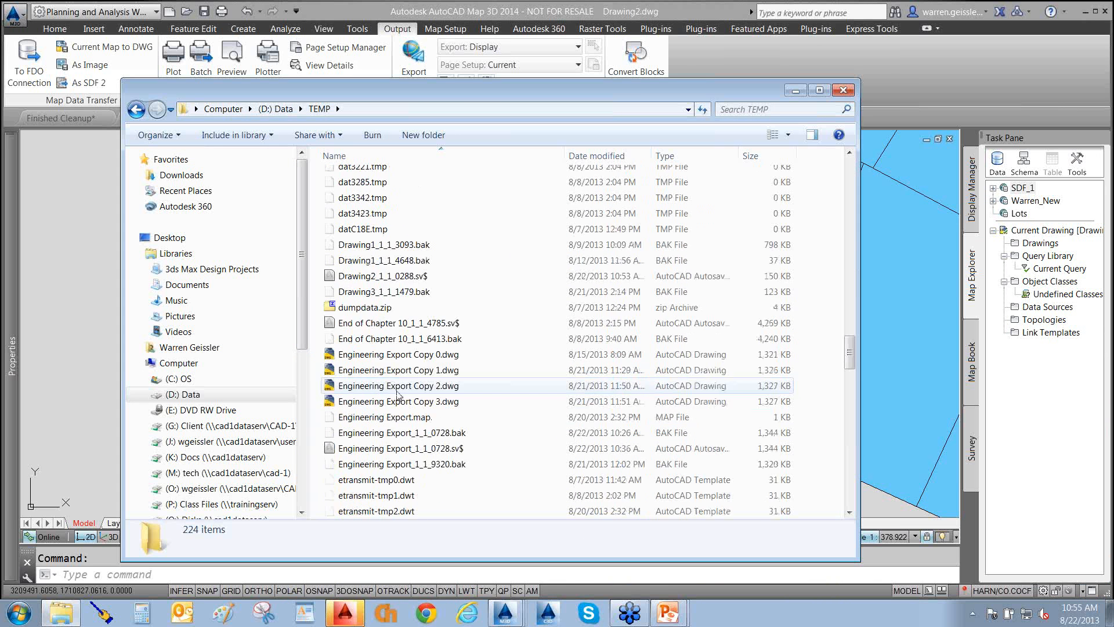
{"action": "scroll", "coordinate": [396, 400], "scroll_direction": "down", "scroll_amount": 6}
{"action": "scroll", "coordinate": [383, 406], "scroll_direction": "up", "scroll_amount": 2}
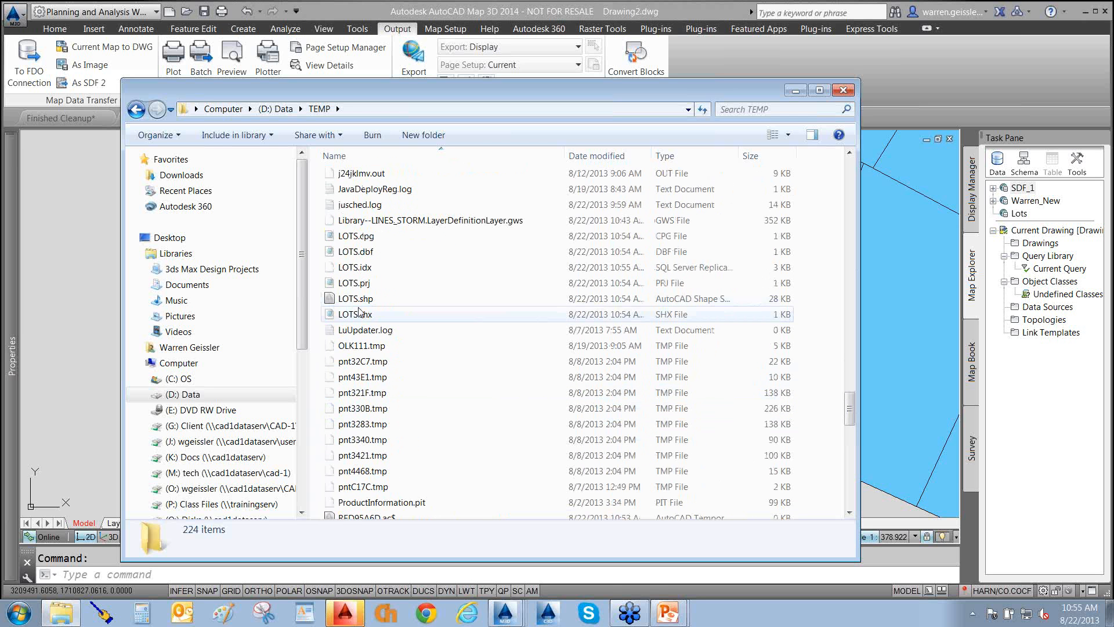
{"action": "left_click", "coordinate": [355, 313]}
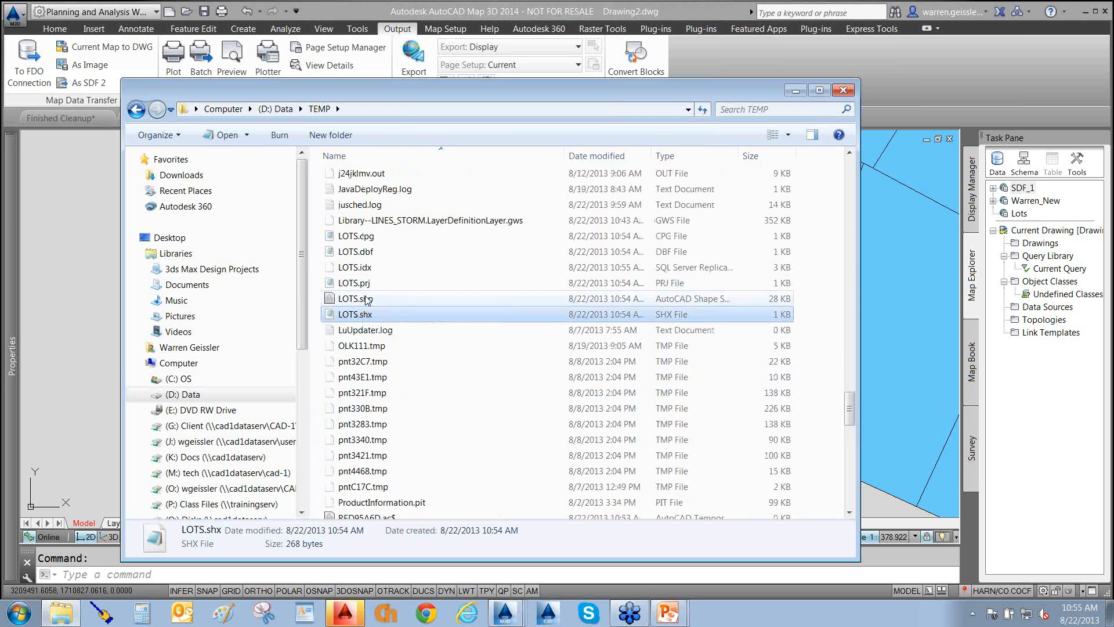
{"action": "left_click_drag", "start_coordinate": [361, 318], "coordinate": [413, 258]}
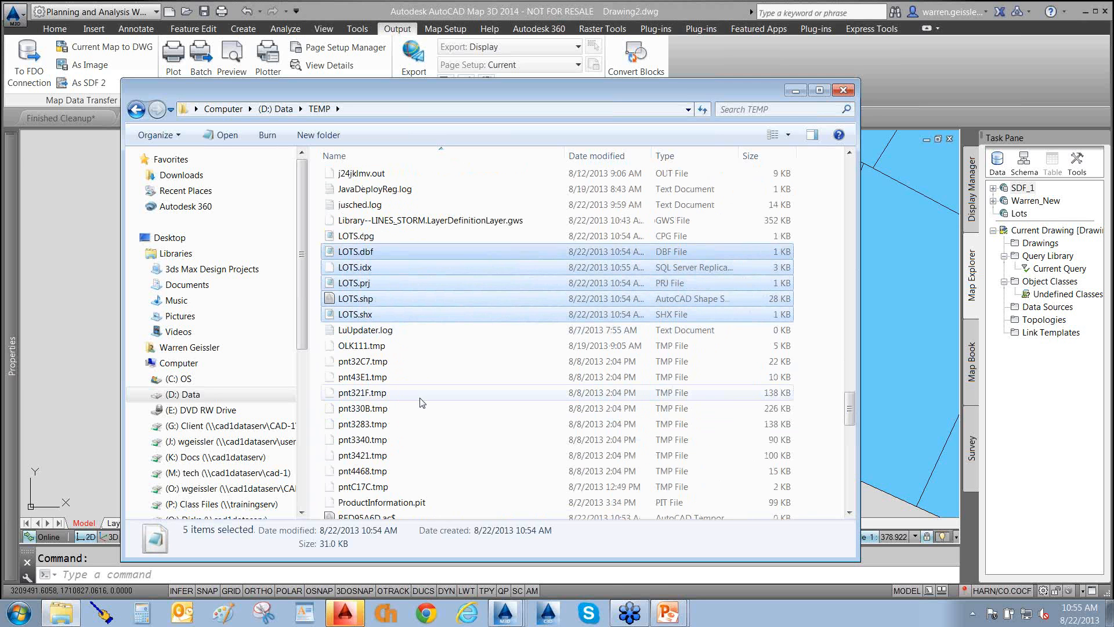
- Single out LOTS.shx, LOTS.shp, LOTS.prj and LOTS.dbf as one selection, and LOTS.idx with LOTS.cpg as another
{"action": "left_click", "coordinate": [355, 318]}
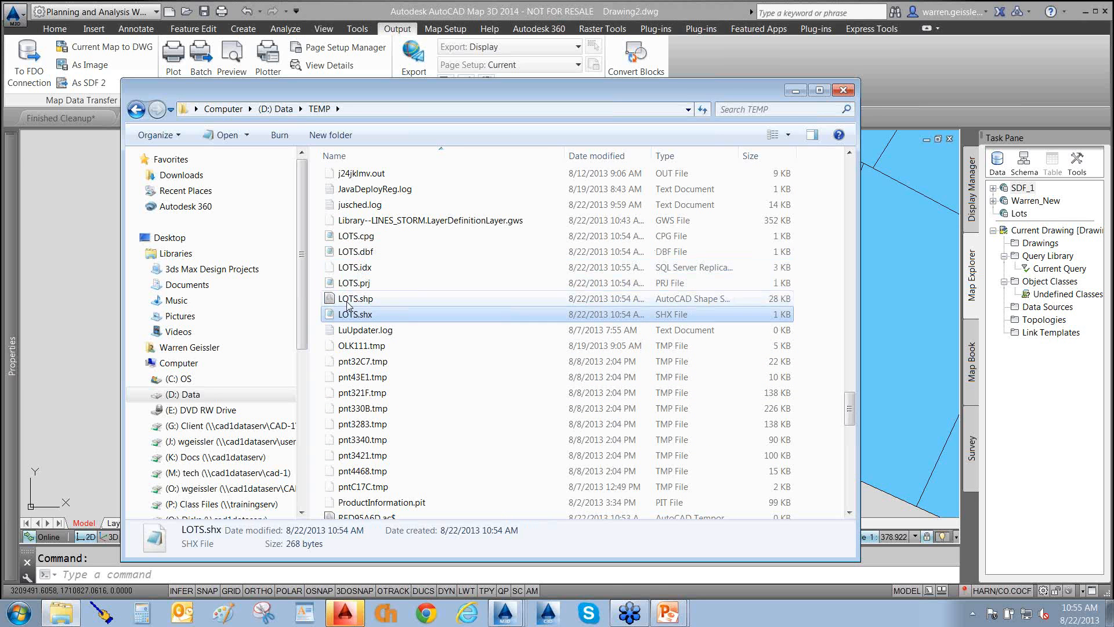
{"action": "left_click", "coordinate": [351, 299], "text": "ctrl"}
{"action": "left_click", "coordinate": [350, 284], "text": "ctrl"}
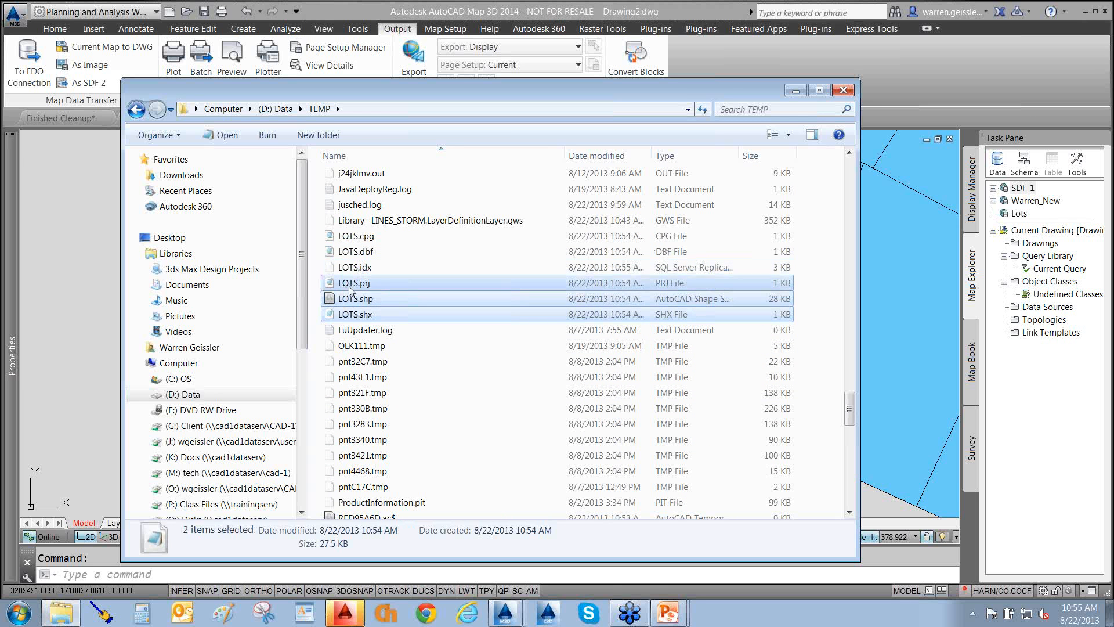
{"action": "left_click", "coordinate": [350, 252], "text": "ctrl"}
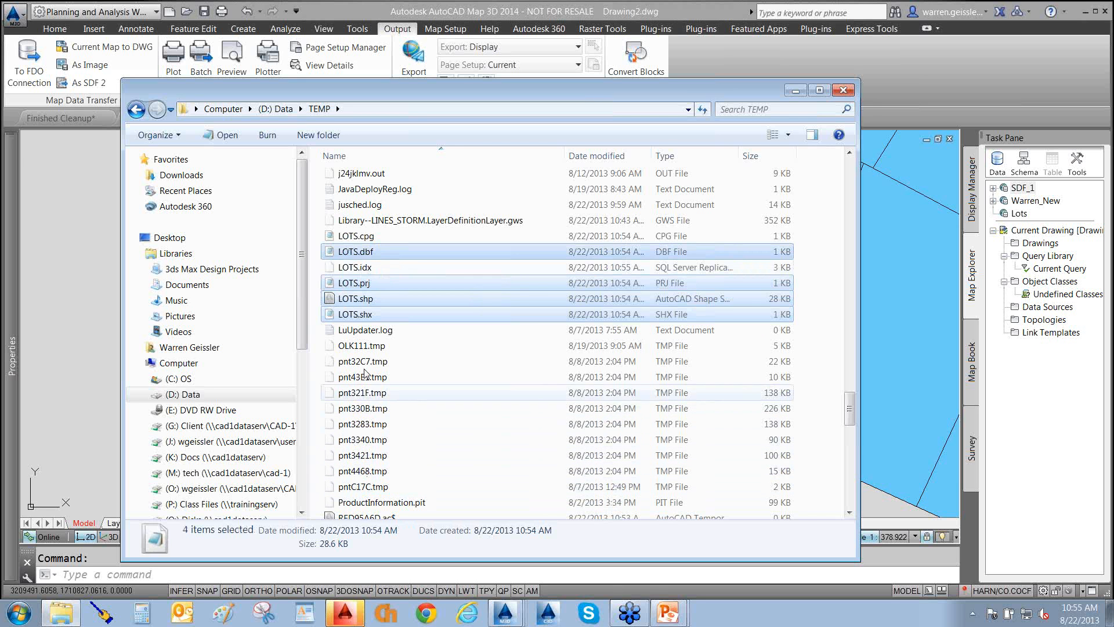
{"action": "left_click", "coordinate": [363, 268]}
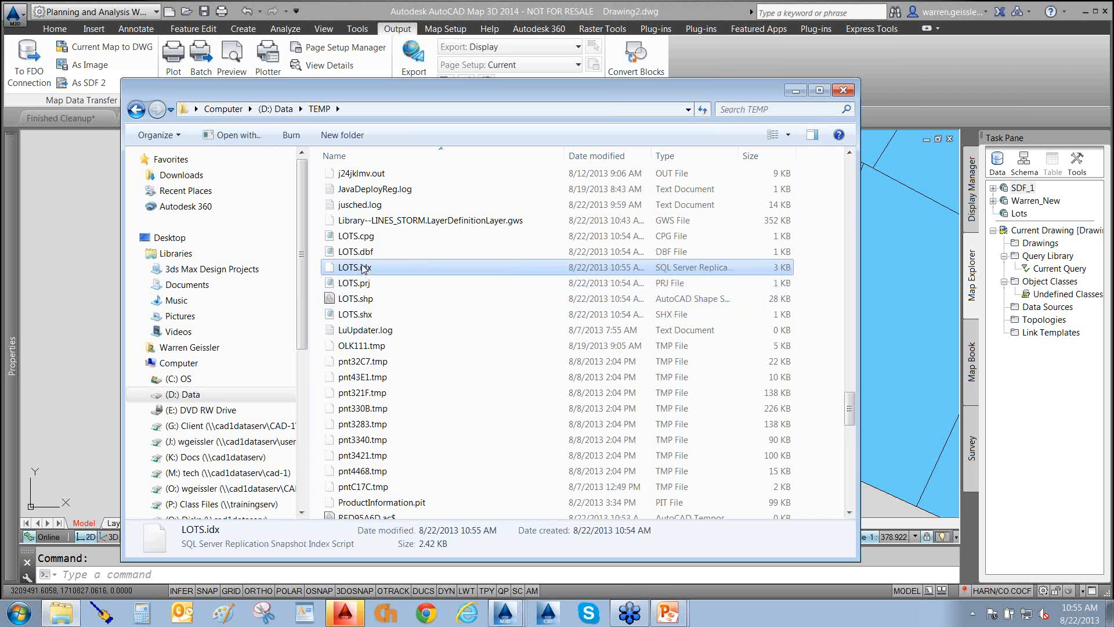
{"action": "left_click", "coordinate": [355, 236], "text": "ctrl"}
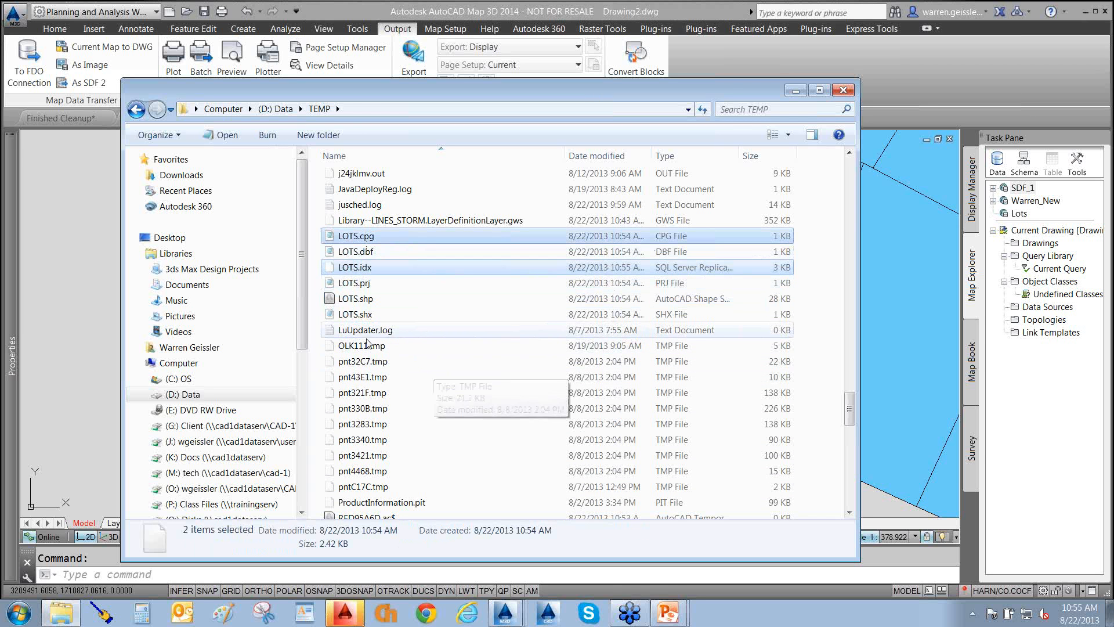
- Reselect only the four main shapefile components: LOTS.shx, LOTS.shp, LOTS.prj and LOTS.dbf
{"action": "left_click", "coordinate": [352, 313]}
{"action": "left_click", "coordinate": [351, 299], "text": "ctrl"}
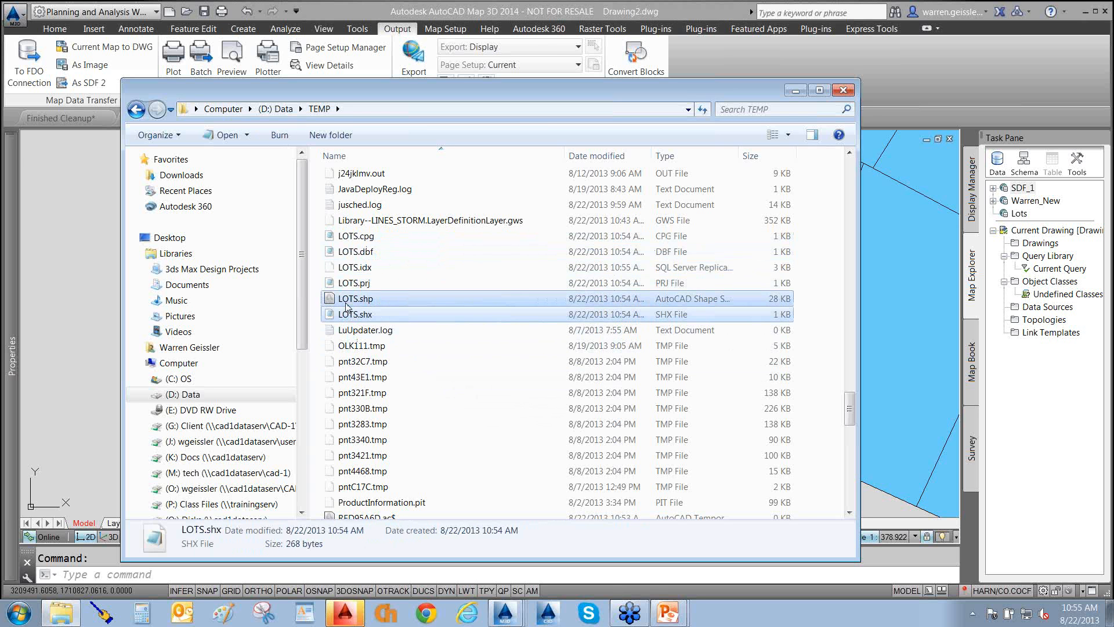
{"action": "left_click", "coordinate": [385, 281], "text": "ctrl"}
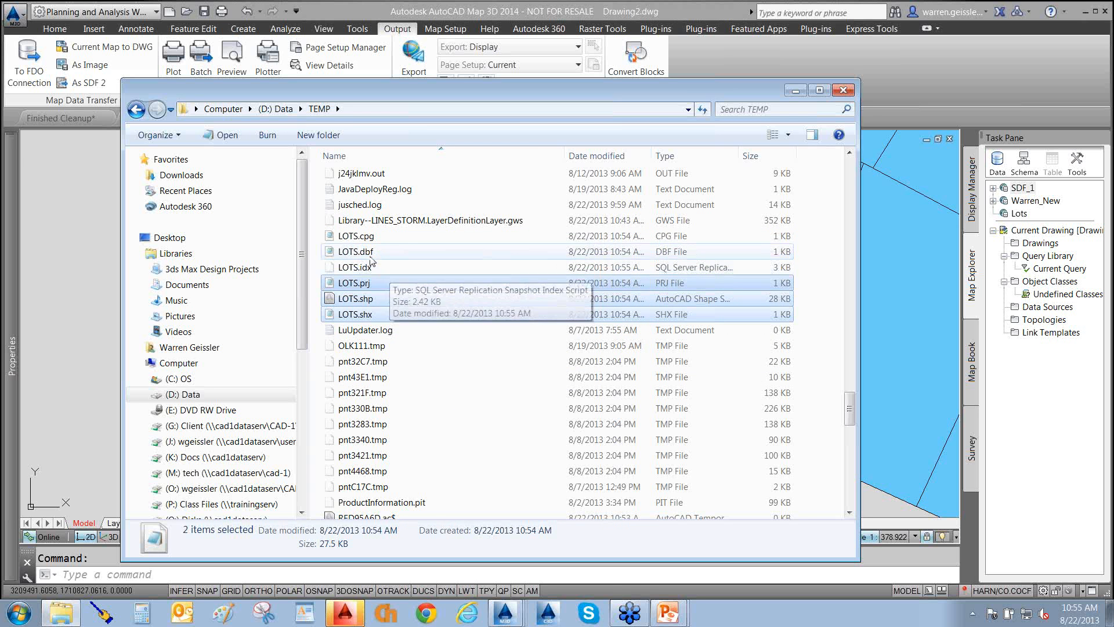
{"action": "left_click", "coordinate": [371, 253], "text": "ctrl"}
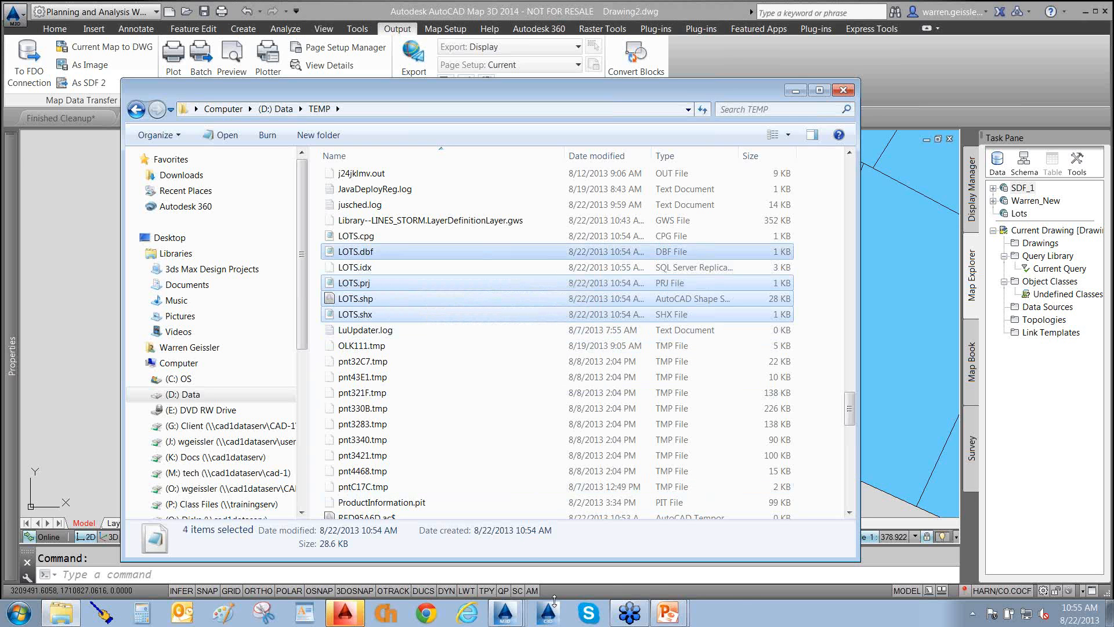
- Switch to the running PowerPoint slide show of _CAD-1_WG.pptx
{"action": "mouse_move", "coordinate": [667, 616]}
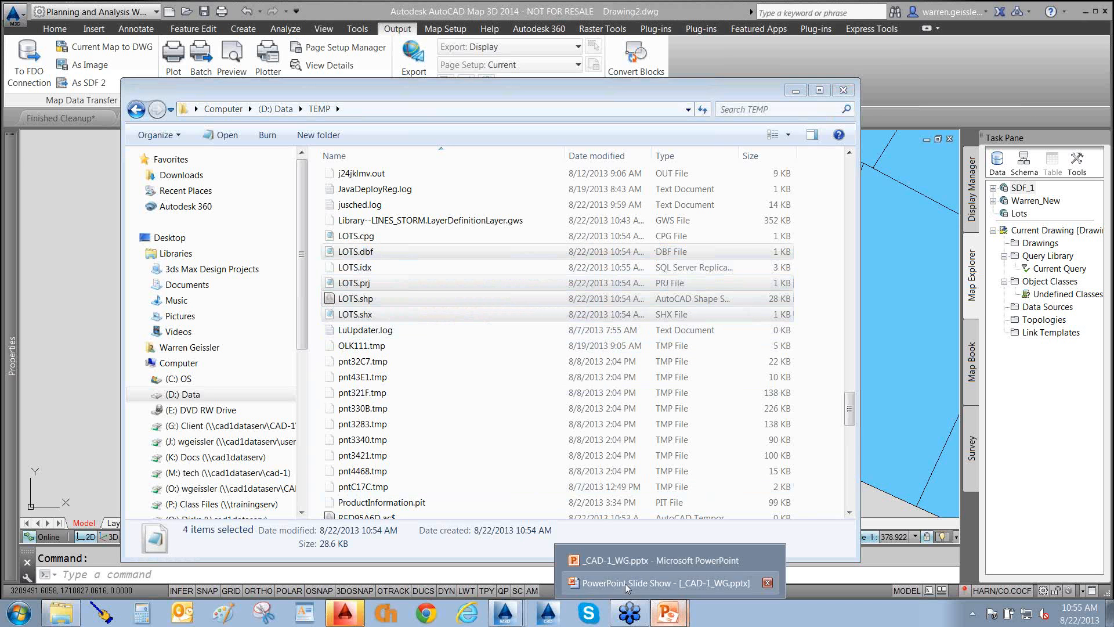
{"action": "left_click", "coordinate": [625, 583]}
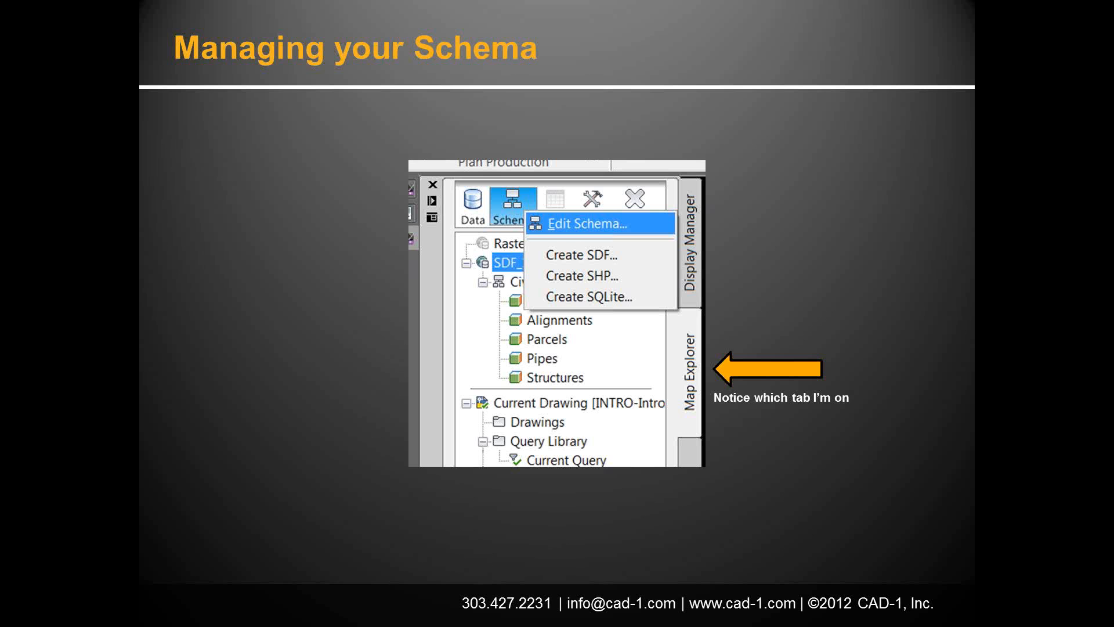